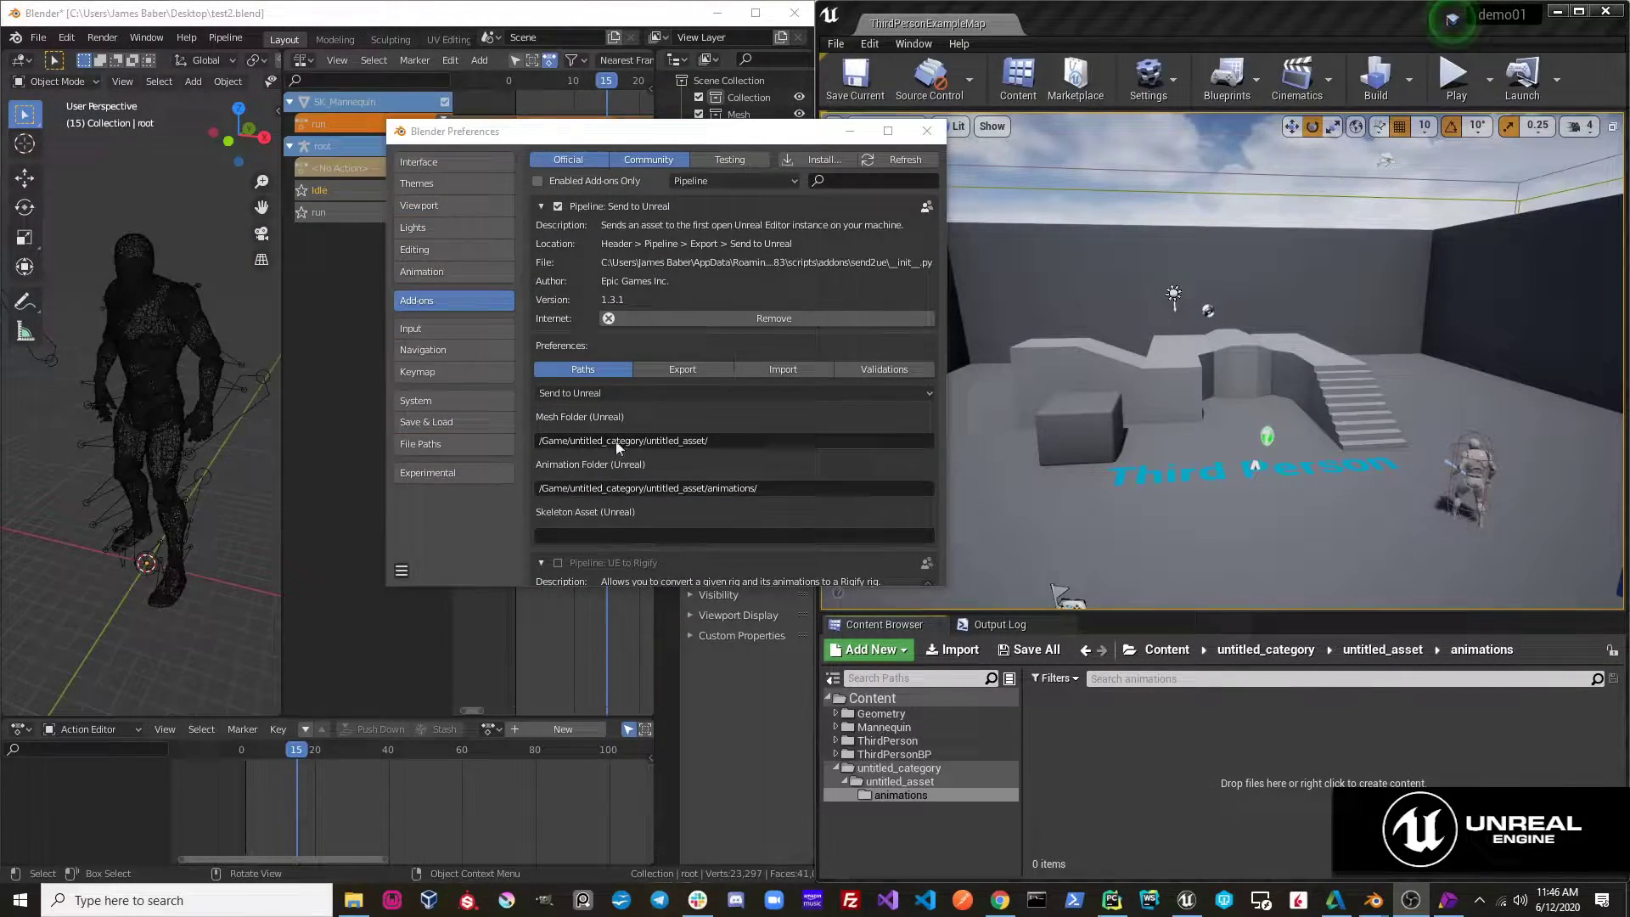
Review the Send to Unreal add-on's export options, then send the root rig's Idle and run actions to Unreal
{"action": "left_click", "coordinate": [713, 369]}
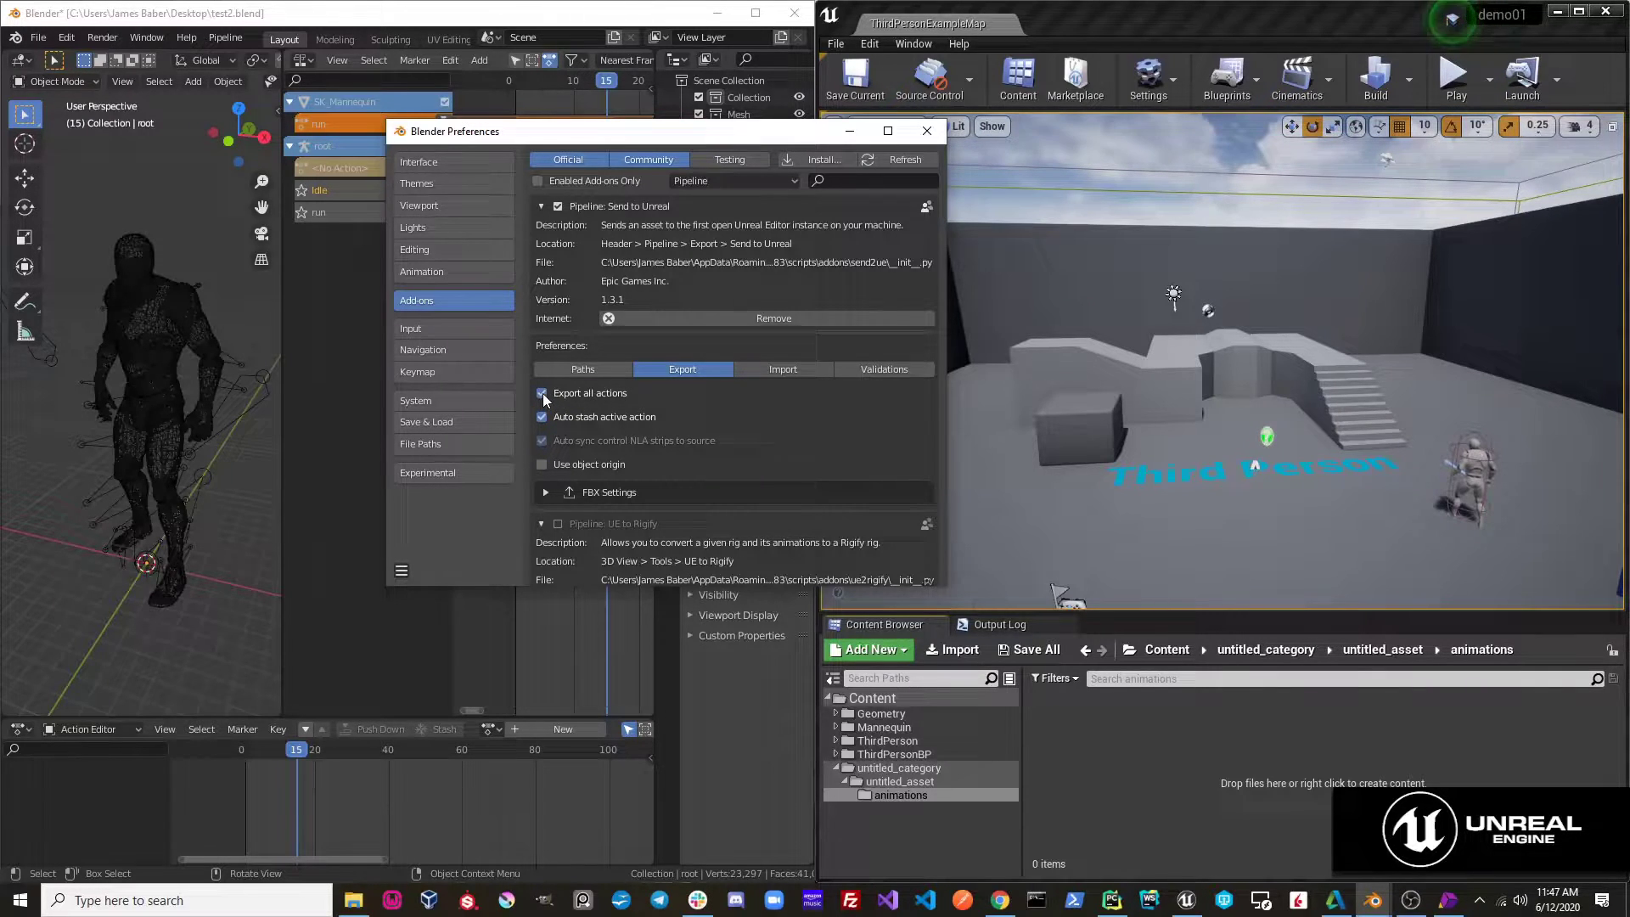
{"action": "left_click", "coordinate": [848, 131]}
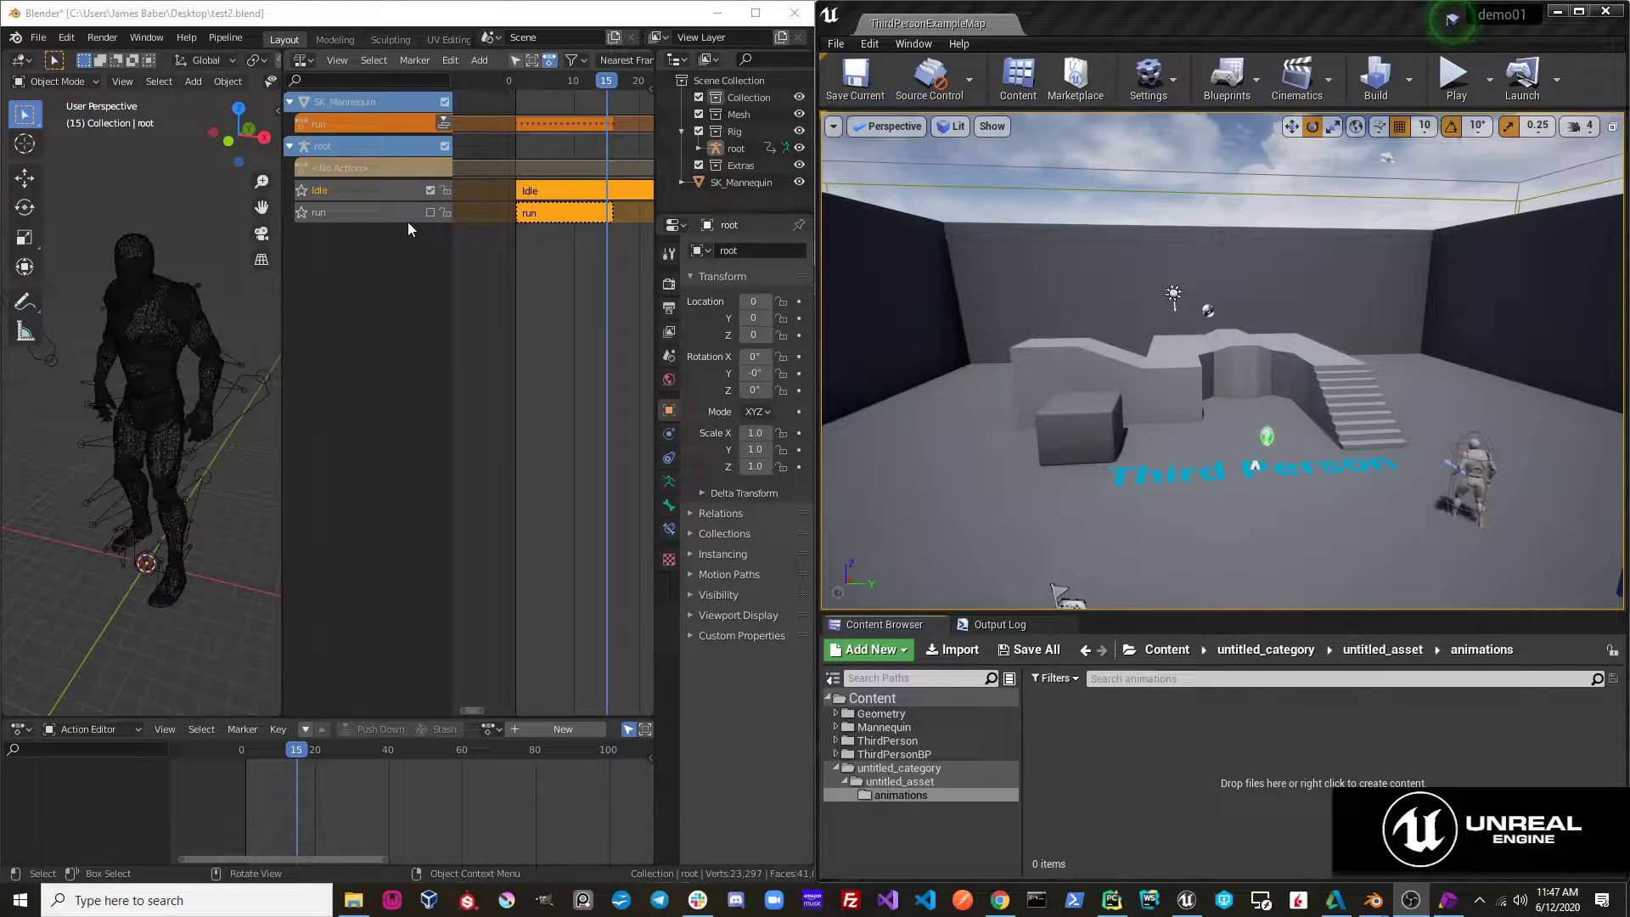
{"action": "left_click", "coordinate": [431, 212]}
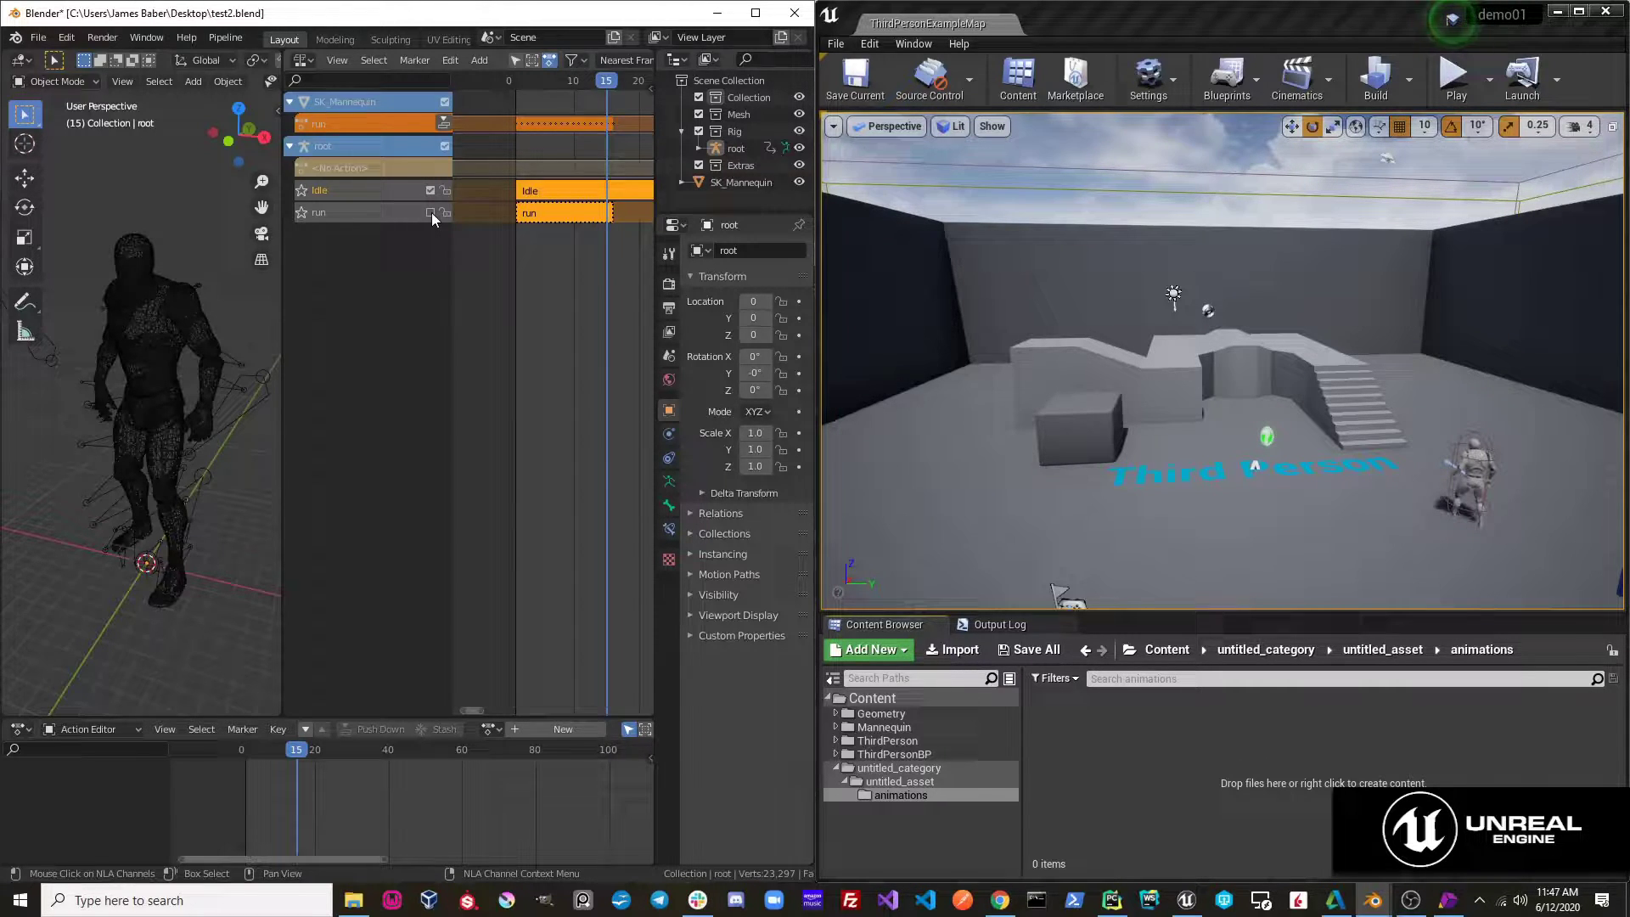
{"action": "left_click", "coordinate": [225, 37]}
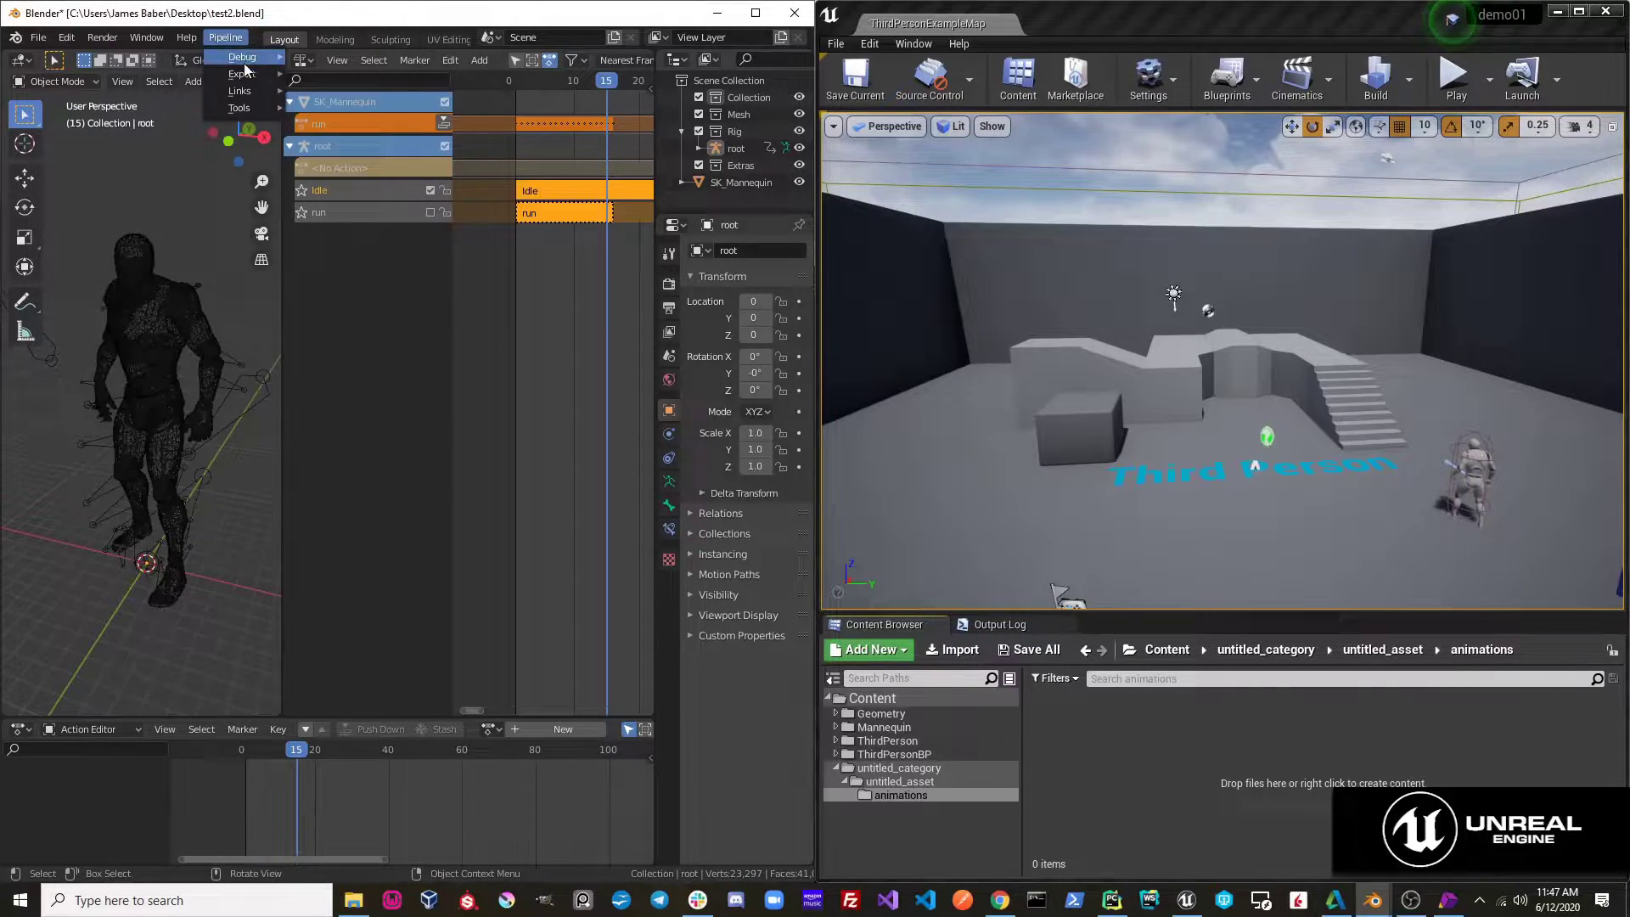
{"action": "mouse_move", "coordinate": [246, 75]}
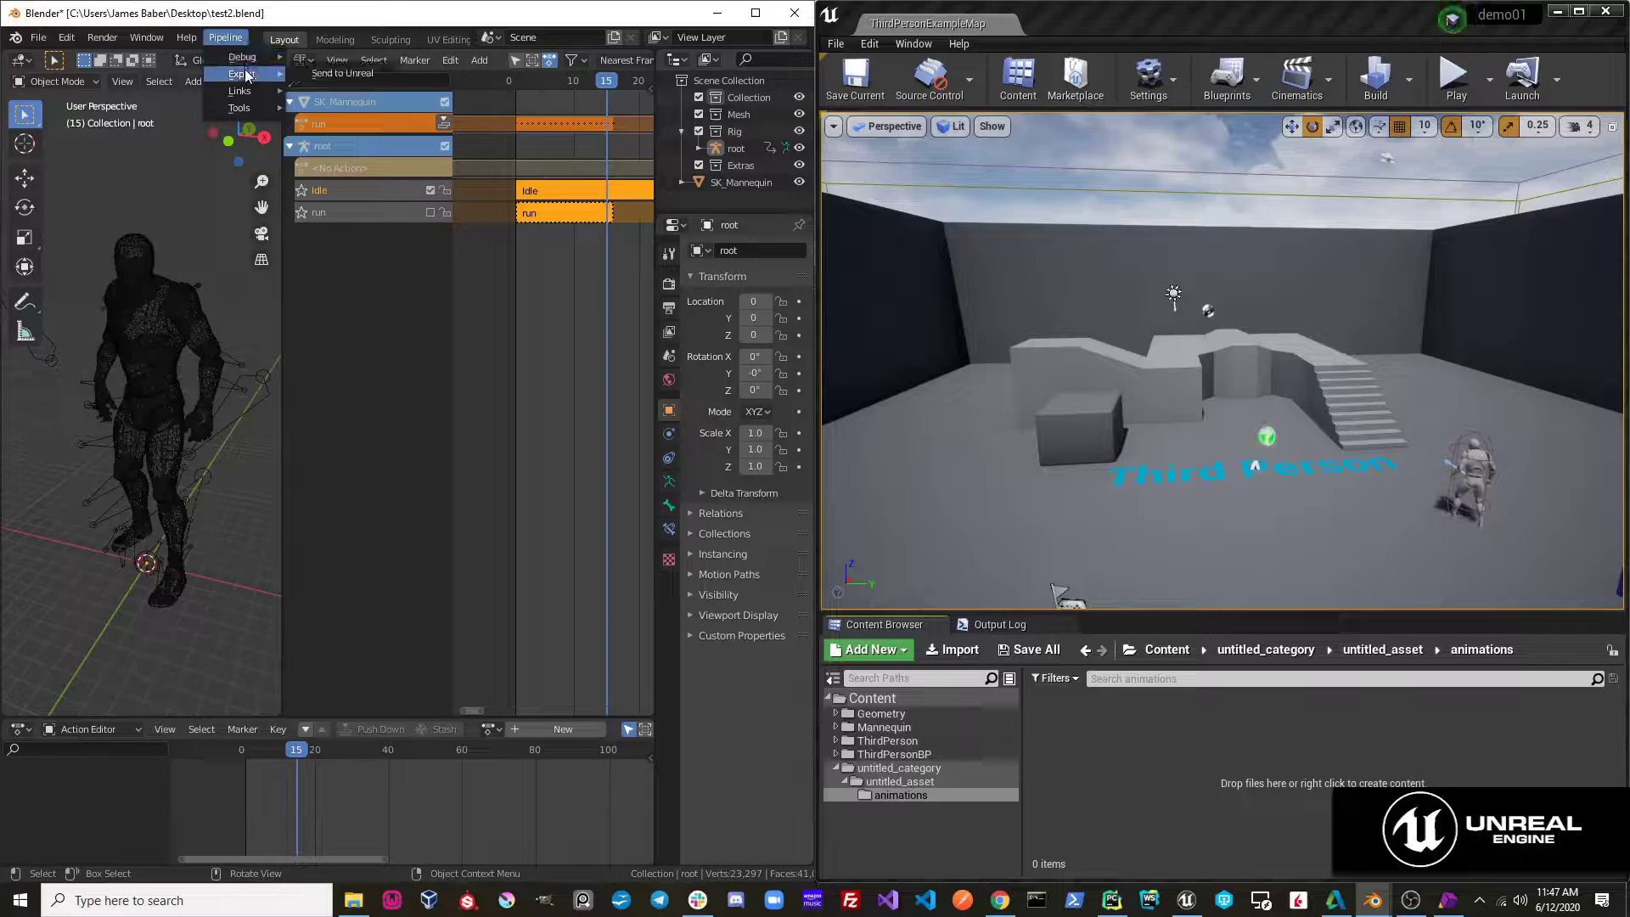
{"action": "left_click", "coordinate": [337, 74]}
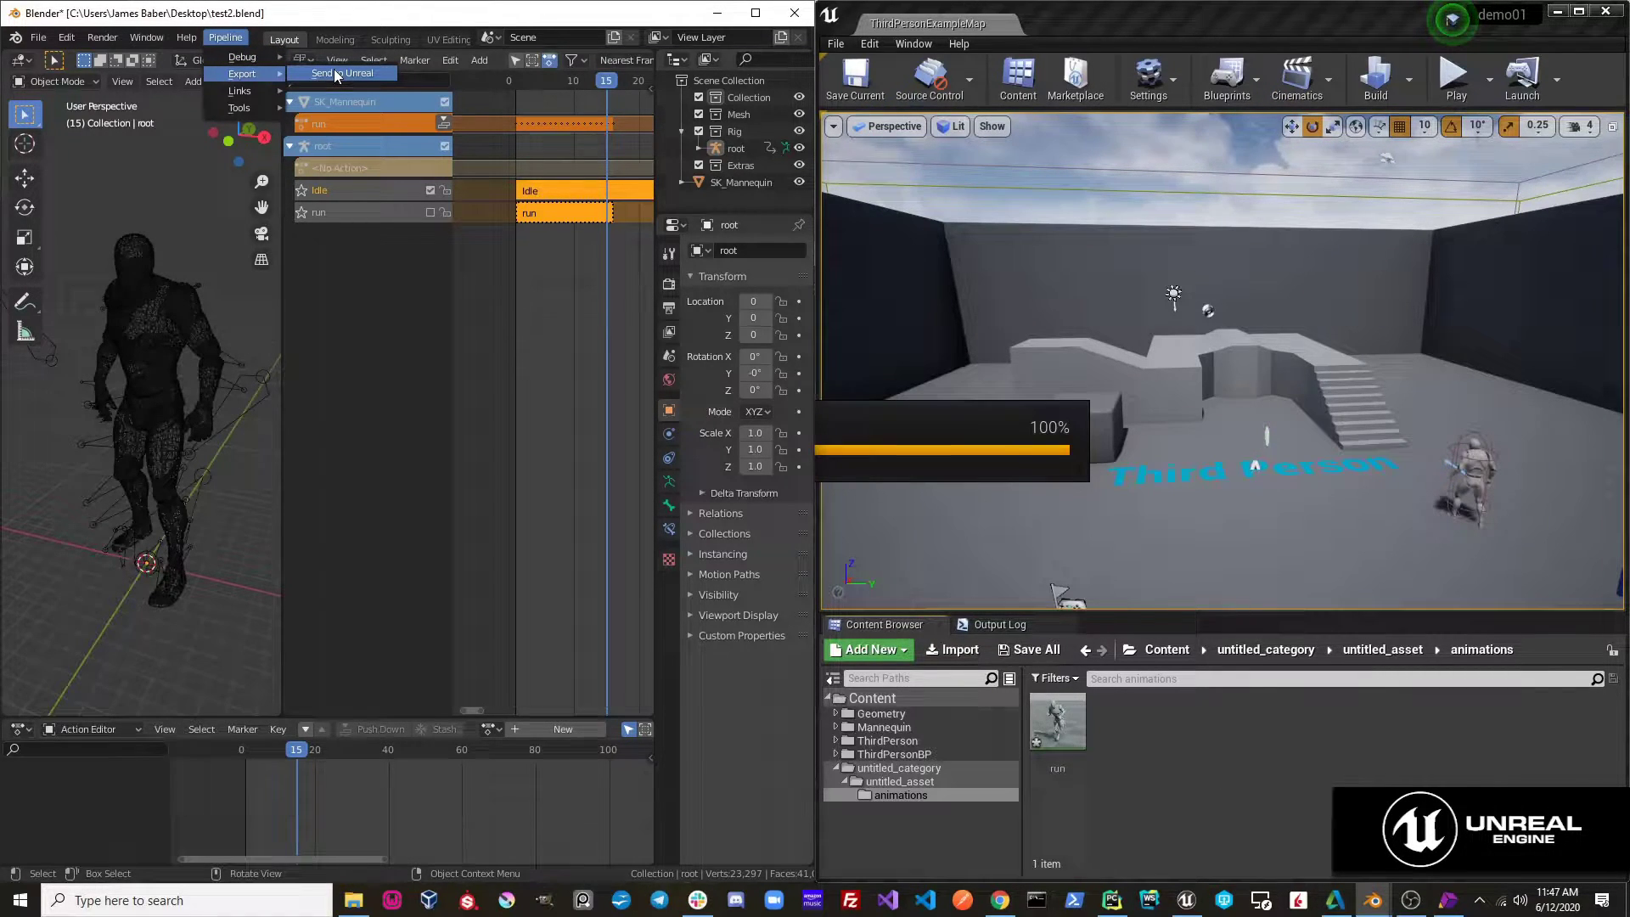
Preview the imported Idle and run animations one after the other in the Unreal animation editor
{"action": "left_click", "coordinate": [1134, 803]}
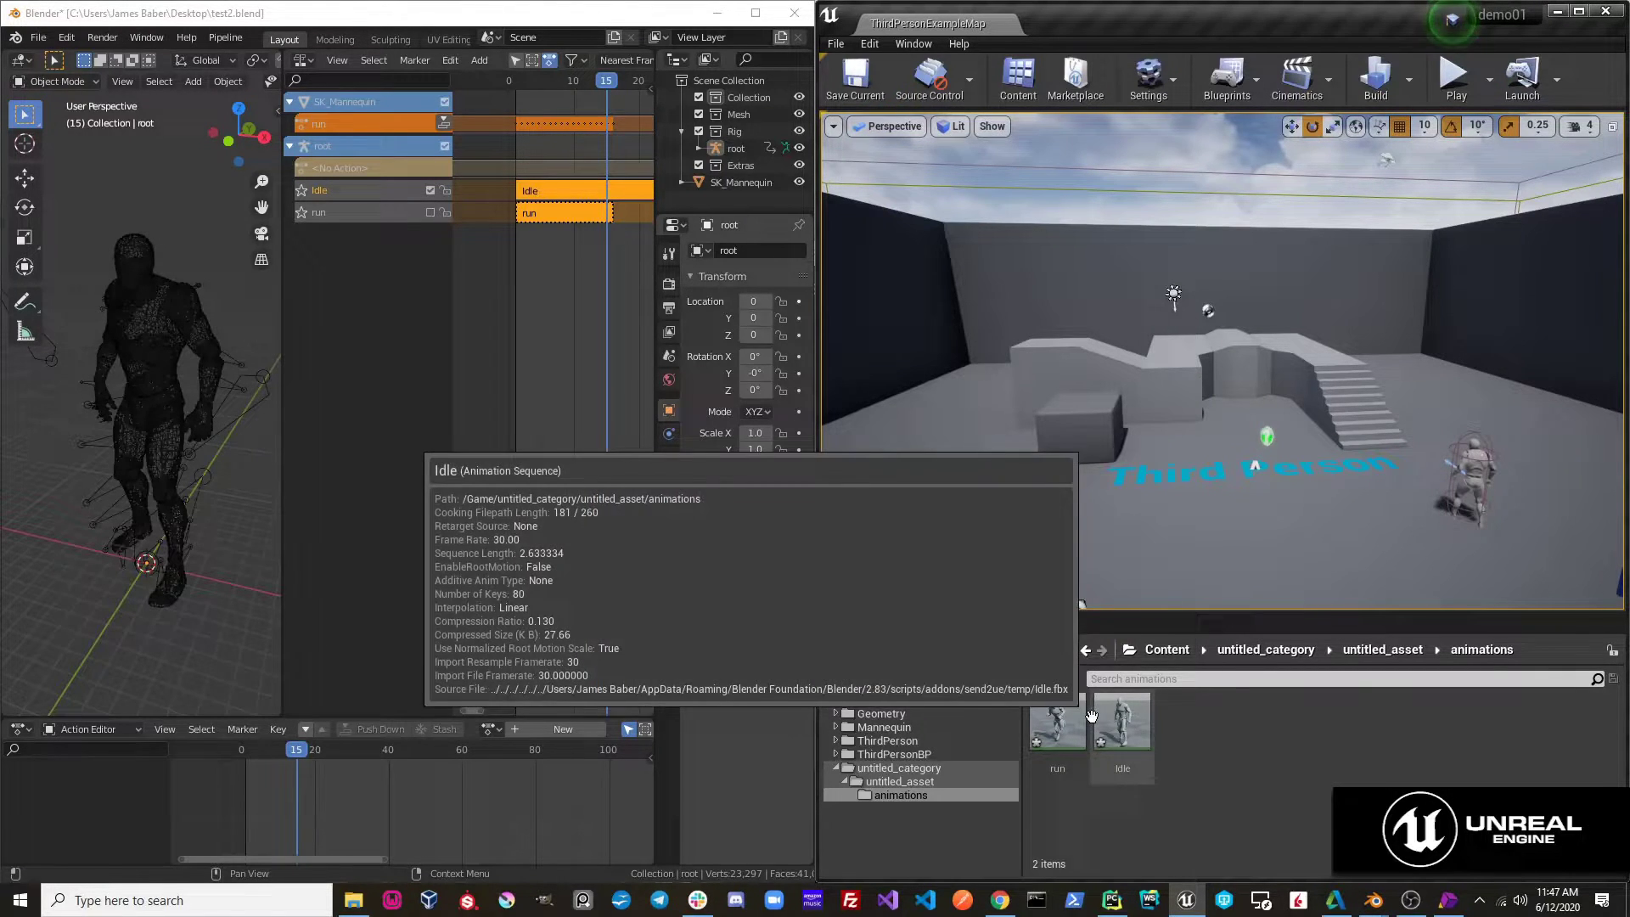
{"action": "double_click", "coordinate": [1122, 722]}
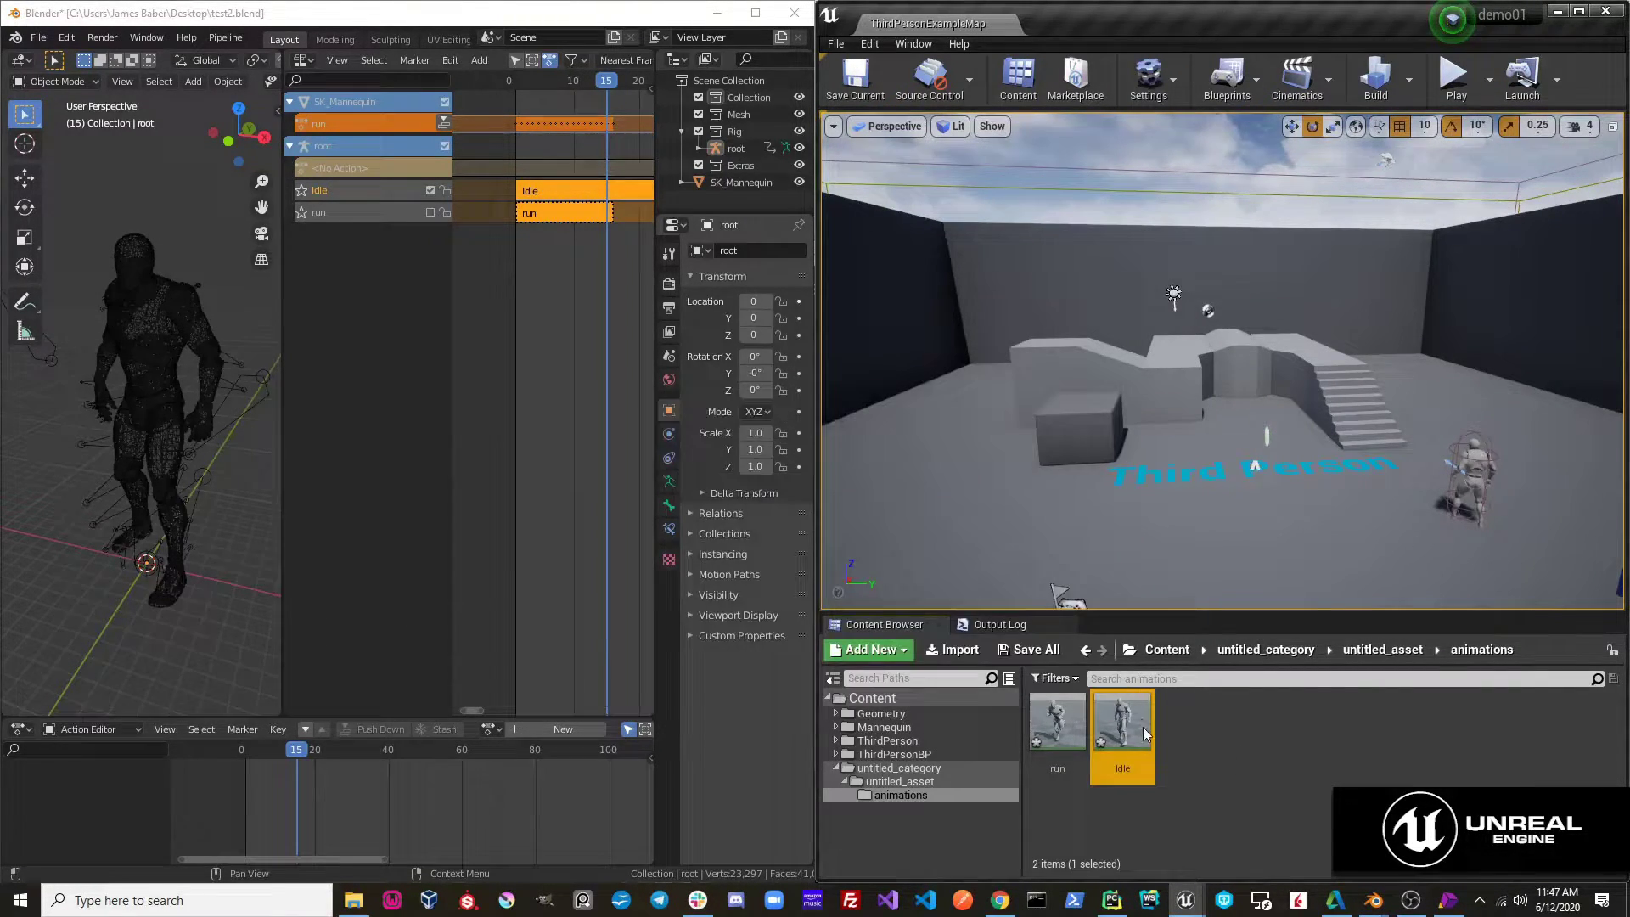
{"action": "left_click", "coordinate": [1609, 7]}
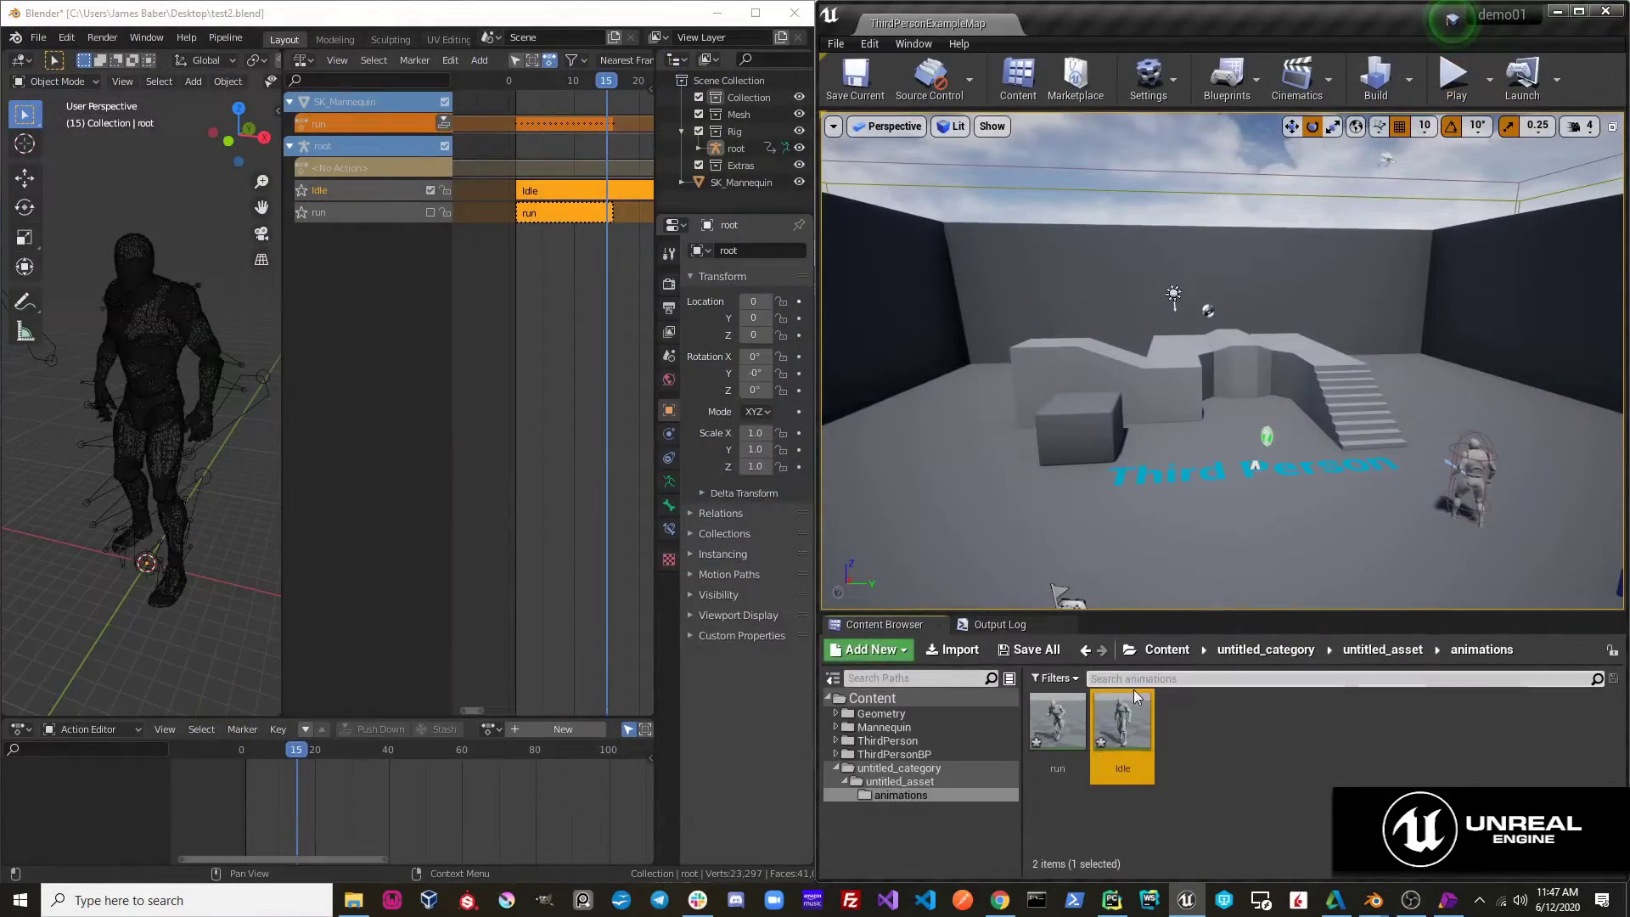
{"action": "double_click", "coordinate": [1056, 721]}
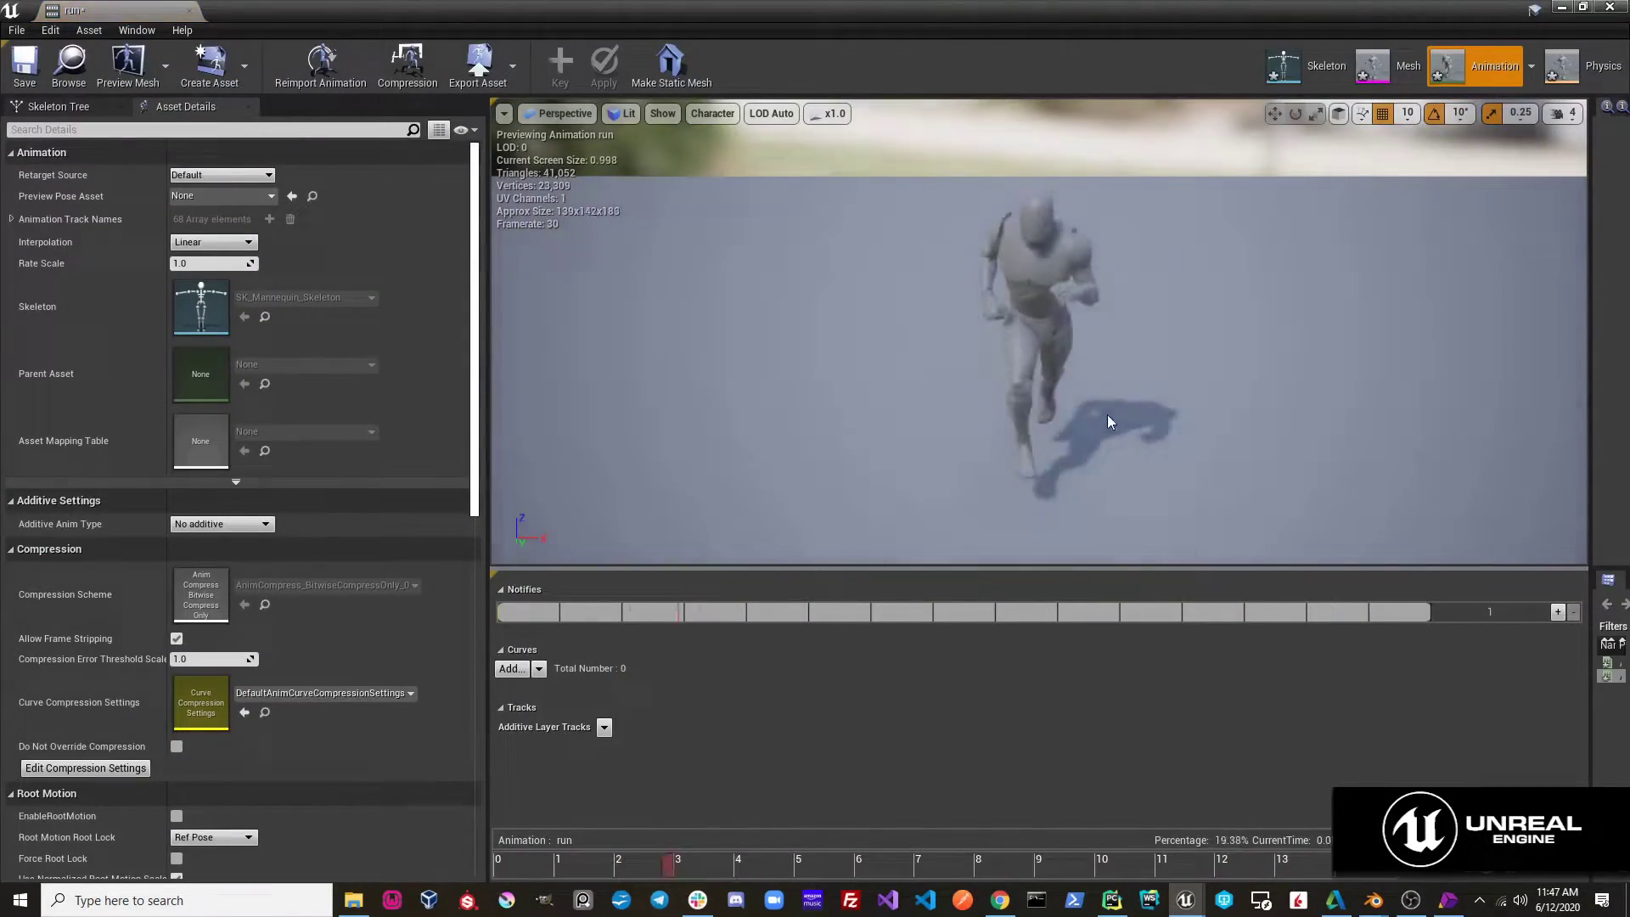
{"action": "left_click", "coordinate": [1610, 8]}
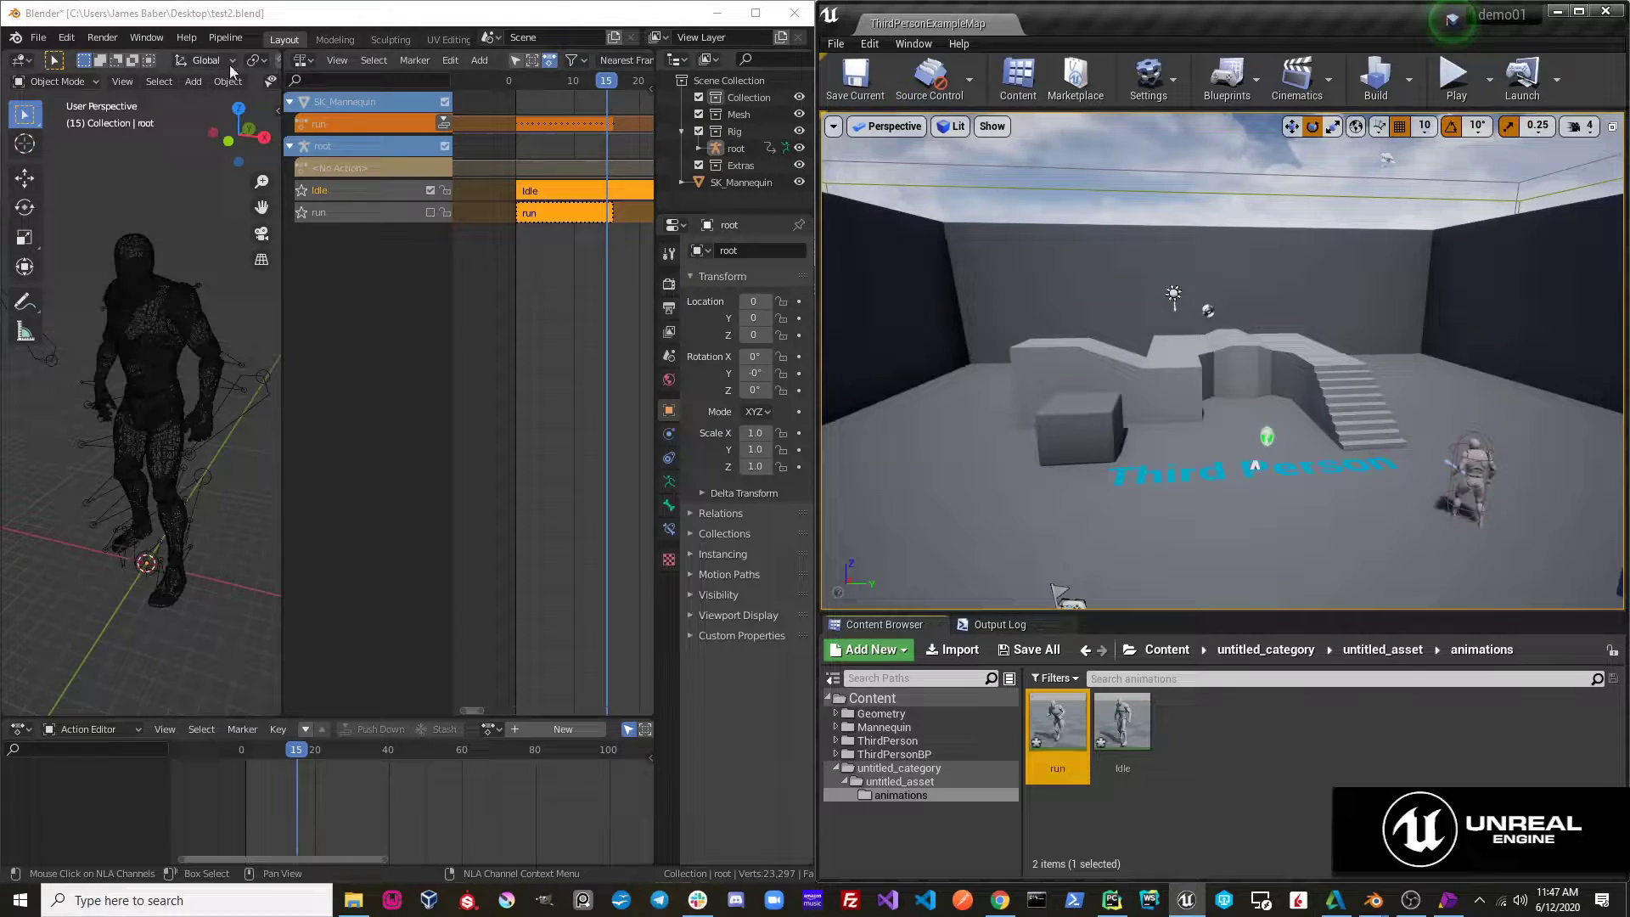
Turn off Export all actions in the Send to Unreal add-on preferences in Blender and minimize the preferences window
{"action": "left_click", "coordinate": [66, 38]}
{"action": "left_click", "coordinate": [100, 282]}
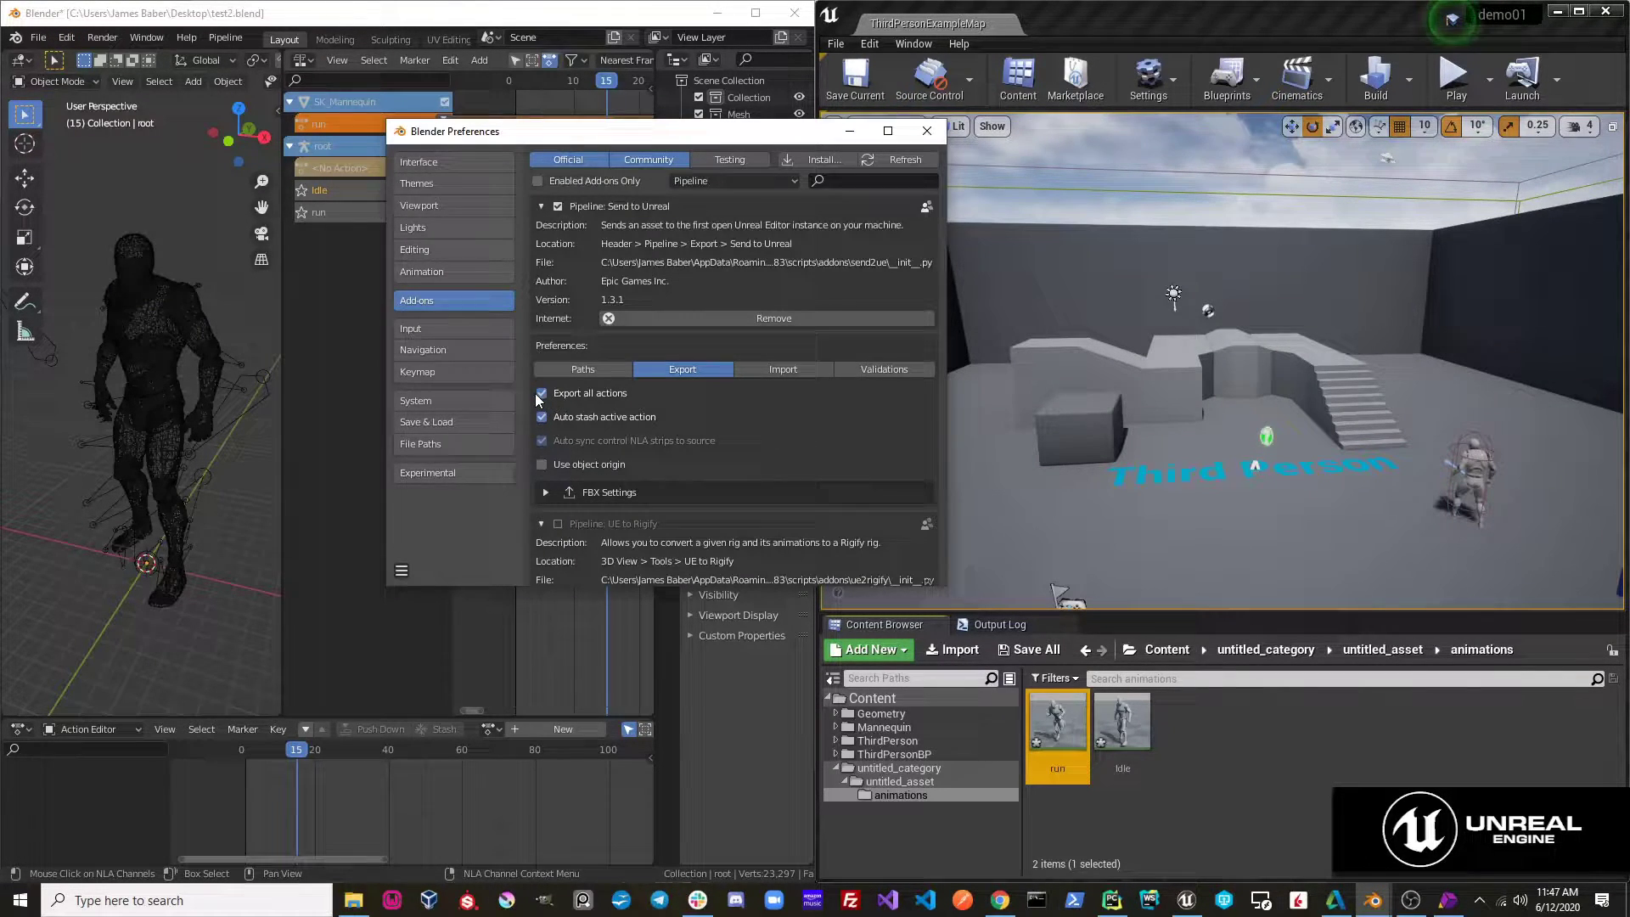
{"action": "left_click_drag", "start_coordinate": [624, 140], "coordinate": [794, 163]}
{"action": "left_click", "coordinate": [712, 415]}
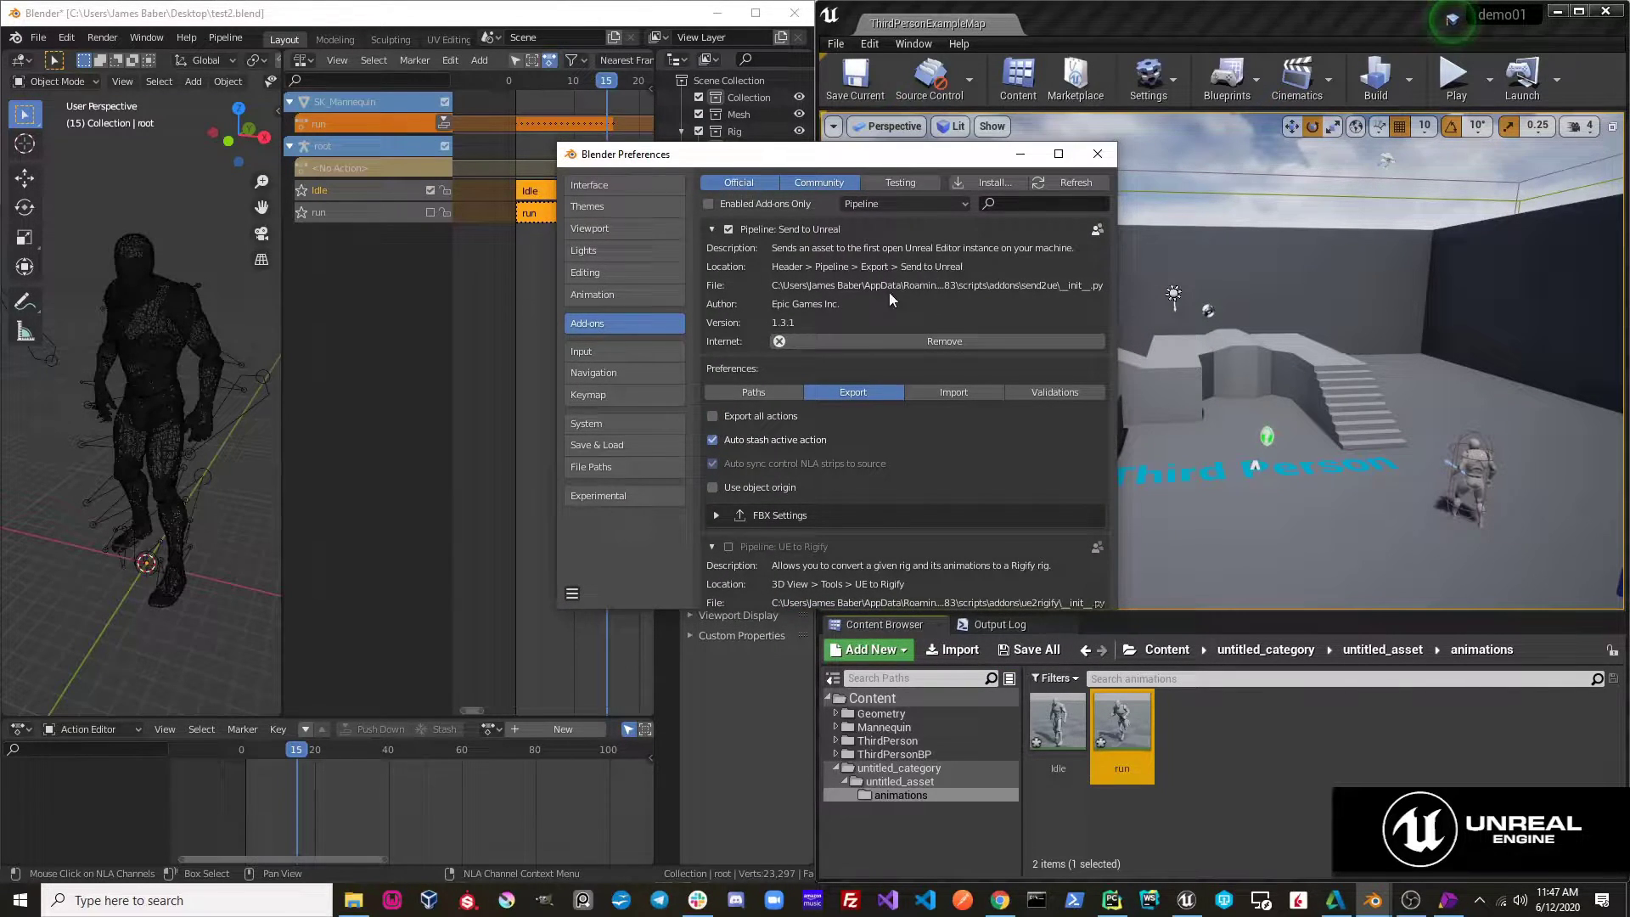
{"action": "left_click", "coordinate": [1021, 154]}
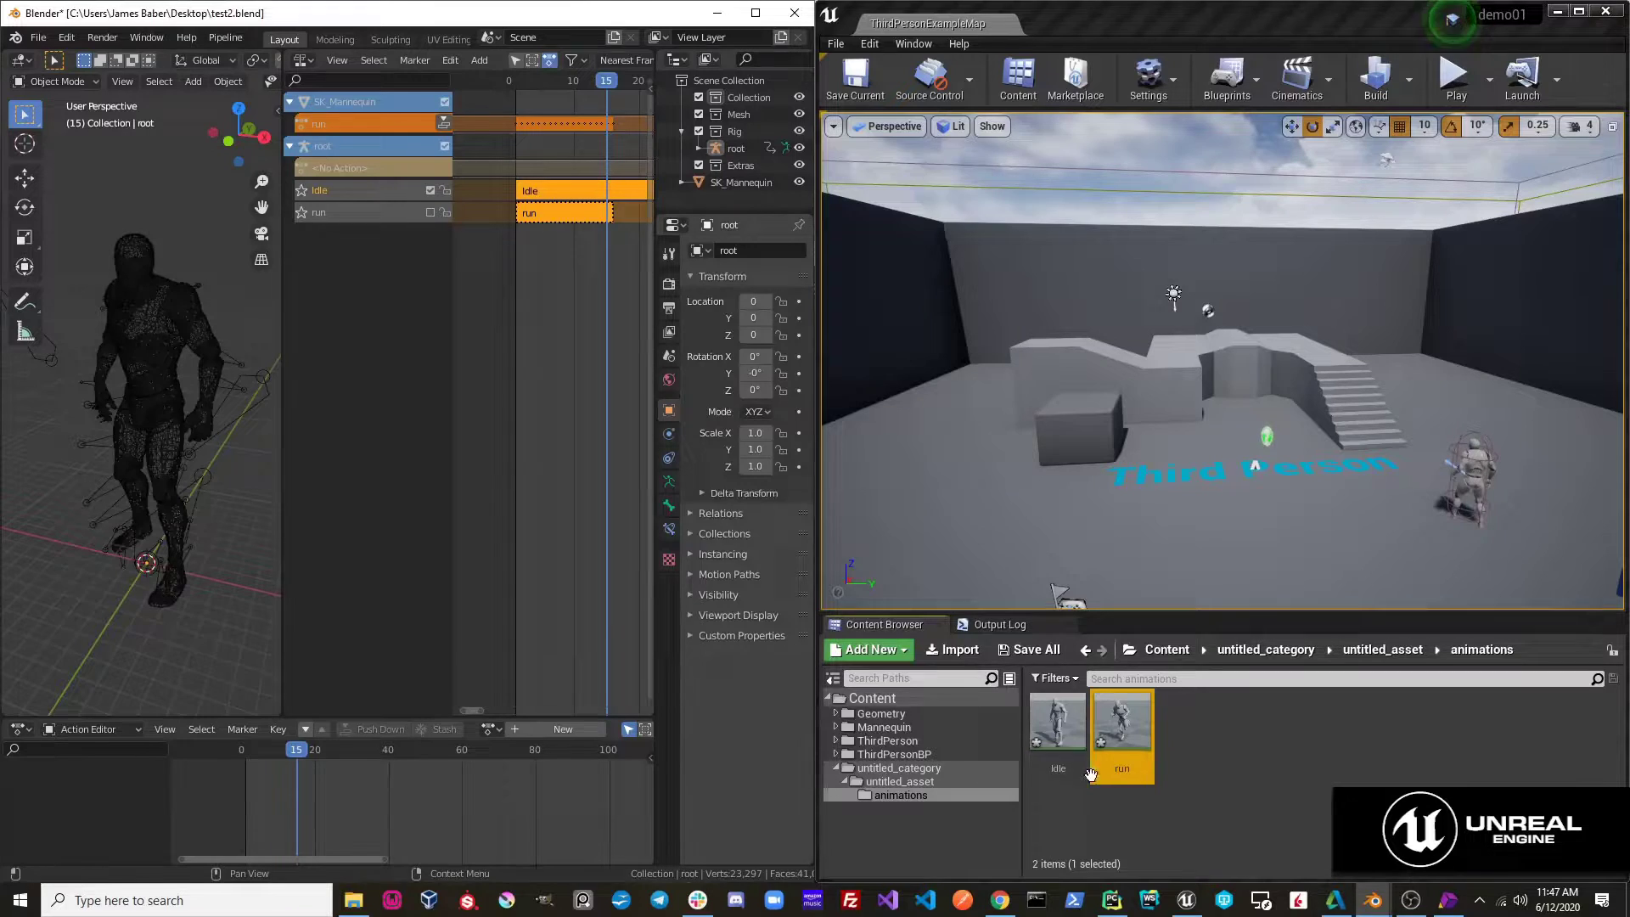
Force delete both the Idle and run animation assets from the animations folder in Unreal
{"action": "left_click", "coordinate": [1056, 722], "text": "ctrl"}
{"action": "right_click", "coordinate": [1122, 721]}
{"action": "mouse_move", "coordinate": [1208, 493]}
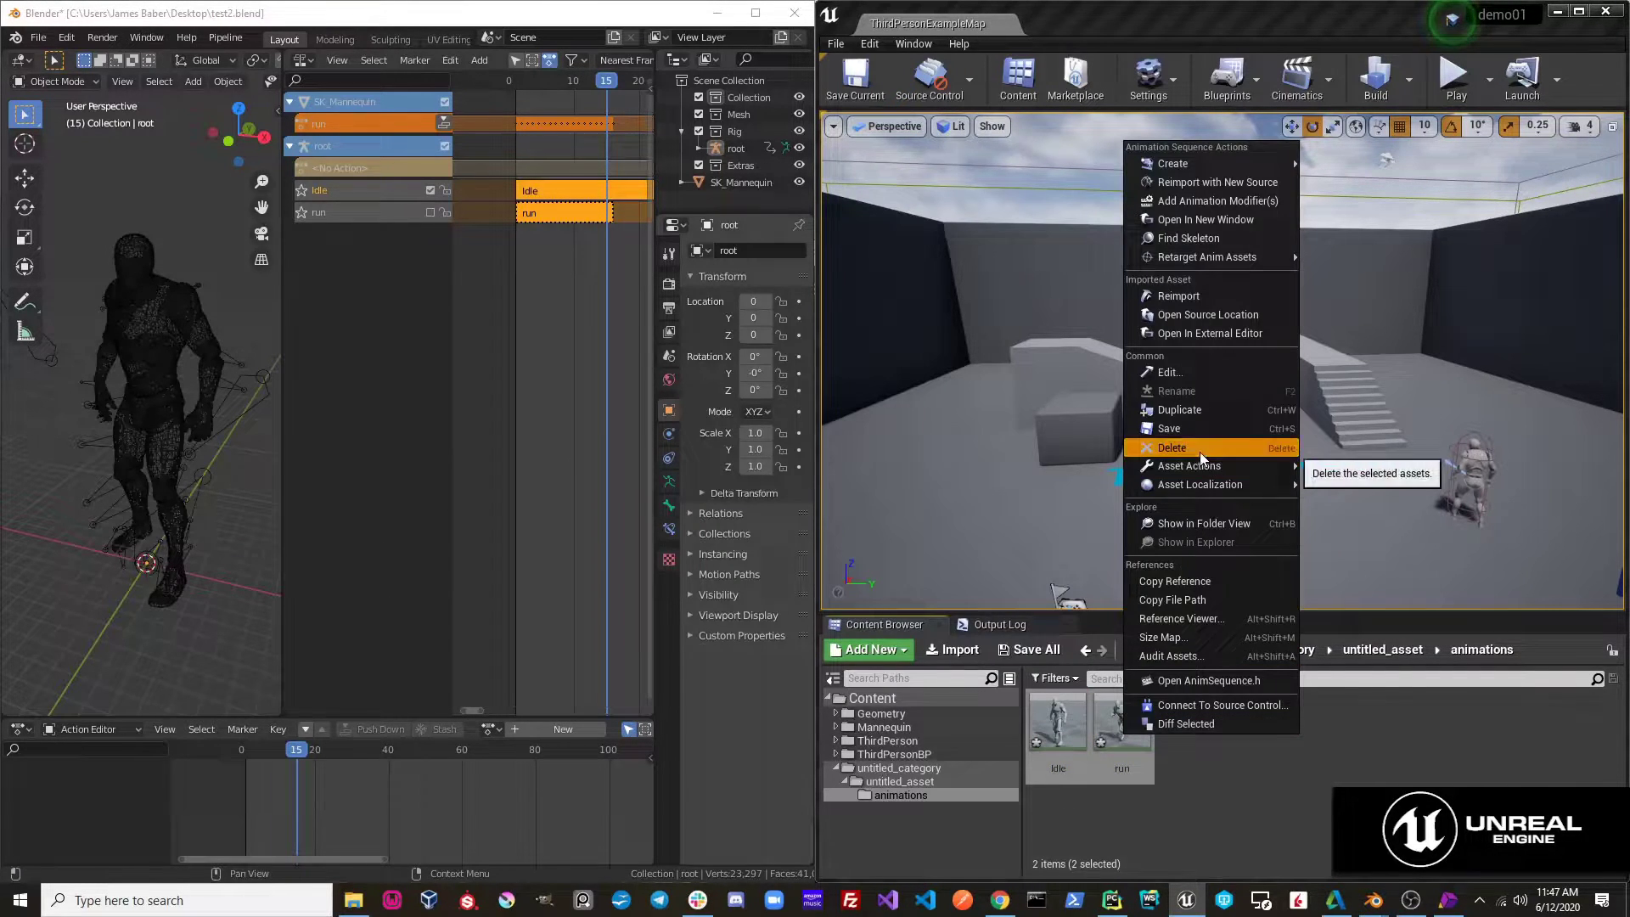
{"action": "left_click", "coordinate": [1172, 446]}
{"action": "left_click", "coordinate": [735, 715]}
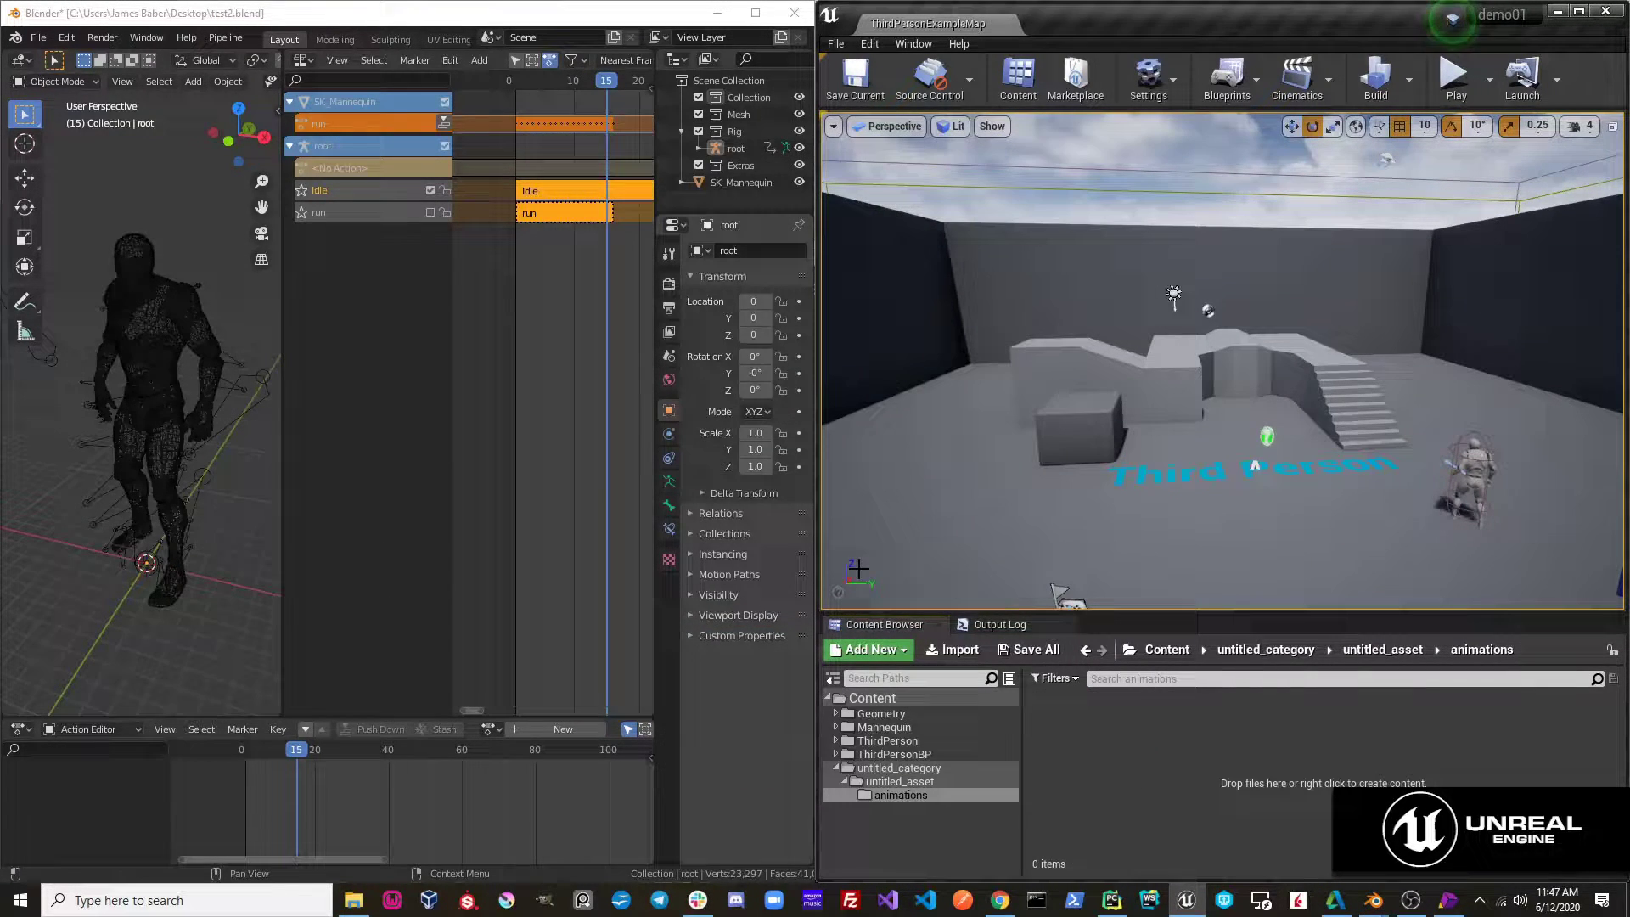
Send the rig's unmuted Idle action from Blender to Unreal and preview the imported animation
{"action": "left_click", "coordinate": [225, 37]}
{"action": "mouse_move", "coordinate": [254, 73]}
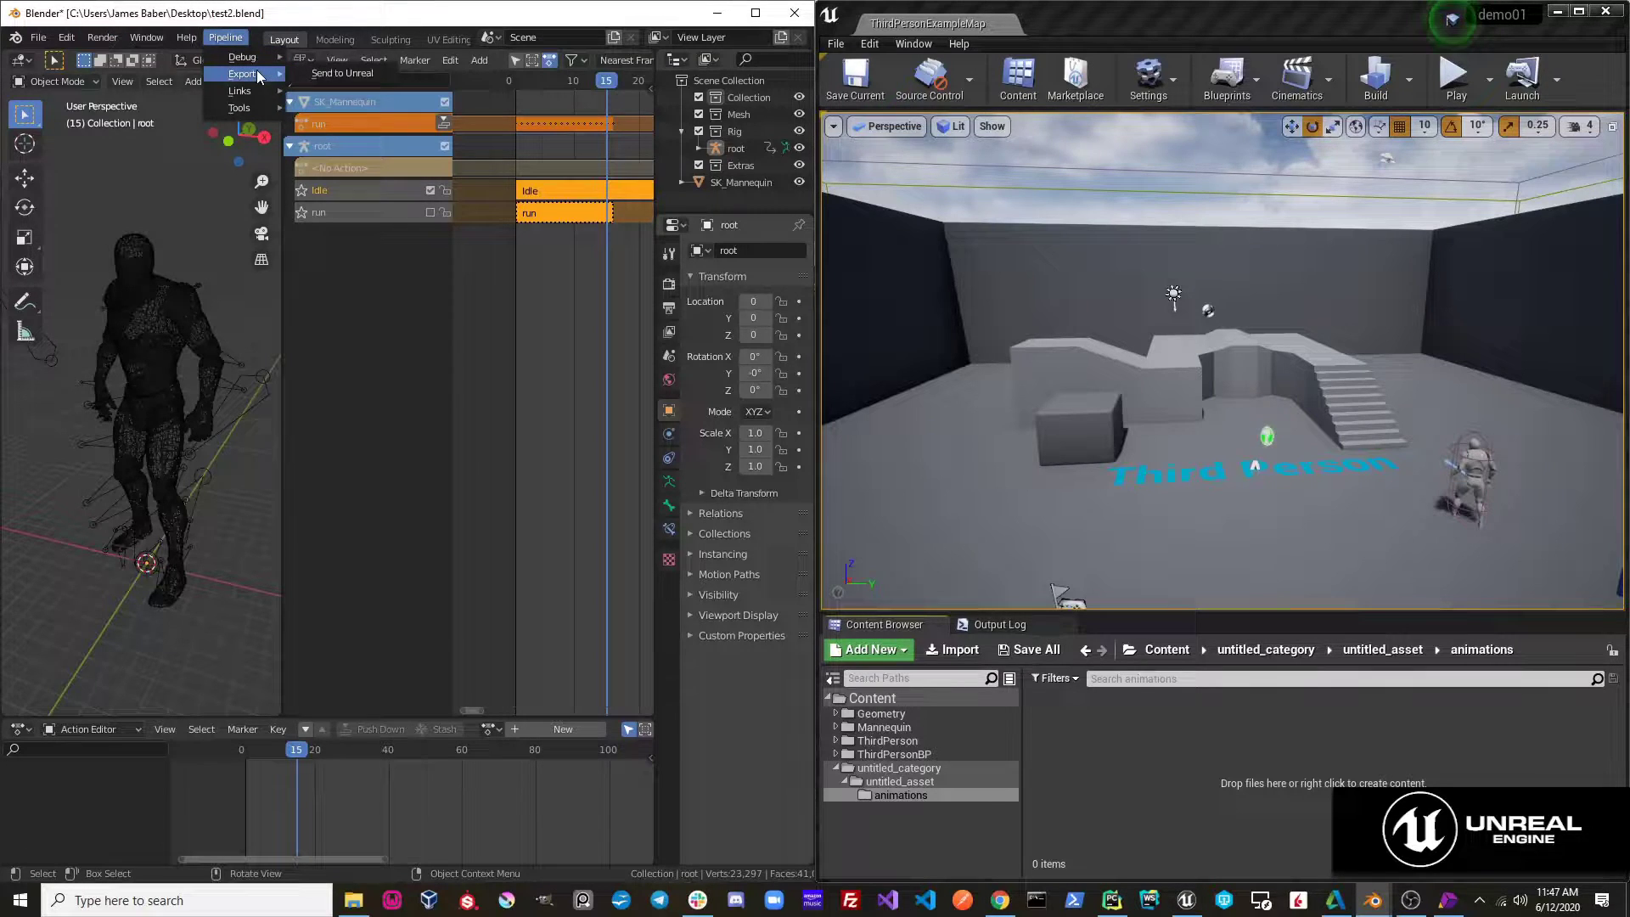
{"action": "left_click", "coordinate": [368, 73]}
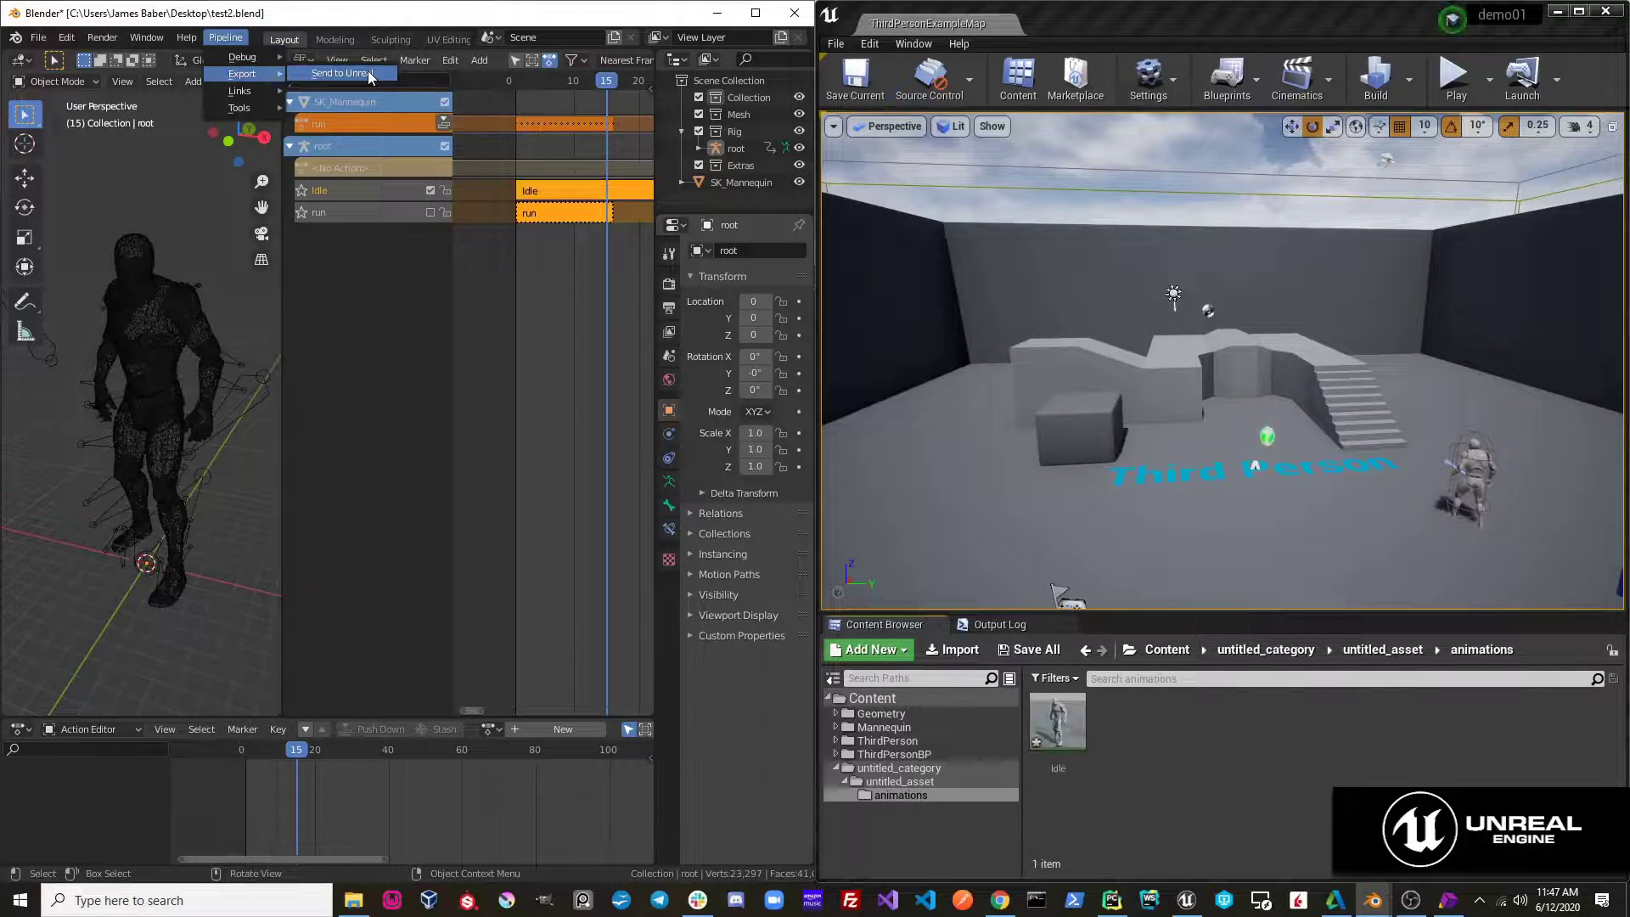
{"action": "double_click", "coordinate": [1058, 723]}
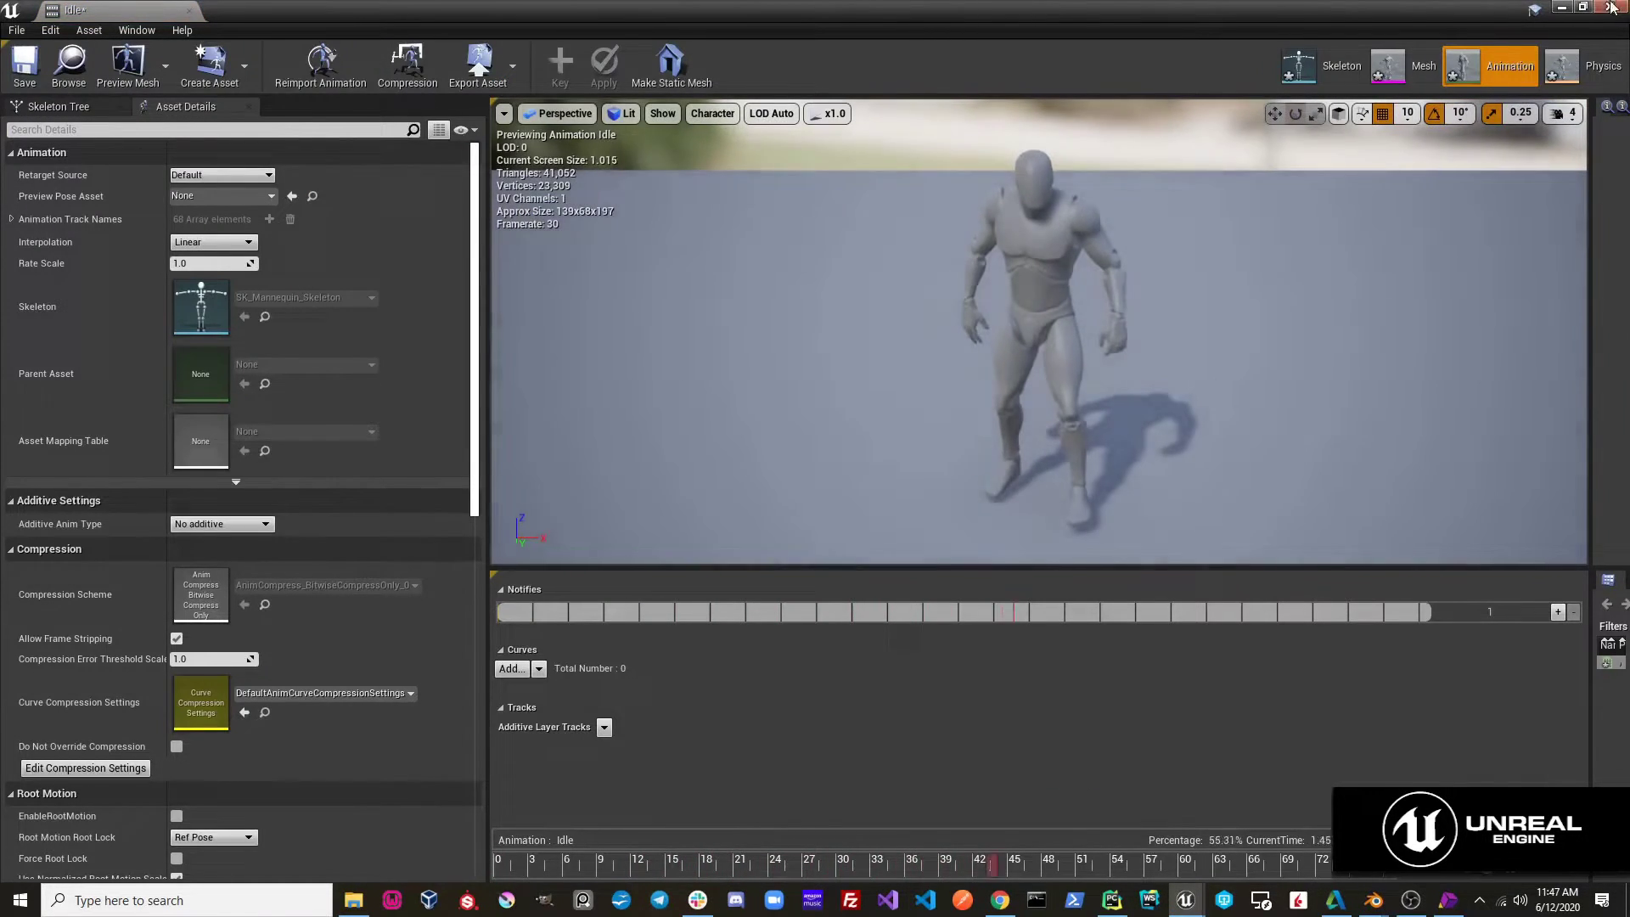
{"action": "left_click", "coordinate": [1611, 8]}
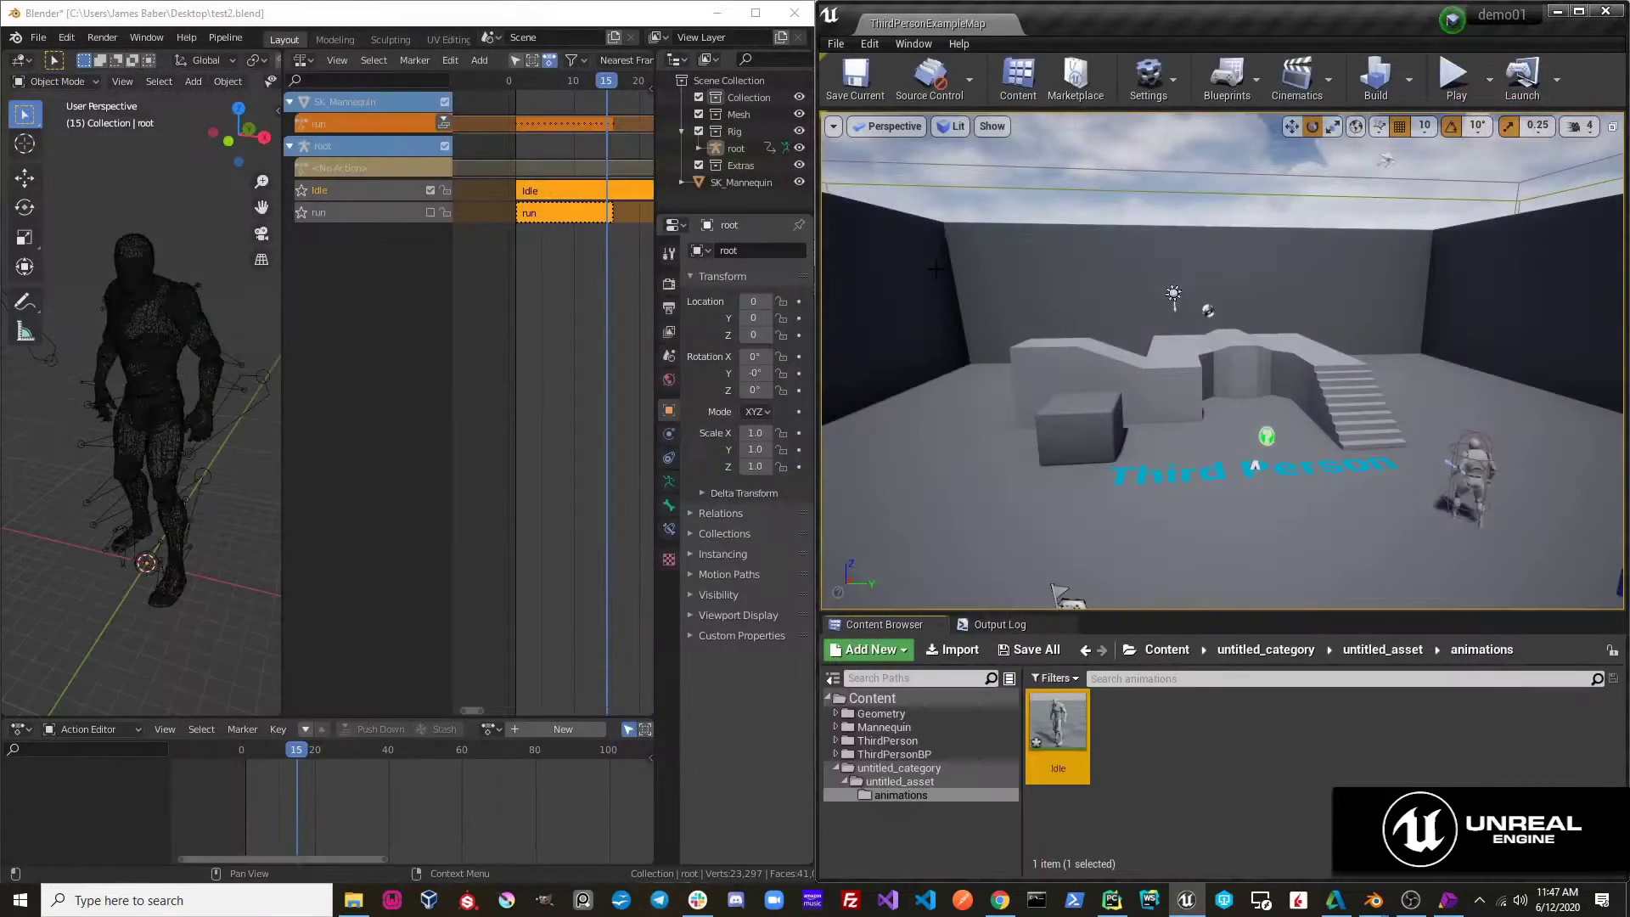
Mute the rig's Idle track and enable its run track in Blender, and force delete the Idle asset in Unreal
{"action": "left_click", "coordinate": [430, 191]}
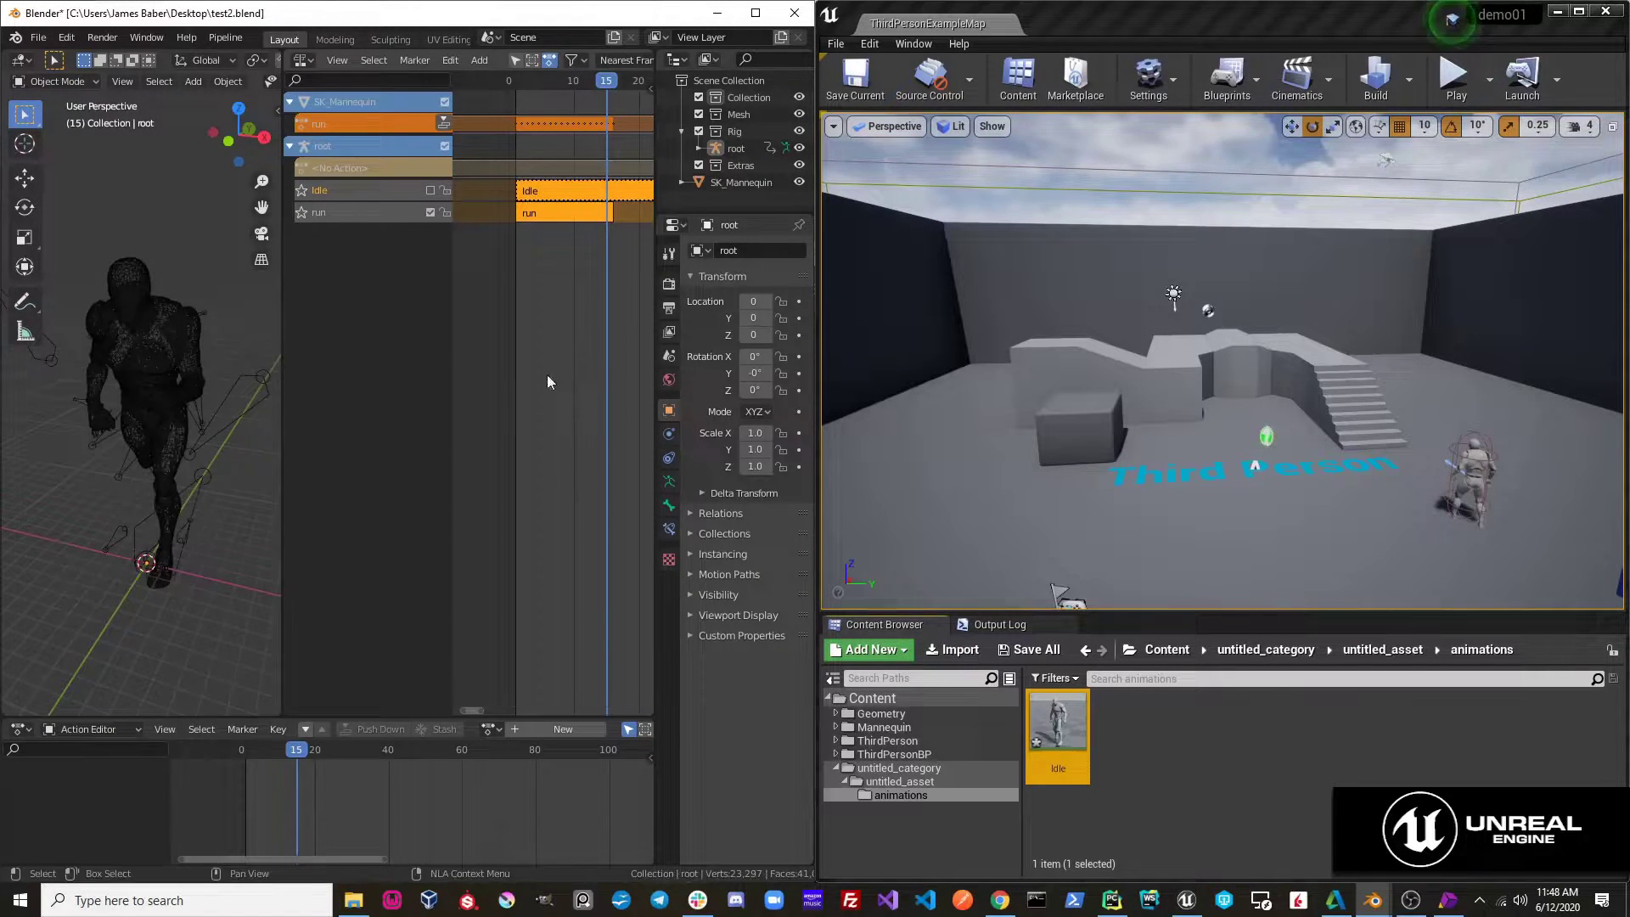
{"action": "right_click", "coordinate": [1061, 729]}
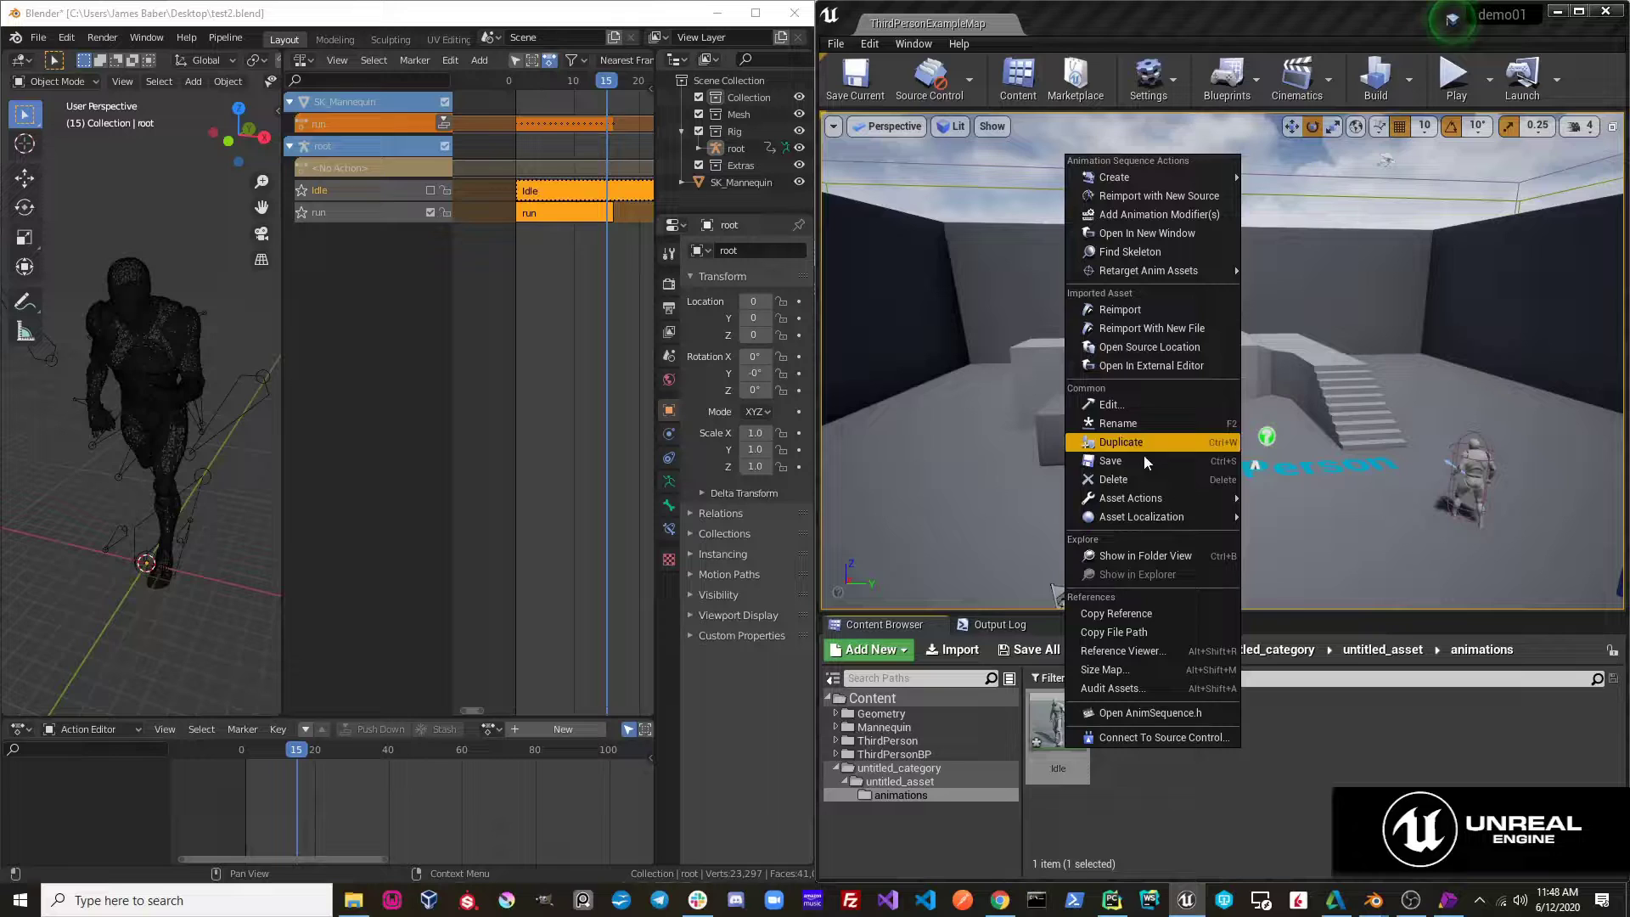
{"action": "left_click", "coordinate": [1144, 481]}
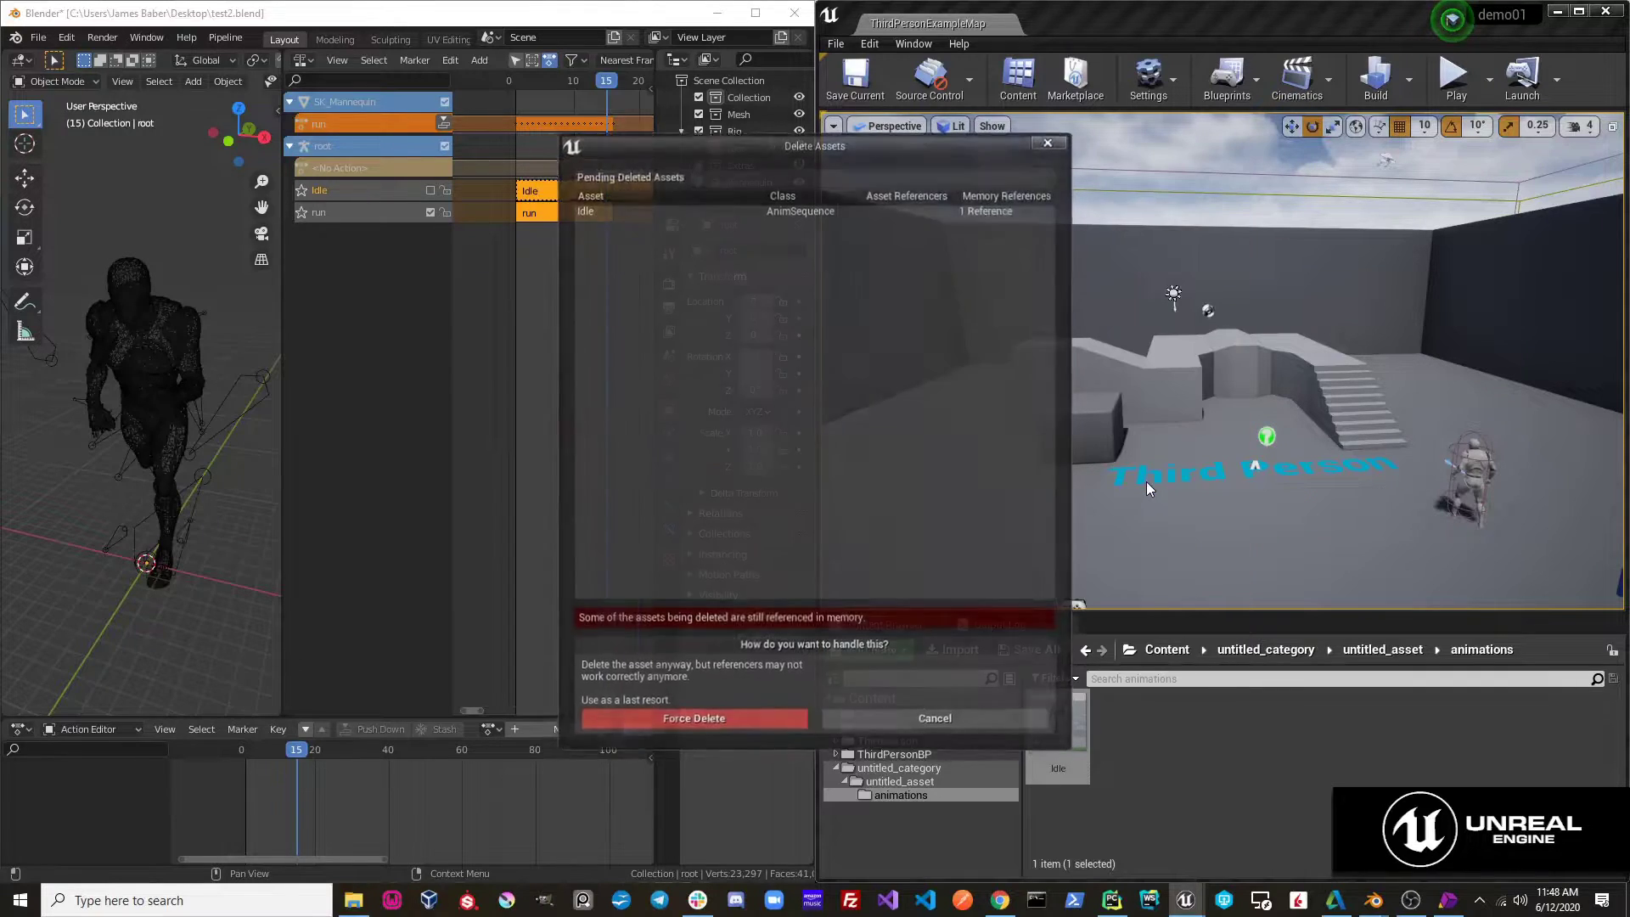
{"action": "left_click", "coordinate": [771, 721]}
Send the rig's unmuted run action from Blender to Unreal
{"action": "left_click", "coordinate": [231, 38]}
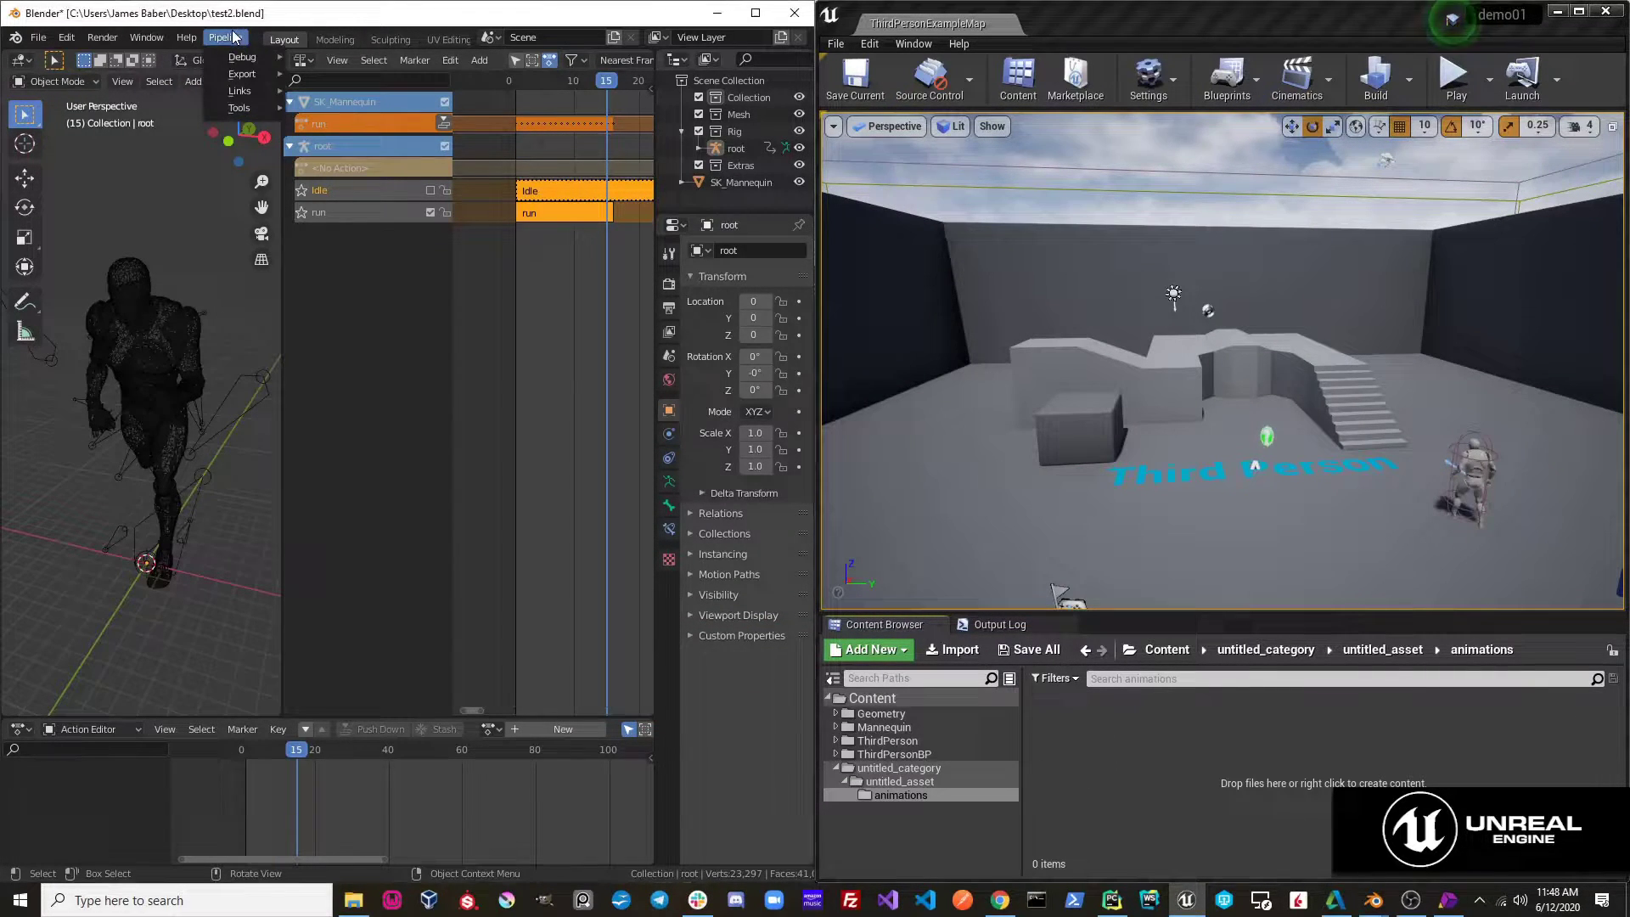
{"action": "mouse_move", "coordinate": [242, 74]}
{"action": "left_click", "coordinate": [326, 74]}
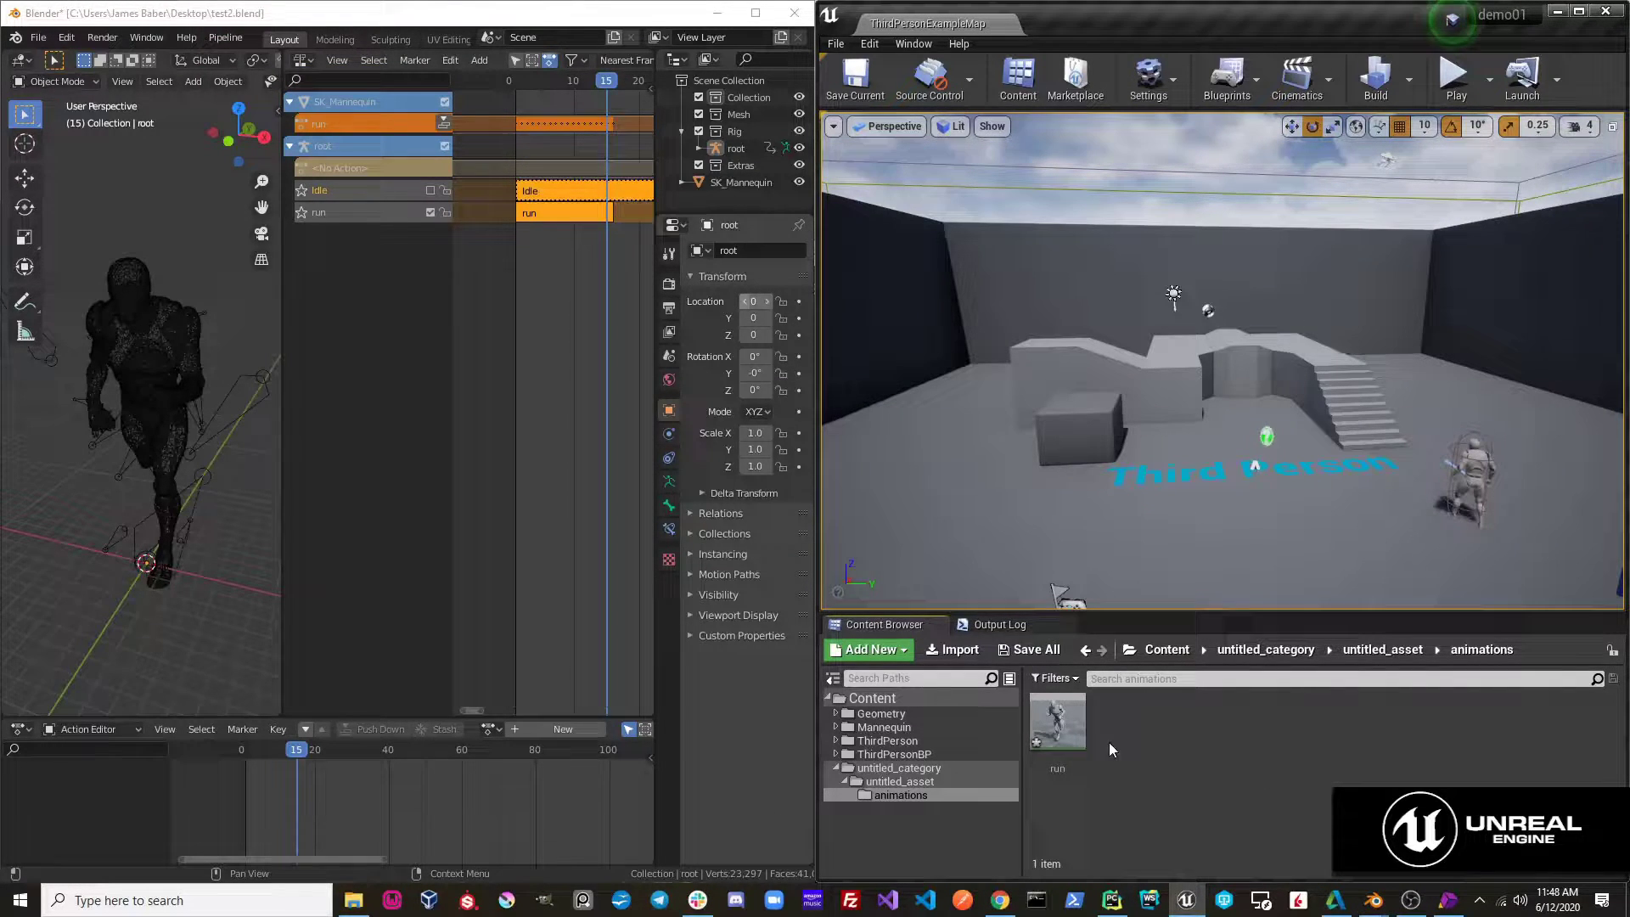
{"action": "mouse_move", "coordinate": [1085, 717]}
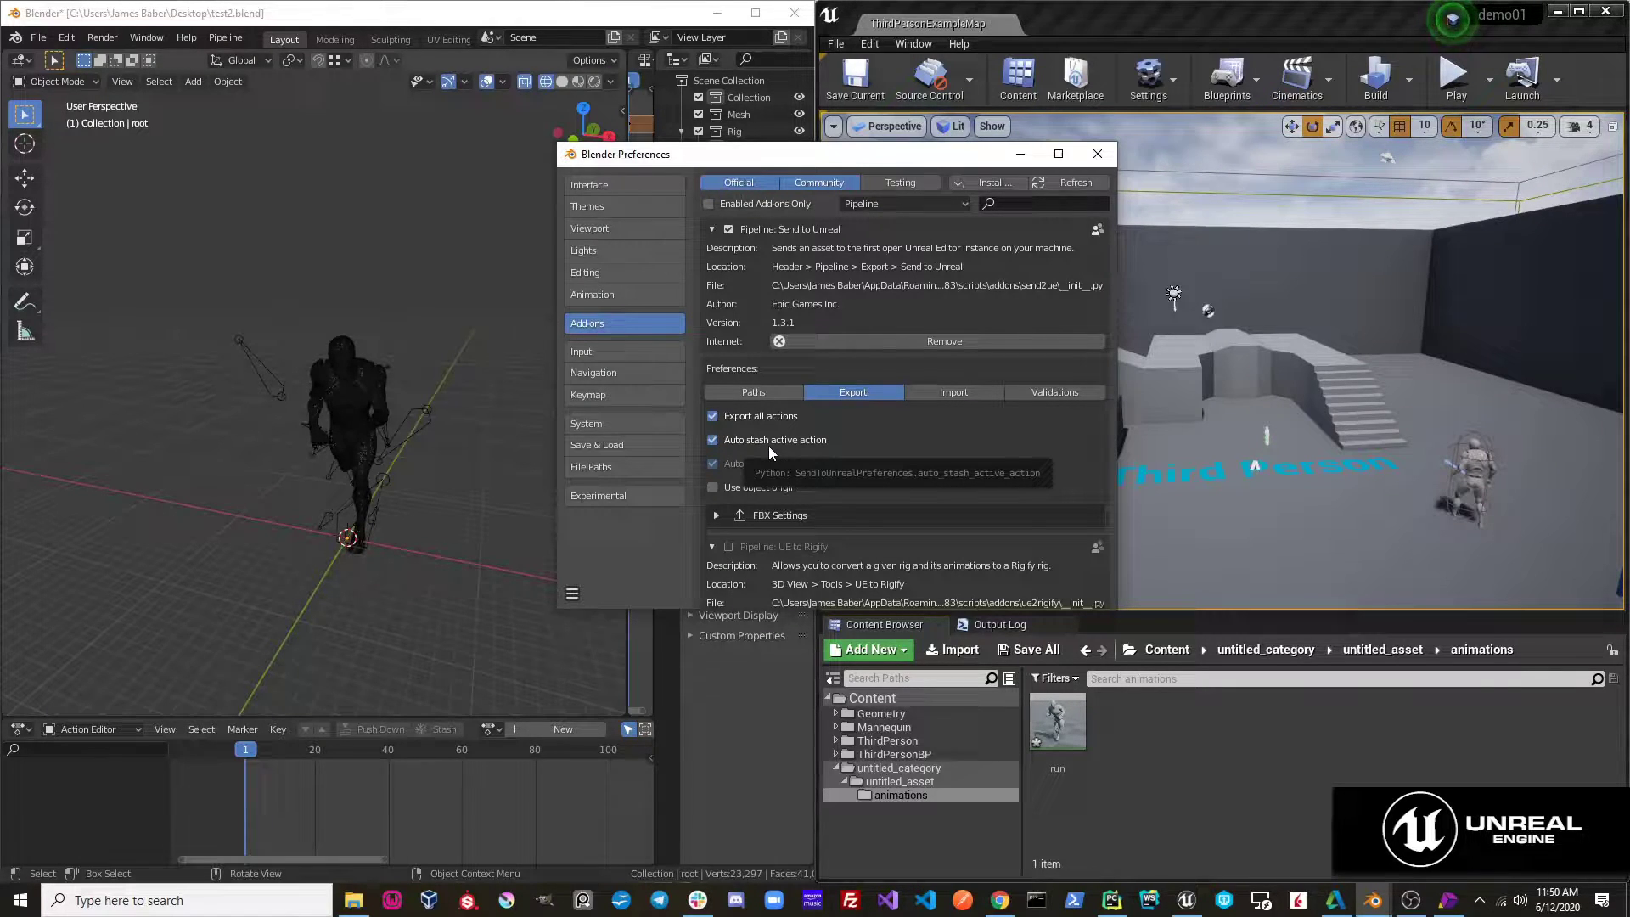
Close the preferences window and put the root armature into Pose Mode, seen in the front orthographic view
{"action": "left_click", "coordinate": [1097, 154]}
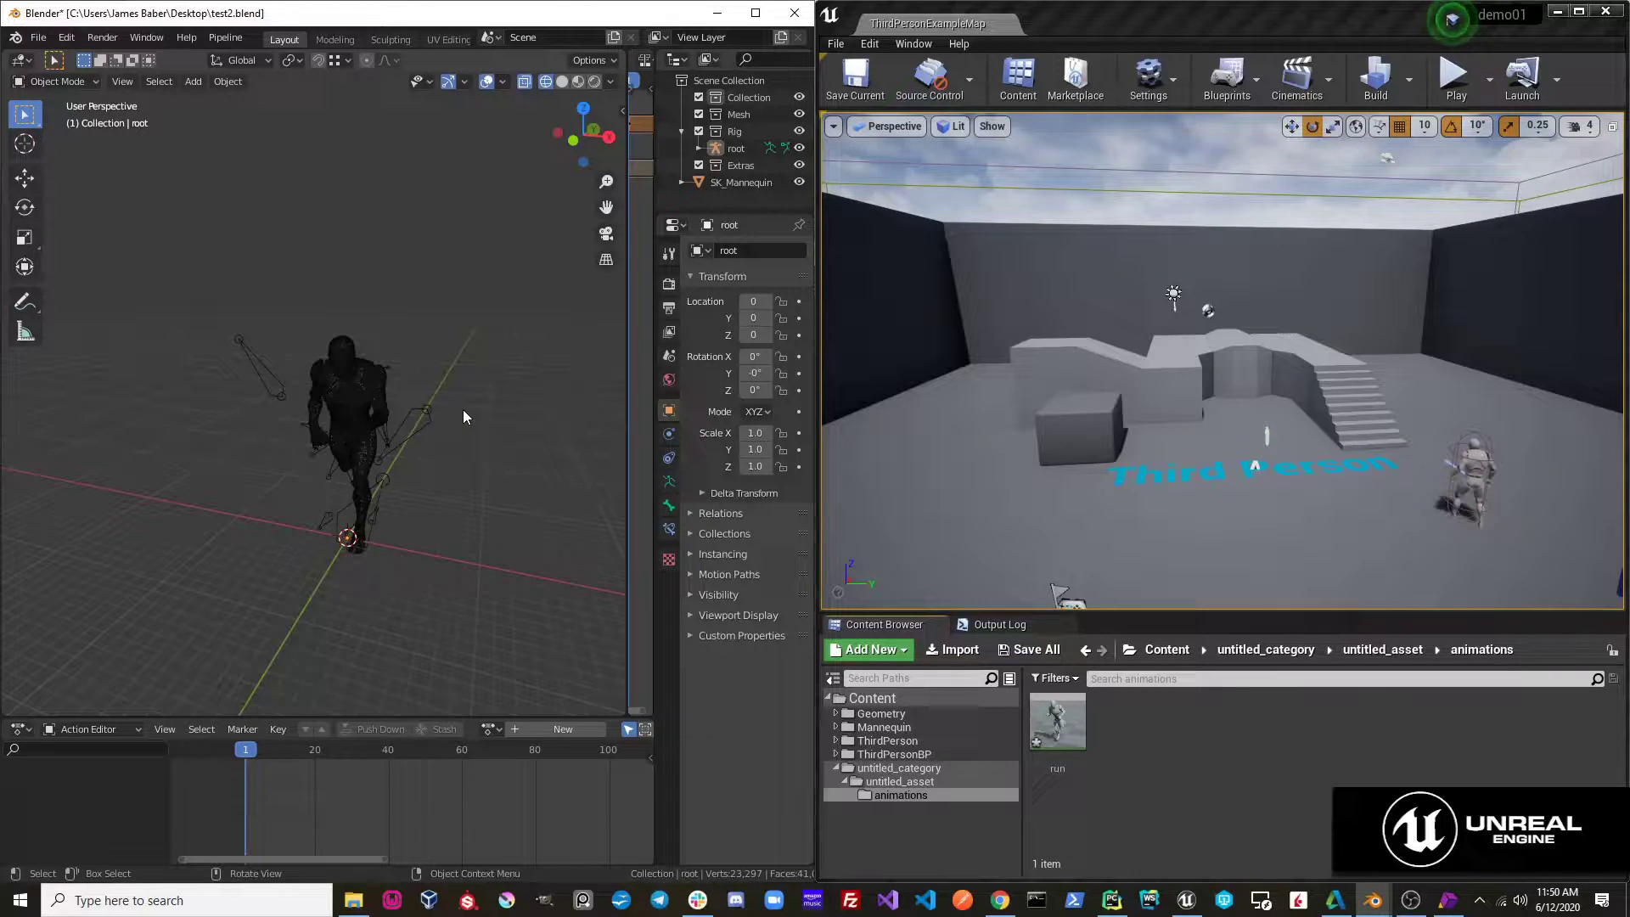
{"action": "middle_click_drag", "start_coordinate": [492, 336], "coordinate": [372, 367]}
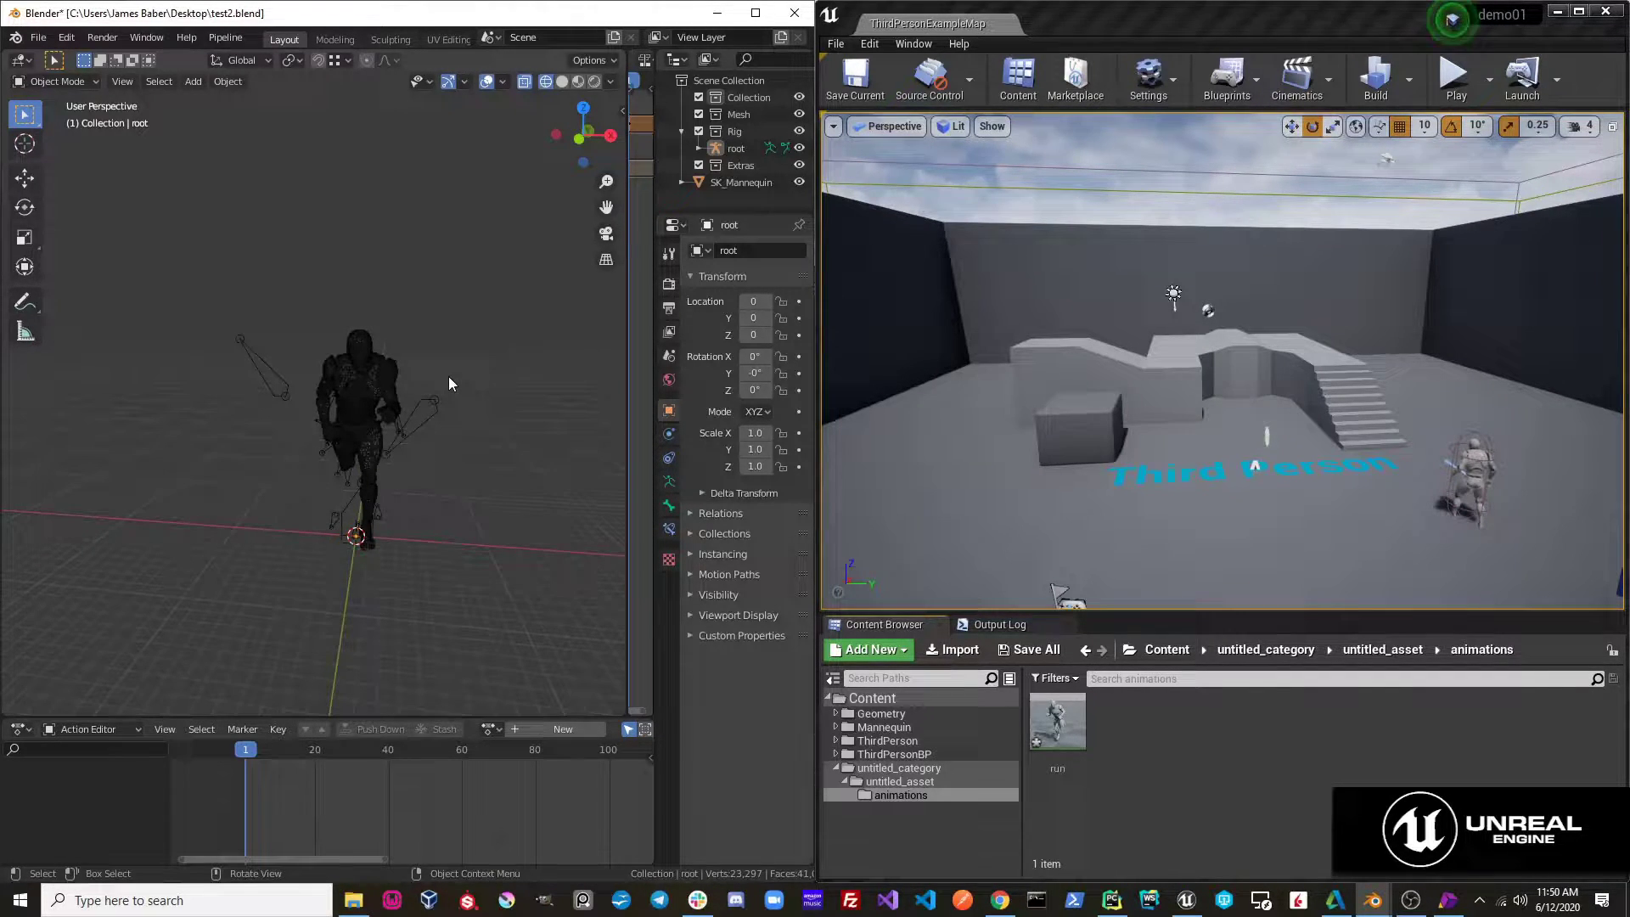
{"action": "key", "text": "ctrl+Tab"}
{"action": "key", "text": "KP_1"}
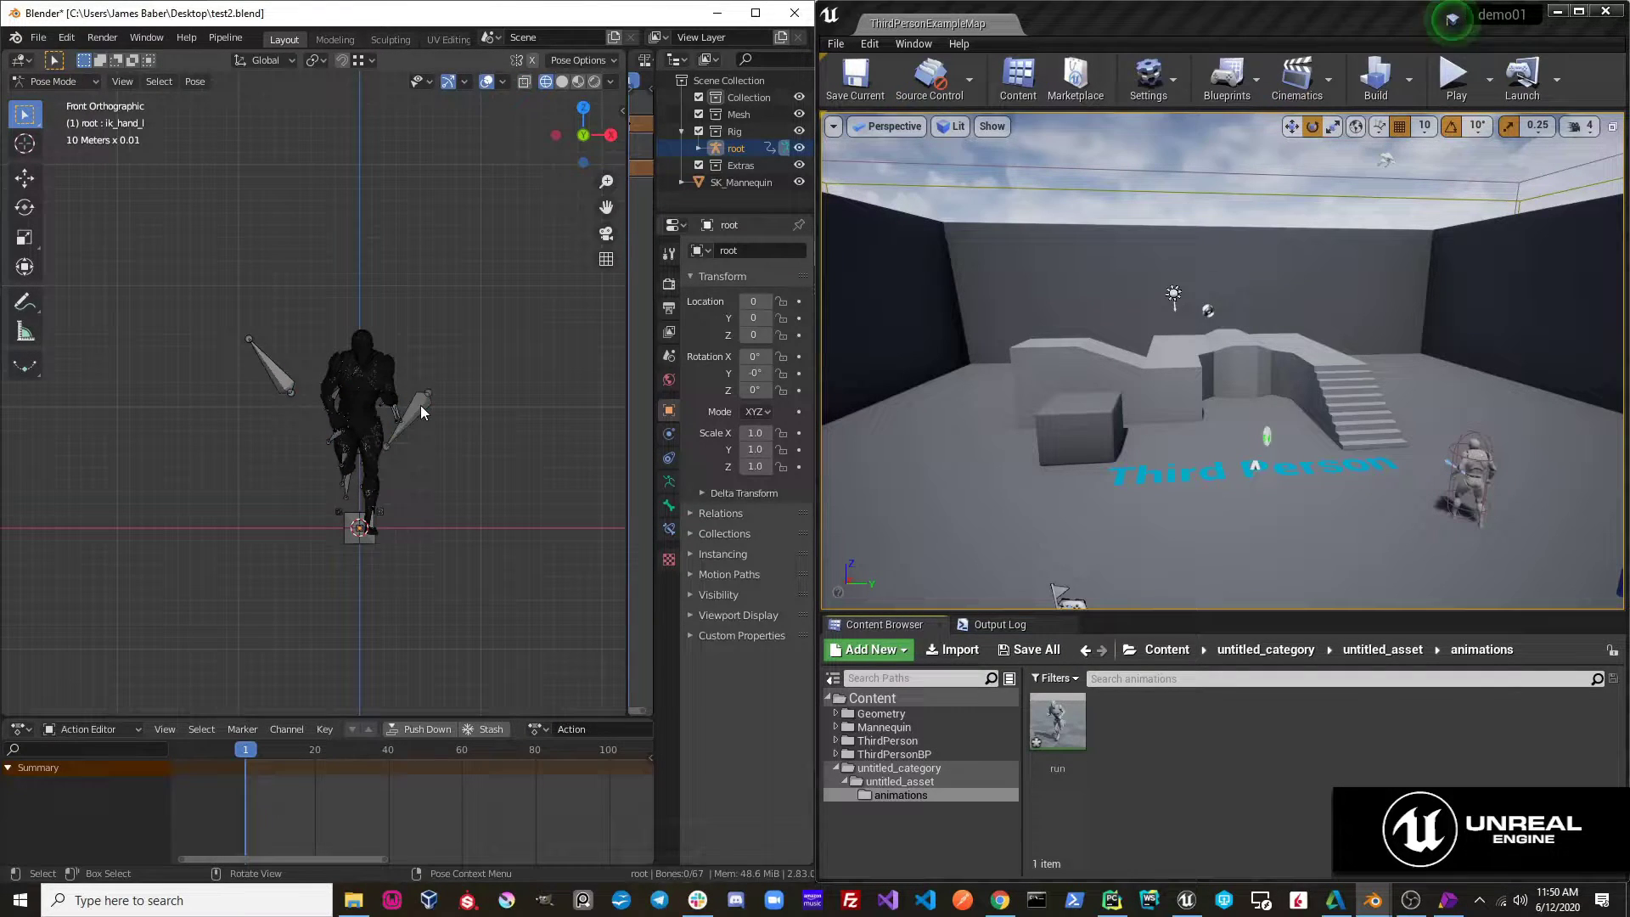
{"action": "scroll", "coordinate": [420, 405], "scroll_direction": "up", "scroll_amount": 5}
Insert keyframes for the upperarm_l bone at frame 1
{"action": "left_click", "coordinate": [396, 338]}
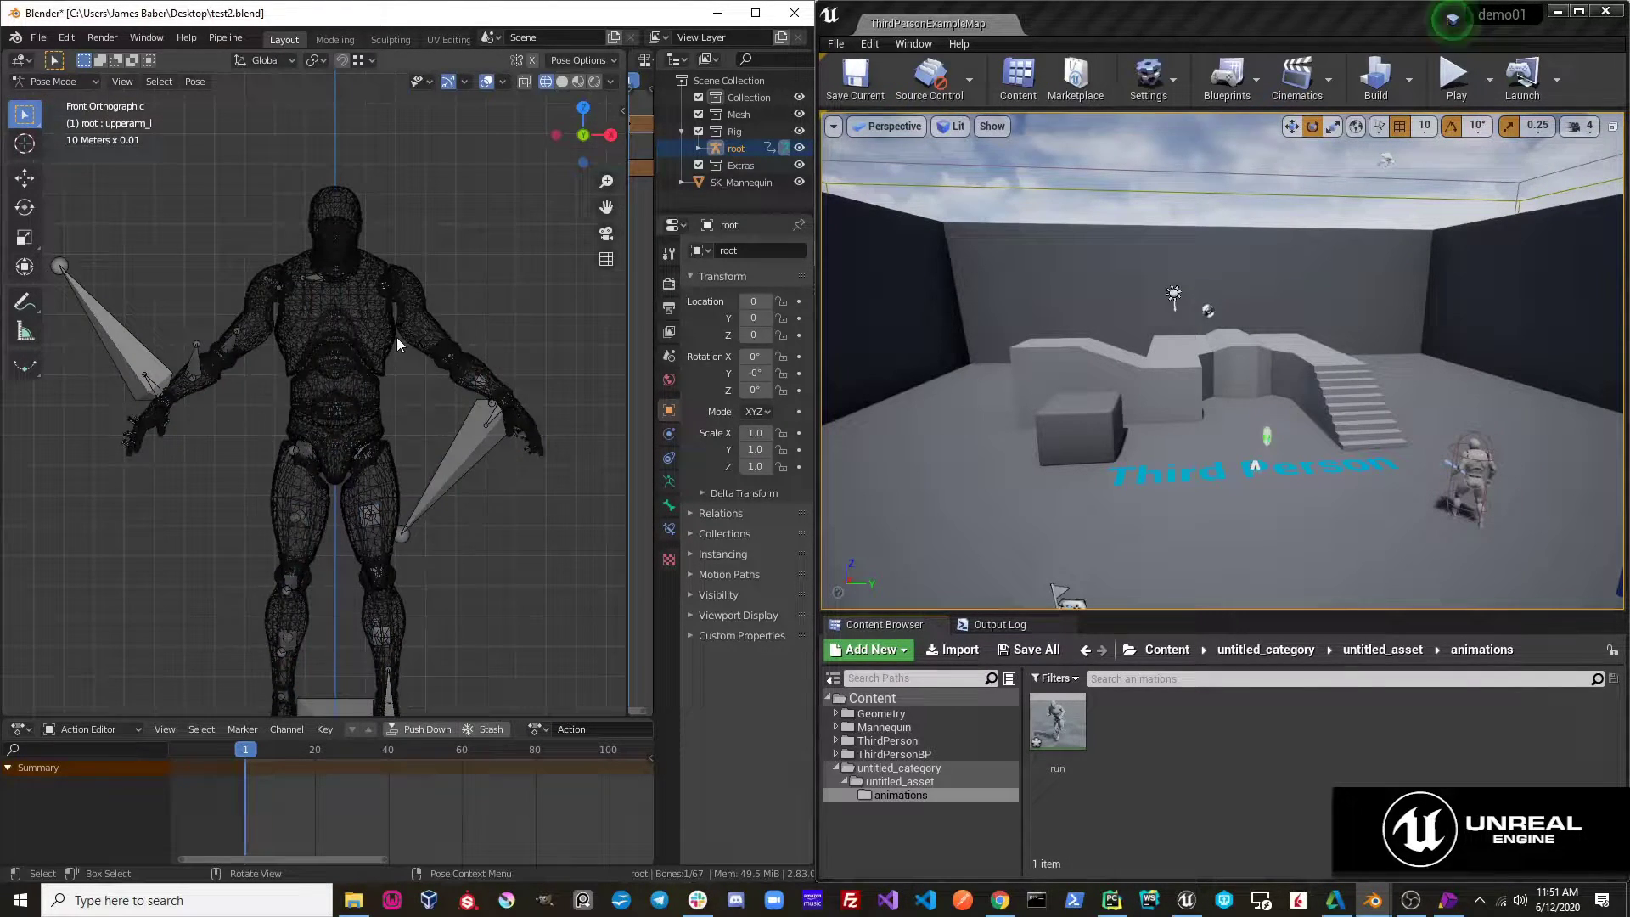
{"action": "key", "text": "i"}
{"action": "left_click", "coordinate": [385, 359]}
{"action": "key", "text": "i"}
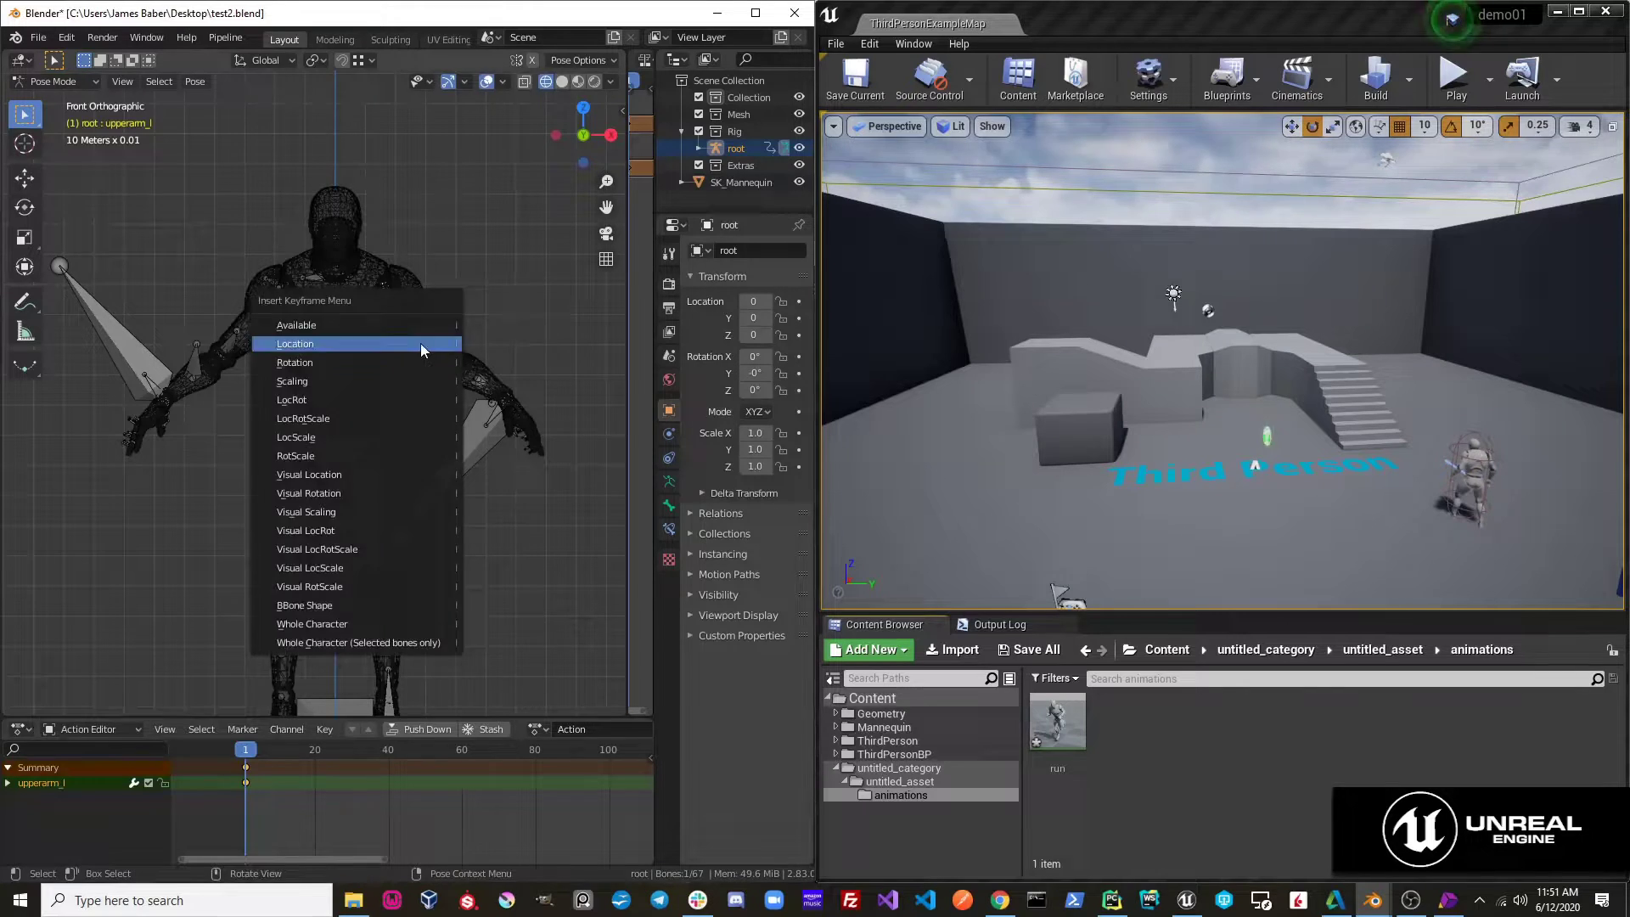
{"action": "left_click", "coordinate": [420, 343]}
Rotate the upperarm_l bone to raise the arm to just above shoulder height at frame 20 and keyframe the pose
{"action": "left_click", "coordinate": [315, 749]}
{"action": "key", "text": "r"}
{"action": "left_click", "coordinate": [487, 333]}
{"action": "key", "text": "i"}
{"action": "left_click", "coordinate": [487, 332]}
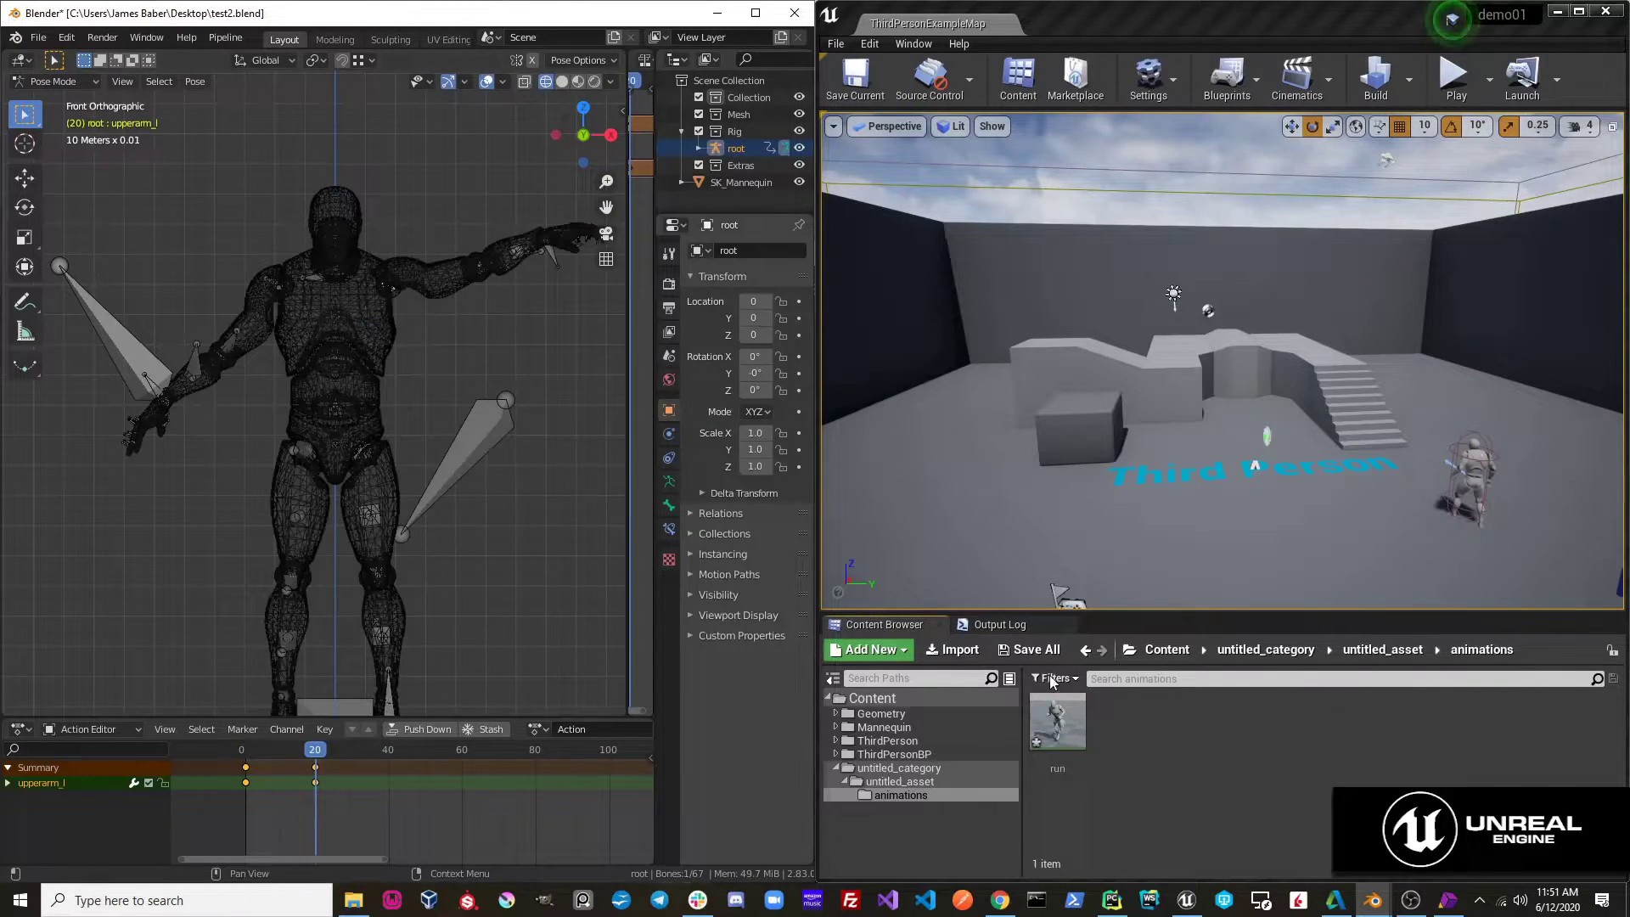
Delete the run animation asset from the animations folder in Unreal
{"action": "right_click", "coordinate": [1056, 721]}
{"action": "left_click", "coordinate": [1120, 374]}
Deselect the arm bone in Blender, step back to frame 10, and widen the nonlinear animation editor beside the 3D viewport
{"action": "left_click", "coordinate": [359, 452]}
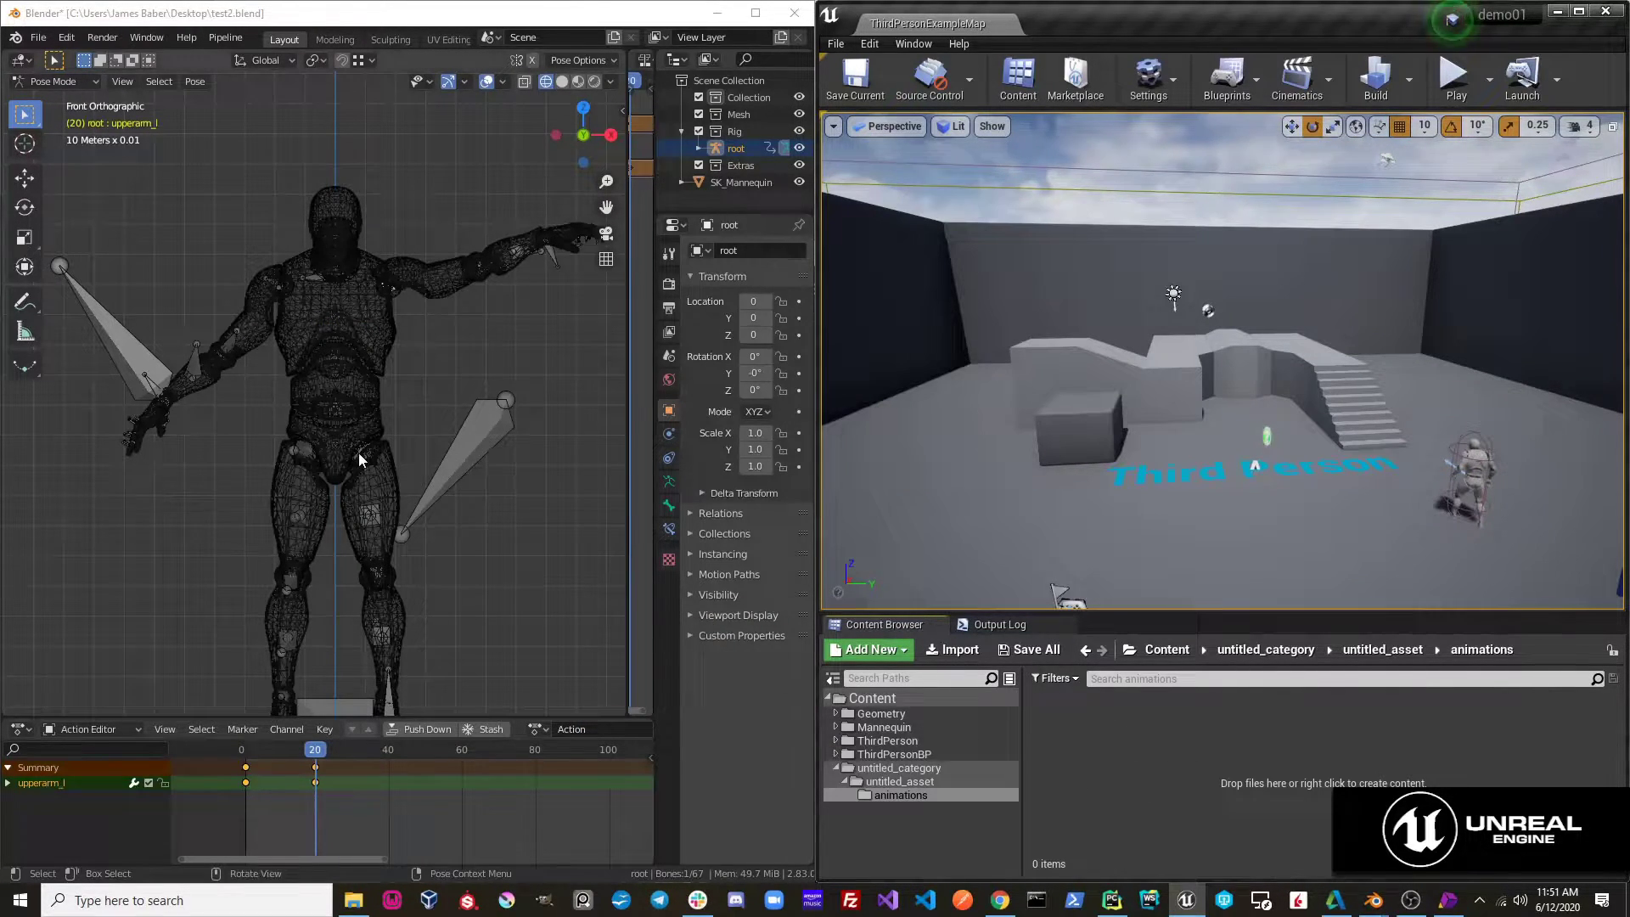
{"action": "key", "text": "Left"}
{"action": "key", "text": "Left"}
{"action": "key", "text": "Left"}
{"action": "key", "text": "Left"}
{"action": "key", "text": "Left"}
{"action": "key", "text": "Left"}
{"action": "key", "text": "Left"}
{"action": "key", "text": "Left"}
{"action": "key", "text": "Left"}
{"action": "key", "text": "Left"}
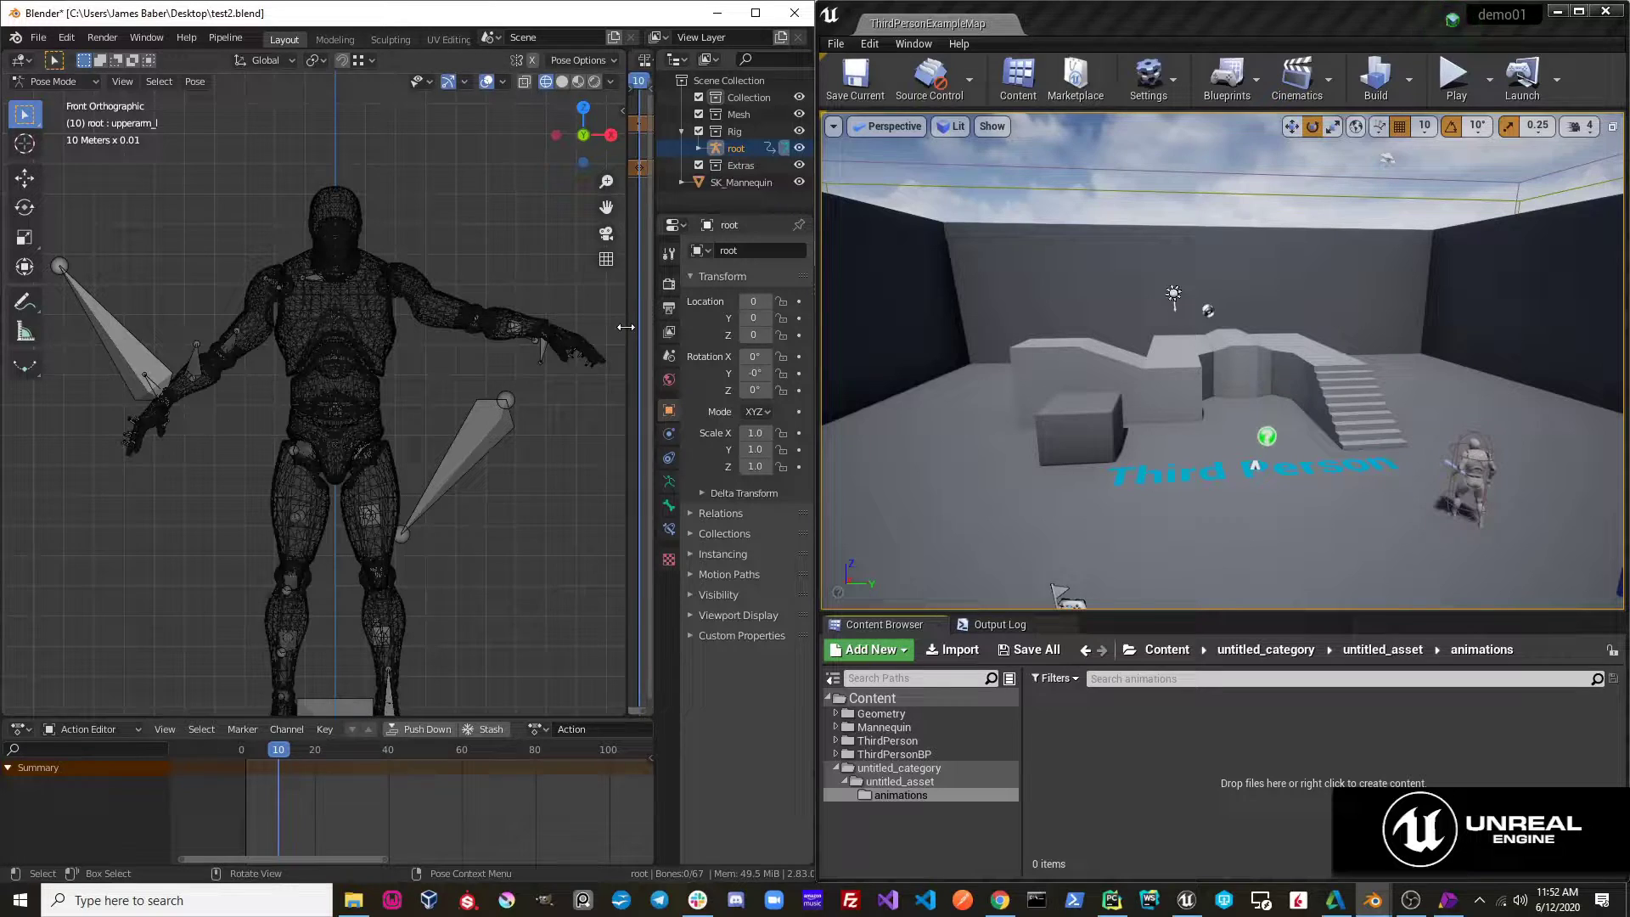
{"action": "left_click_drag", "start_coordinate": [624, 328], "coordinate": [299, 339]}
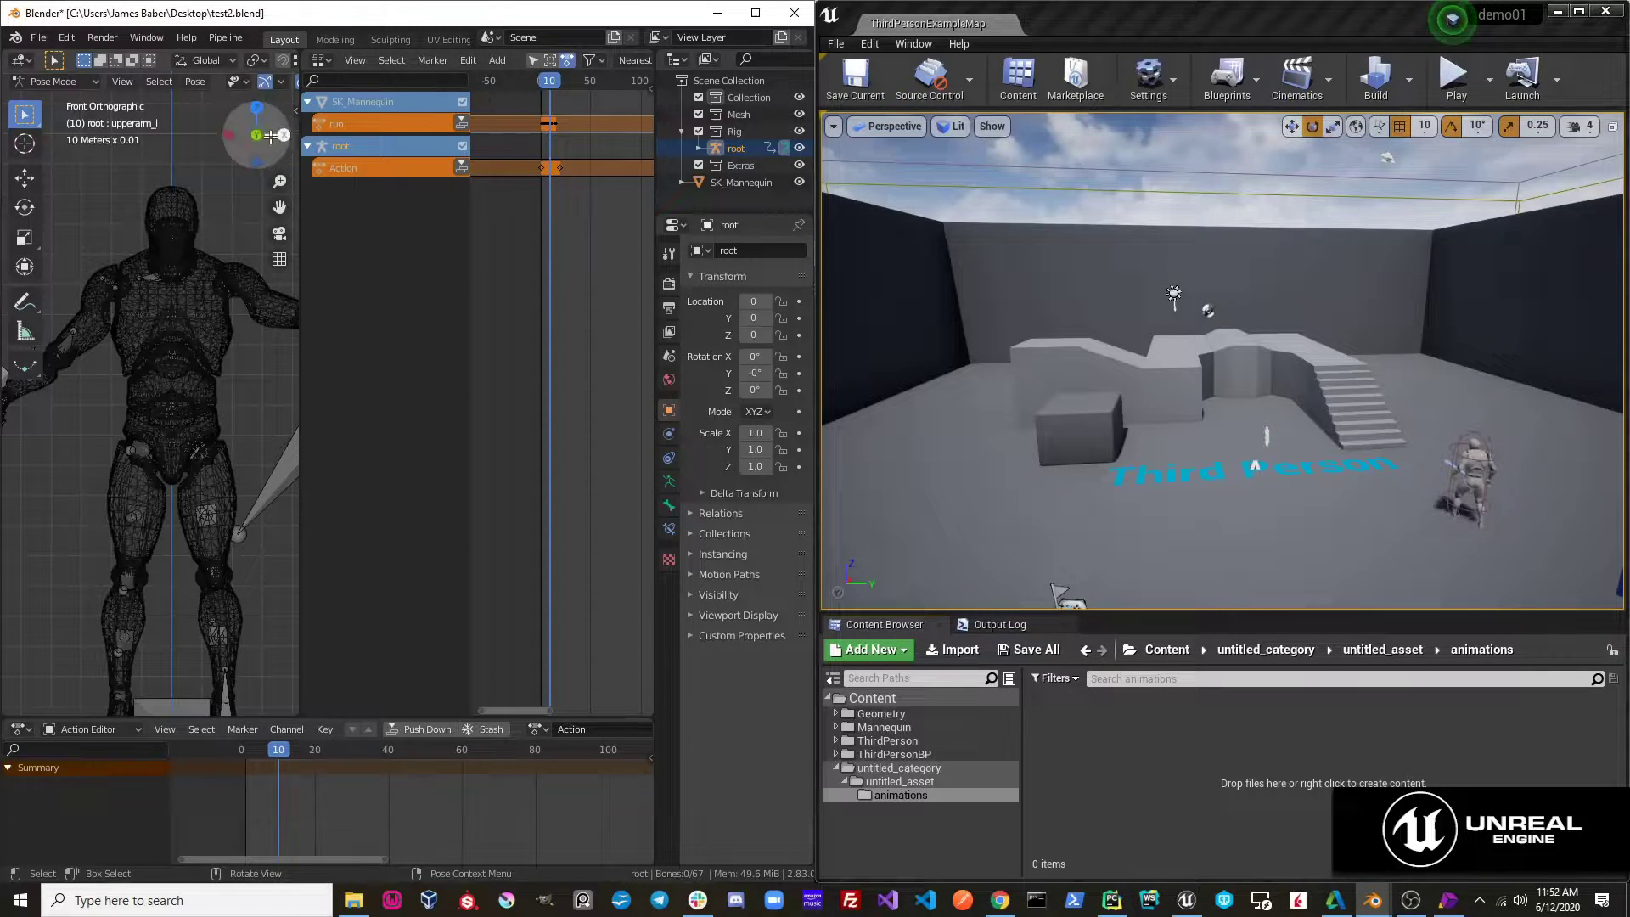
Send the active arm animation from Blender to Unreal and open the imported Action asset in the animations folder
{"action": "left_click", "coordinate": [226, 37]}
{"action": "mouse_move", "coordinate": [251, 74]}
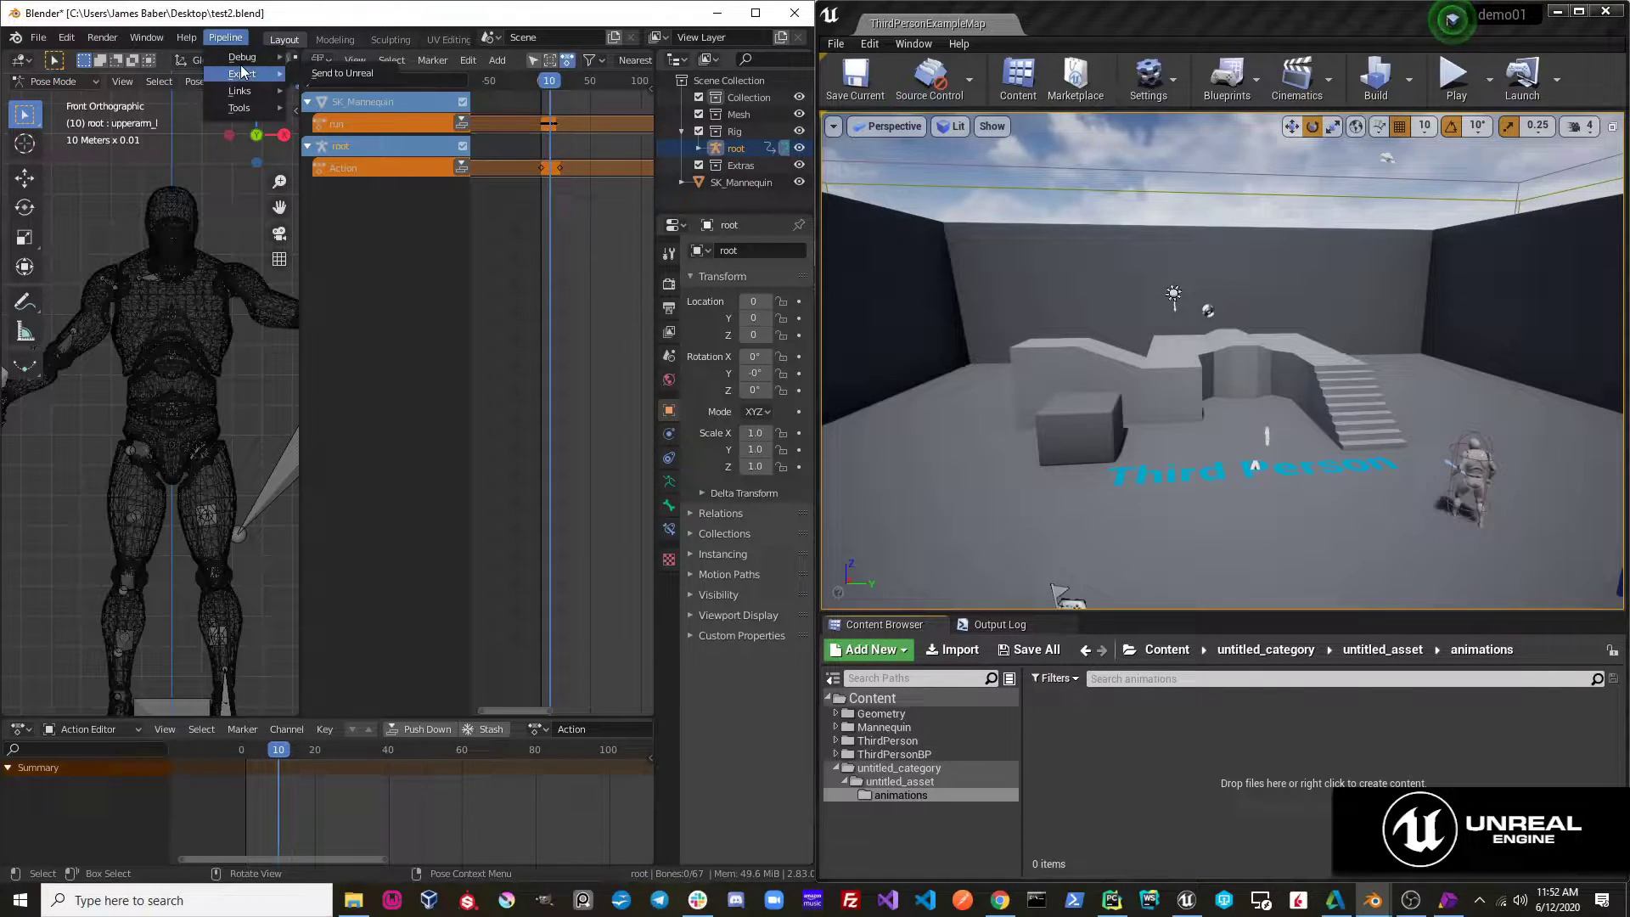
{"action": "left_click", "coordinate": [331, 72]}
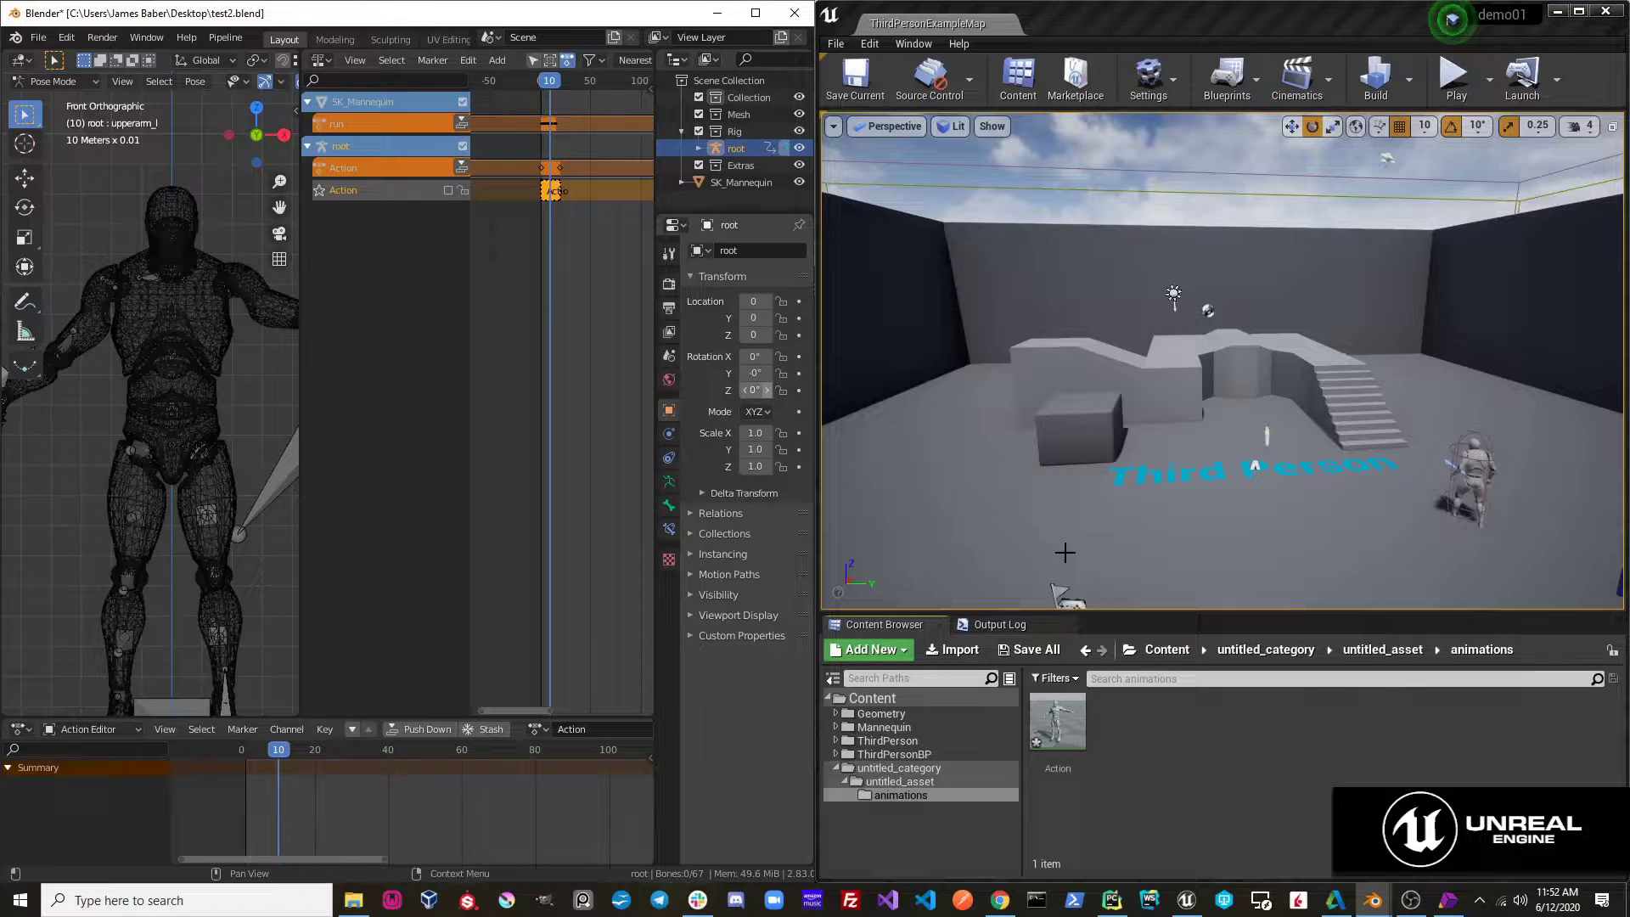
{"action": "double_click", "coordinate": [1064, 736]}
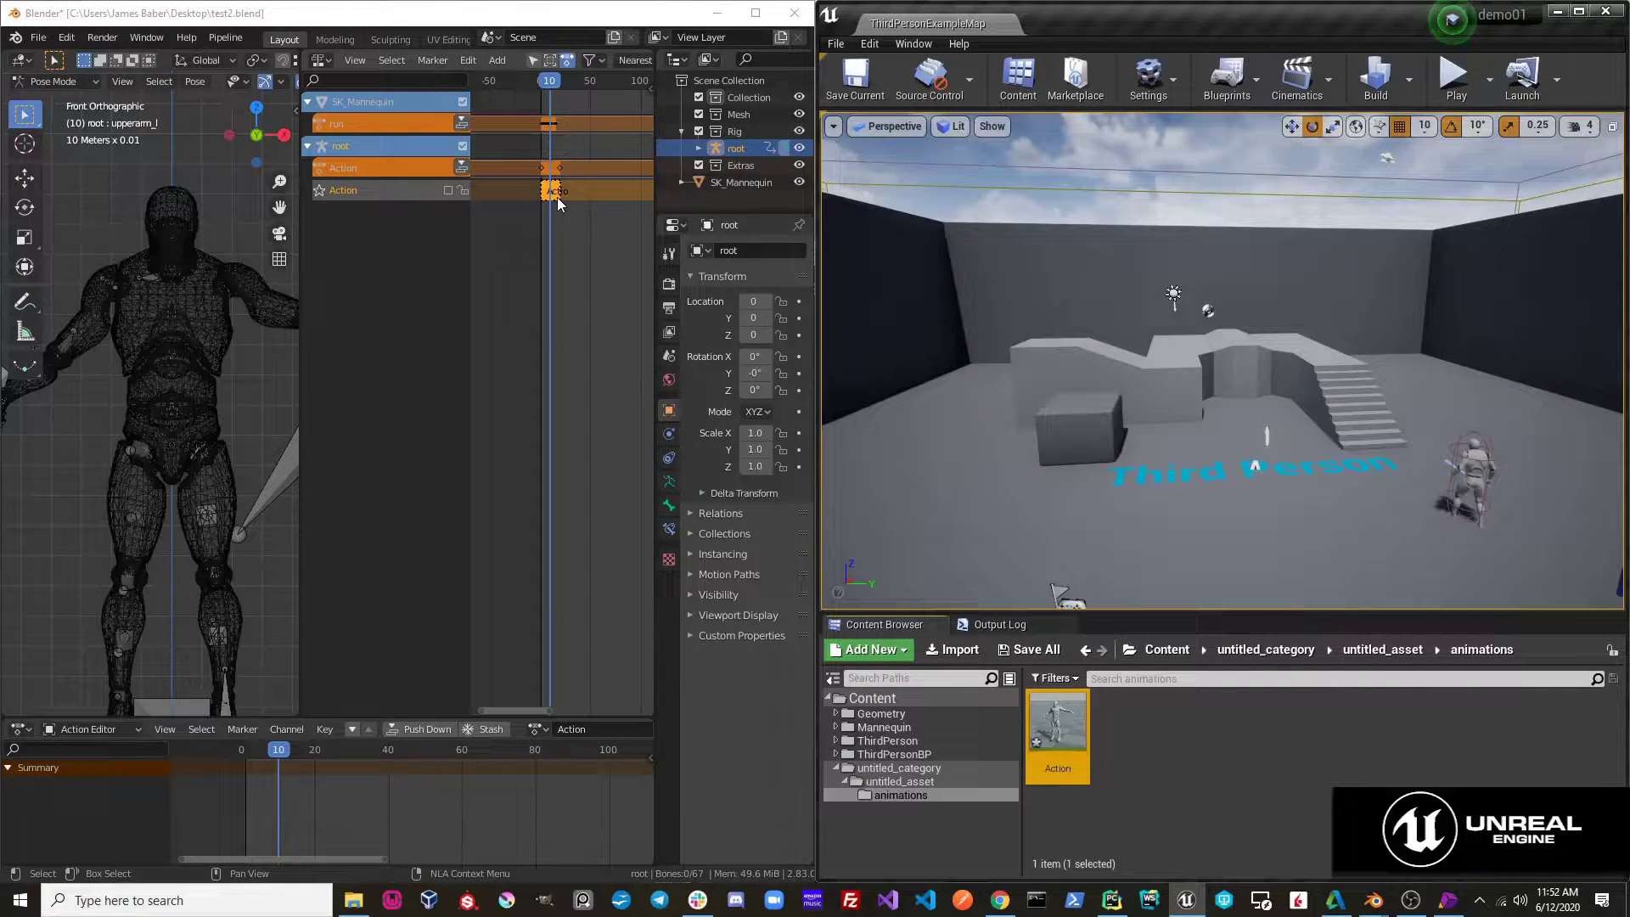
Turn off Auto stash active action in the Send to Unreal export preferences
{"action": "left_click", "coordinate": [66, 37]}
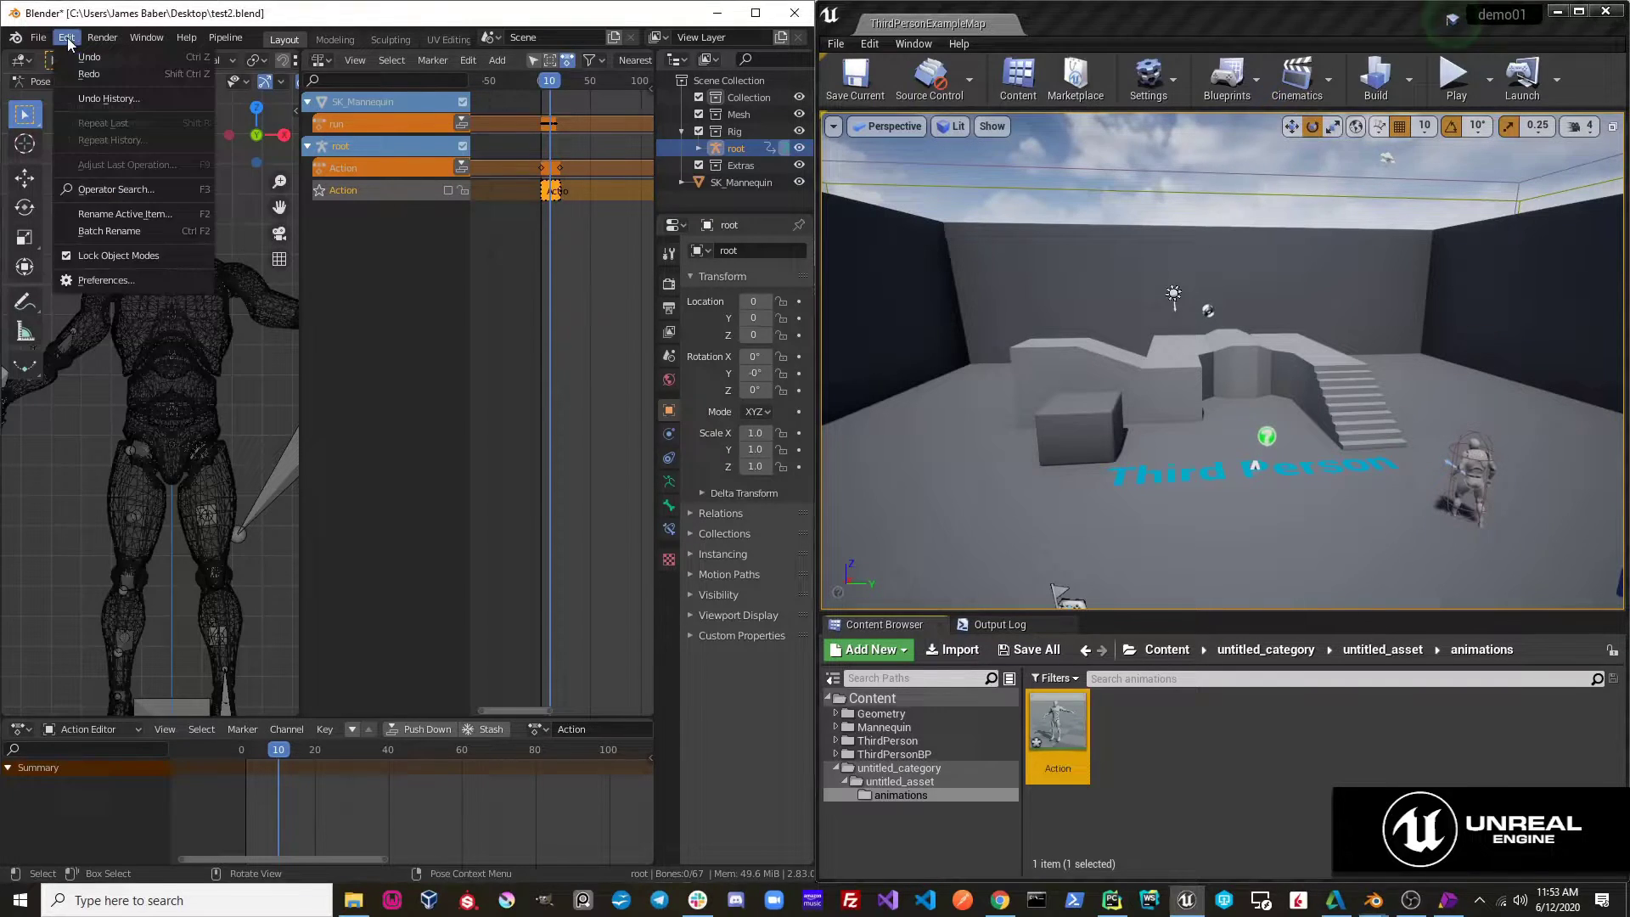
{"action": "left_click", "coordinate": [103, 280]}
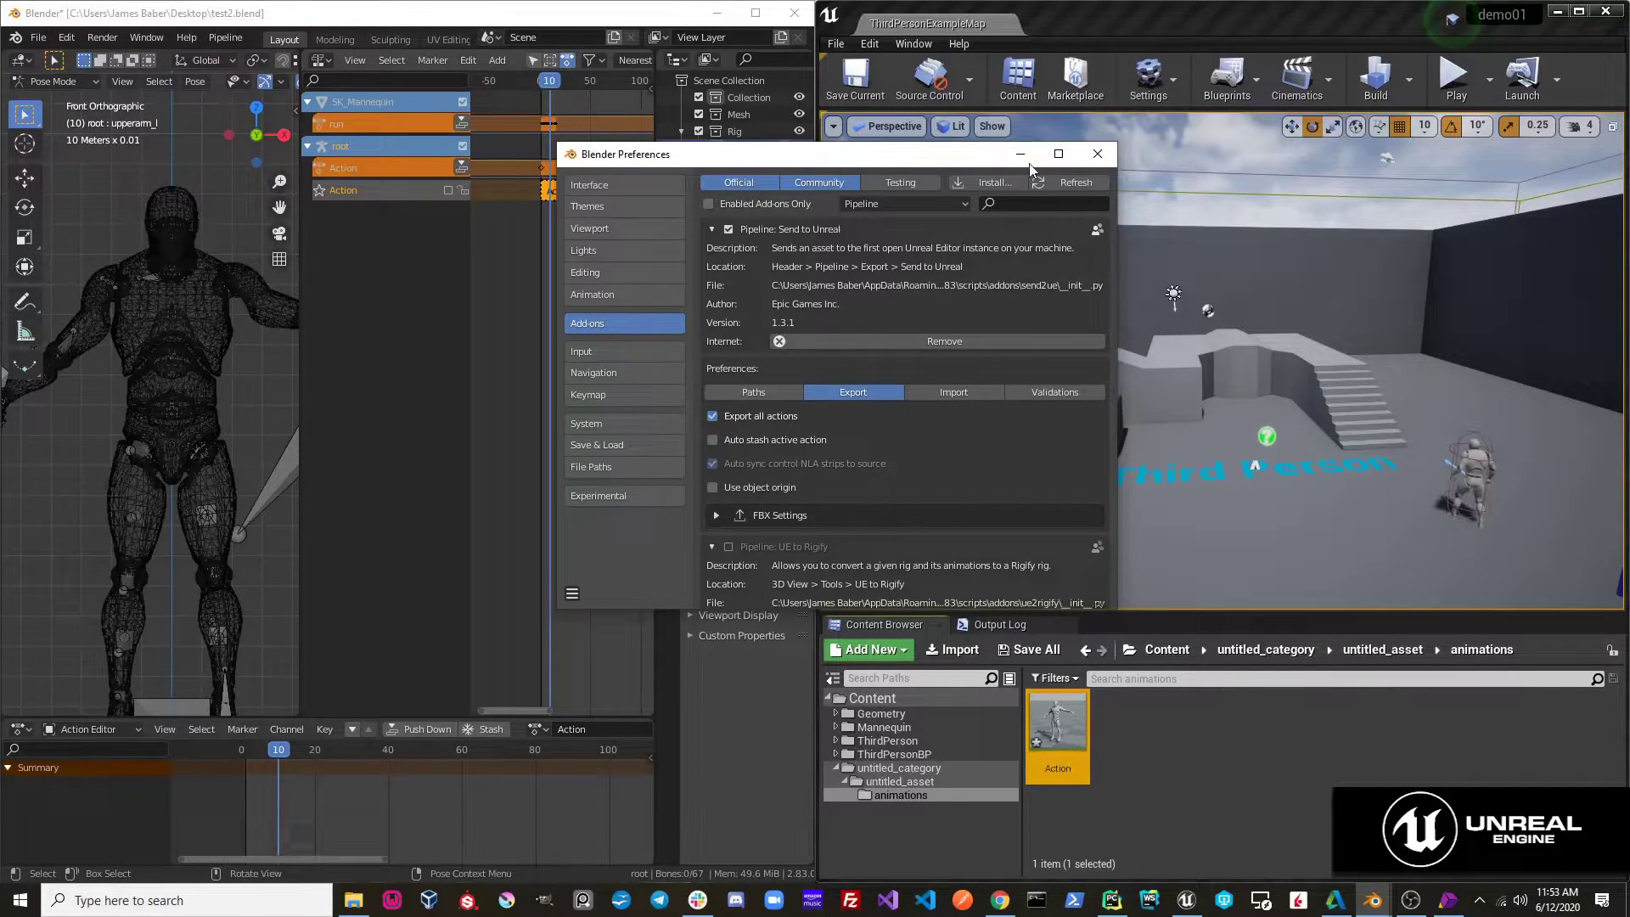
{"action": "left_click", "coordinate": [1097, 154]}
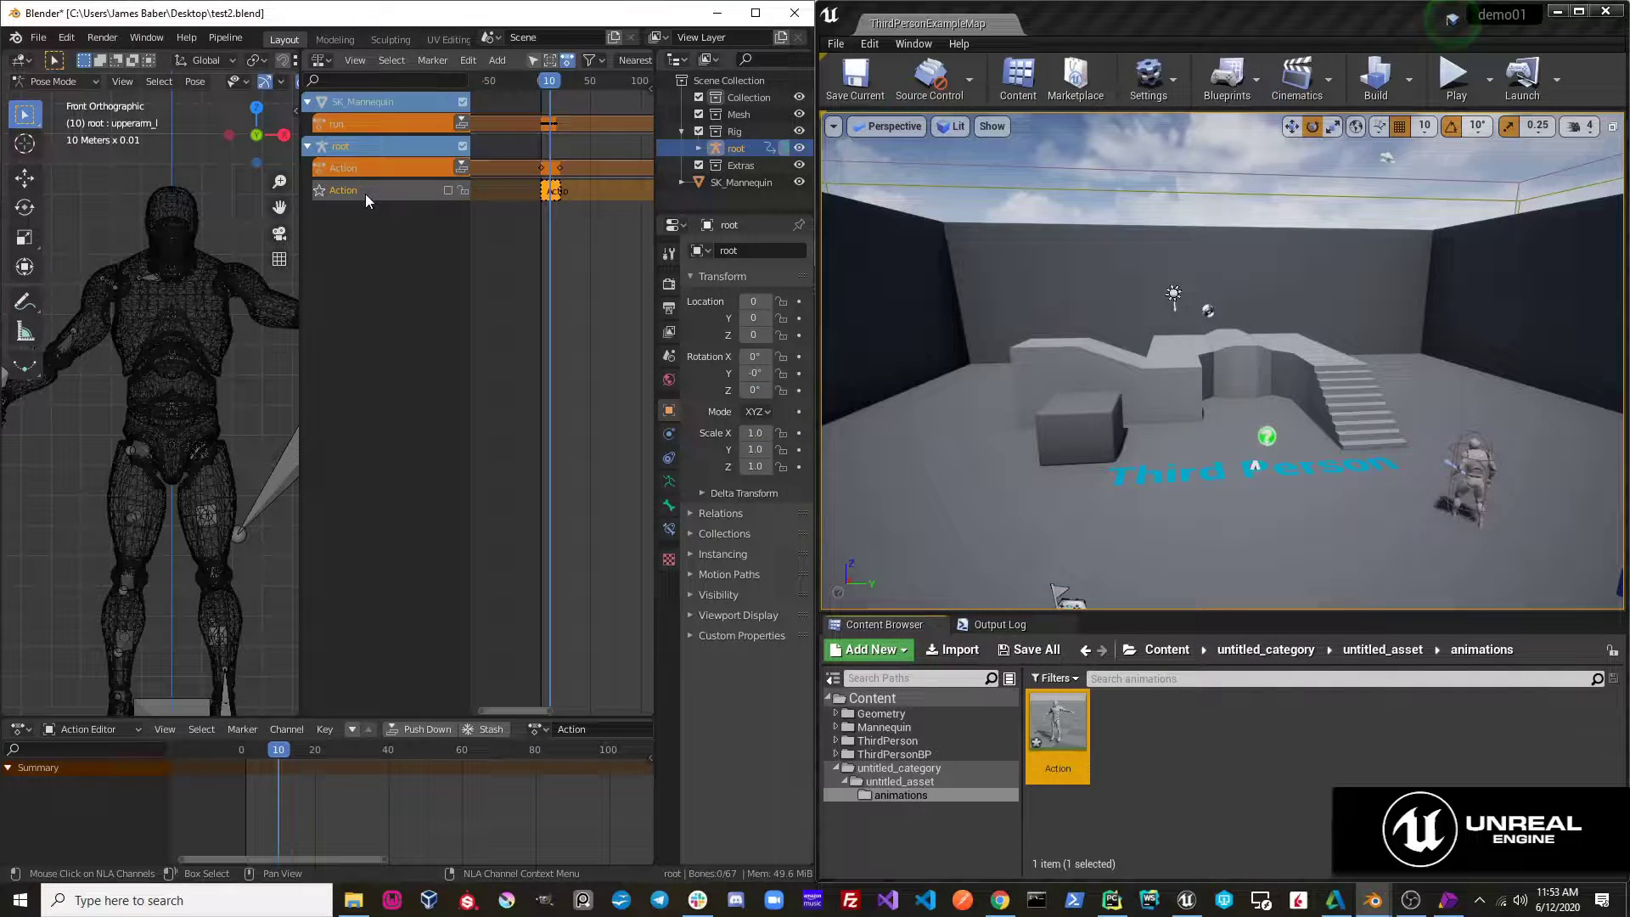
Delete the stashed Action track from root's nonlinear animation tracks in Blender and the Action asset from Unreal's animations folder
{"action": "key", "text": "x"}
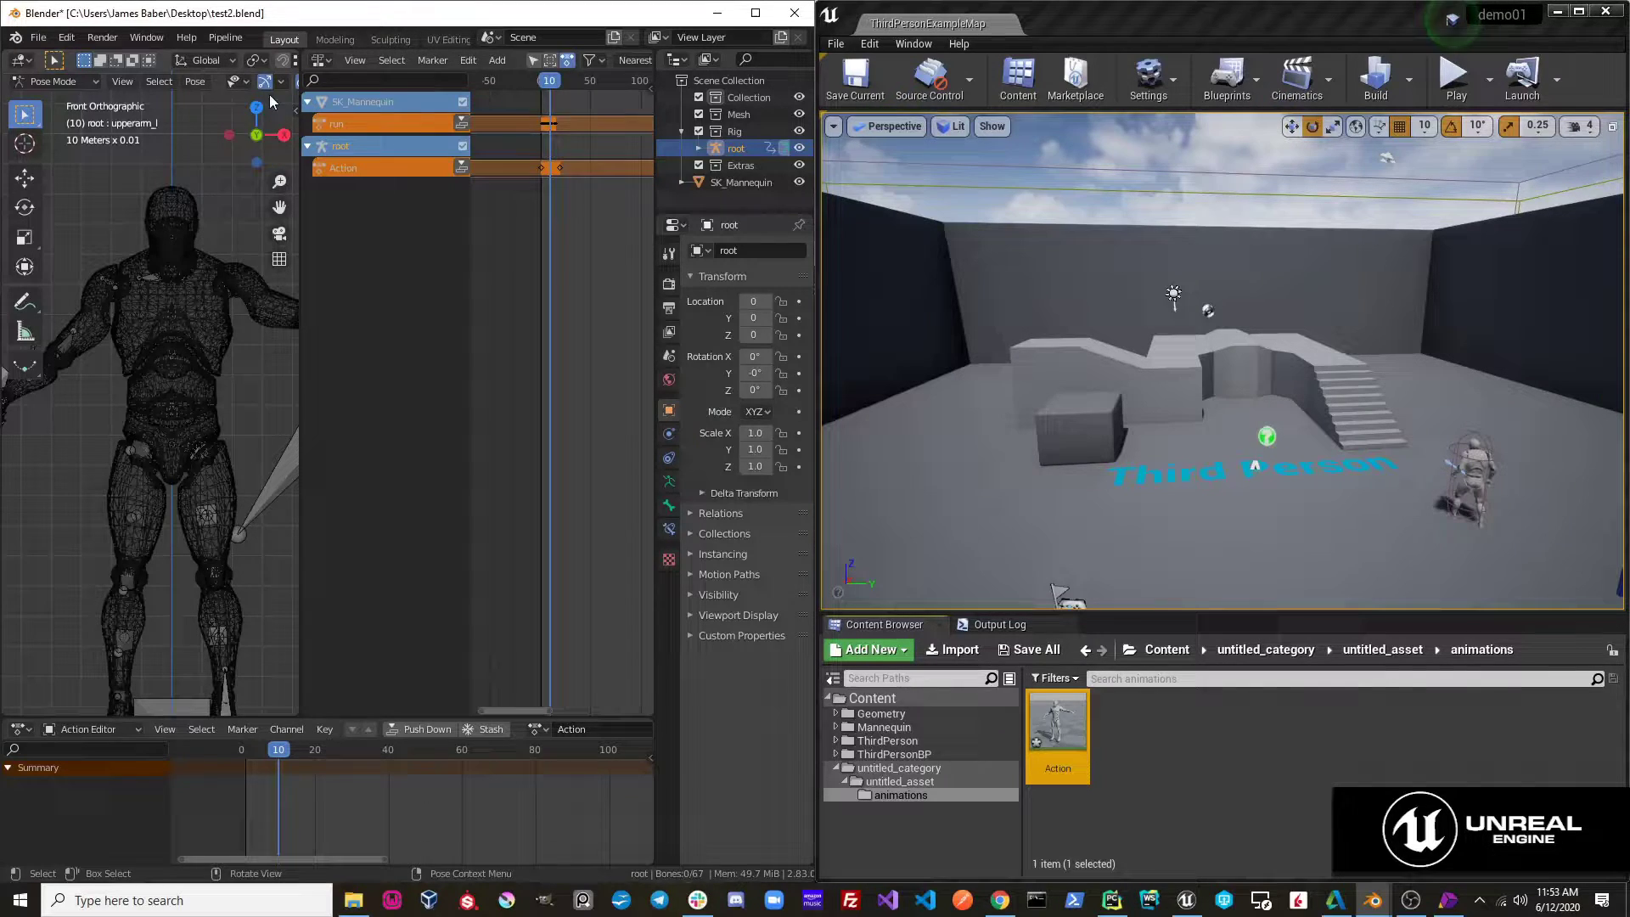
{"action": "right_click", "coordinate": [1058, 724]}
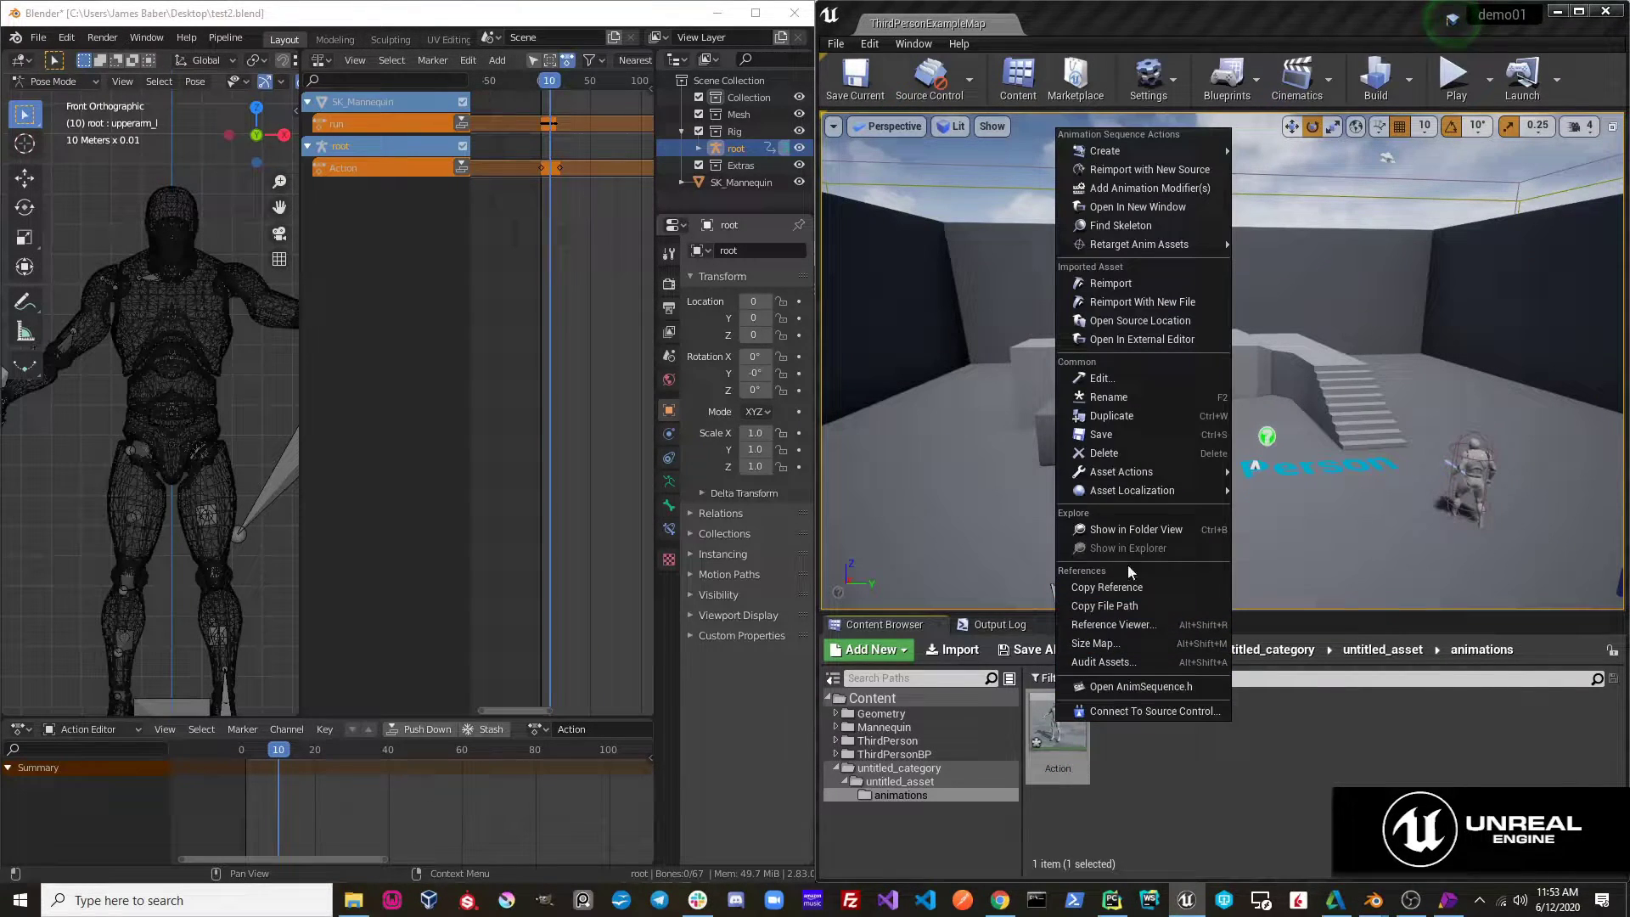
{"action": "left_click", "coordinate": [1112, 453]}
{"action": "left_click", "coordinate": [679, 718]}
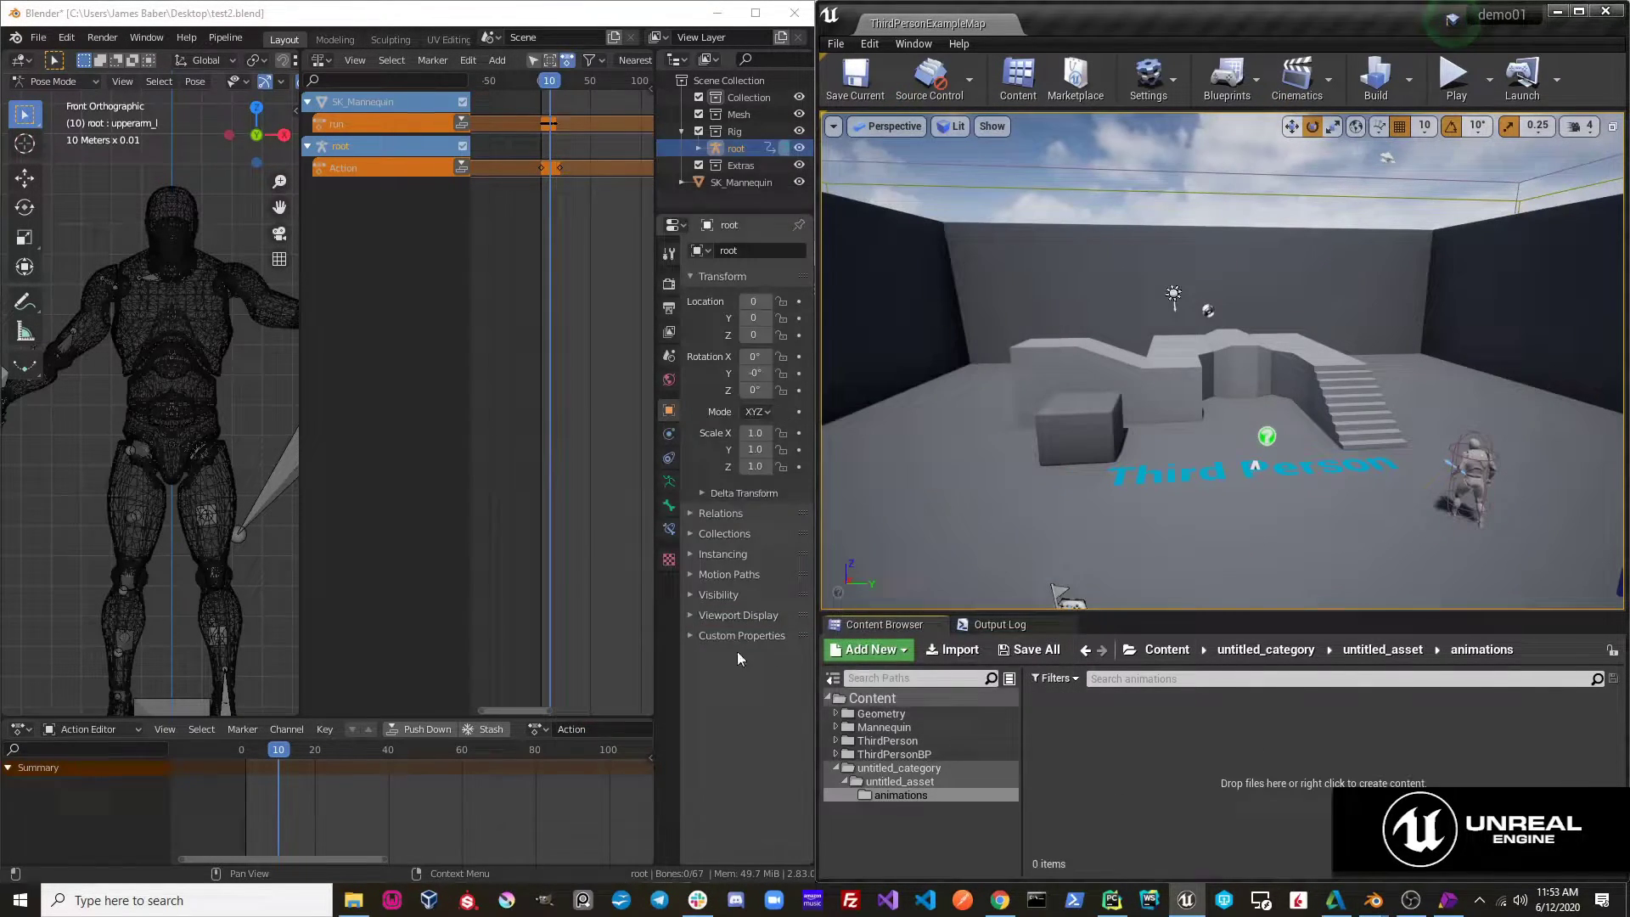
Send the asset to Unreal with root's active action left unstashed
{"action": "left_click", "coordinate": [225, 37]}
{"action": "mouse_move", "coordinate": [242, 74]}
{"action": "left_click", "coordinate": [335, 74]}
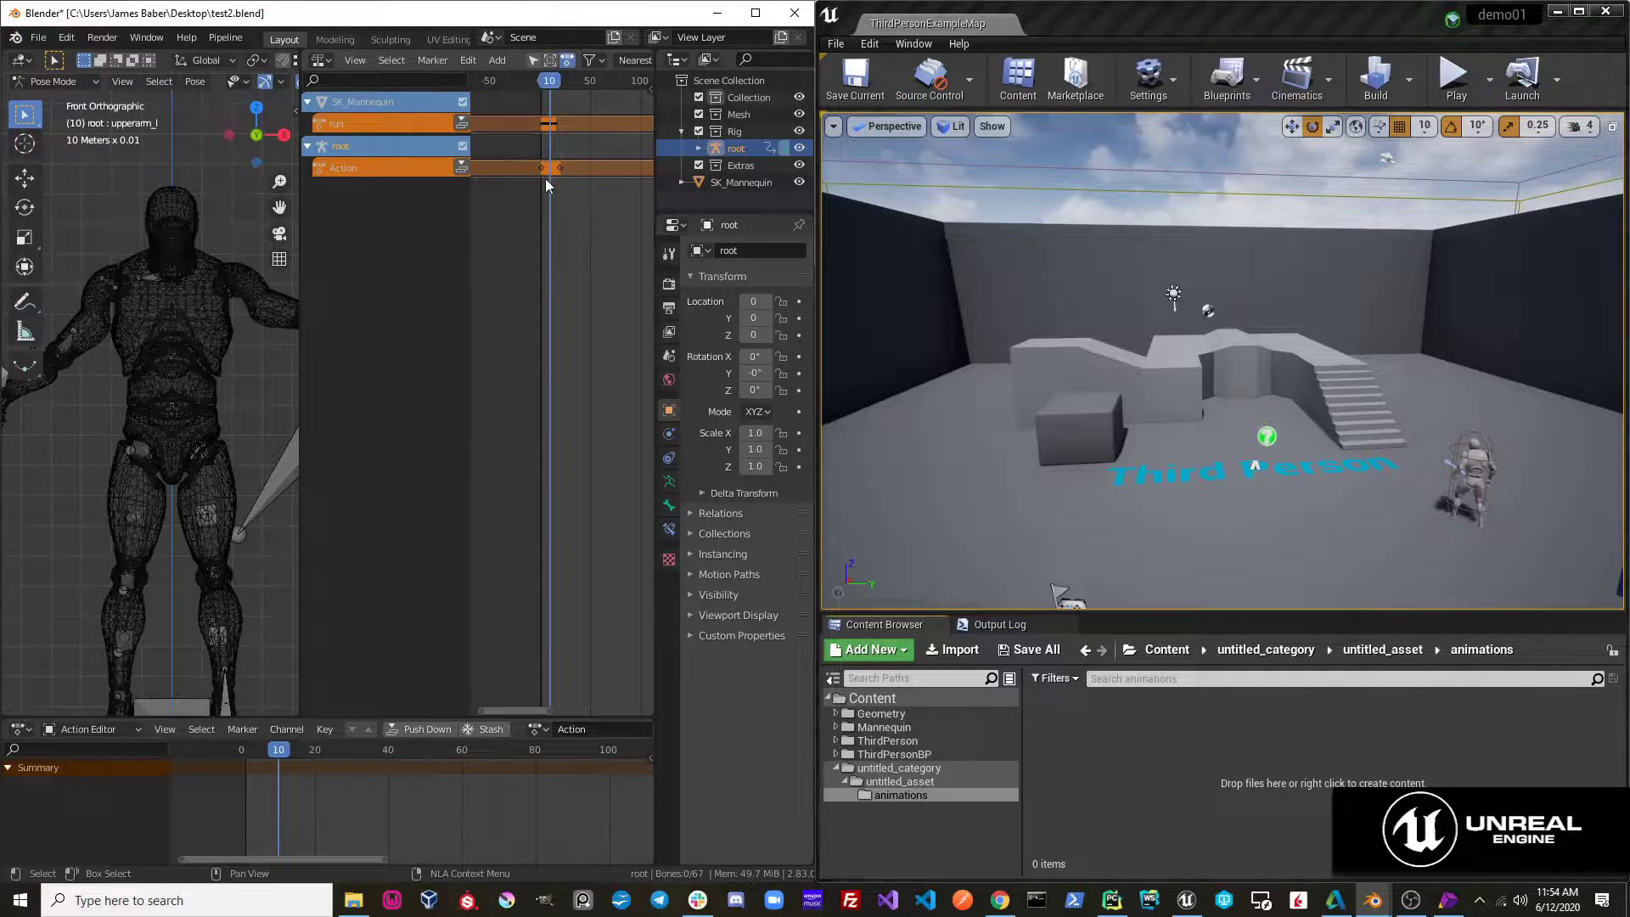
Push root's active action down into a nonlinear animation strip and send the asset to Unreal
{"action": "left_click", "coordinate": [462, 167]}
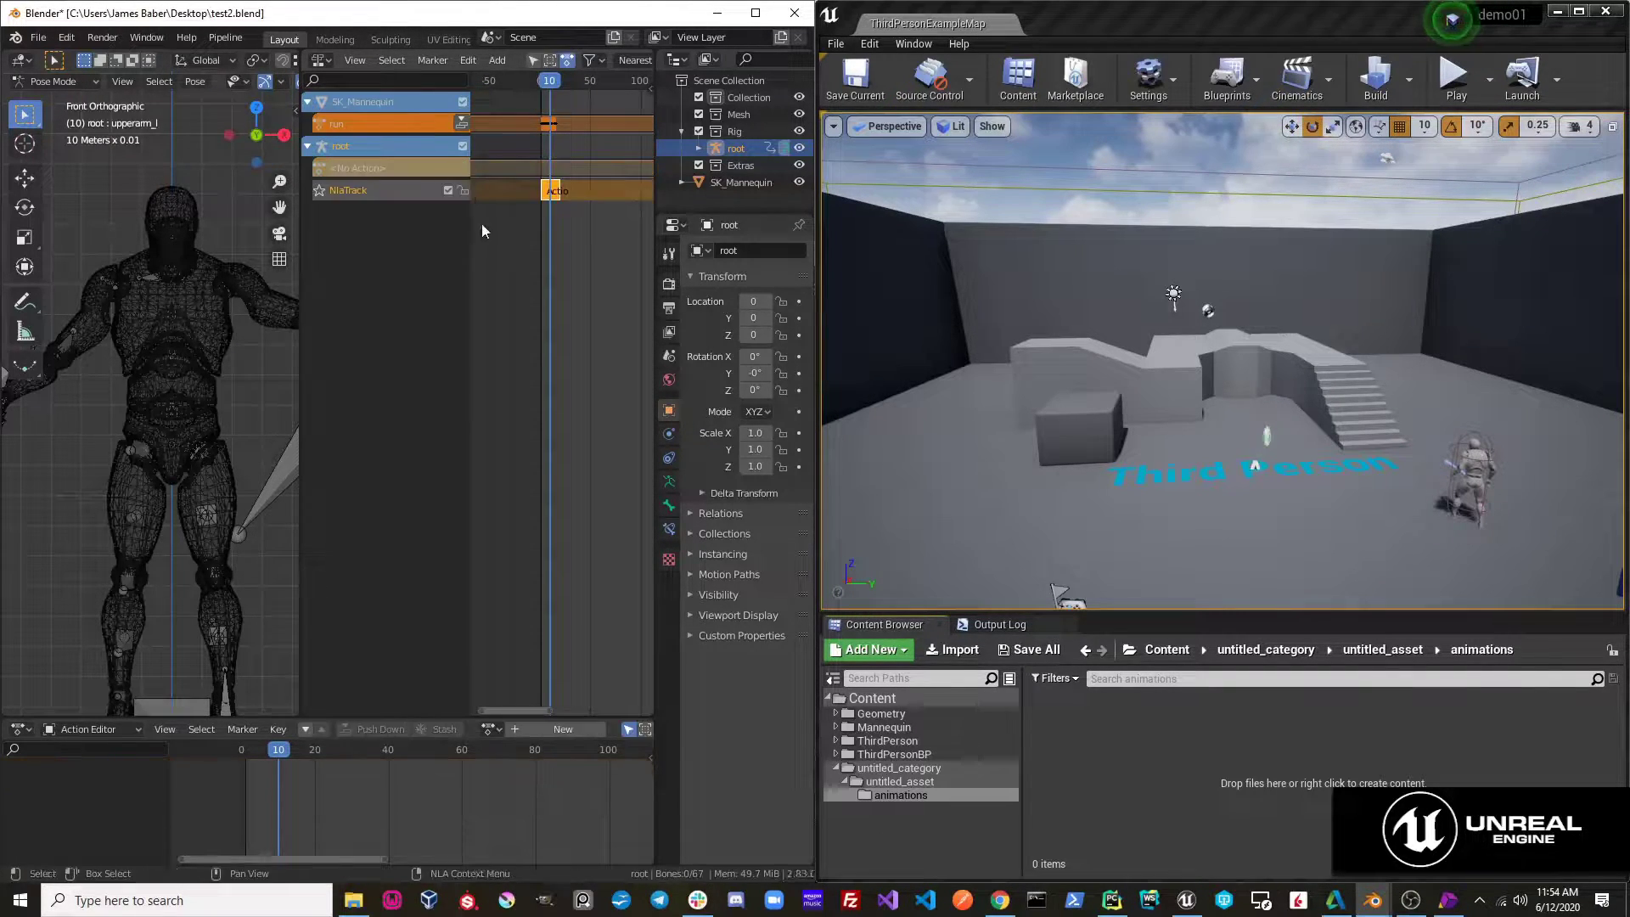
{"action": "left_click", "coordinate": [226, 38]}
{"action": "mouse_move", "coordinate": [254, 74]}
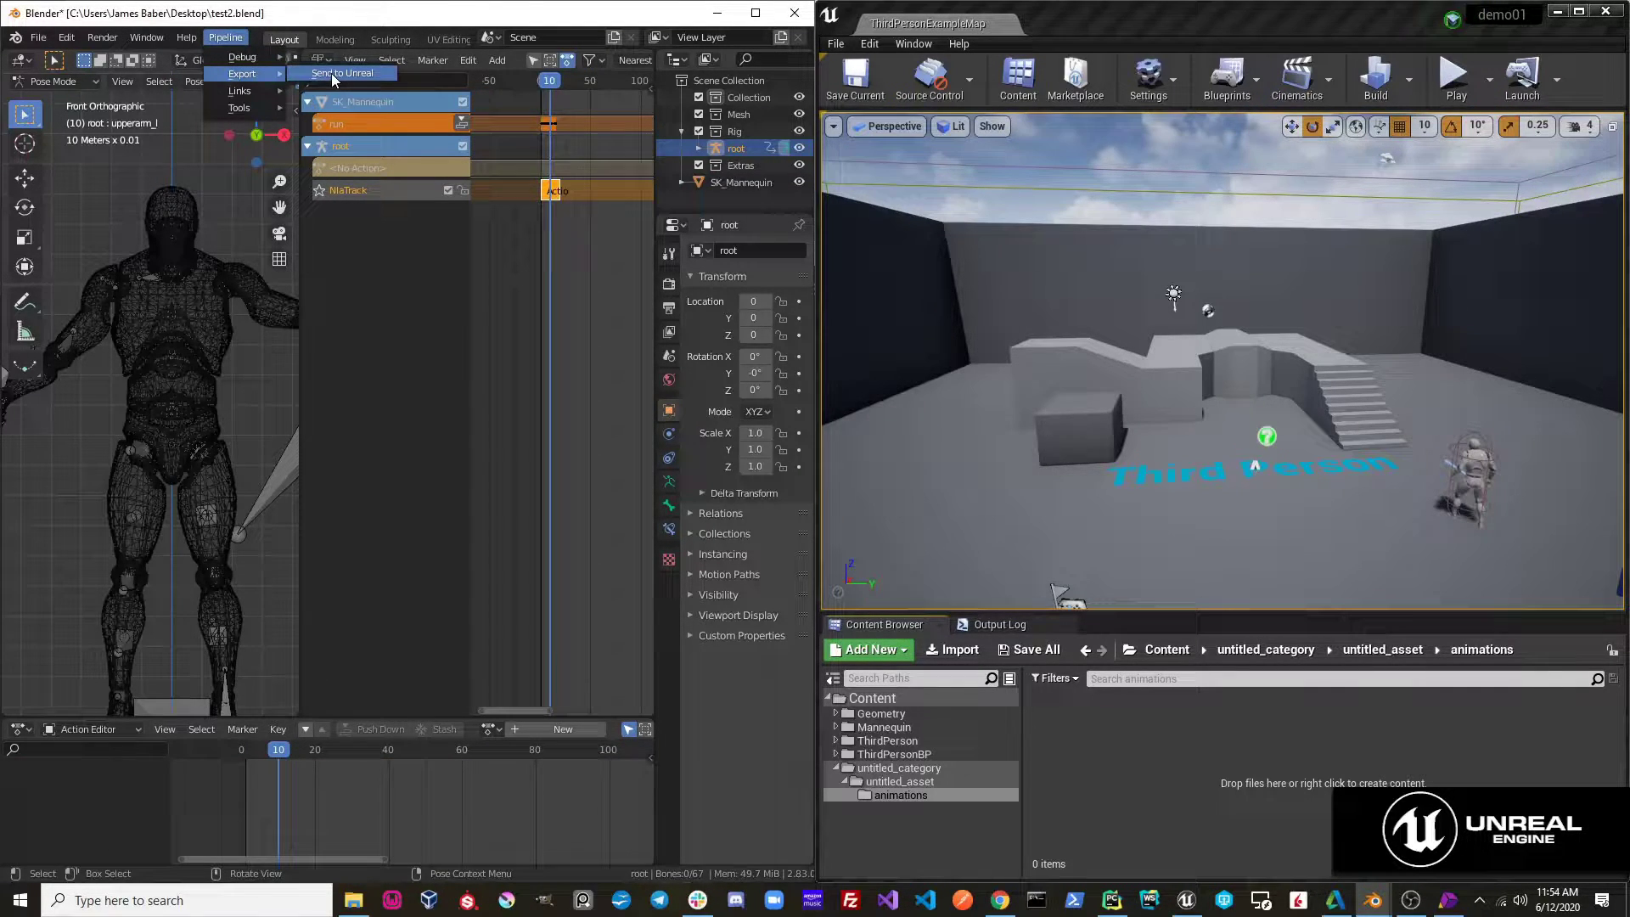
{"action": "left_click", "coordinate": [331, 73]}
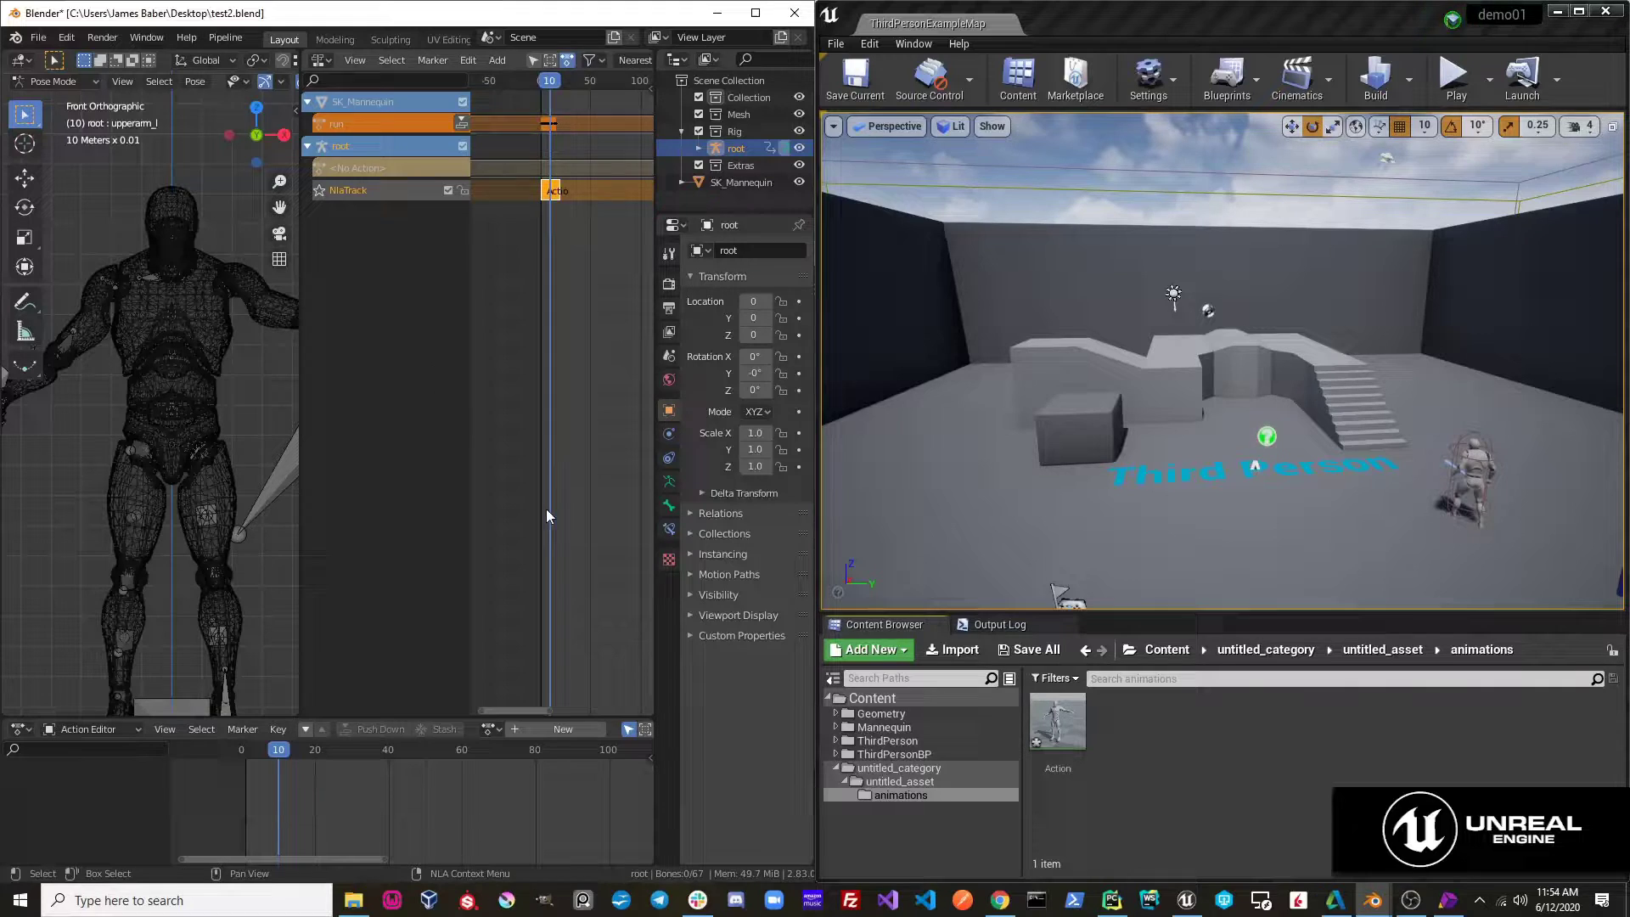
Turn on Auto stash active action in the Send to Unreal preferences and enable the UE to Rigify add-on
{"action": "left_click", "coordinate": [66, 38]}
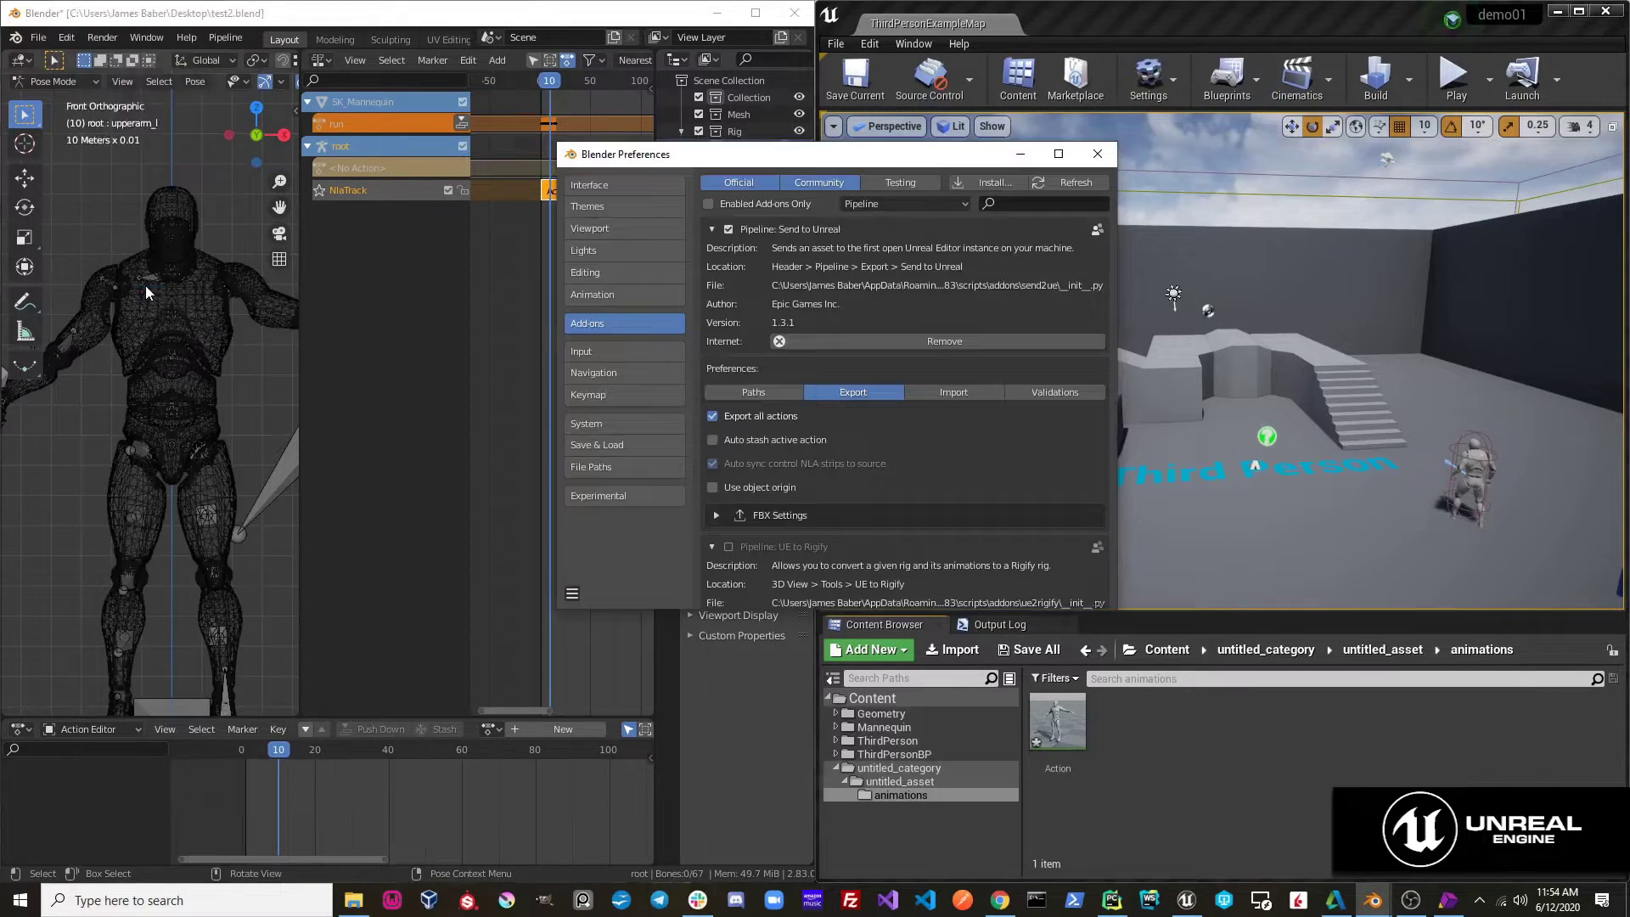
{"action": "left_click", "coordinate": [717, 436]}
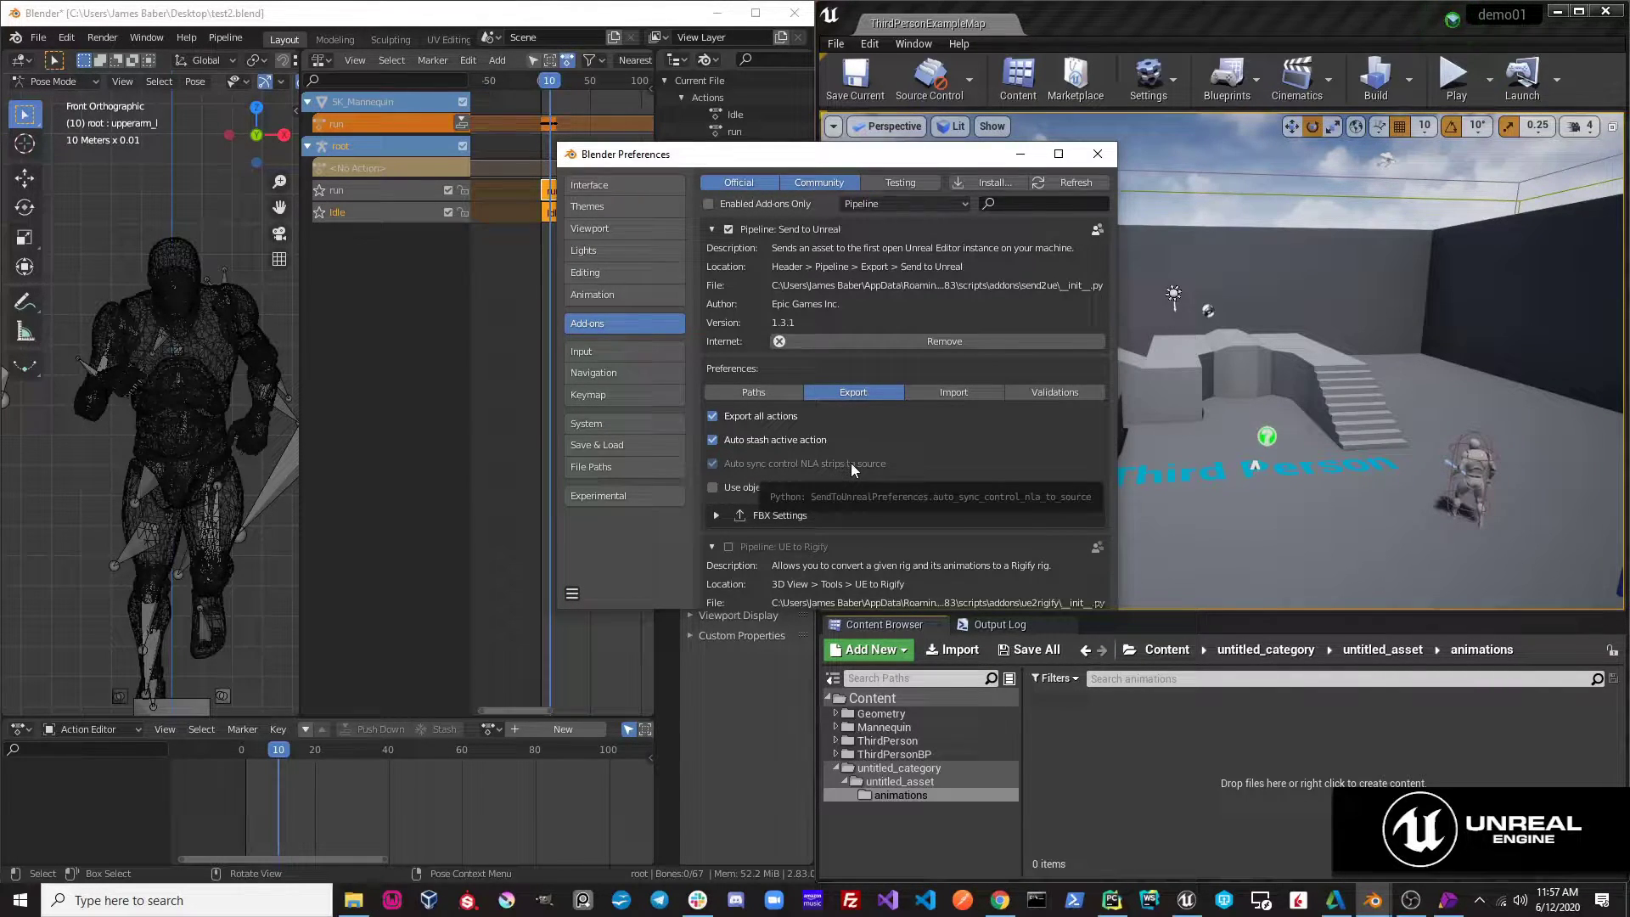
{"action": "scroll", "coordinate": [828, 472], "scroll_direction": "down", "scroll_amount": 1}
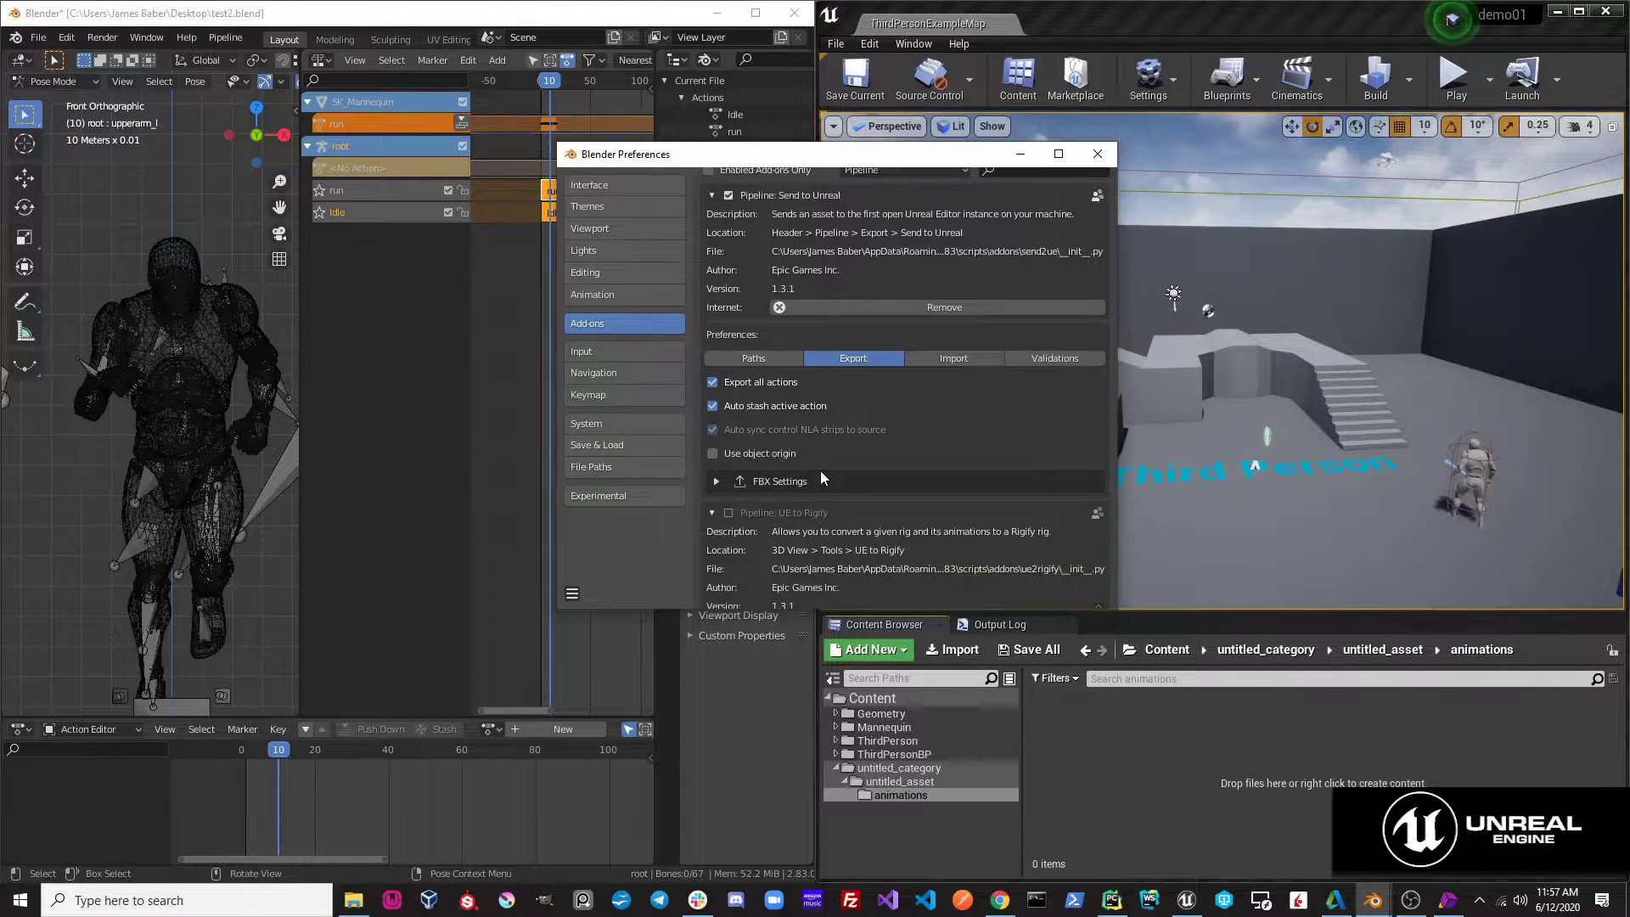
{"action": "left_click", "coordinate": [727, 513]}
{"action": "scroll", "coordinate": [812, 527], "scroll_direction": "down", "scroll_amount": 1}
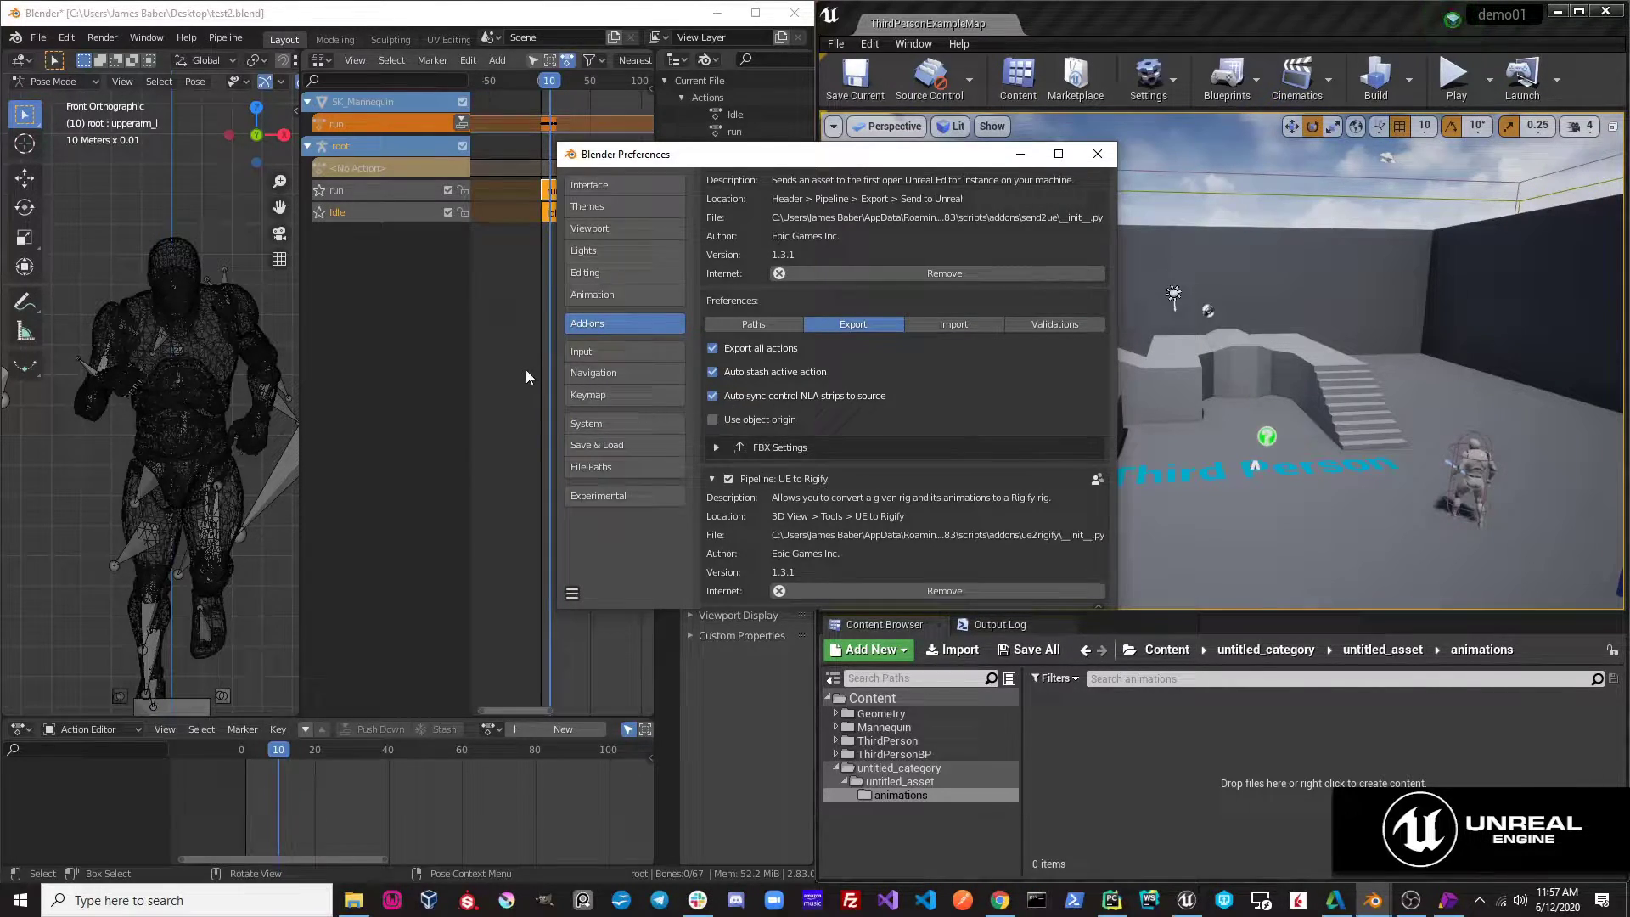
{"action": "left_click", "coordinate": [1020, 153]}
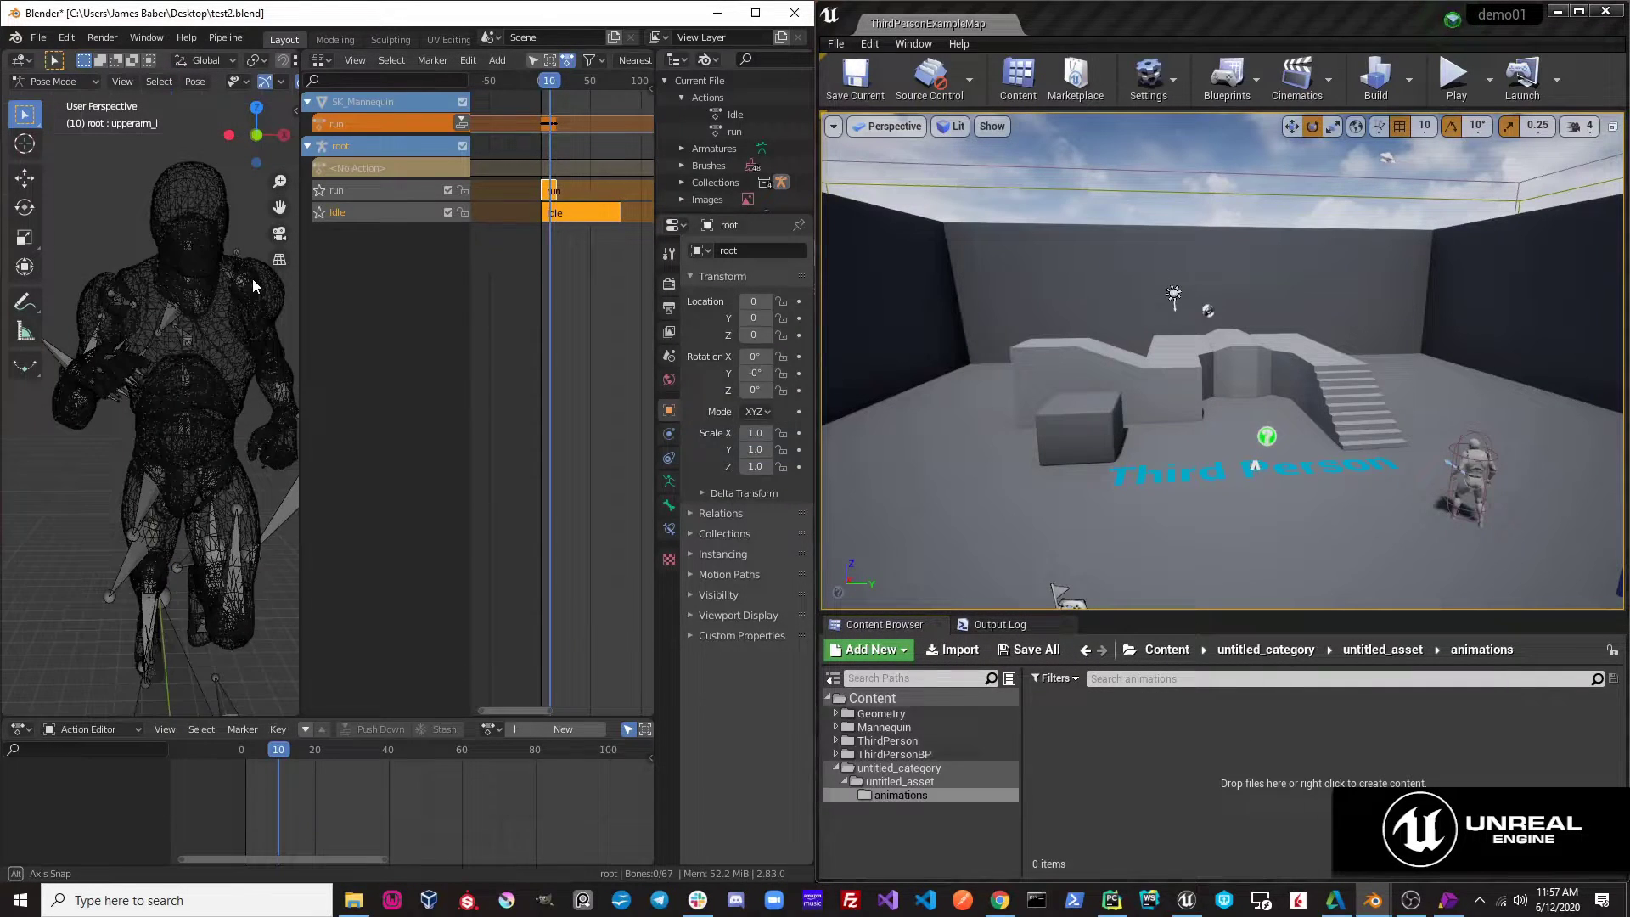
Bring up the UE to Rigify Toolkit in the 3D viewport and pick the root armature as its source
{"action": "middle_click_drag", "start_coordinate": [253, 279], "coordinate": [233, 324]}
{"action": "key", "text": "n"}
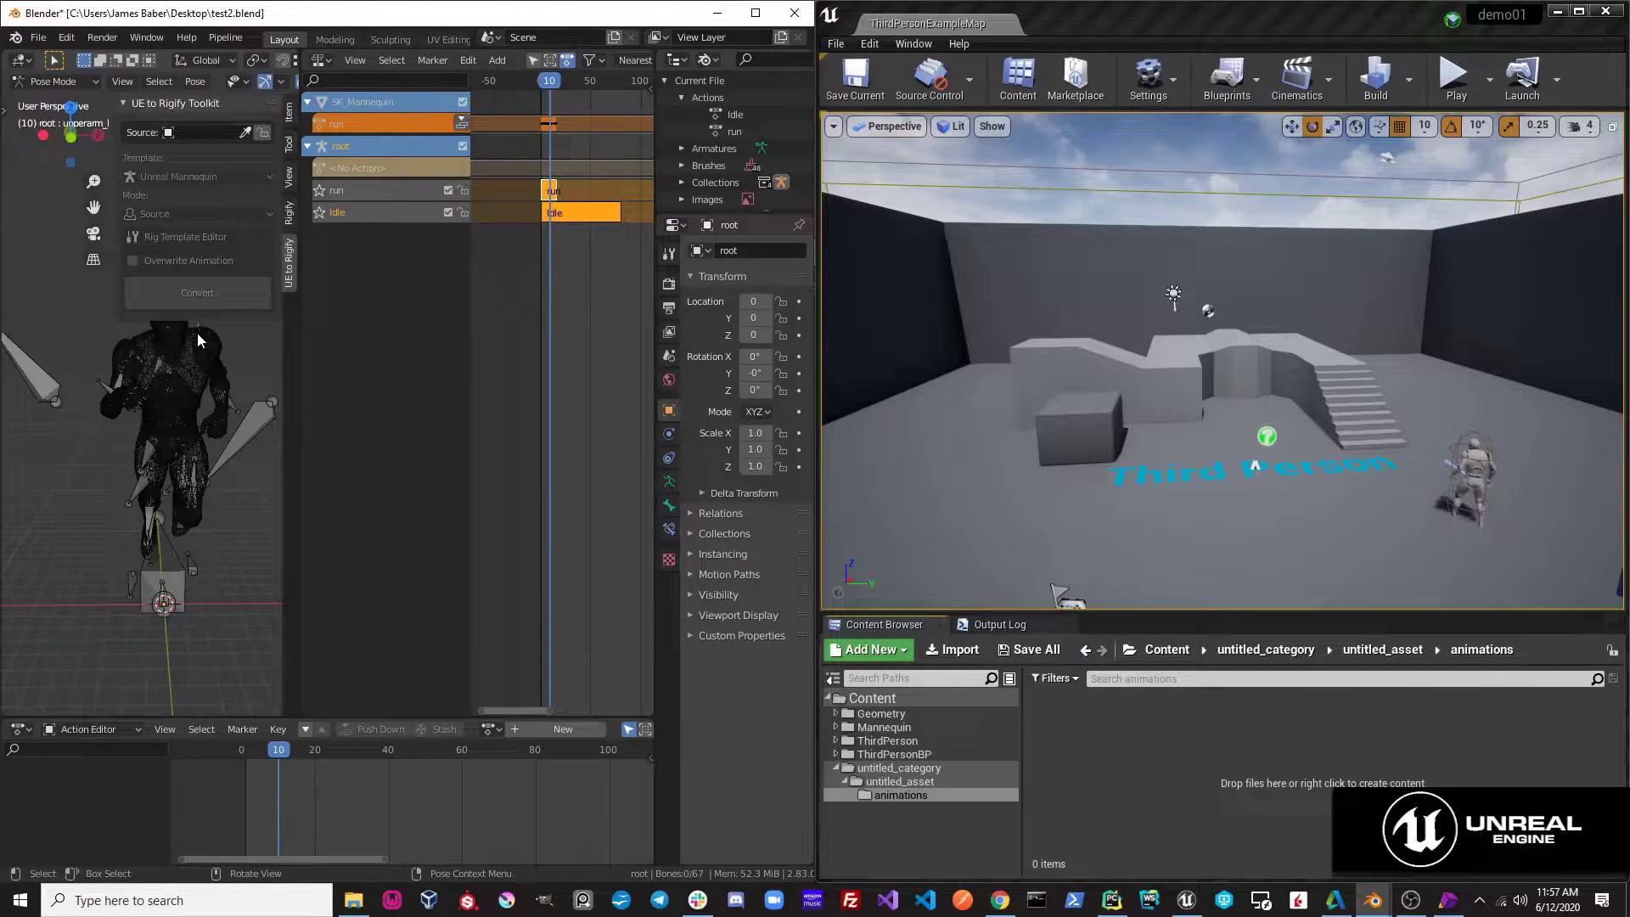
{"action": "middle_click_drag", "start_coordinate": [155, 378], "coordinate": [155, 416]}
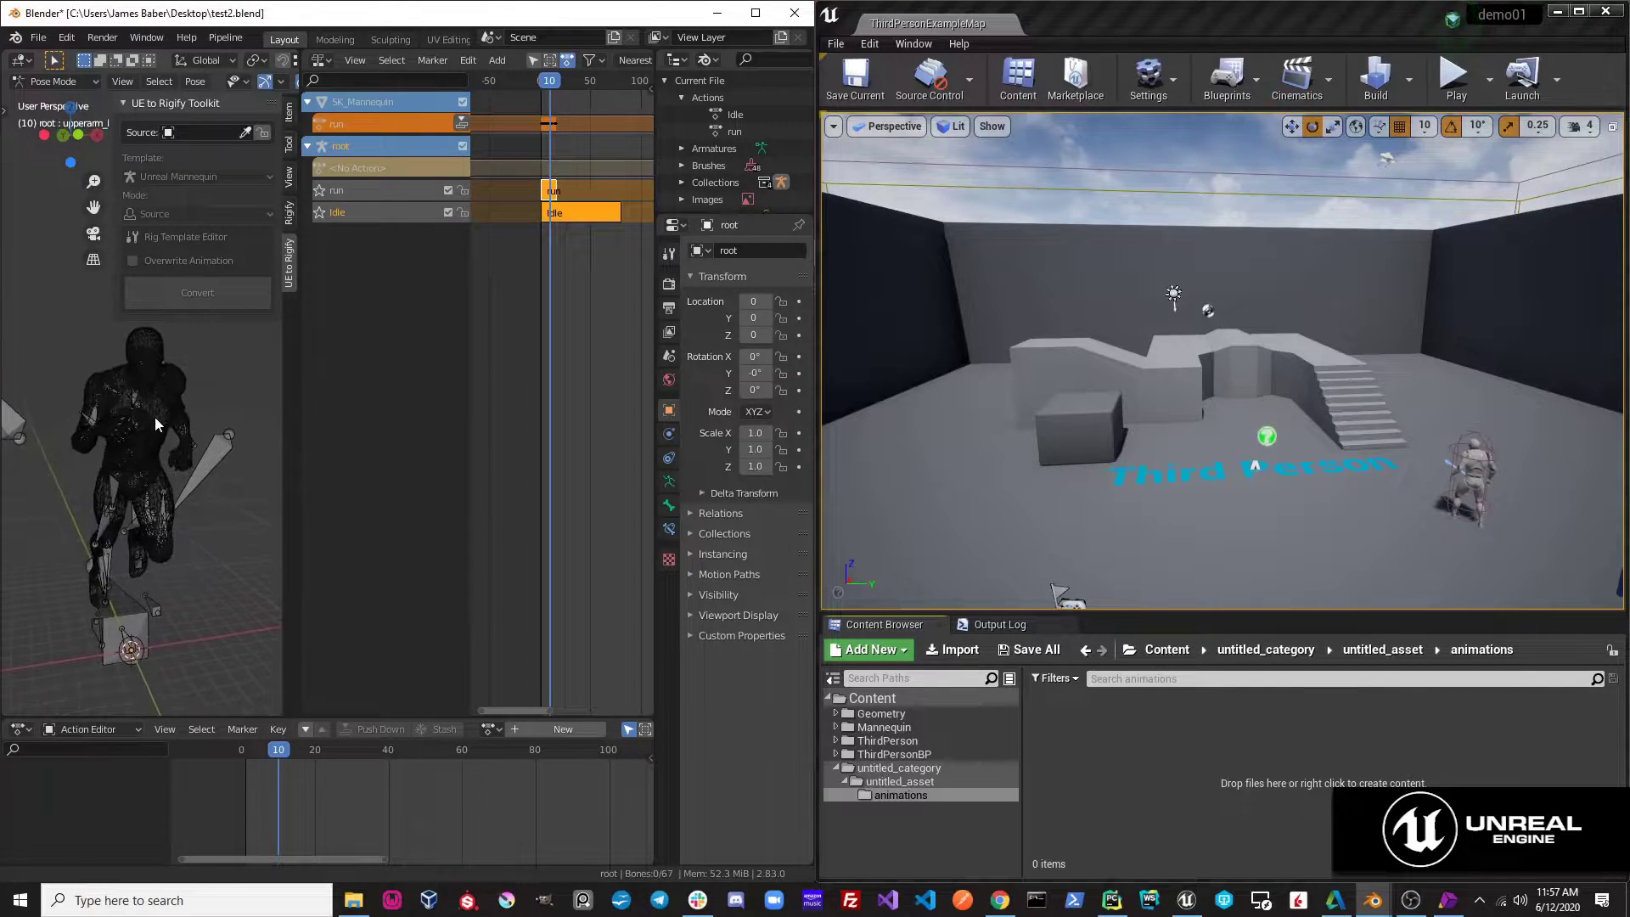
{"action": "left_click", "coordinate": [246, 132]}
{"action": "left_click", "coordinate": [224, 420]}
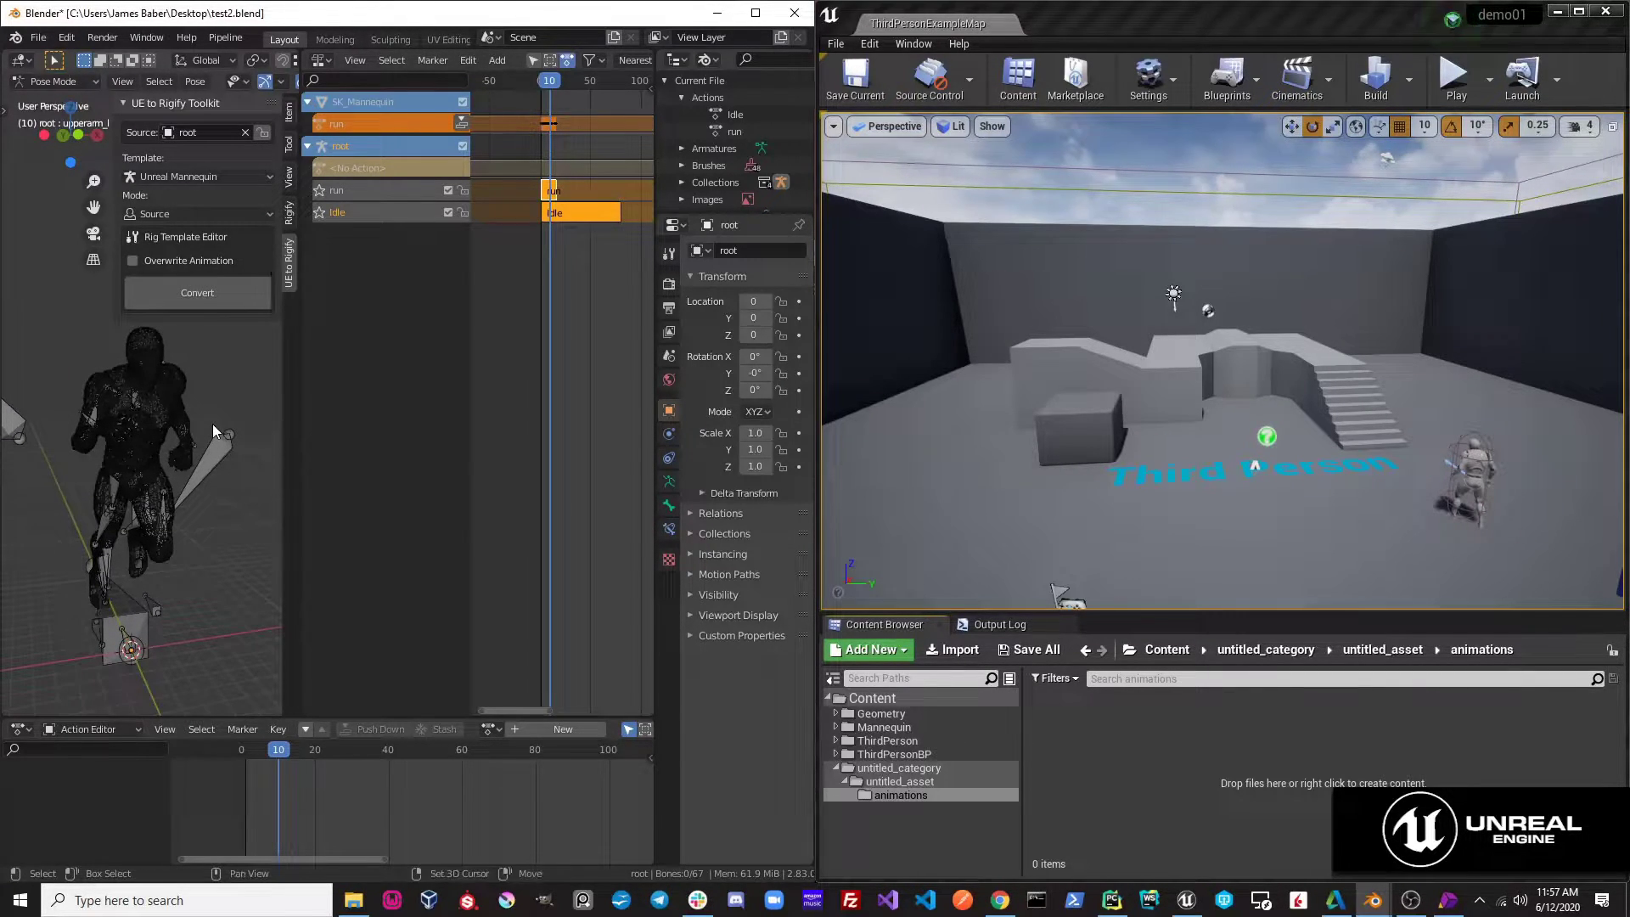
Enable Overwrite Animation and convert the root source rig to a control rig using the Unreal Mannequin template
{"action": "middle_click_drag", "start_coordinate": [213, 425], "coordinate": [217, 424]}
{"action": "left_click", "coordinate": [131, 260]}
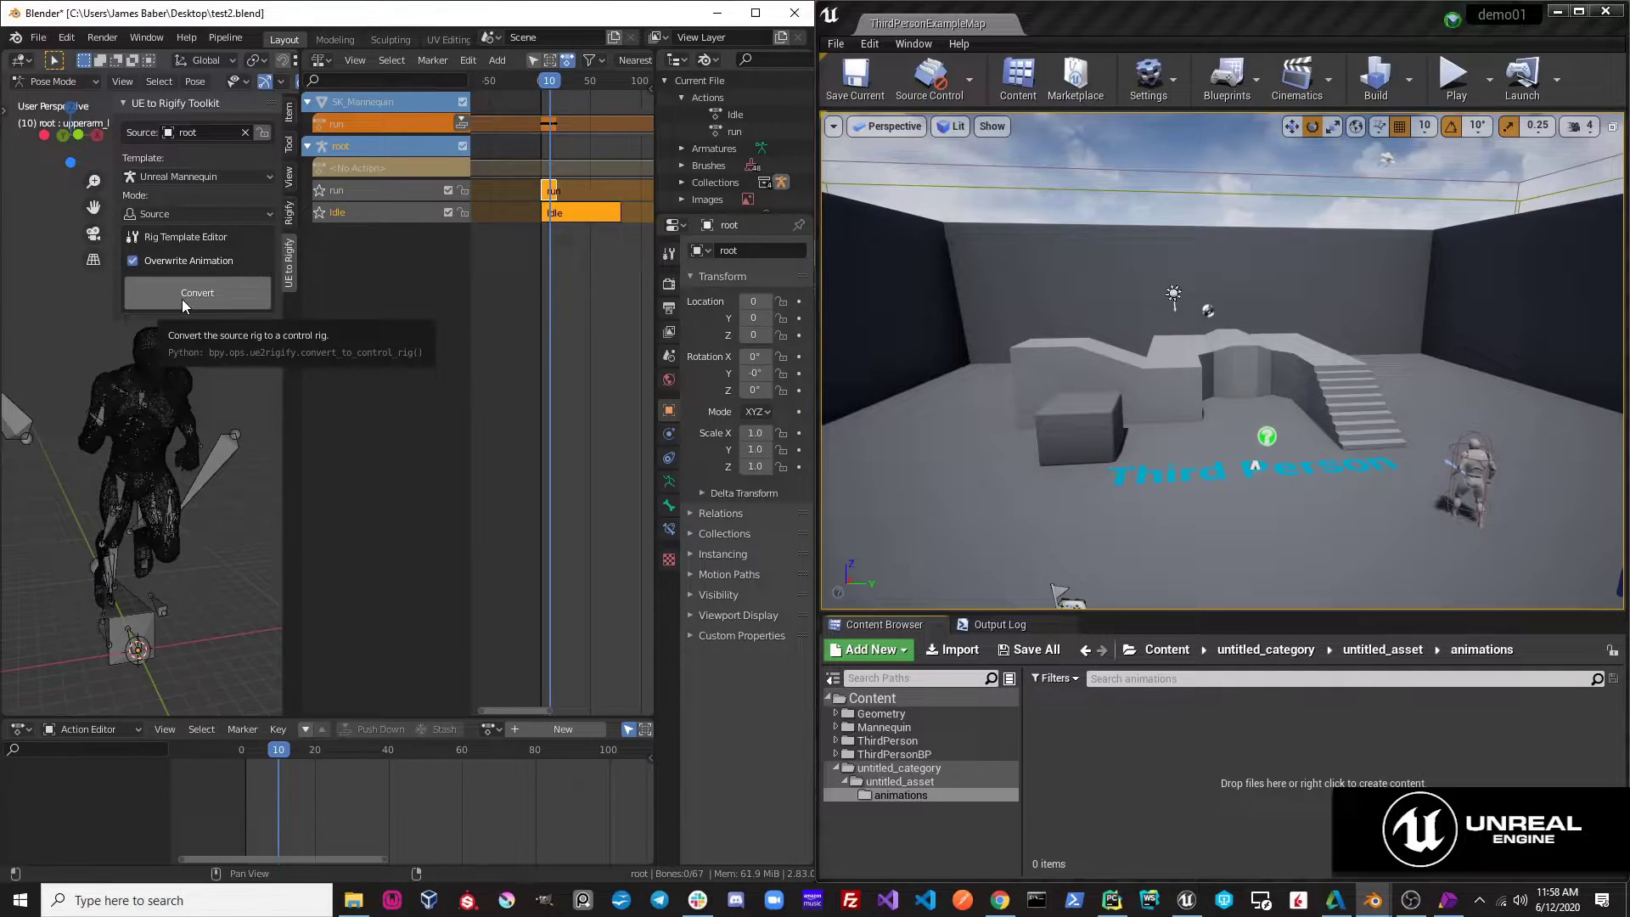
{"action": "left_click", "coordinate": [182, 299]}
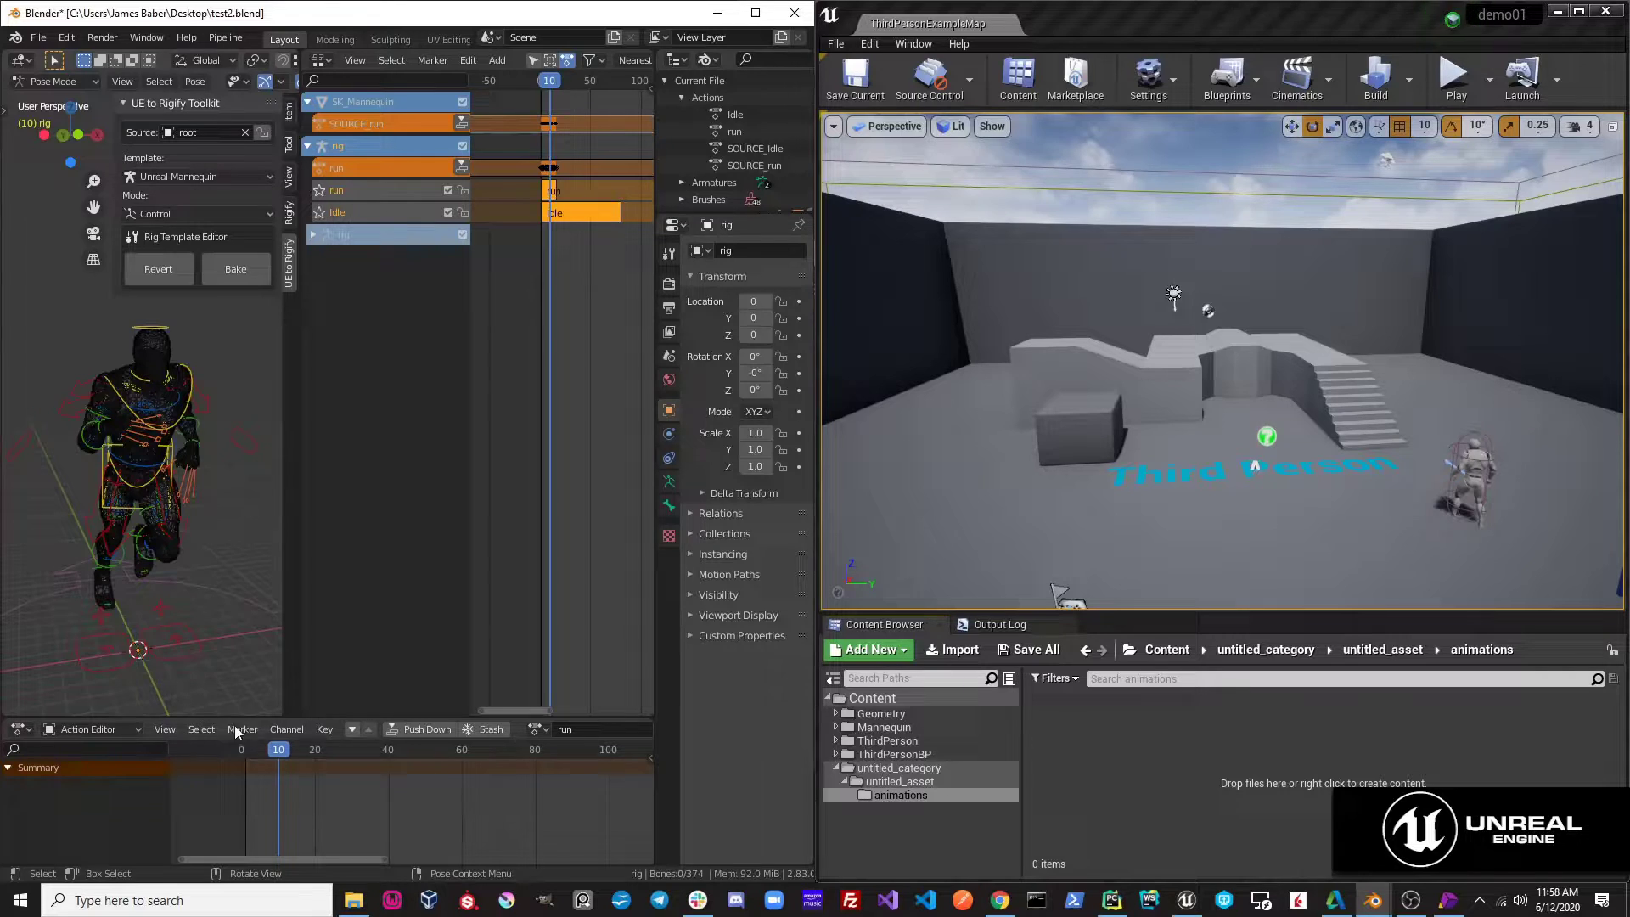
Move to frame 9 with the viewport sidebar hidden, and switch the outliner to View Layer display with the Extras collection collapsed
{"action": "mouse_move", "coordinate": [275, 757]}
{"action": "left_mouse_down"}
{"action": "mouse_move", "coordinate": [262, 752]}
{"action": "mouse_move", "coordinate": [315, 757]}
{"action": "mouse_move", "coordinate": [274, 758]}
{"action": "left_mouse_up"}
{"action": "key", "text": "n"}
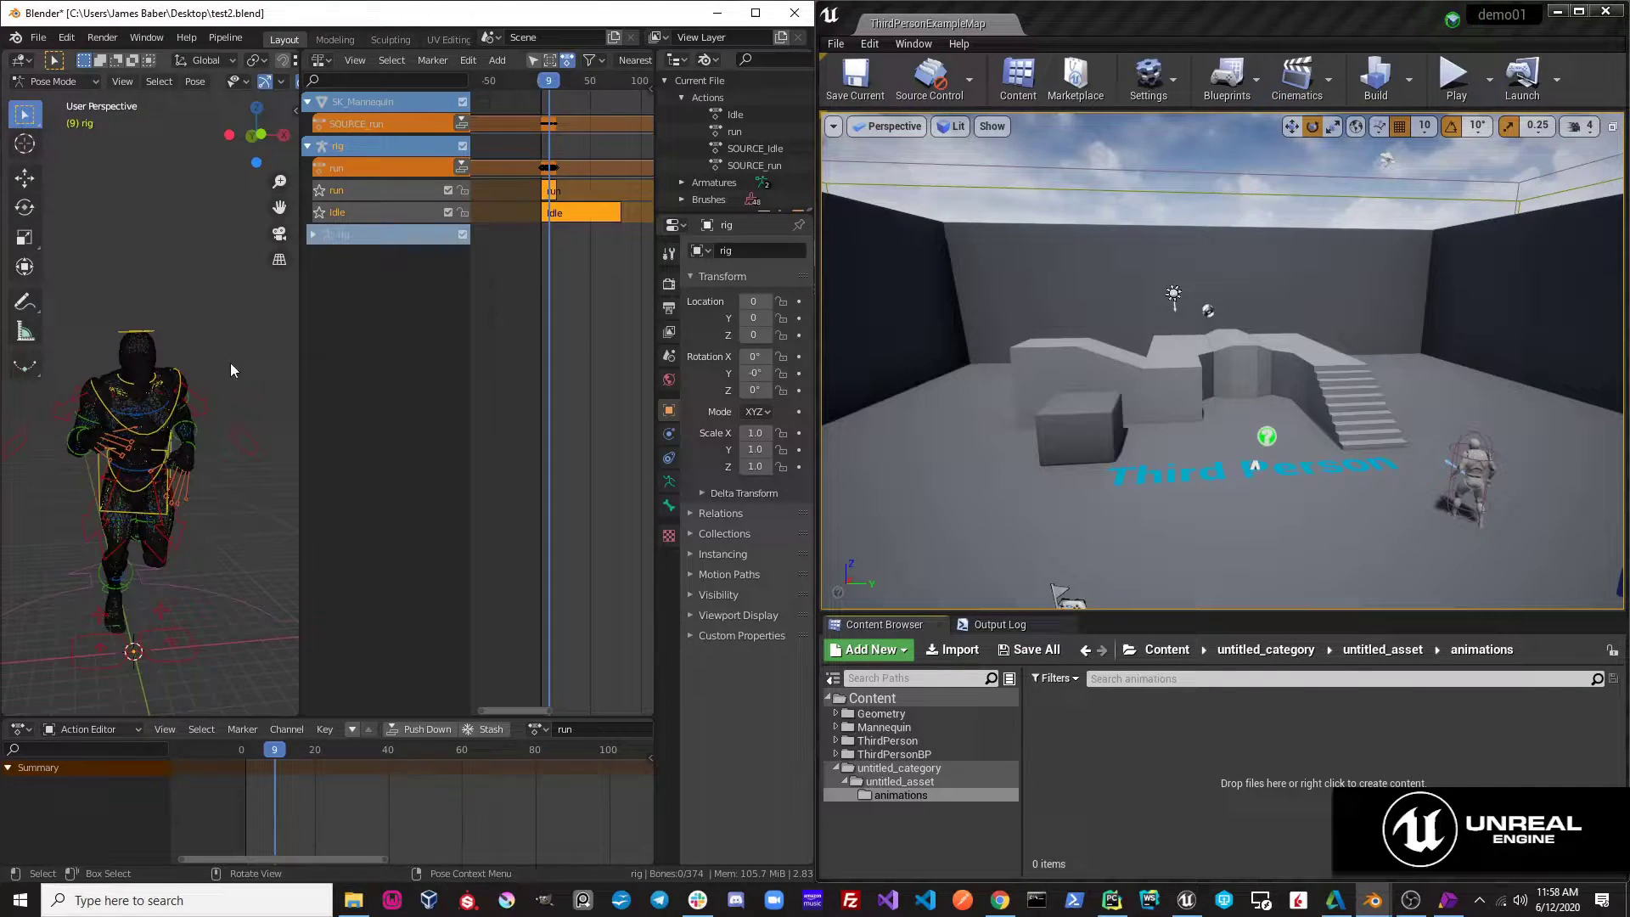
{"action": "left_click", "coordinate": [675, 61]}
{"action": "left_click", "coordinate": [707, 61]}
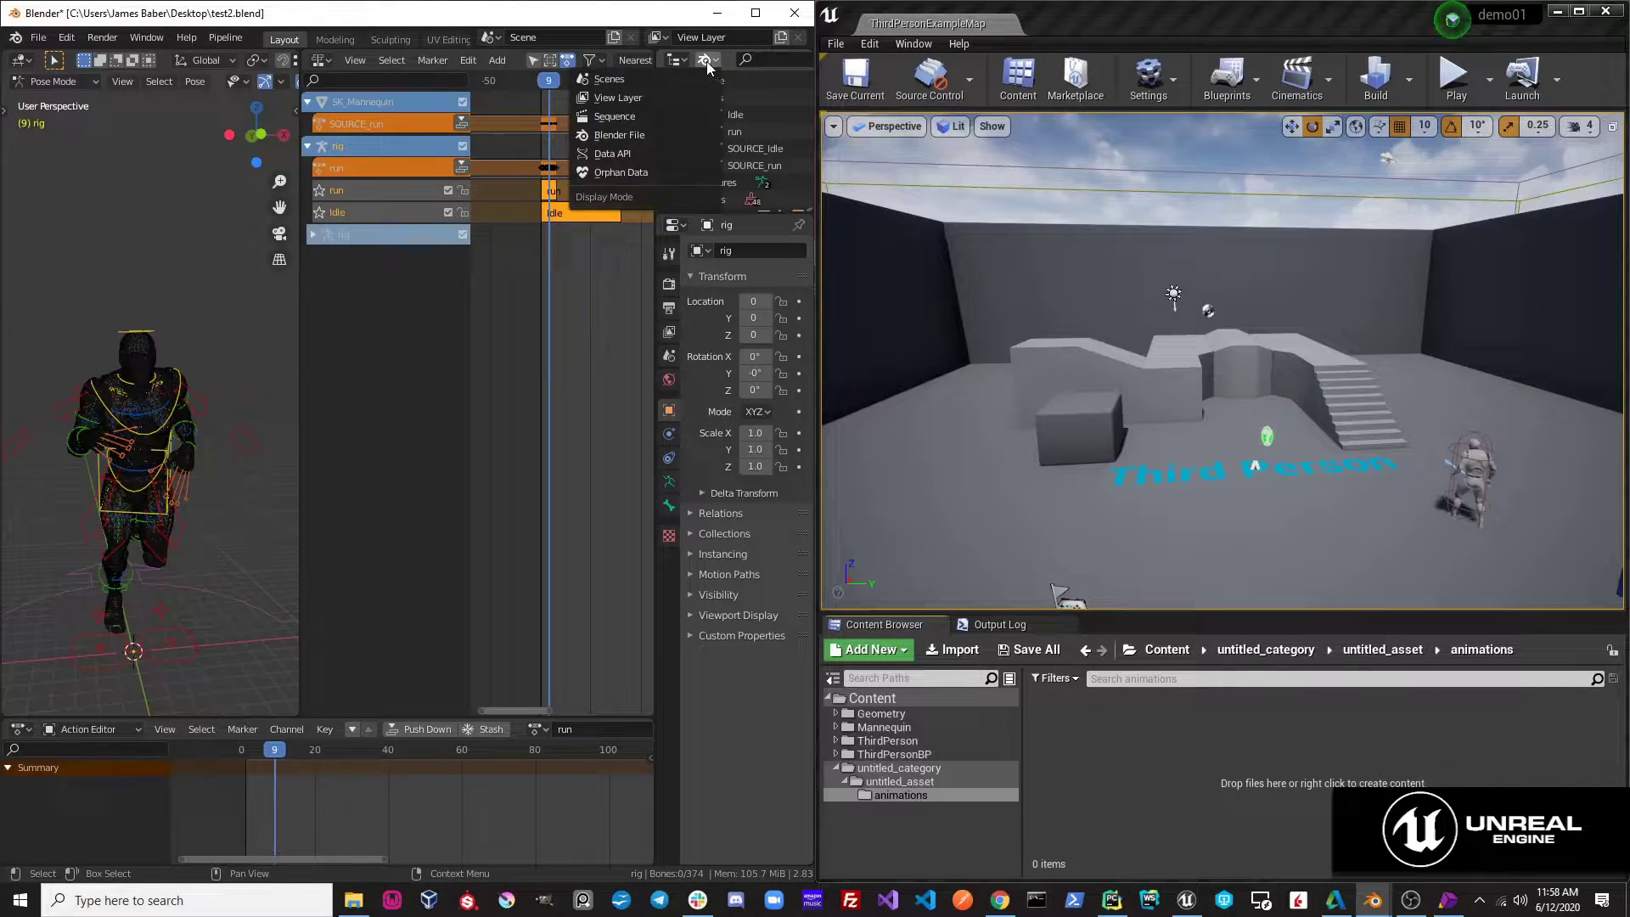
{"action": "left_click", "coordinate": [691, 95]}
{"action": "left_click", "coordinate": [683, 164]}
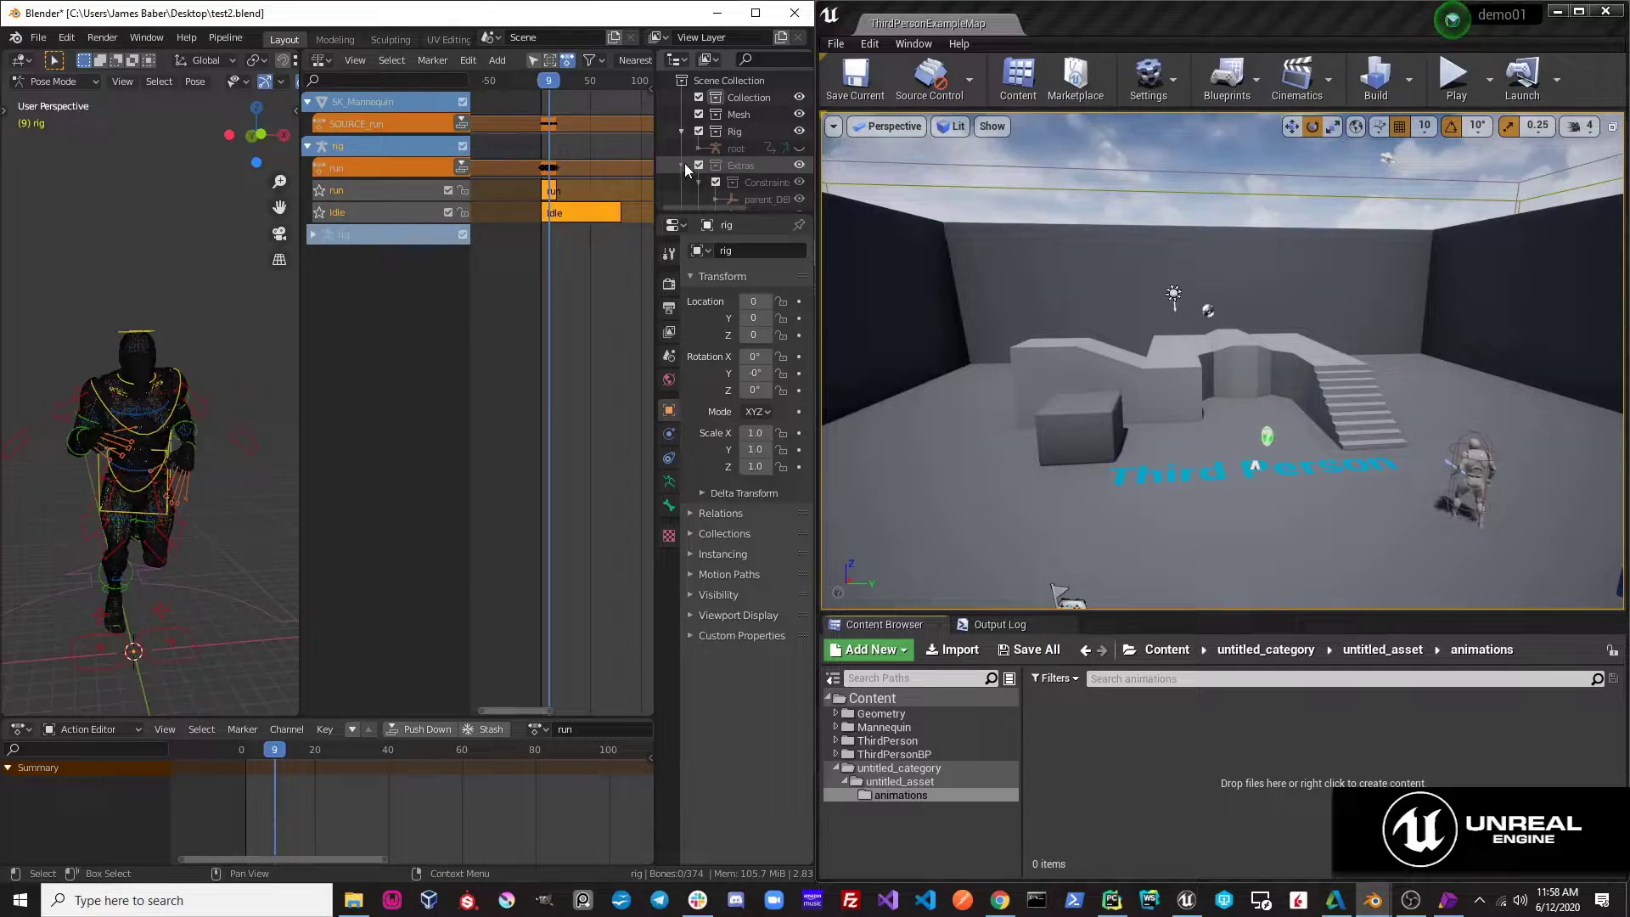
Toggle the root source armature's visibility to compare its animation tracks with the control rig's, leaving it shown
{"action": "left_click", "coordinate": [798, 146]}
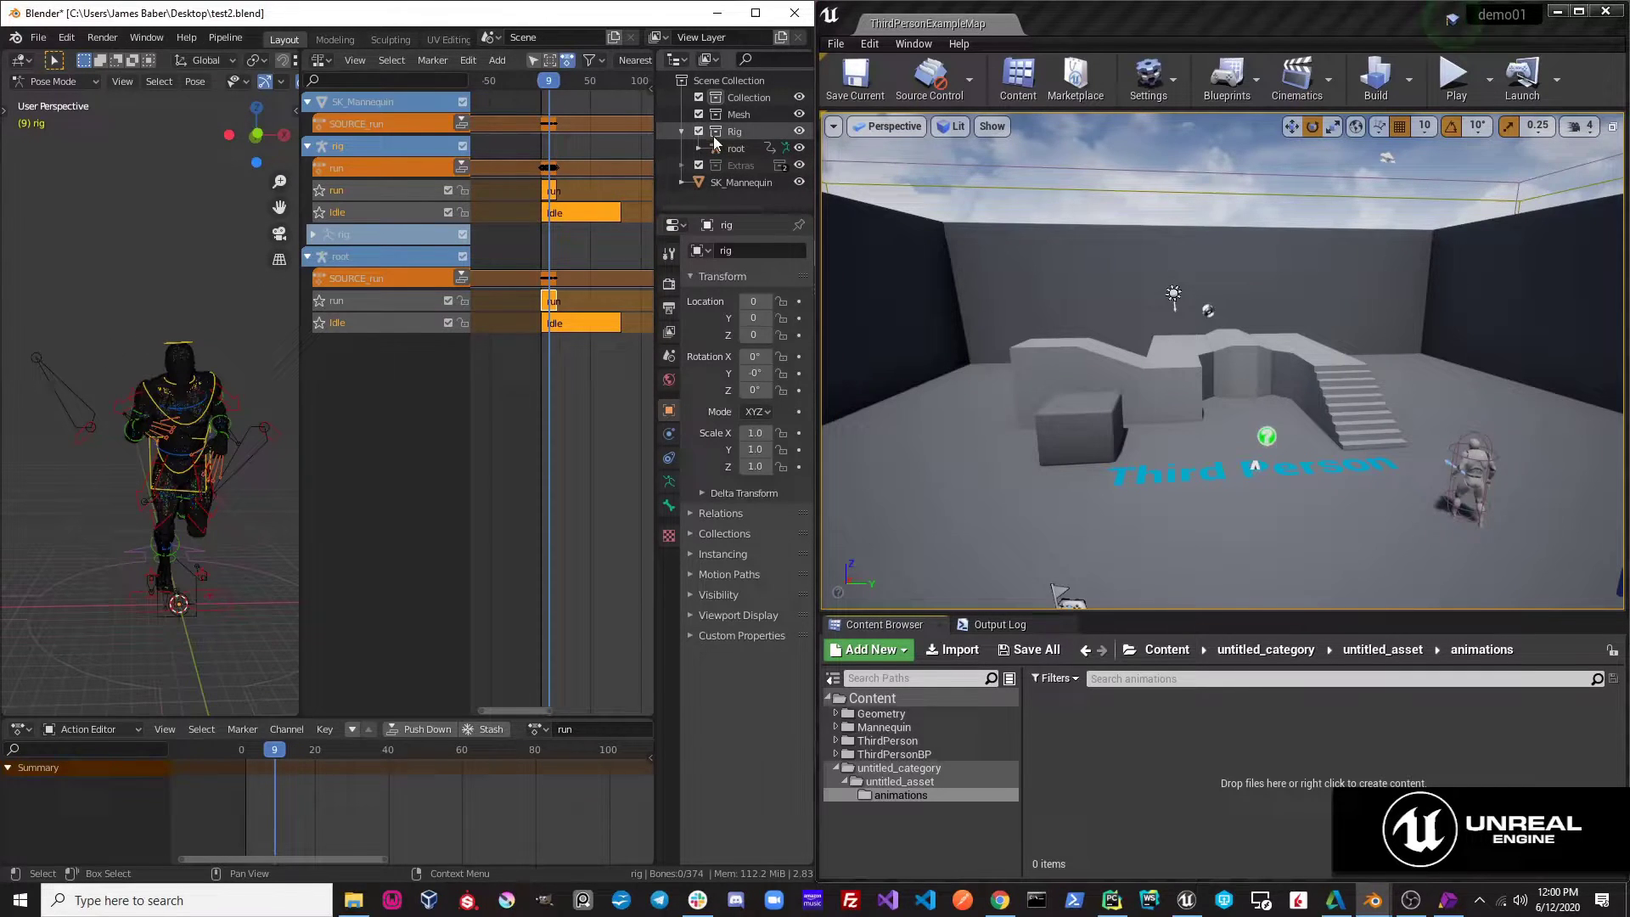
{"action": "left_click", "coordinate": [799, 148]}
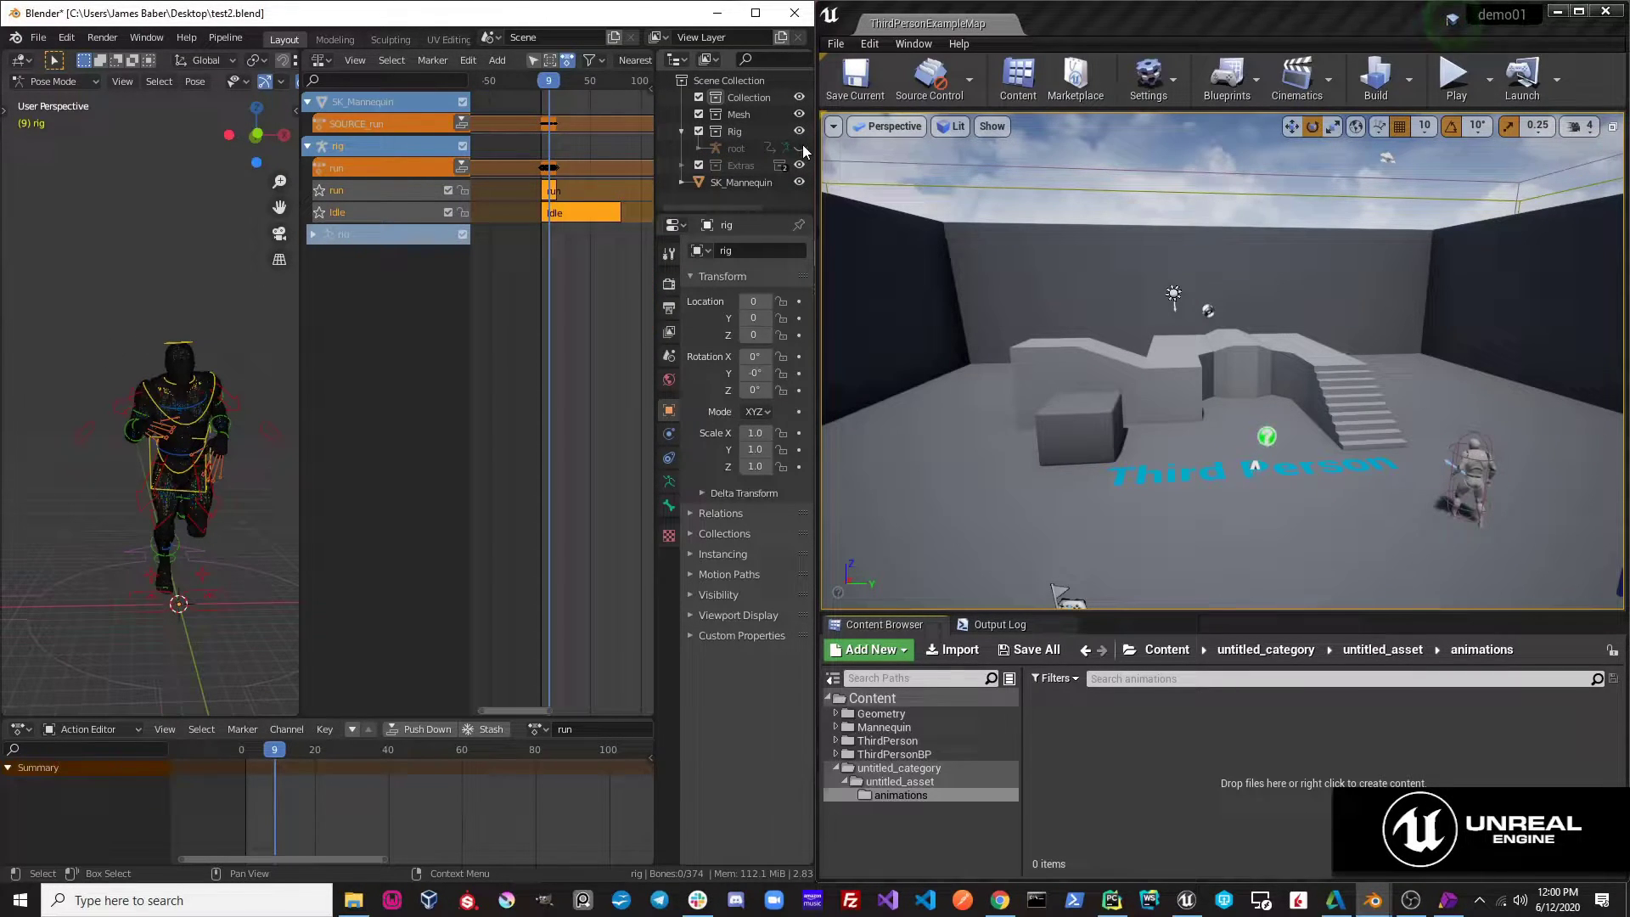
{"action": "left_click", "coordinate": [799, 148]}
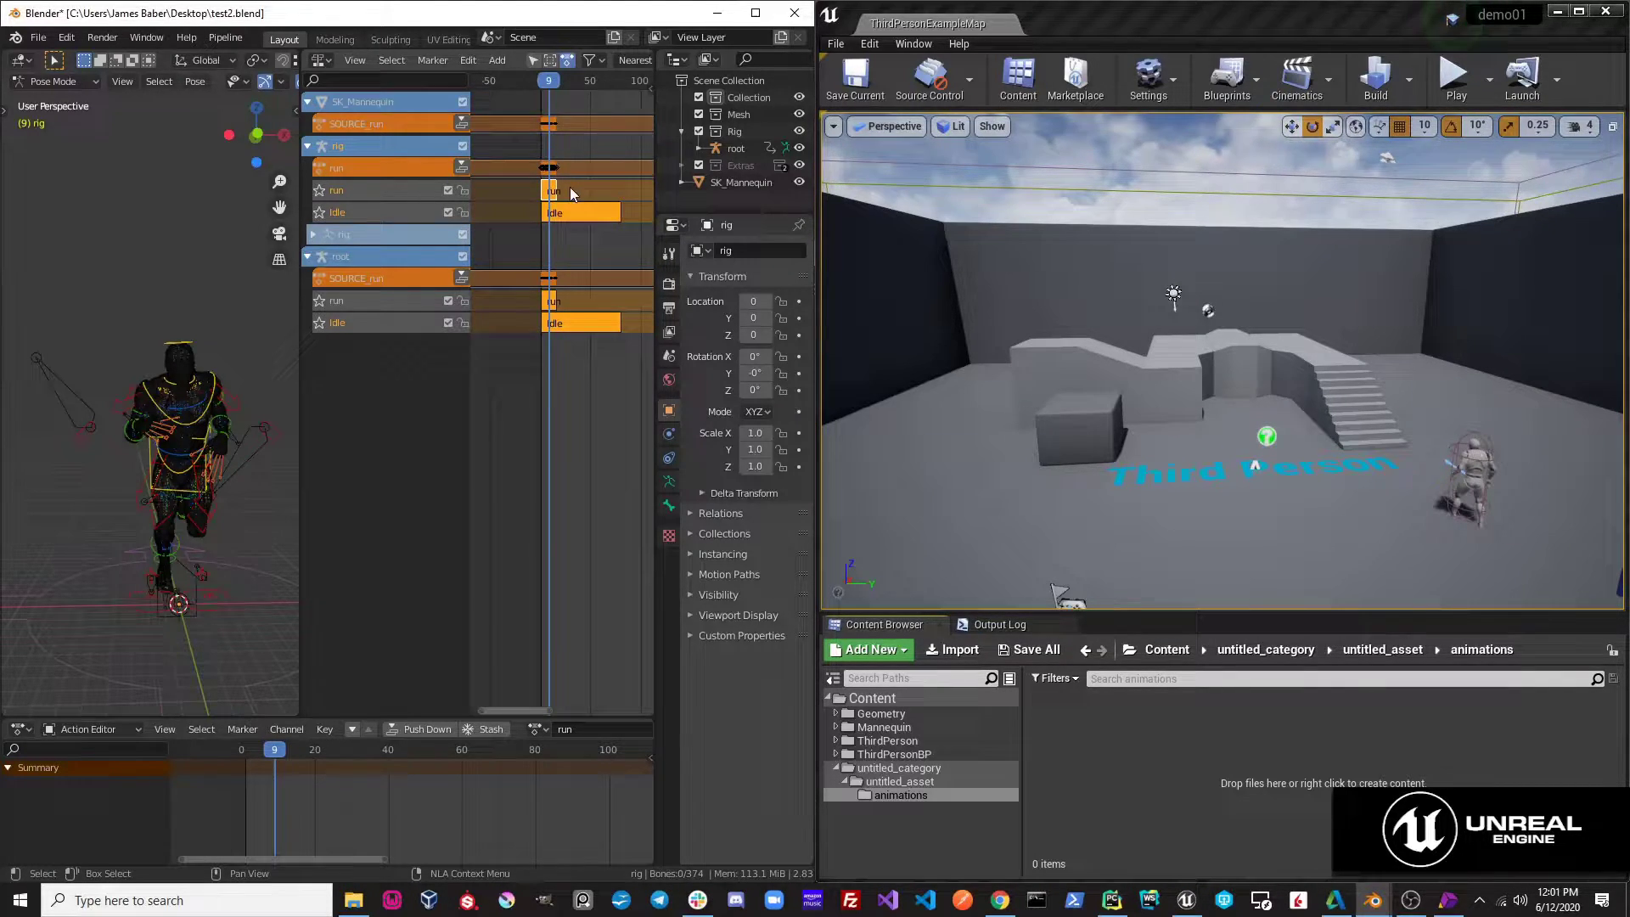
Turn off Auto stash active action while keeping Auto sync control NLA strips to source enabled, and minimize the preferences
{"action": "left_click", "coordinate": [66, 38]}
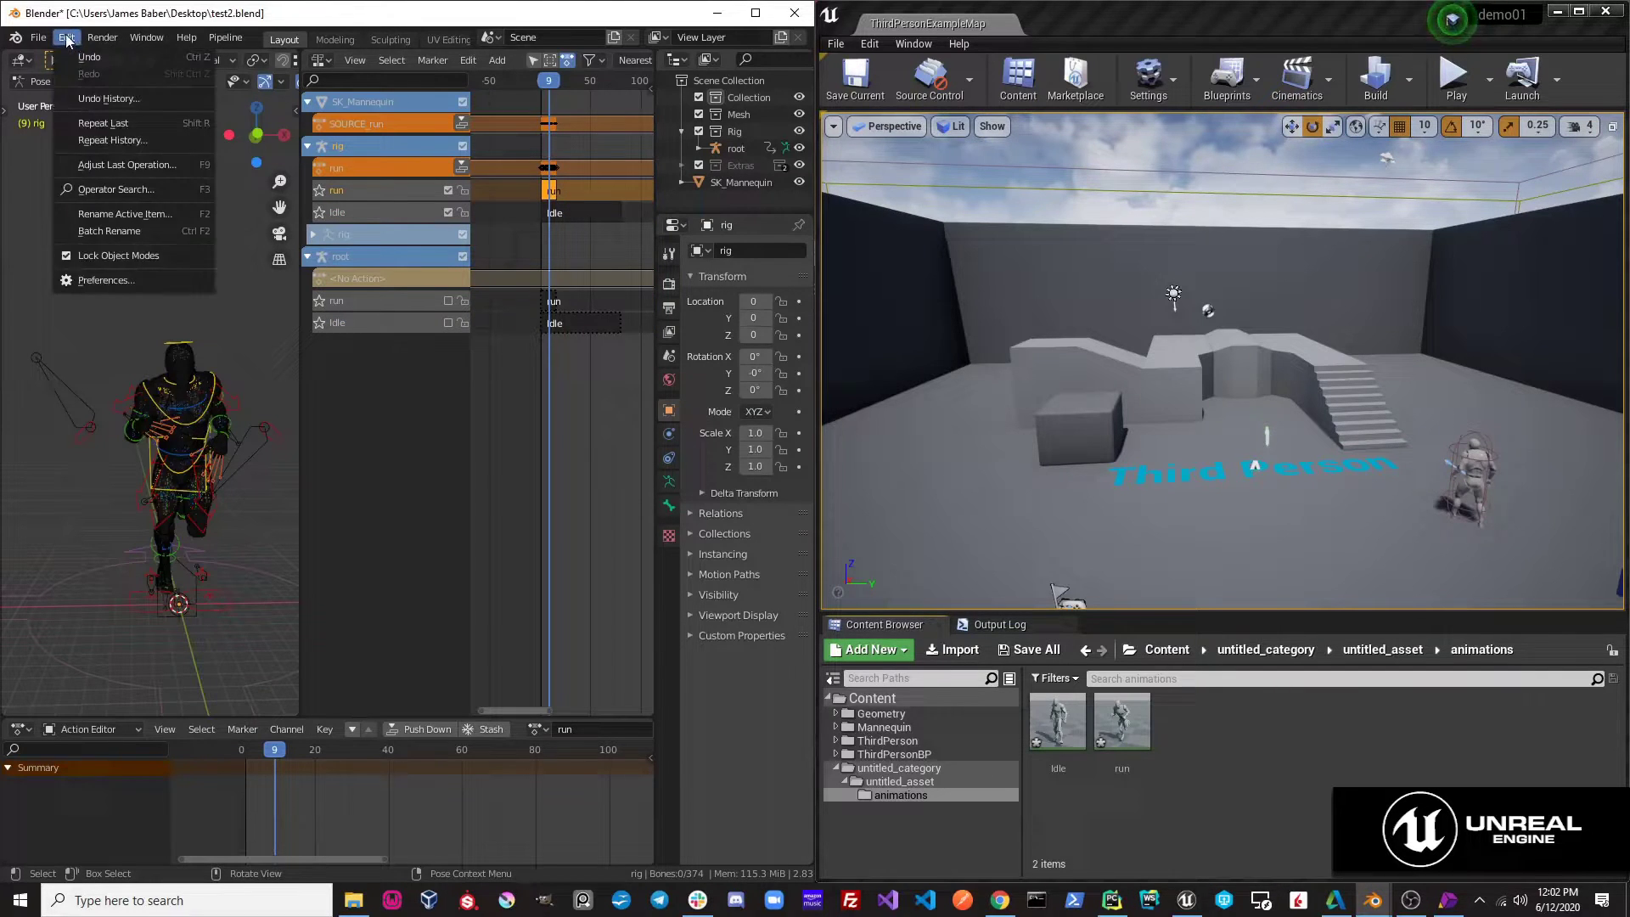
{"action": "left_click", "coordinate": [127, 281]}
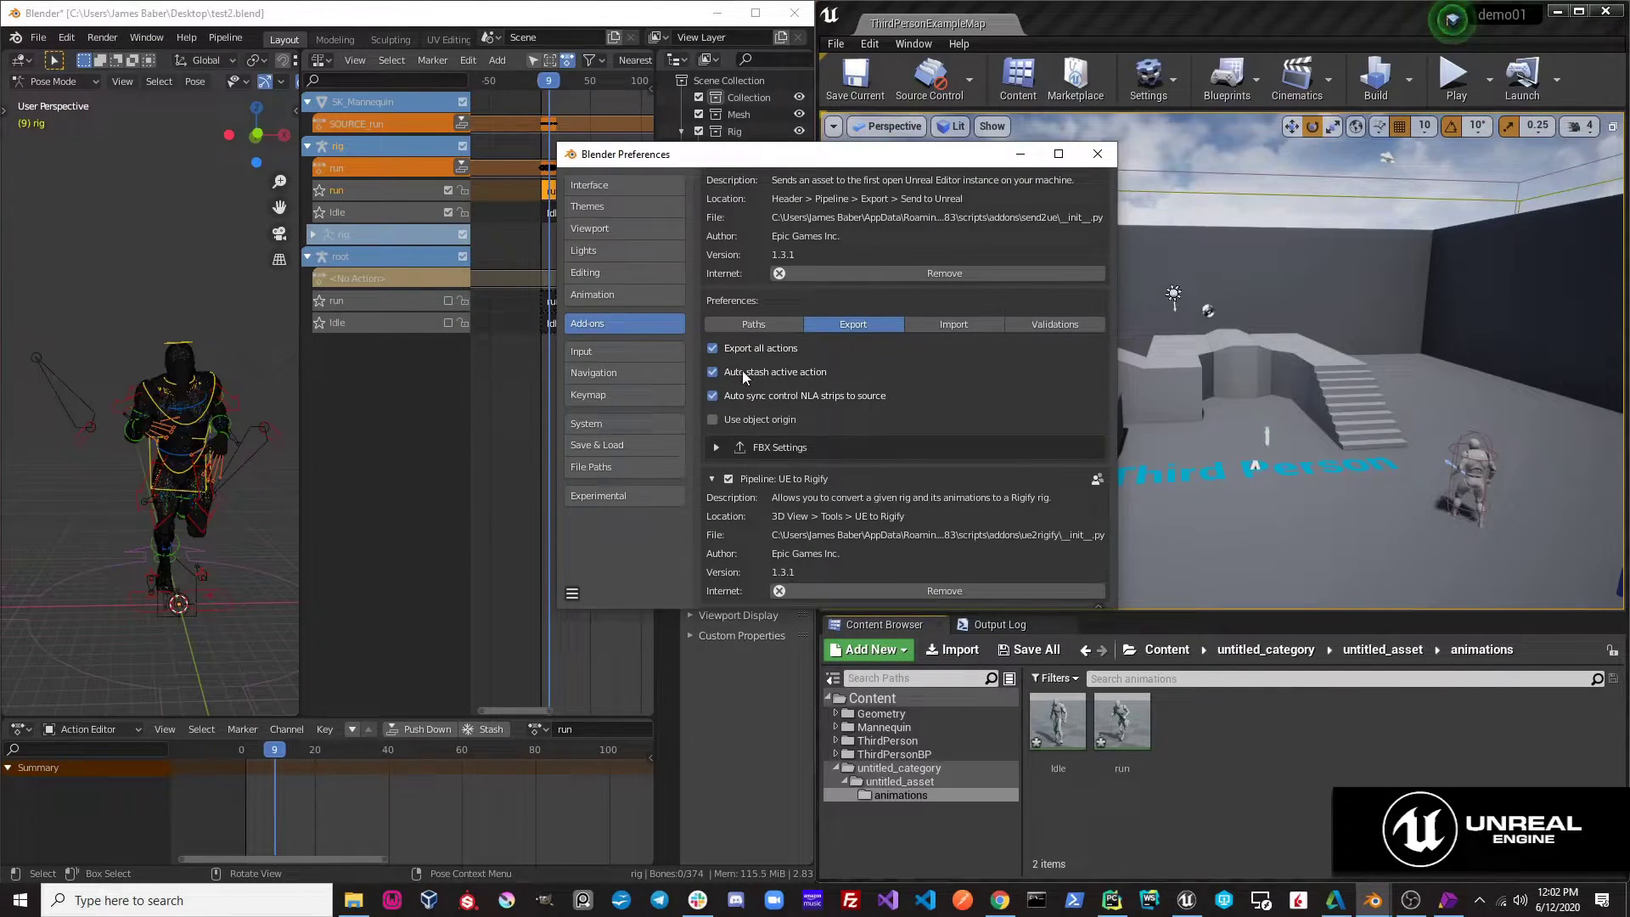
{"action": "left_click", "coordinate": [712, 372]}
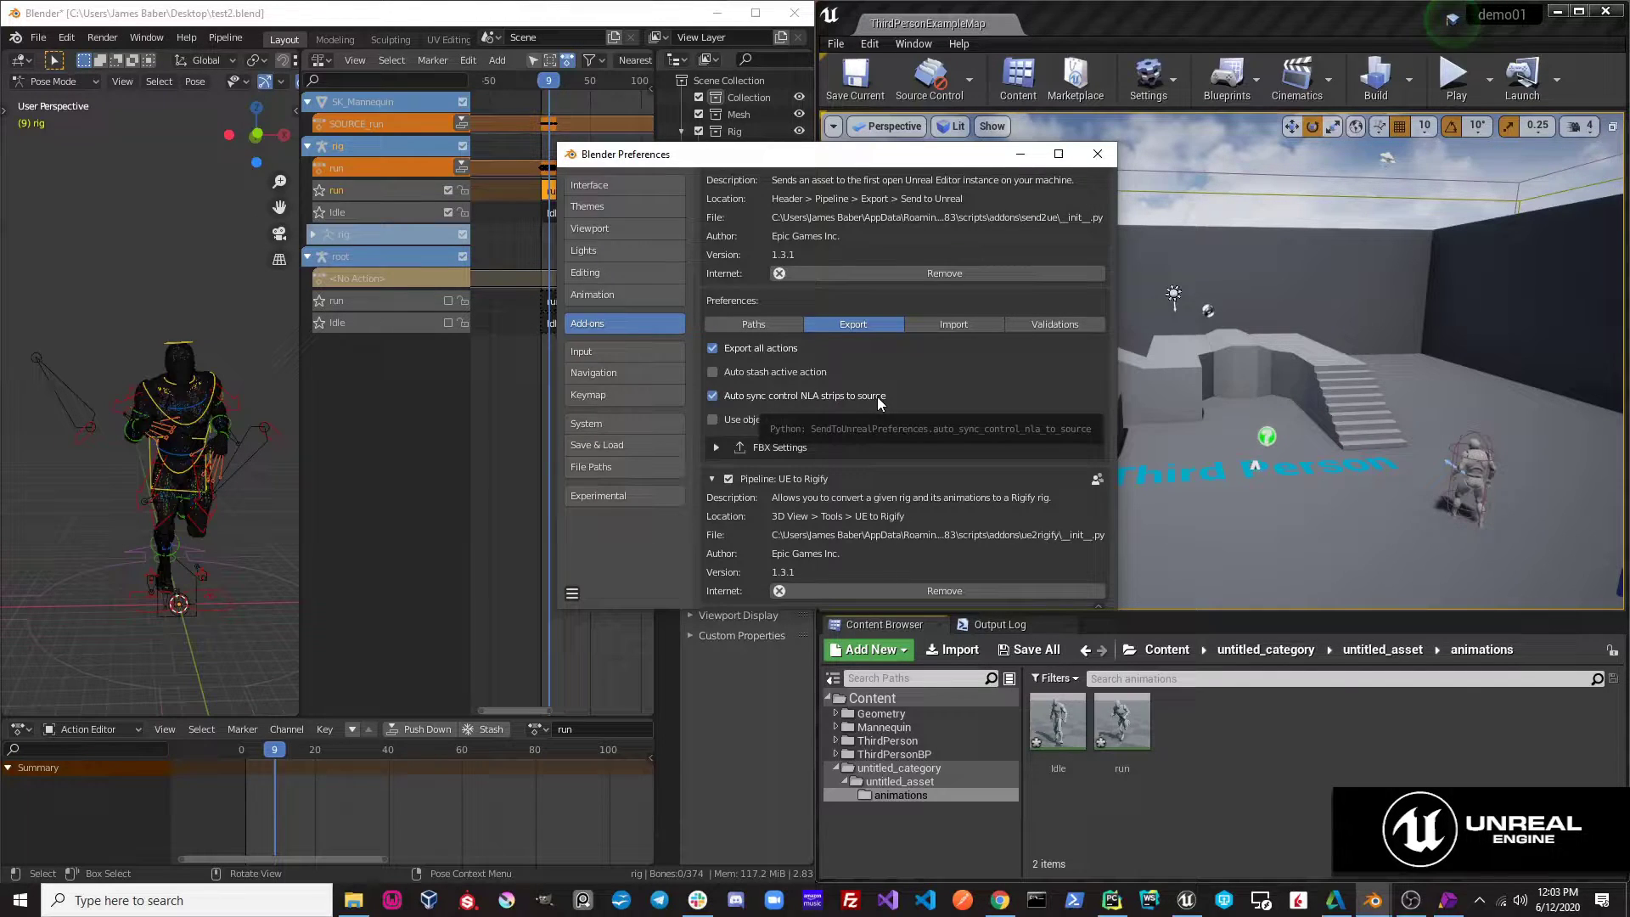
{"action": "left_click", "coordinate": [1018, 154]}
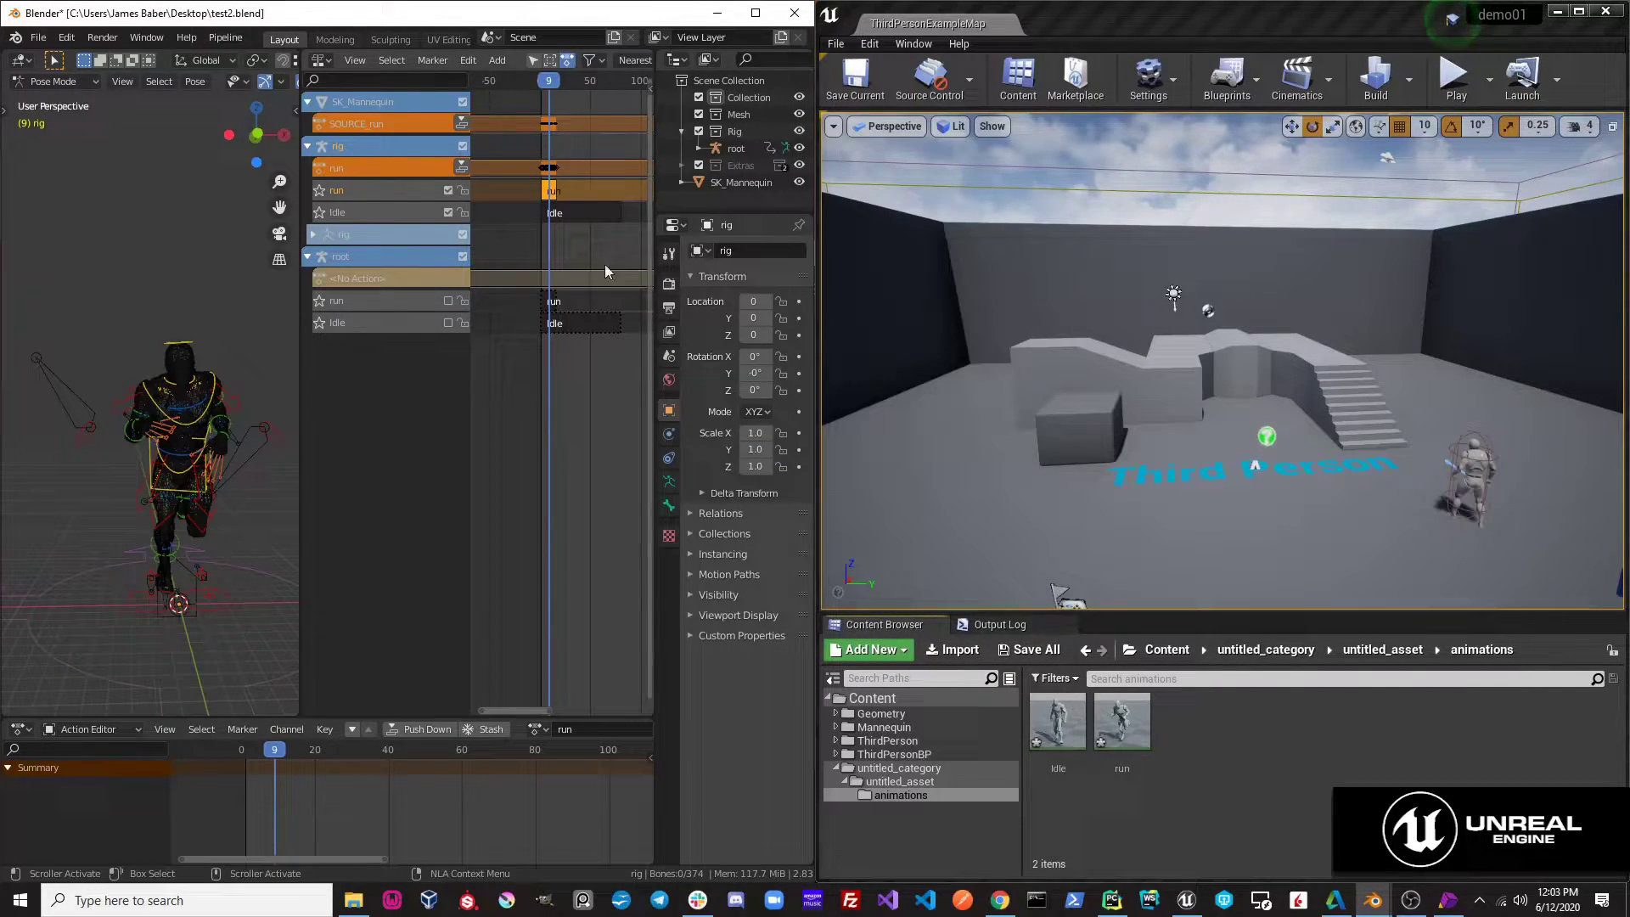
Shift the control rig's run strip to start at about frame 43 in the NLA editor and run Send to Unreal
{"action": "left_click_drag", "start_coordinate": [550, 191], "coordinate": [592, 194]}
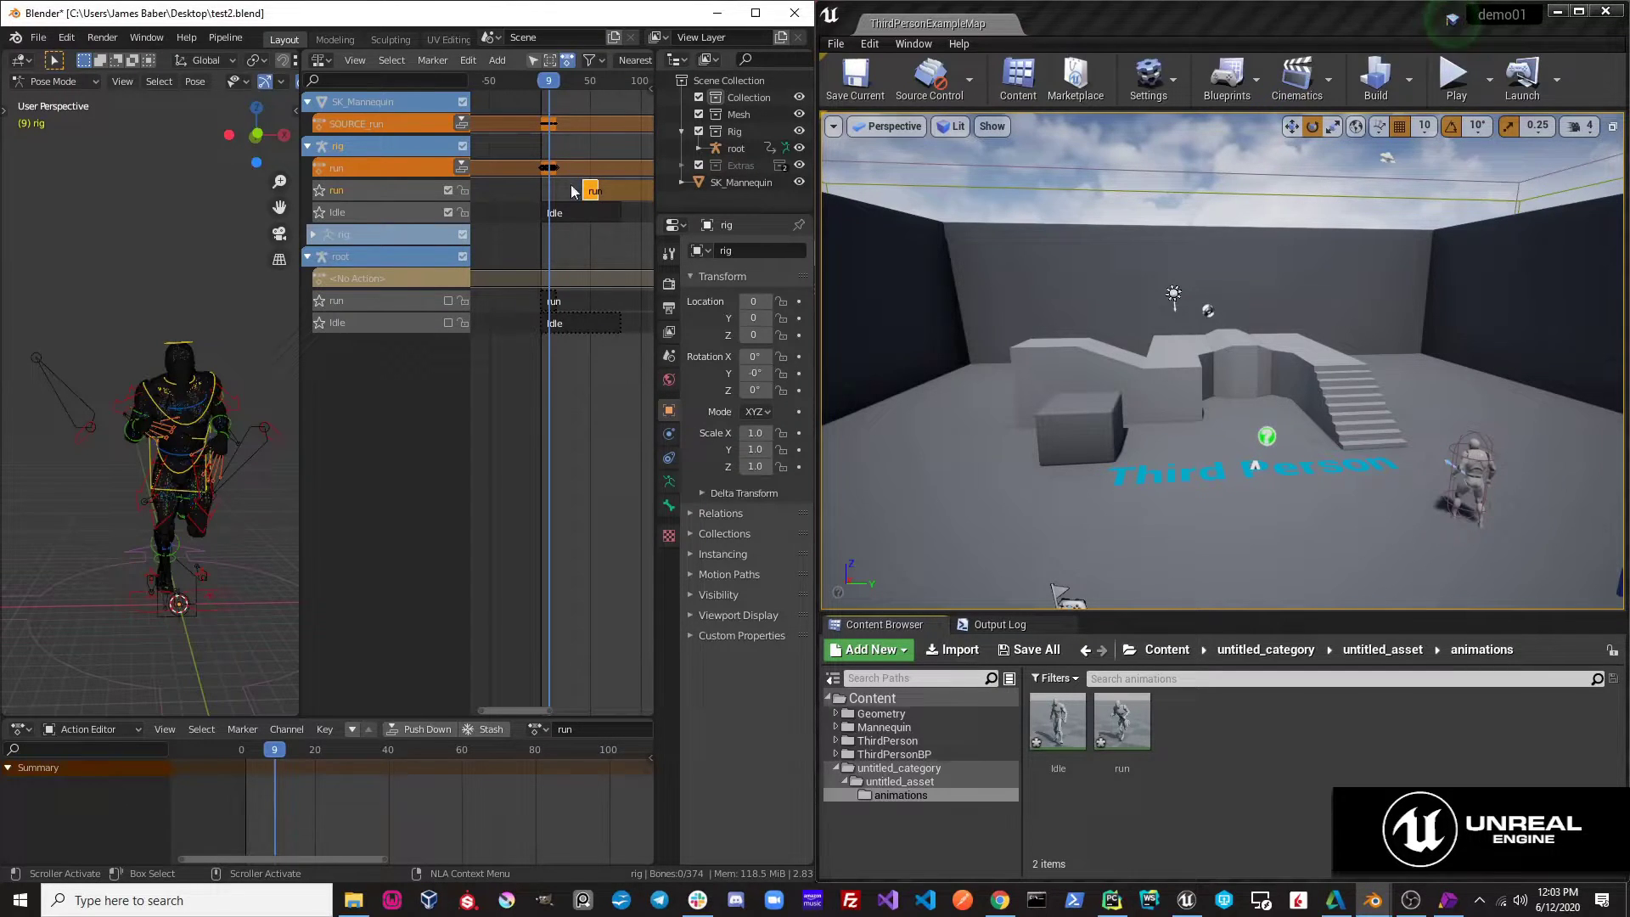
{"action": "left_click", "coordinate": [221, 39]}
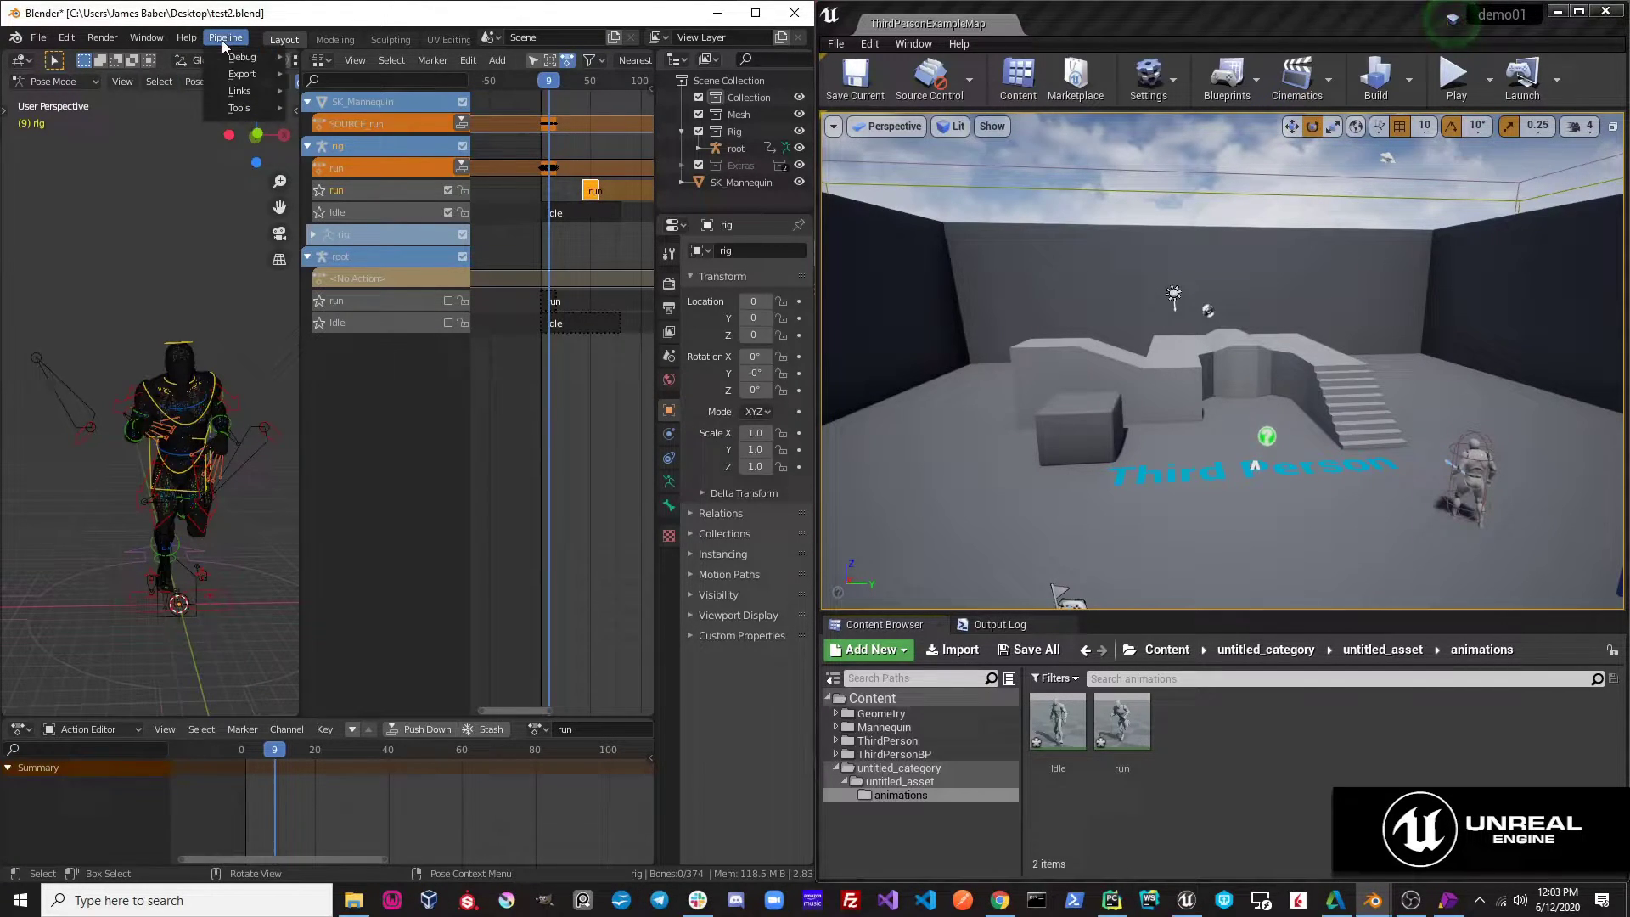
{"action": "mouse_move", "coordinate": [227, 75]}
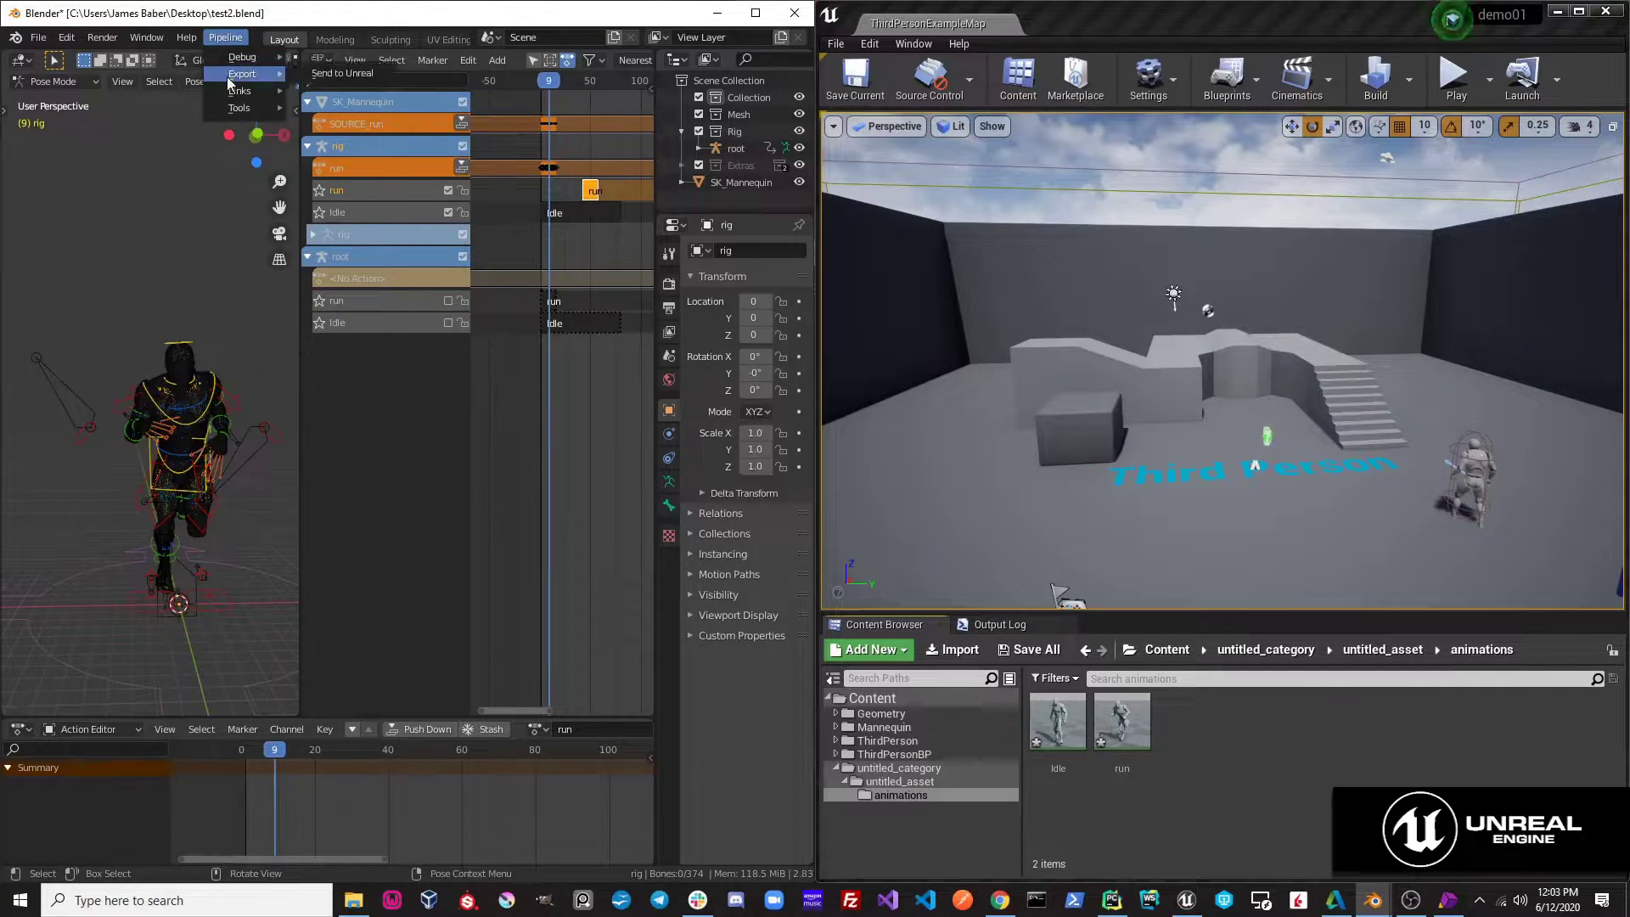
{"action": "left_click", "coordinate": [343, 73]}
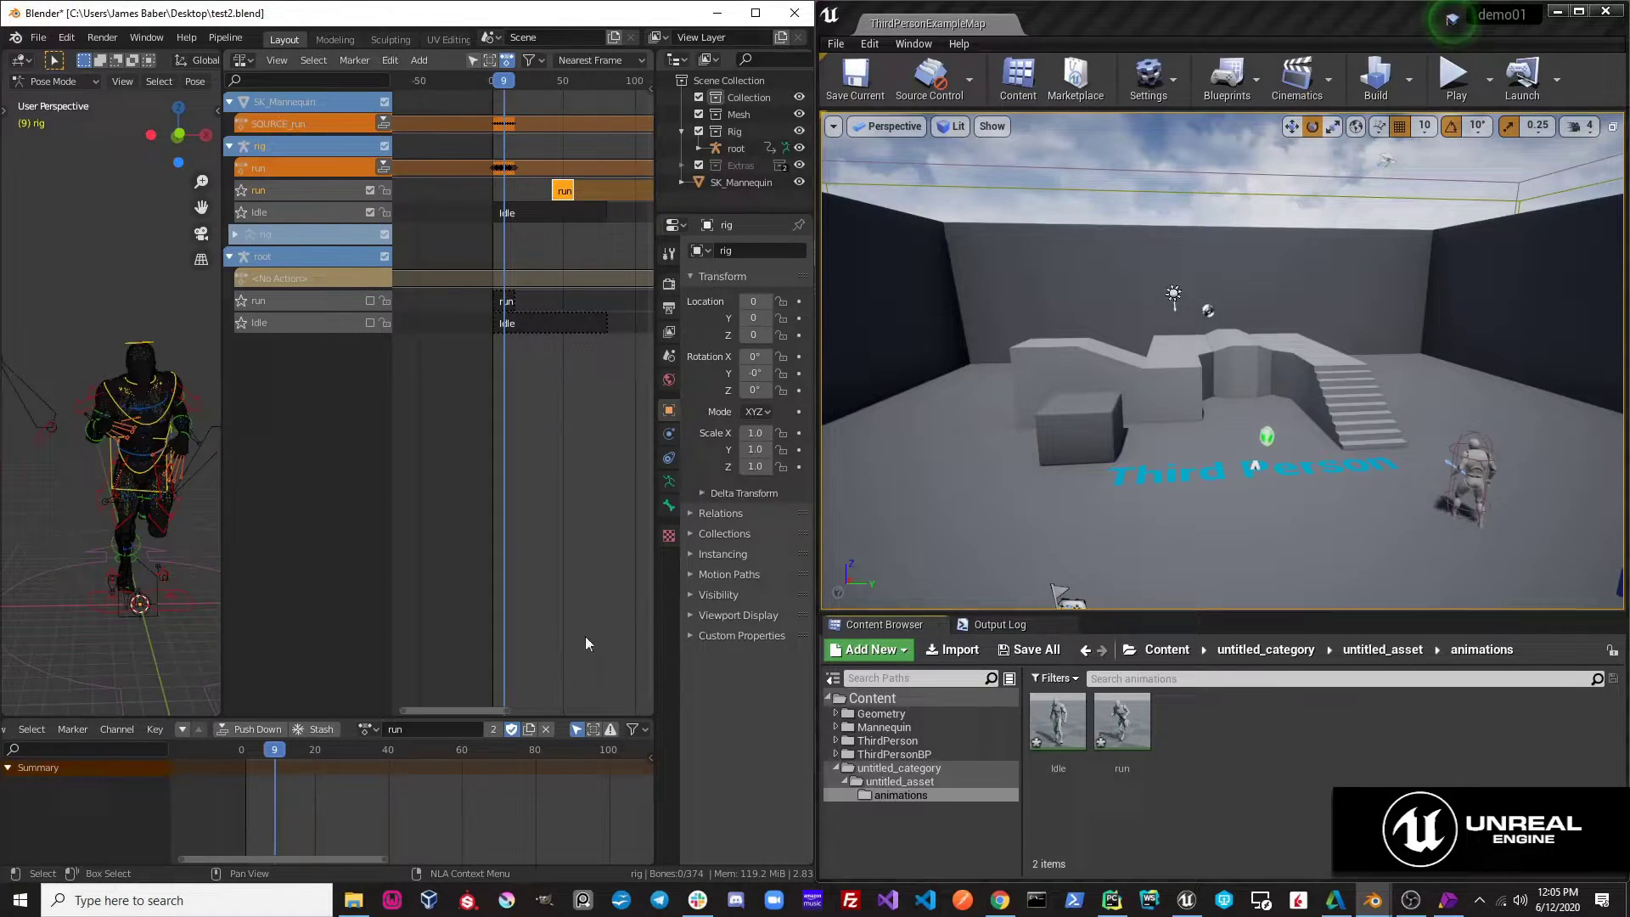
Unlink the control rig's active run action, place its run strip directly after the Idle strip, and scrub to frame 59
{"action": "left_click", "coordinate": [546, 728]}
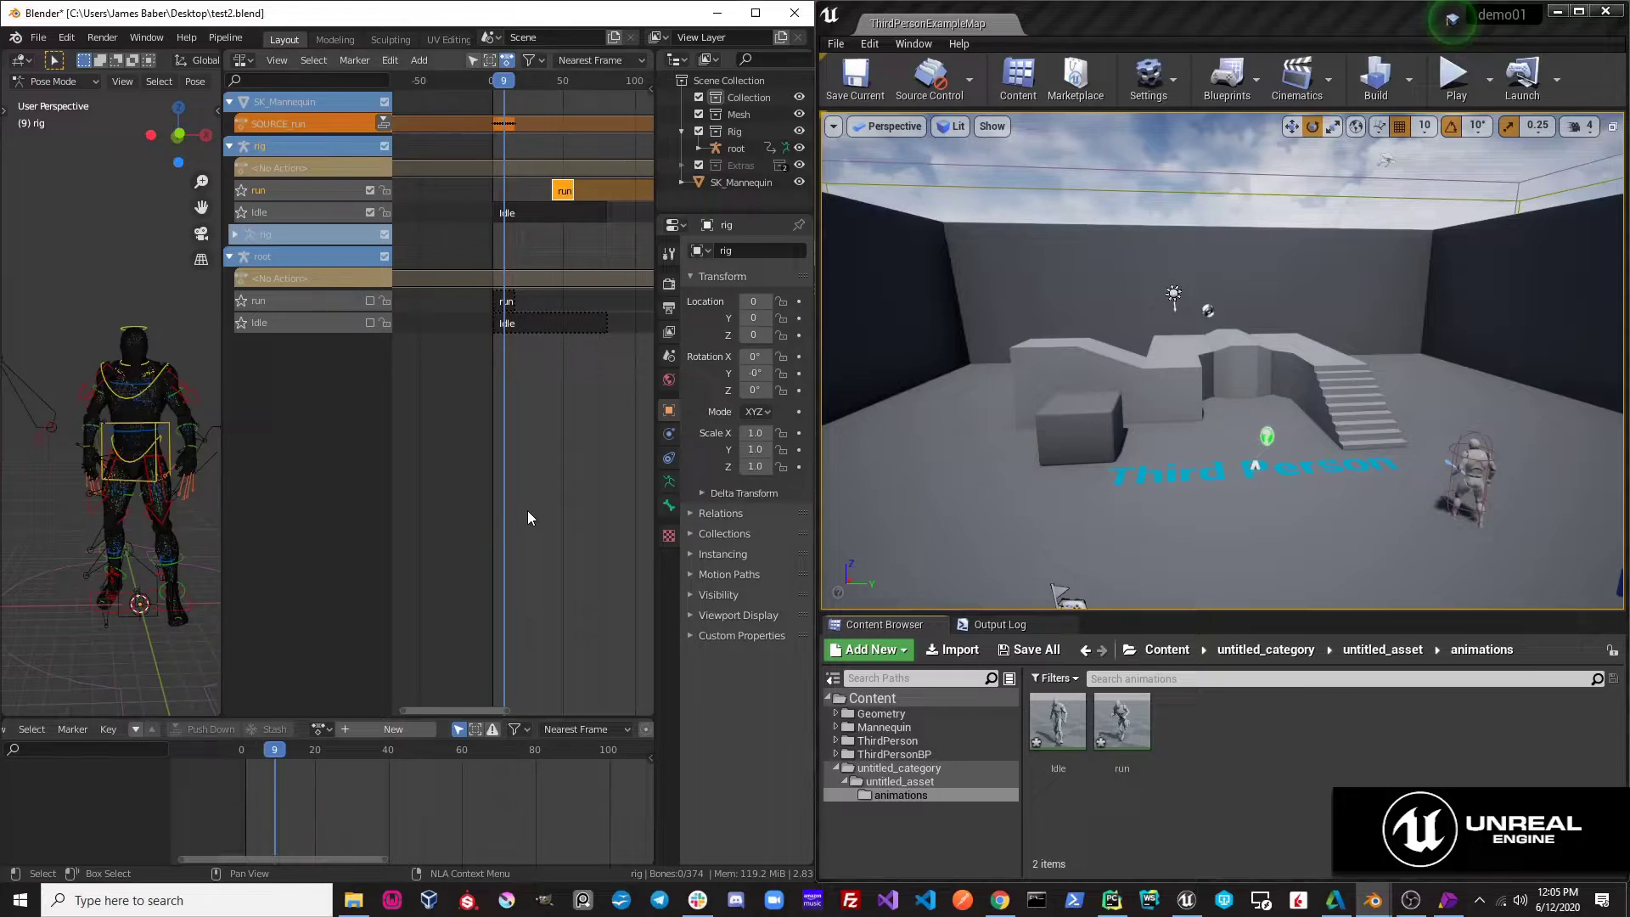
{"action": "left_click_drag", "start_coordinate": [501, 80], "coordinate": [529, 95]}
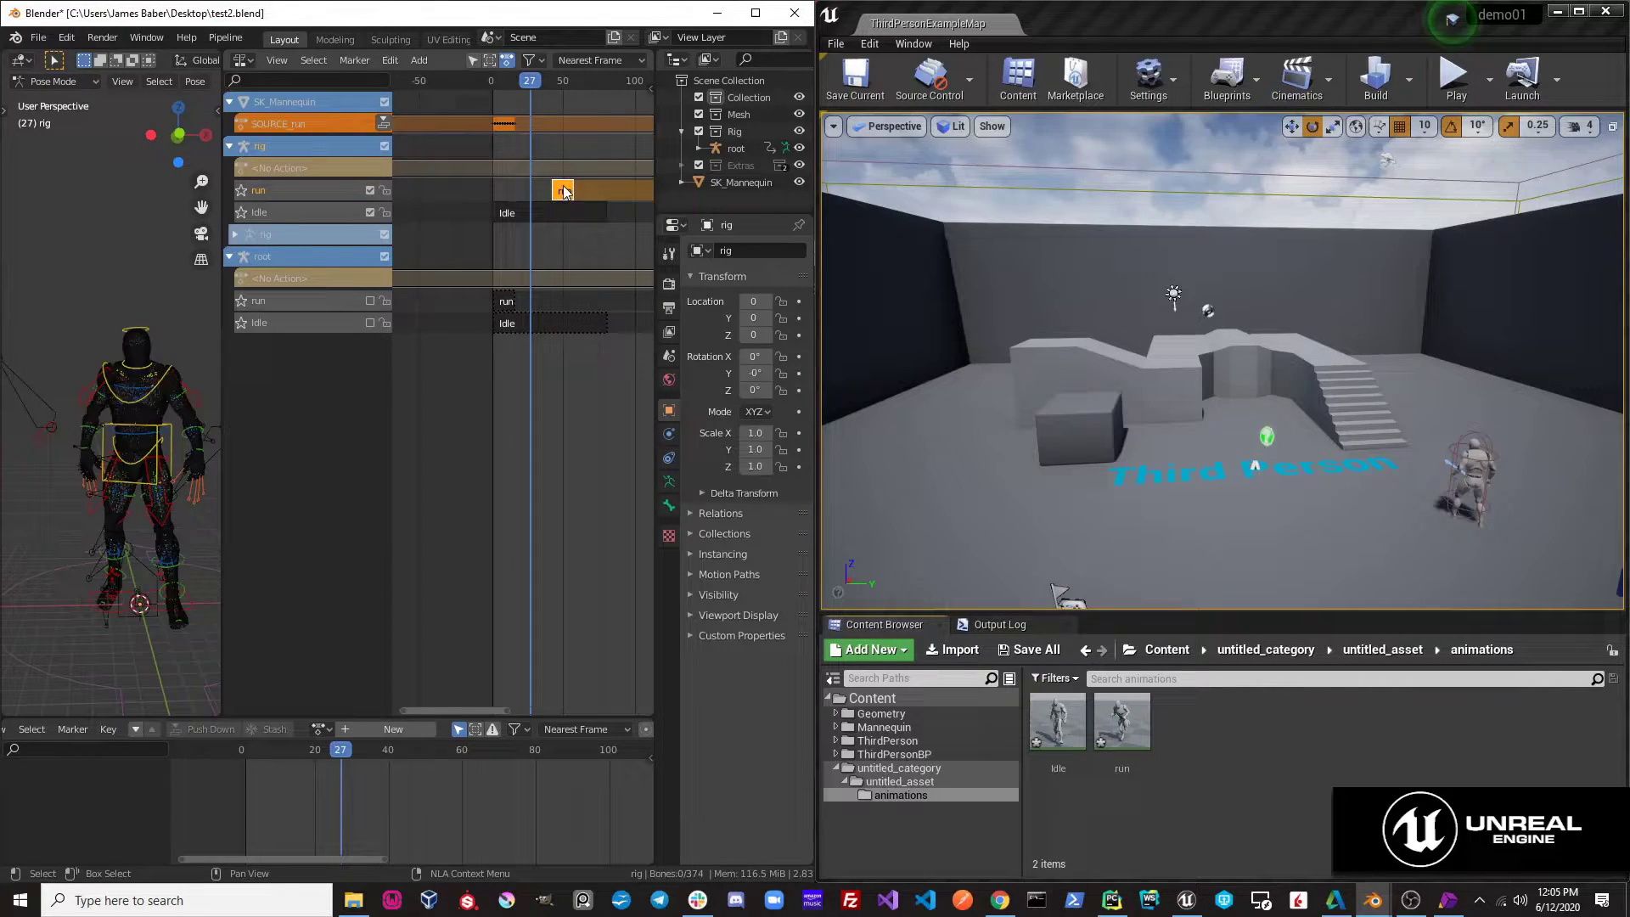
{"action": "left_click_drag", "start_coordinate": [565, 190], "coordinate": [616, 191]}
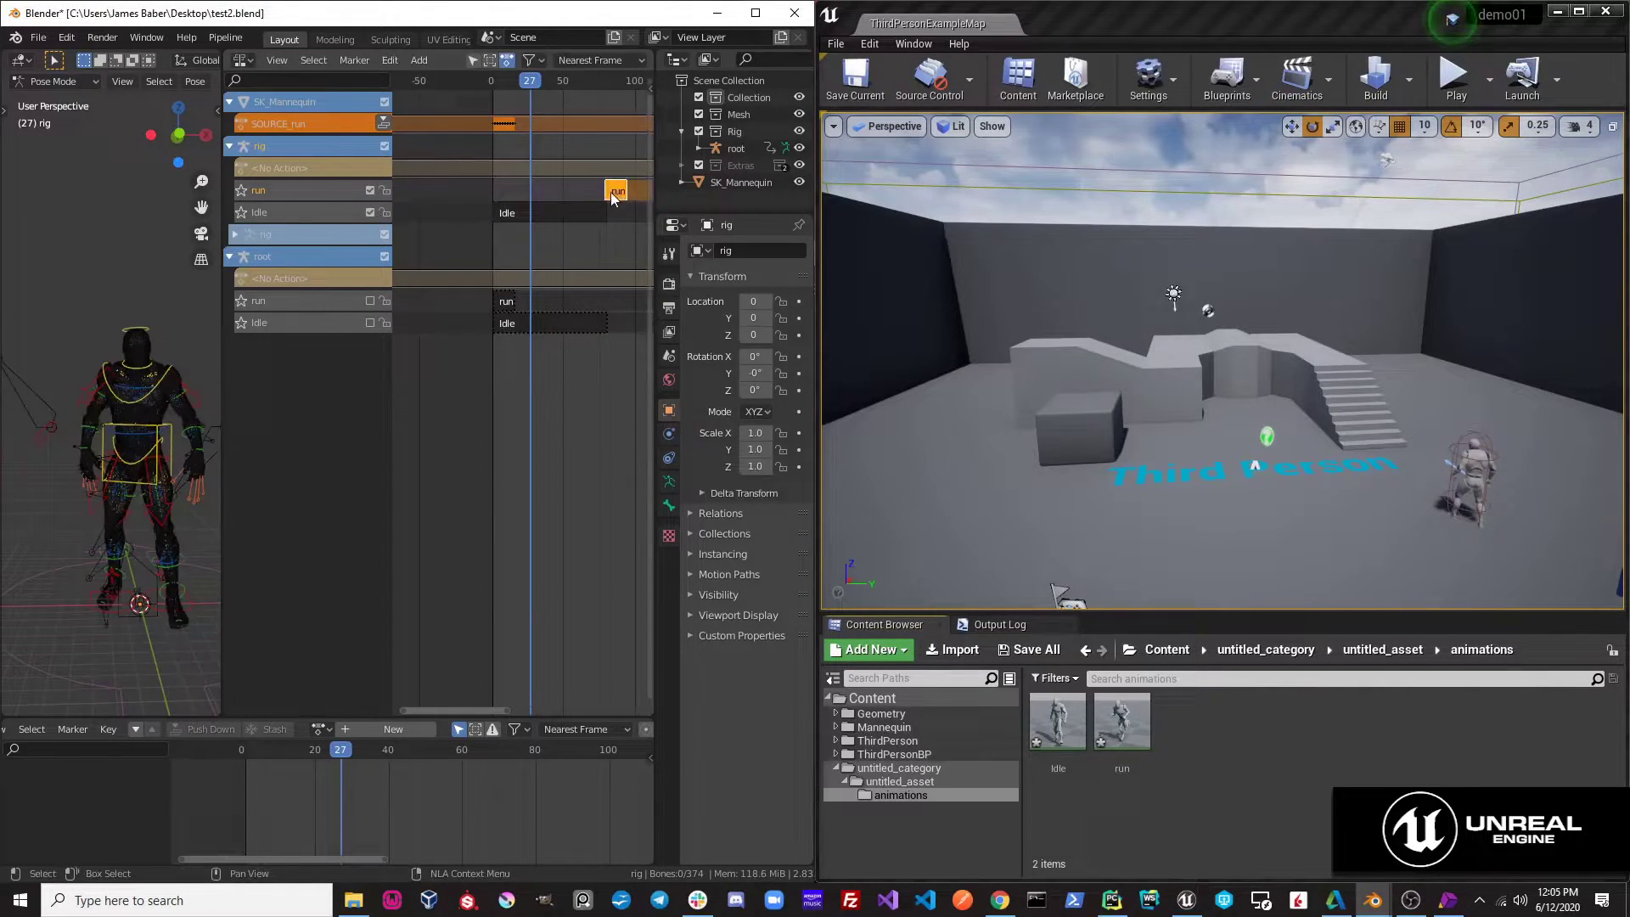
{"action": "left_click_drag", "start_coordinate": [548, 82], "coordinate": [571, 111]}
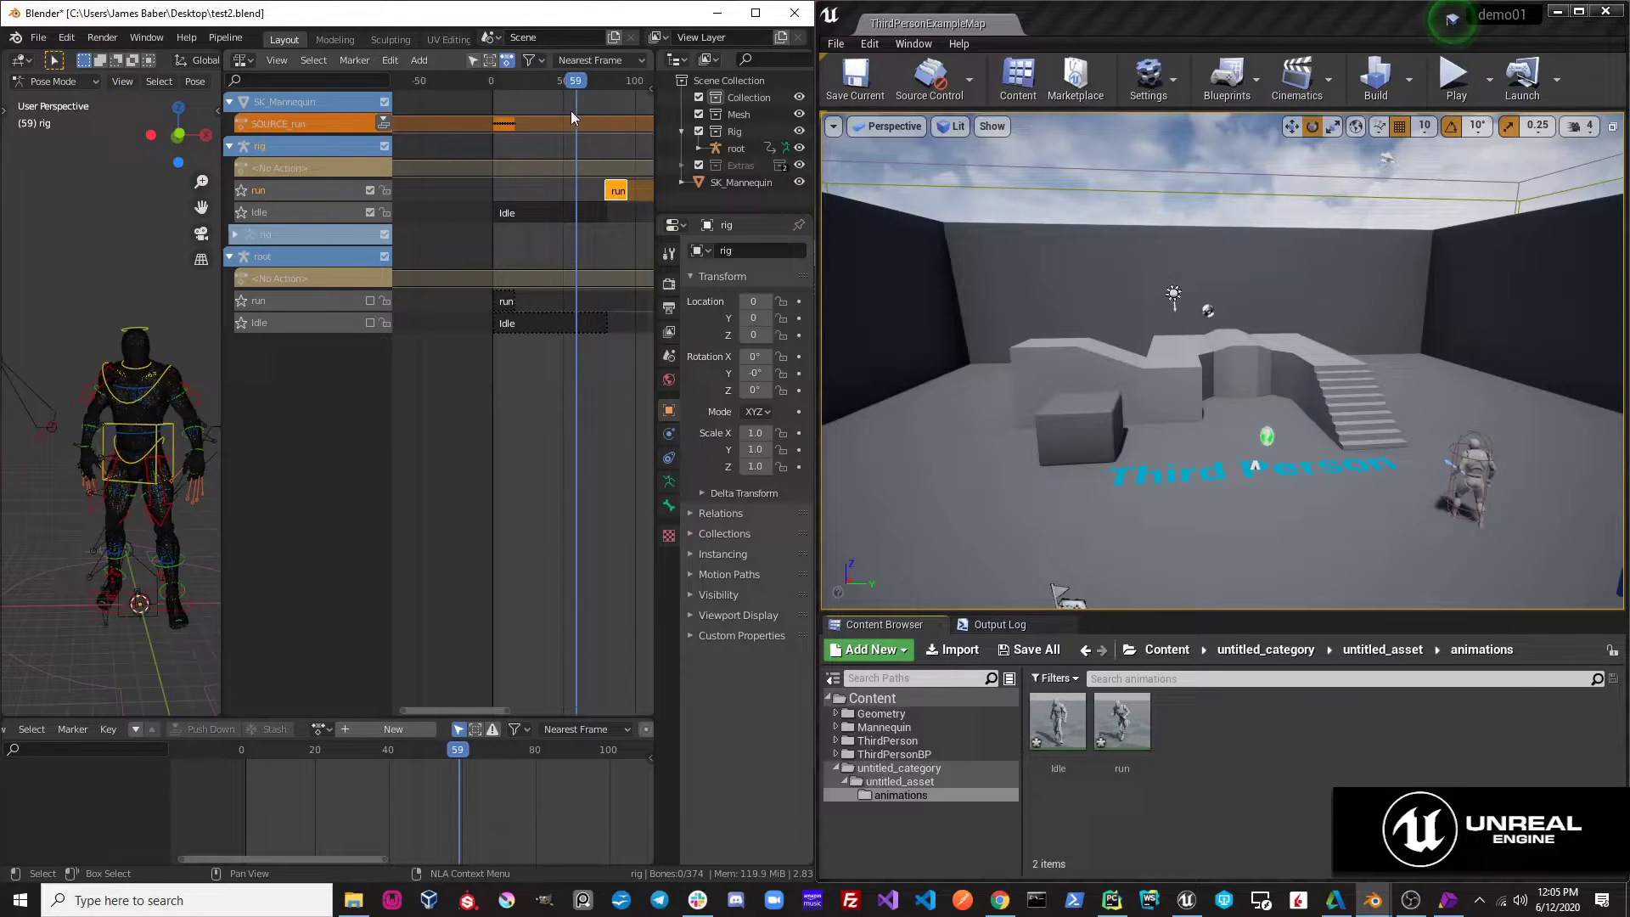
Switch to Unreal and delete the Idle and run animation assets from the animations folder
{"action": "left_click", "coordinate": [1037, 741]}
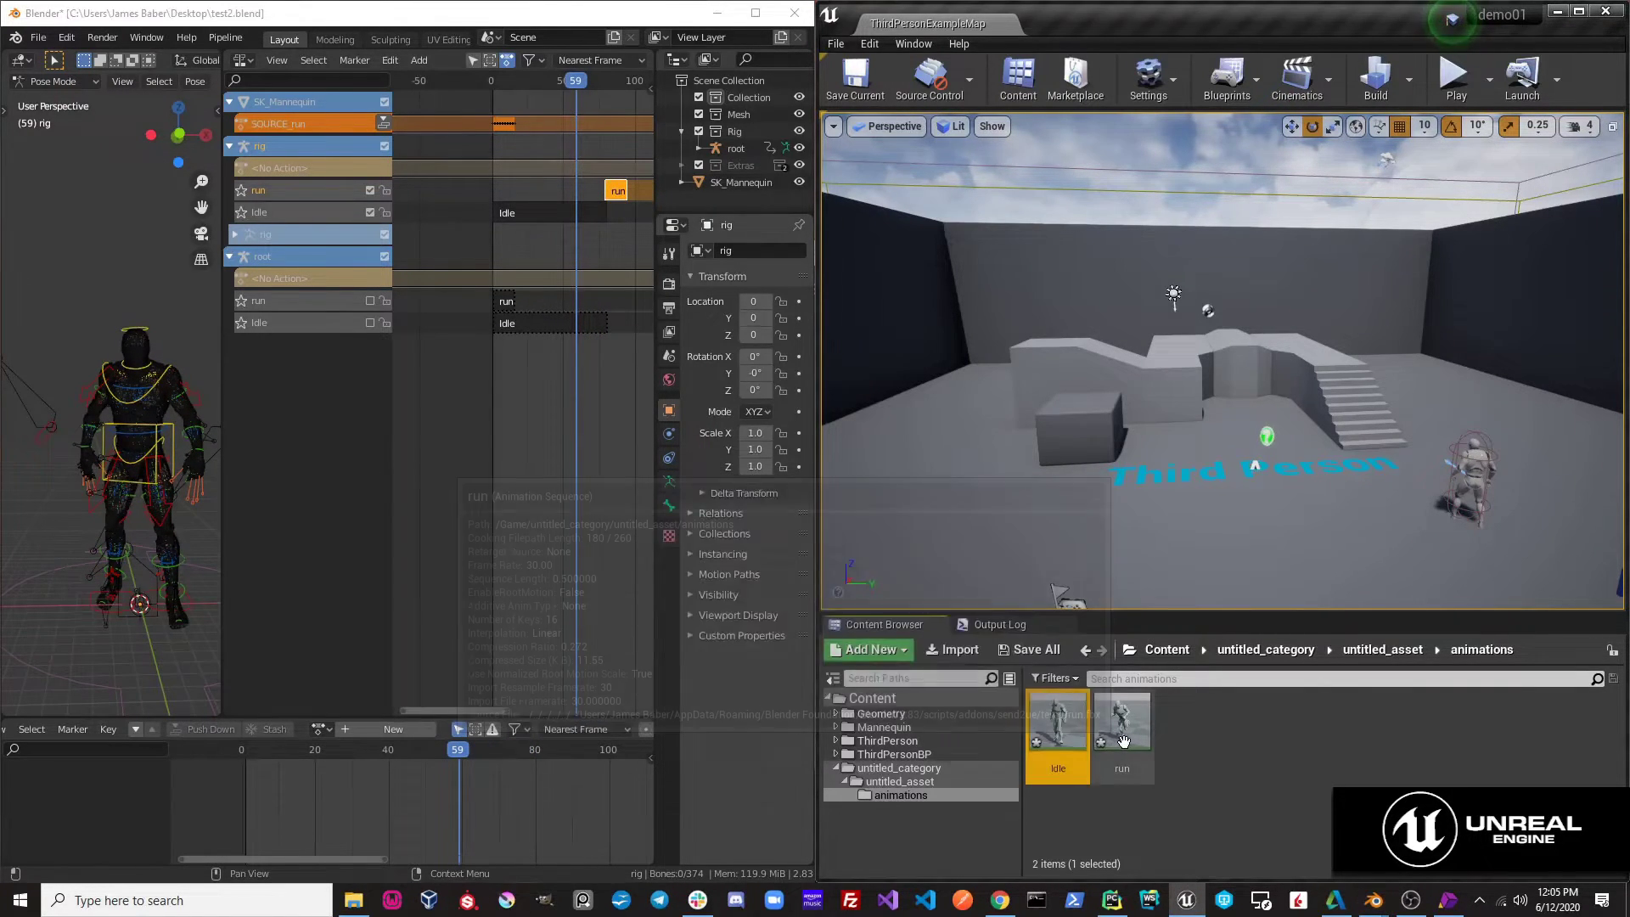
{"action": "left_click", "coordinate": [1122, 726], "text": "ctrl"}
{"action": "right_click", "coordinate": [1124, 734]}
{"action": "left_click", "coordinate": [1184, 454]}
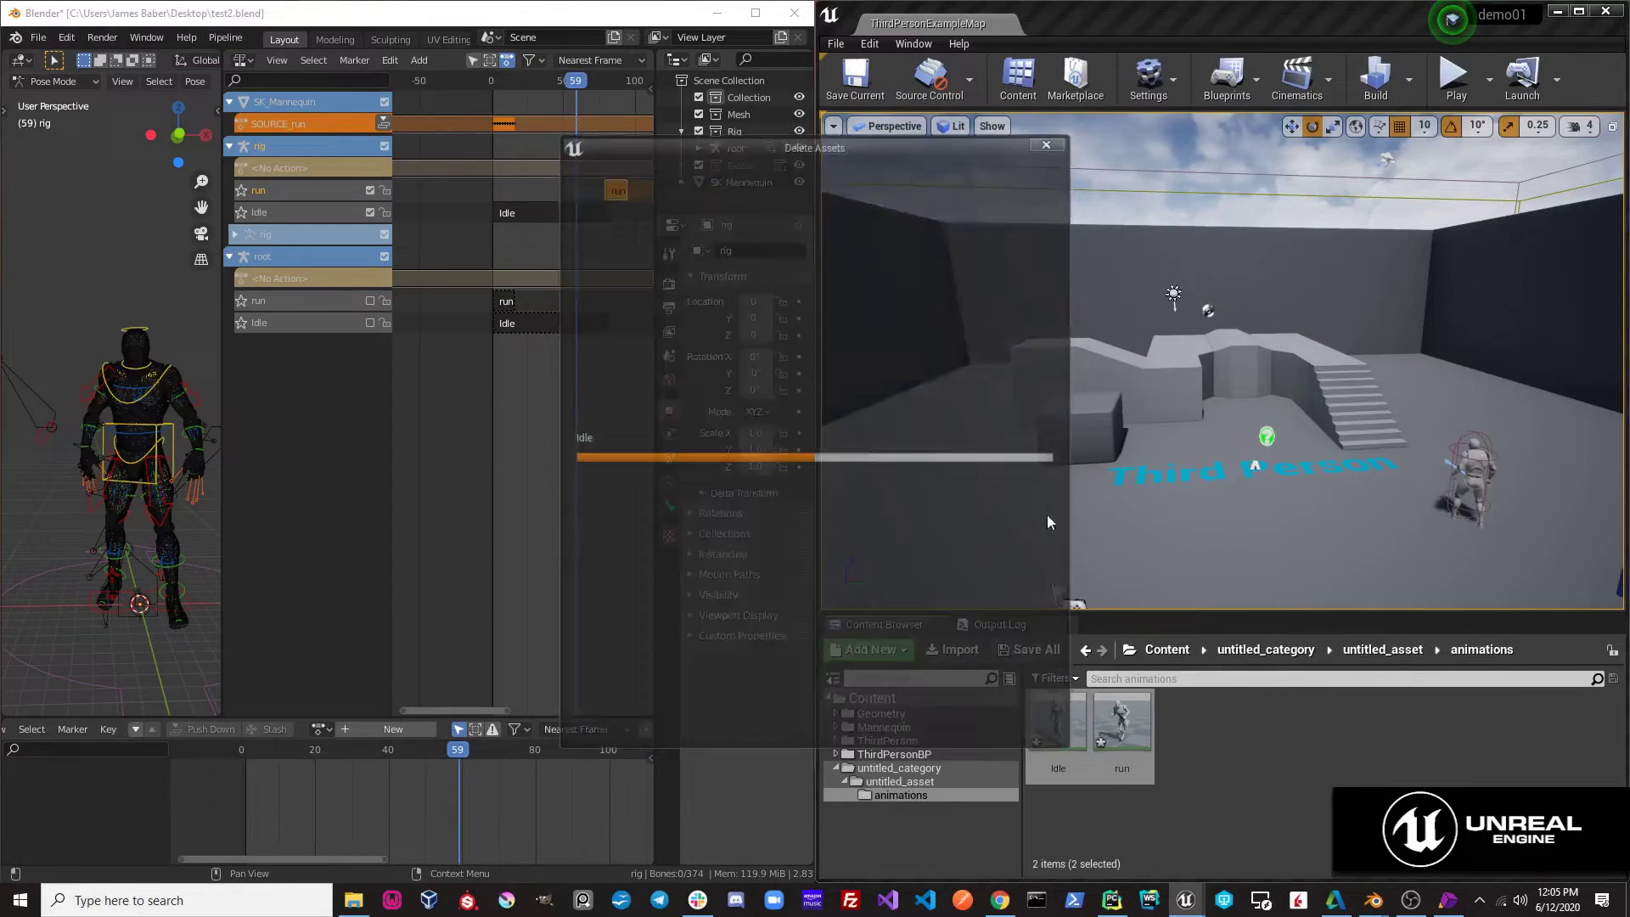
{"action": "left_click", "coordinate": [784, 718]}
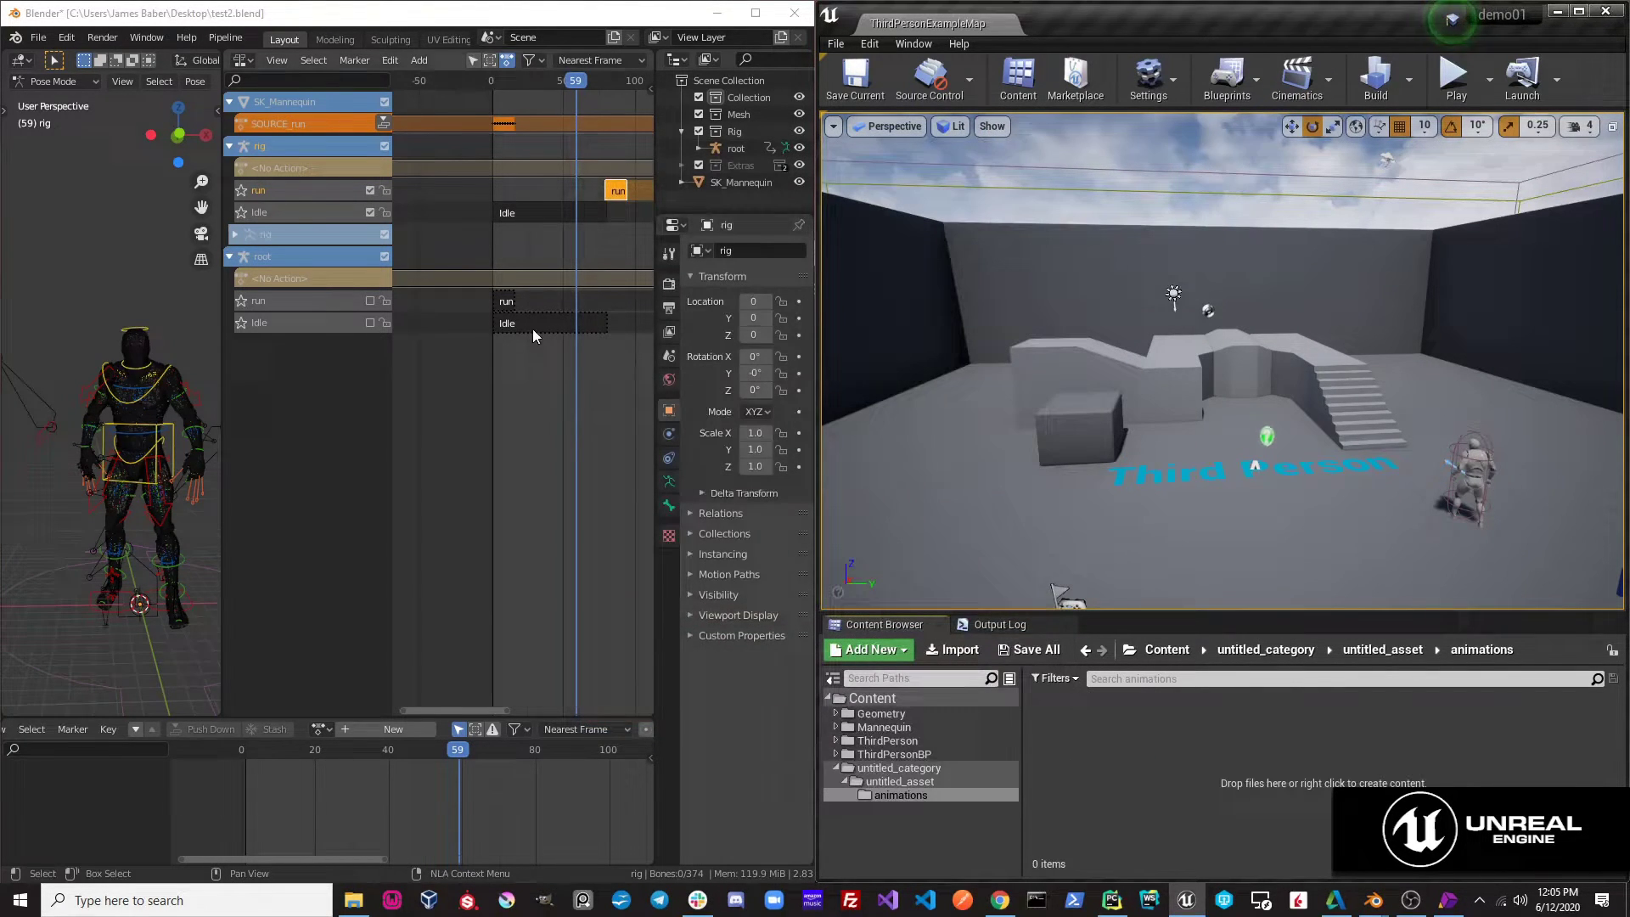
Switch back to Blender and export the control rig's animations again with Send to Unreal
{"action": "left_click", "coordinate": [228, 39]}
{"action": "mouse_move", "coordinate": [246, 74]}
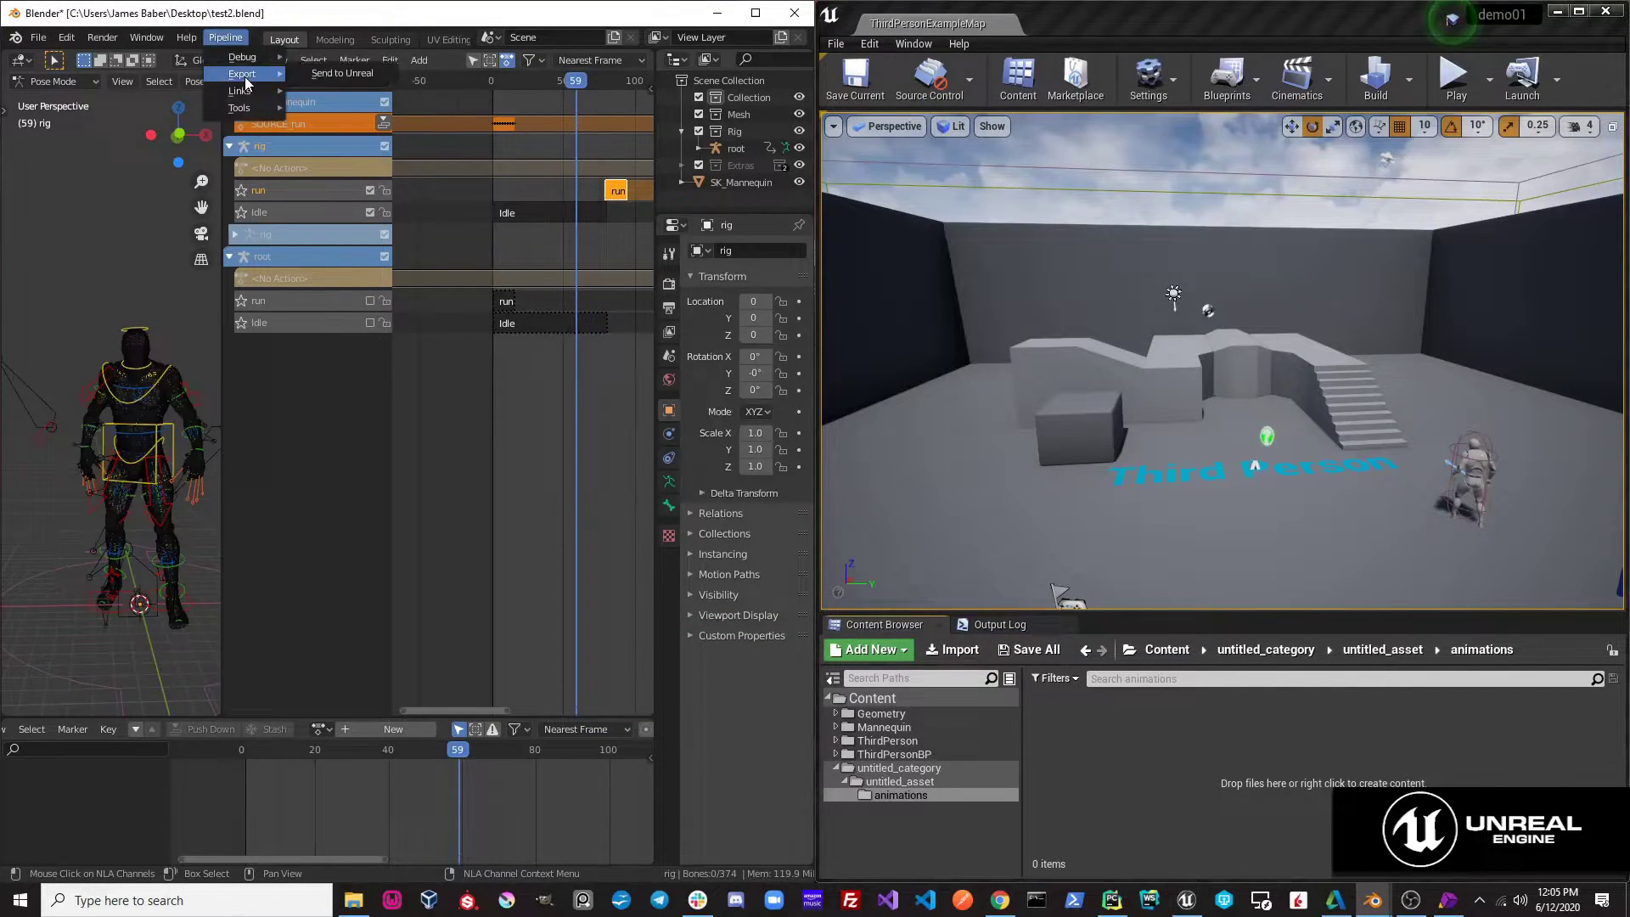
{"action": "left_click", "coordinate": [341, 75]}
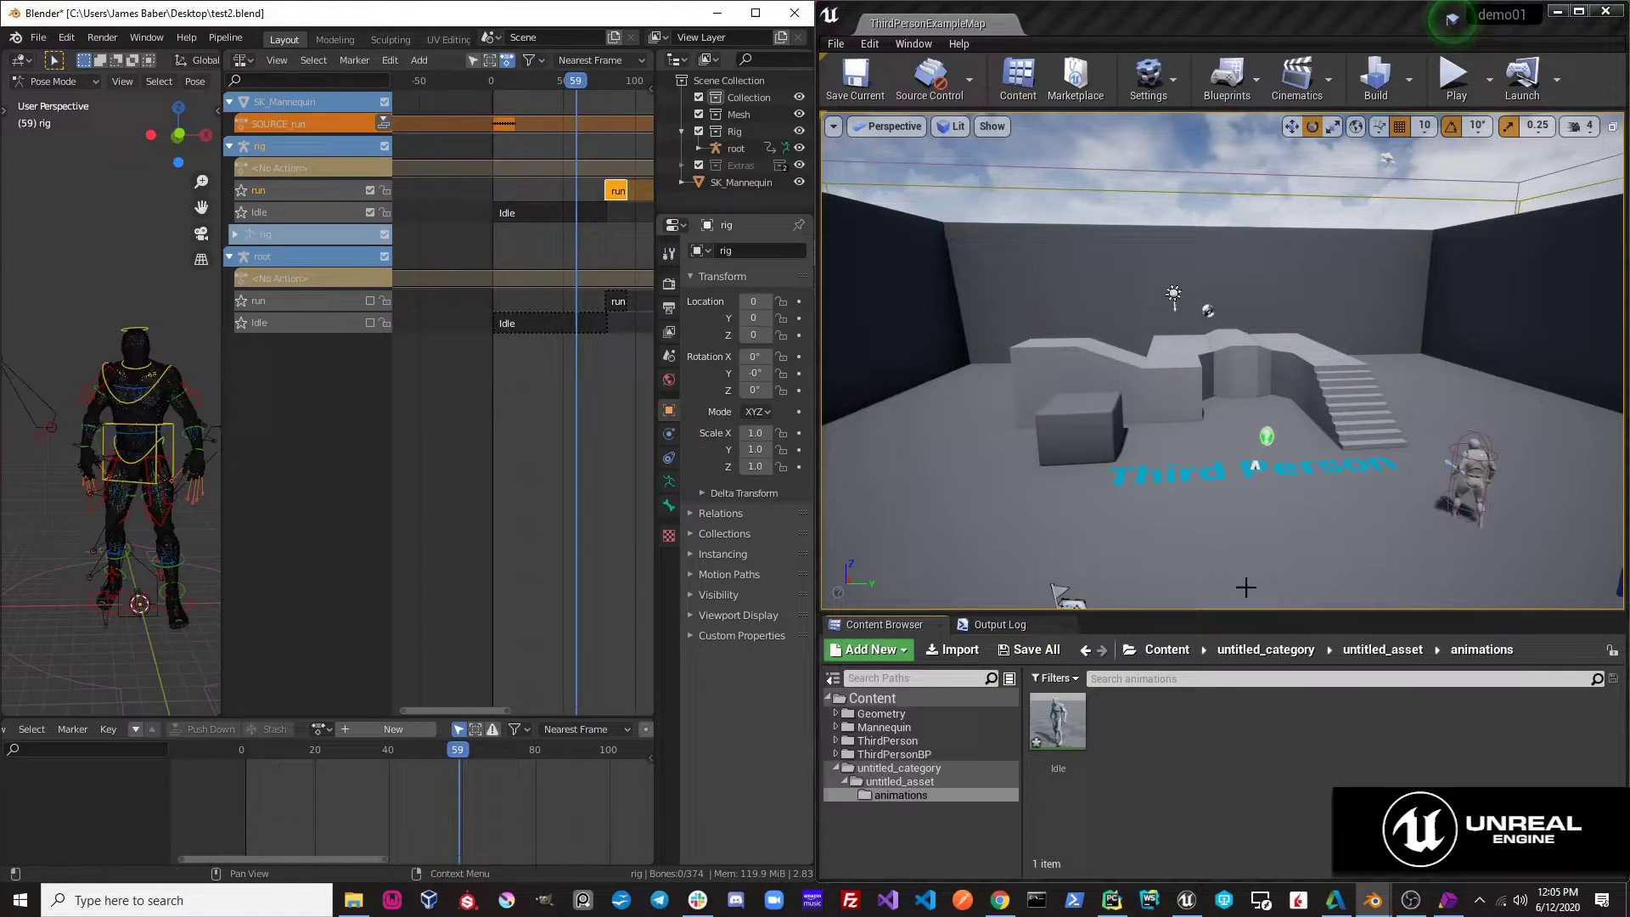
Check the newly imported Idle and run assets in Unreal, previewing the run animation before closing its editor
{"action": "left_click", "coordinate": [1190, 742]}
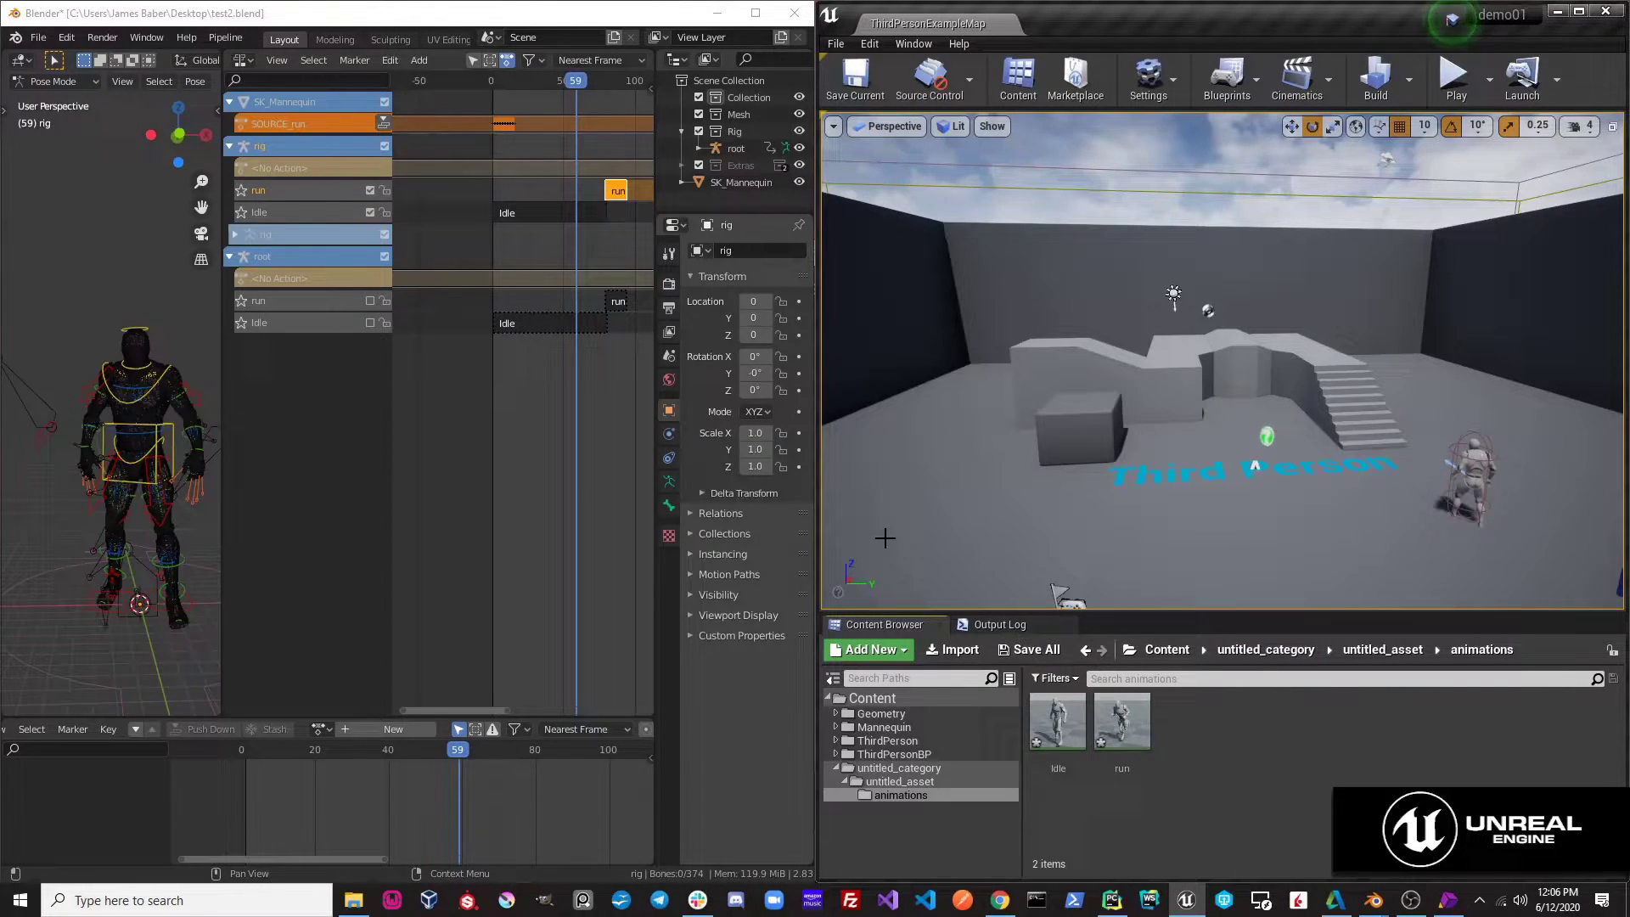
{"action": "double_click", "coordinate": [1058, 719]}
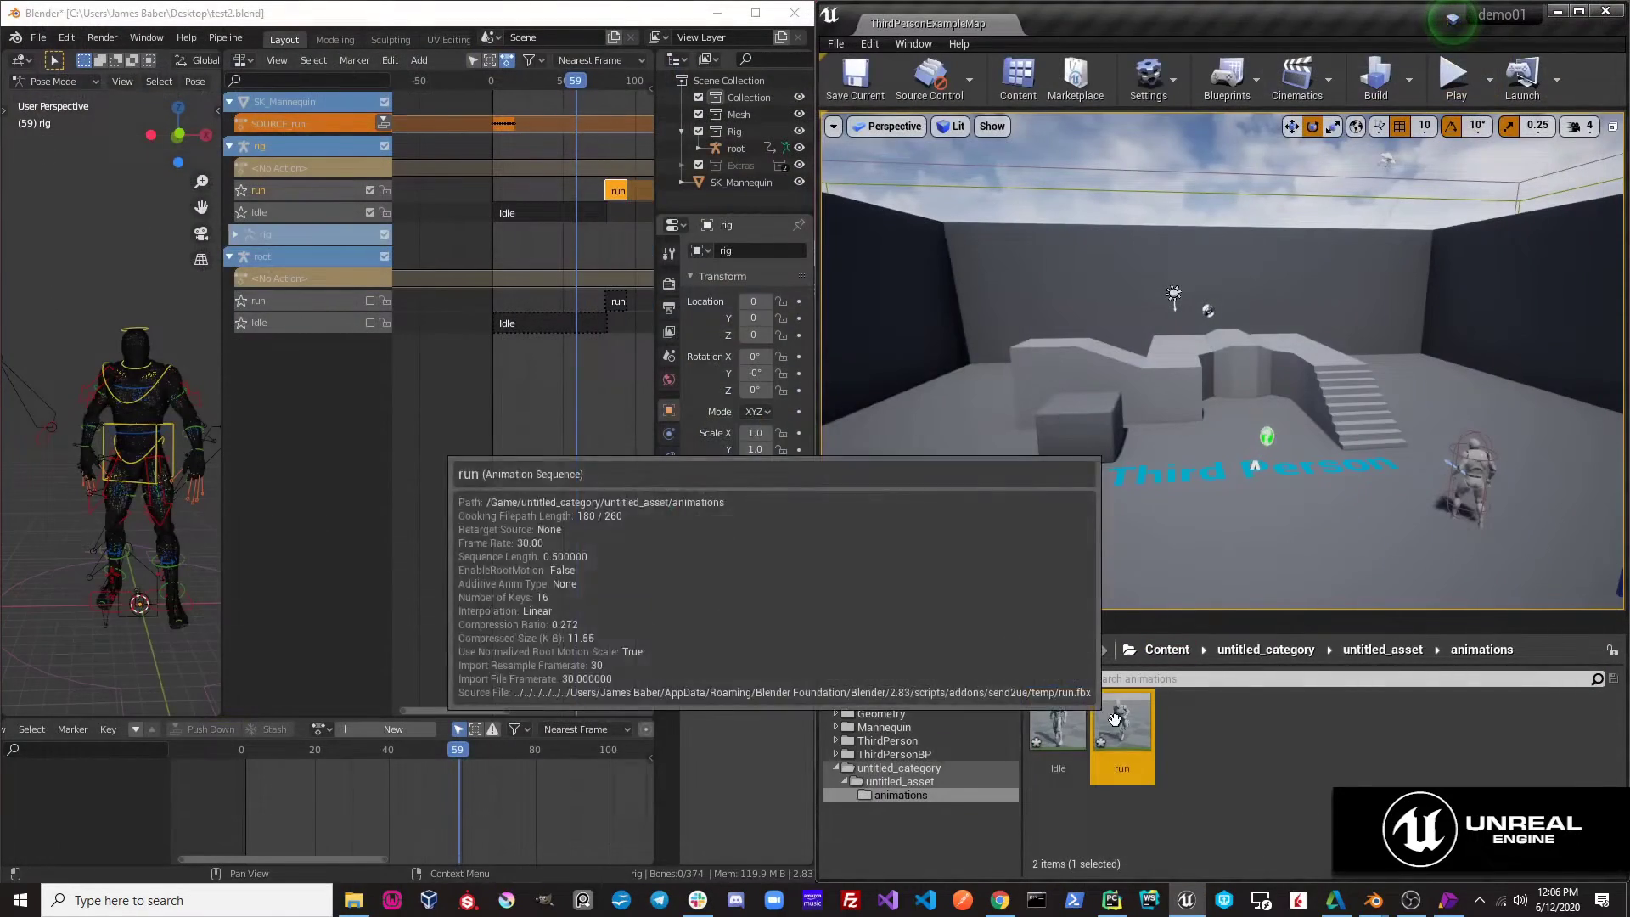
{"action": "double_click", "coordinate": [1115, 720]}
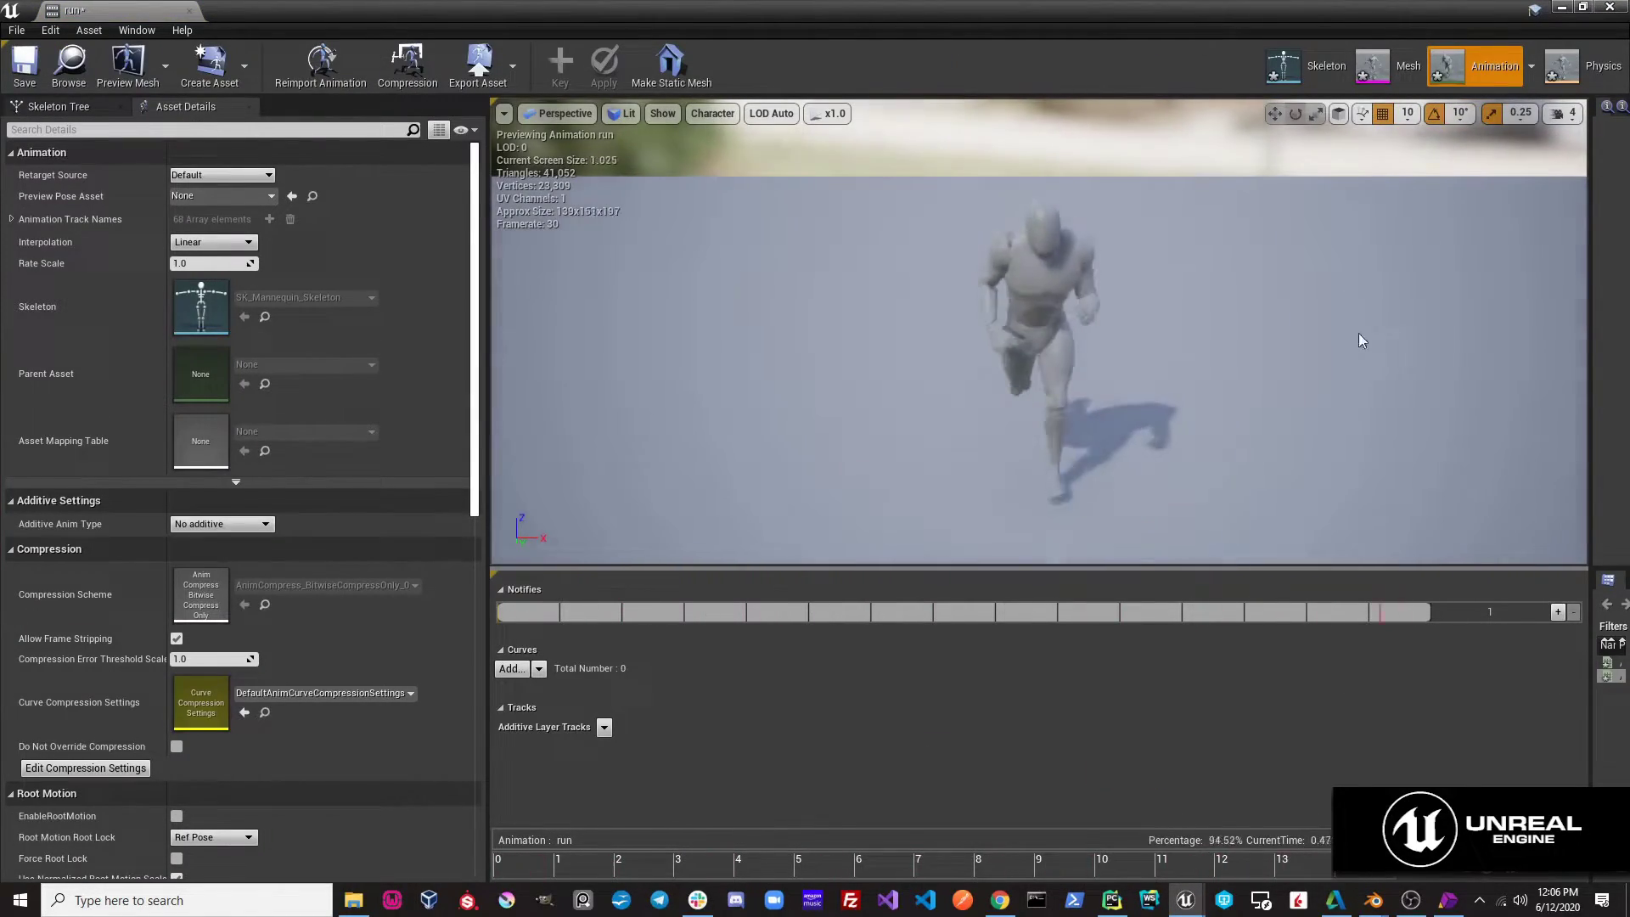
{"action": "left_click", "coordinate": [1610, 7]}
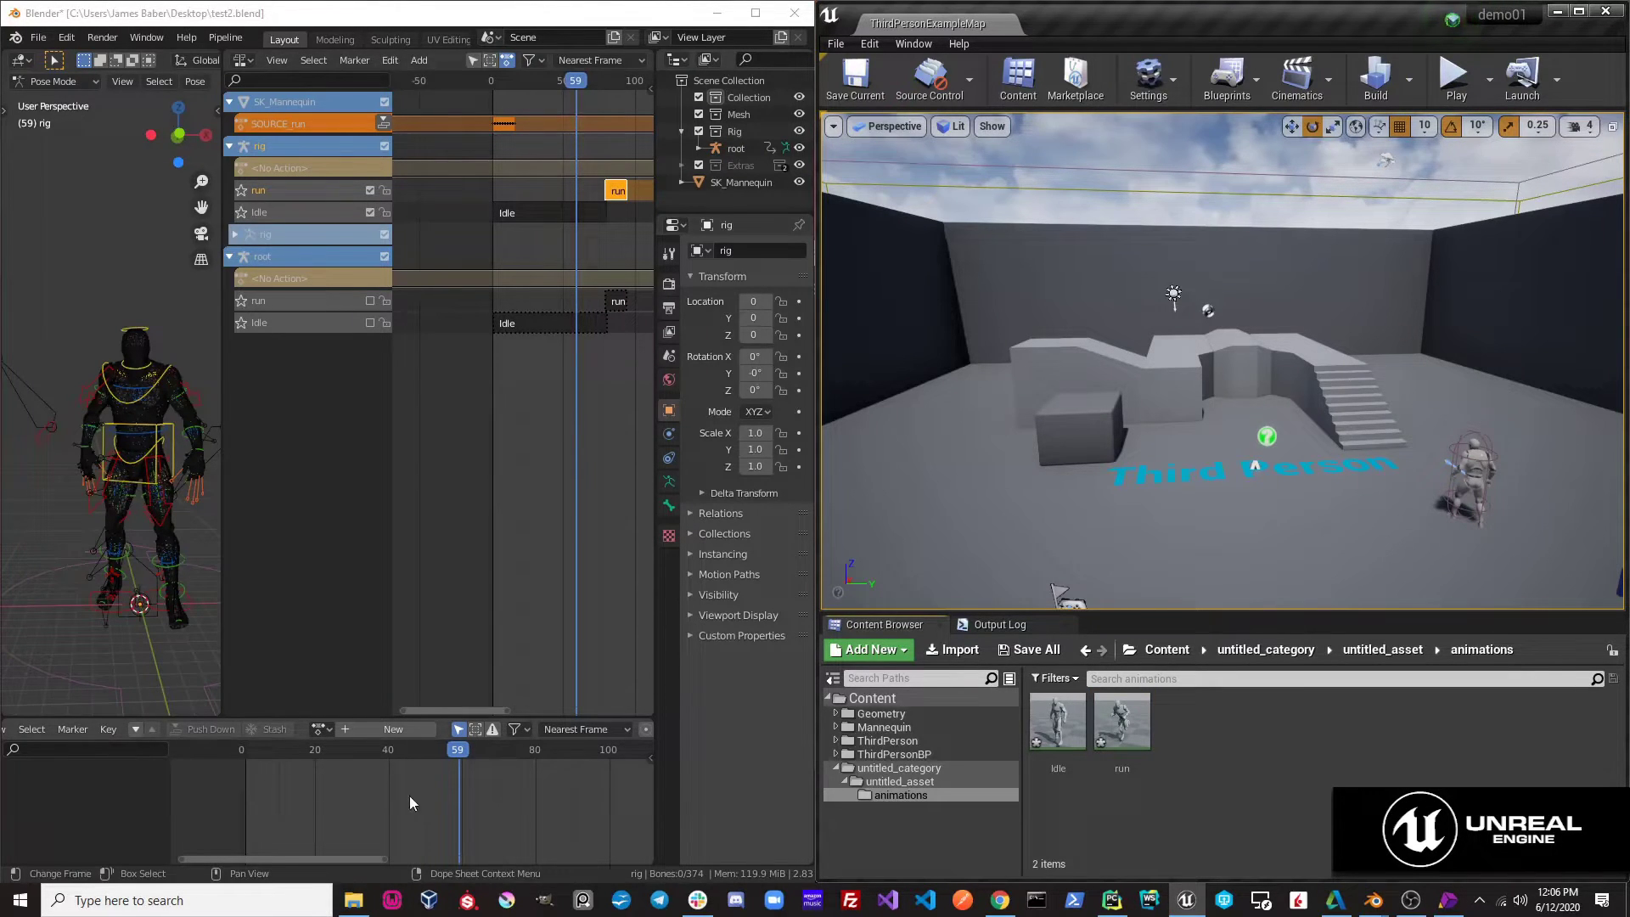
Turn off Auto sync control NLA strips to source in Send to Unreal's export preferences and close the preferences
{"action": "left_click", "coordinate": [66, 37]}
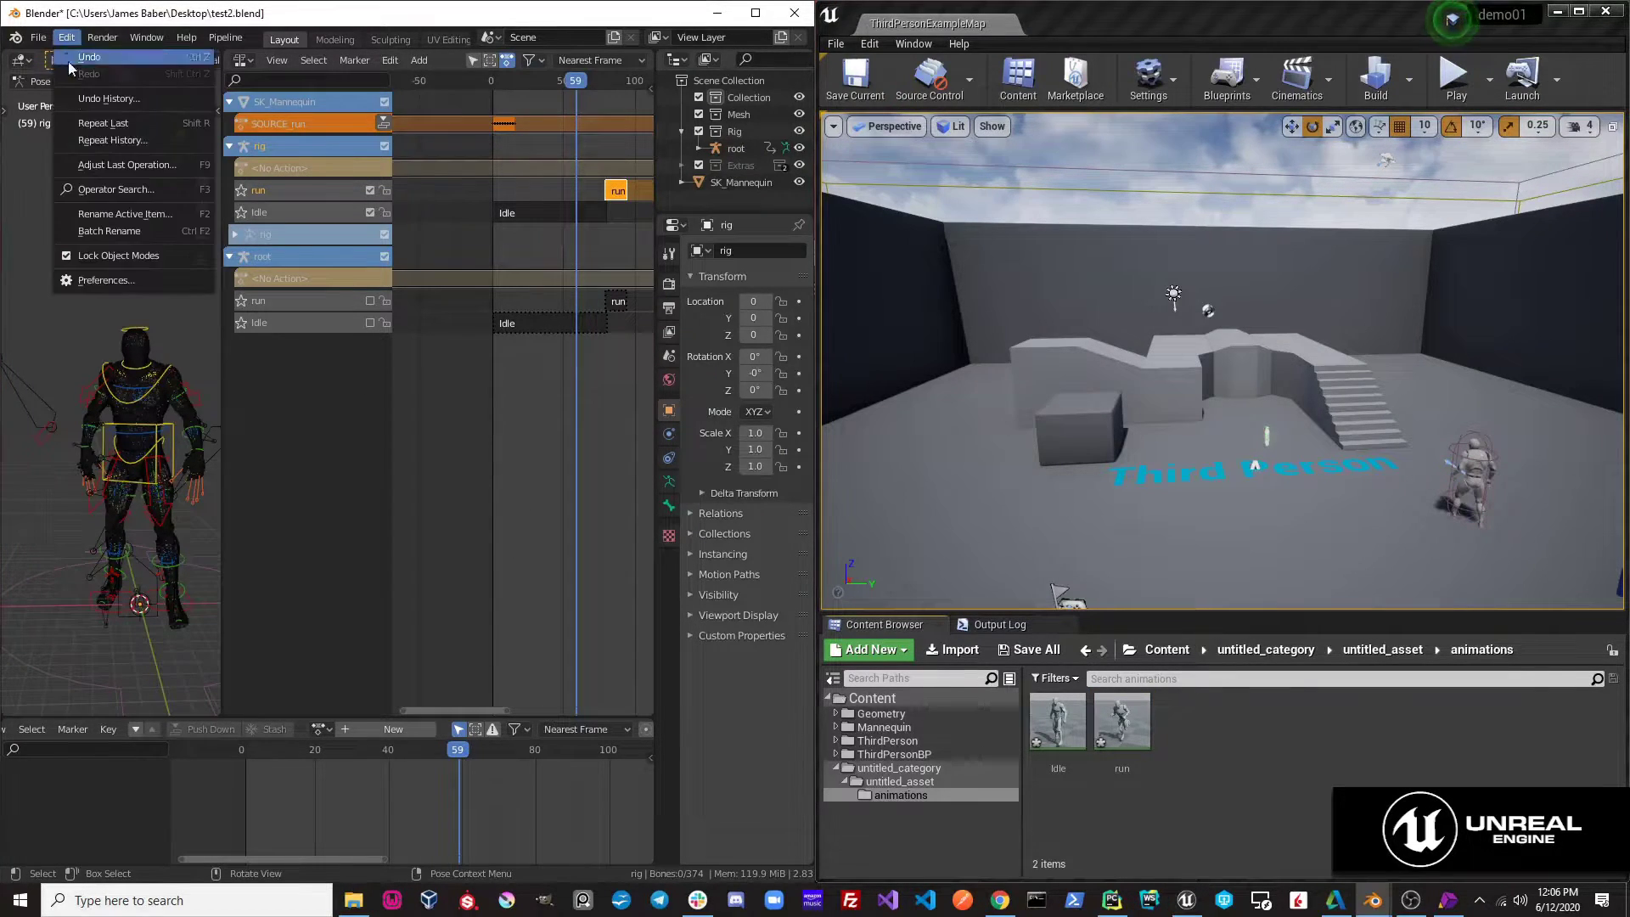
{"action": "left_click", "coordinate": [105, 280]}
{"action": "scroll", "coordinate": [840, 491], "scroll_direction": "down", "scroll_amount": 2}
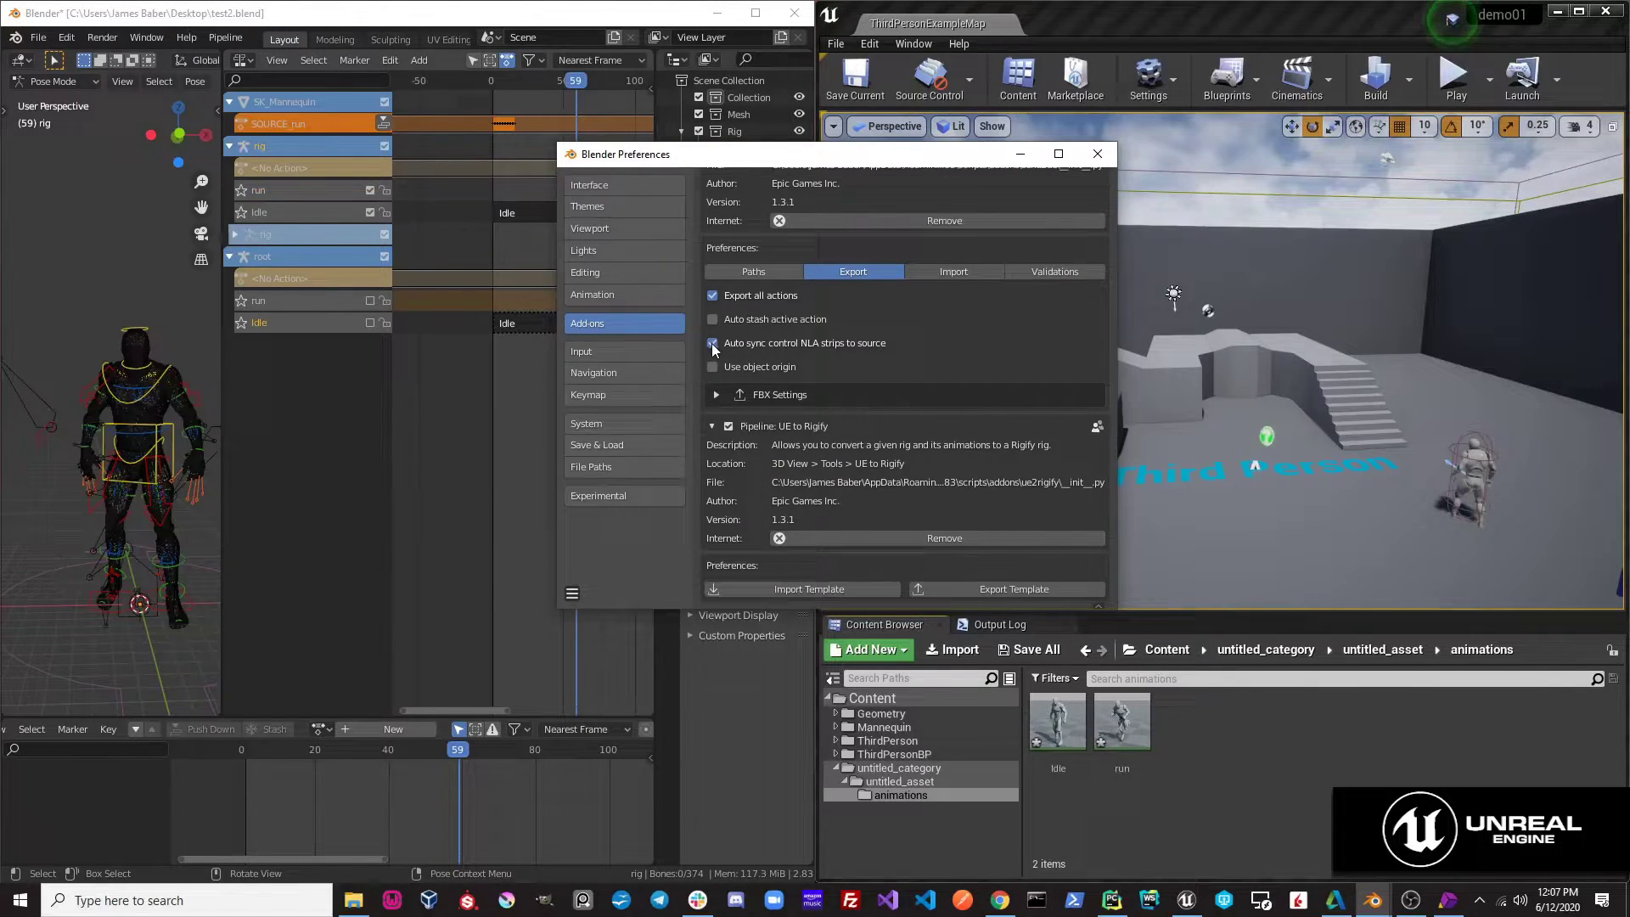
{"action": "left_click", "coordinate": [712, 342]}
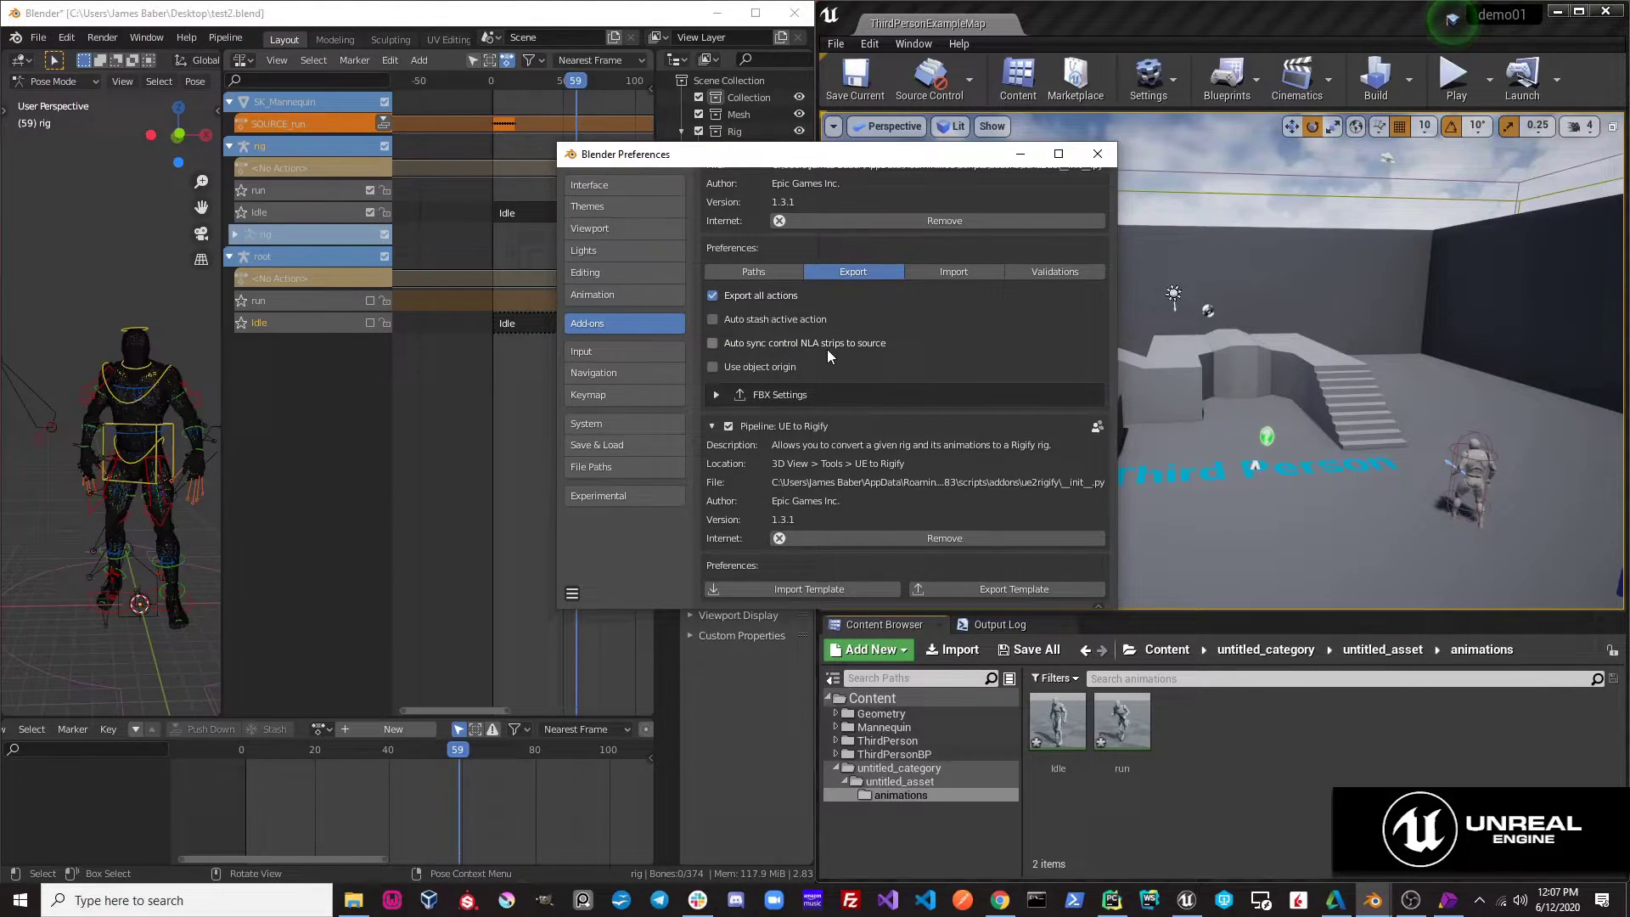
{"action": "left_click", "coordinate": [1098, 154]}
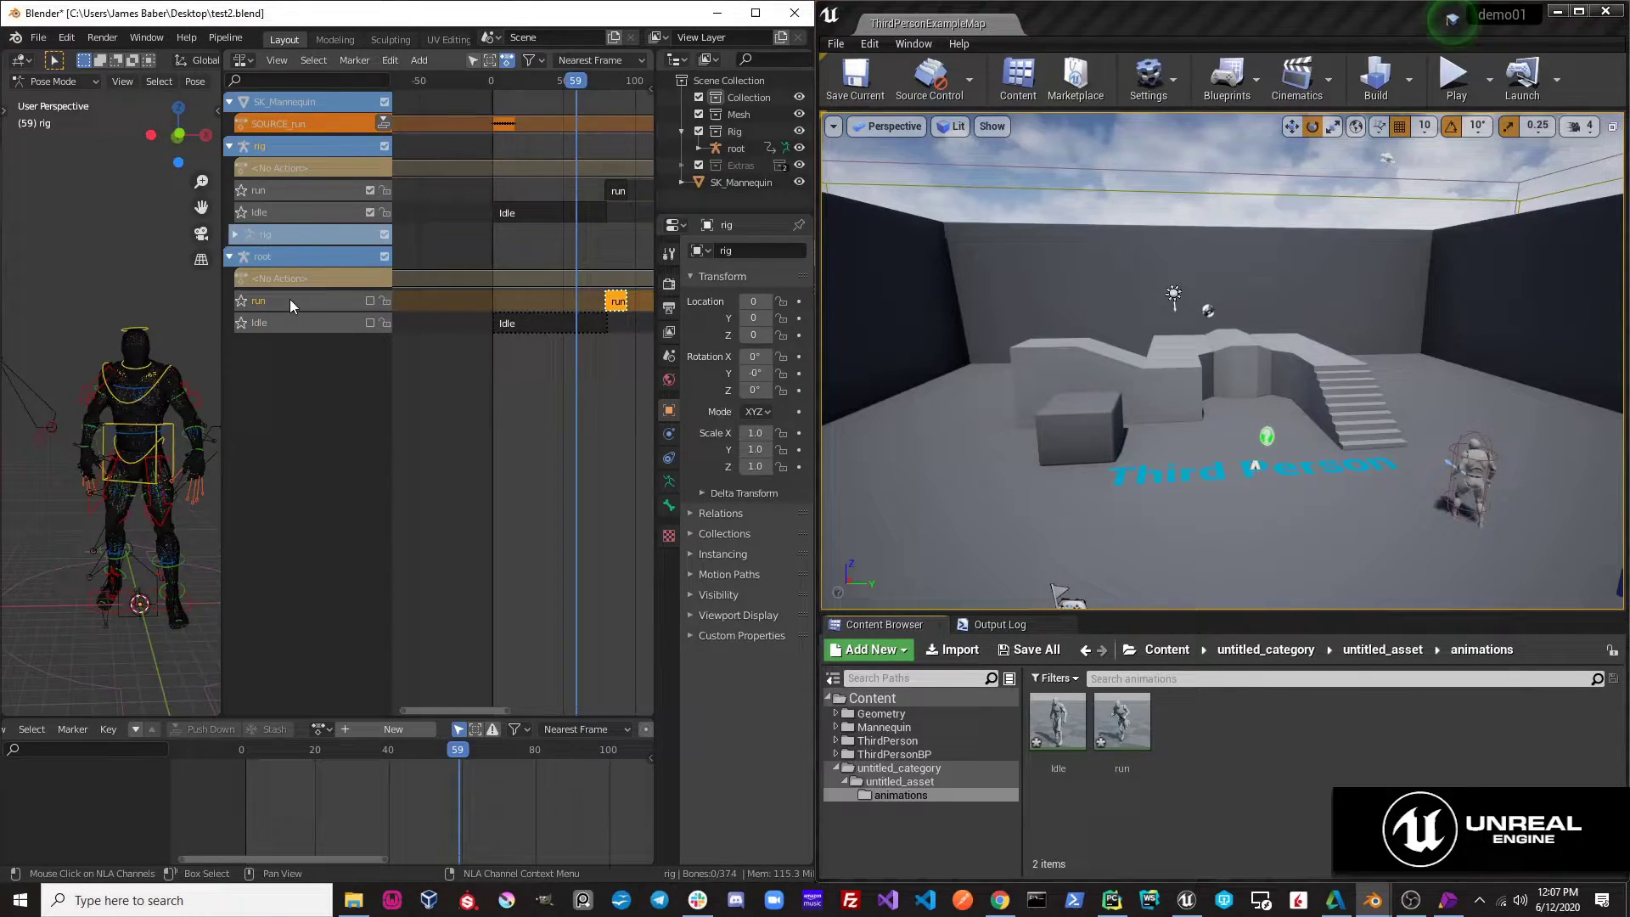
Delete the root source rig's run track and select its Idle strip, with the NLA editor maximized and its sidebar shown
{"action": "key", "text": "x"}
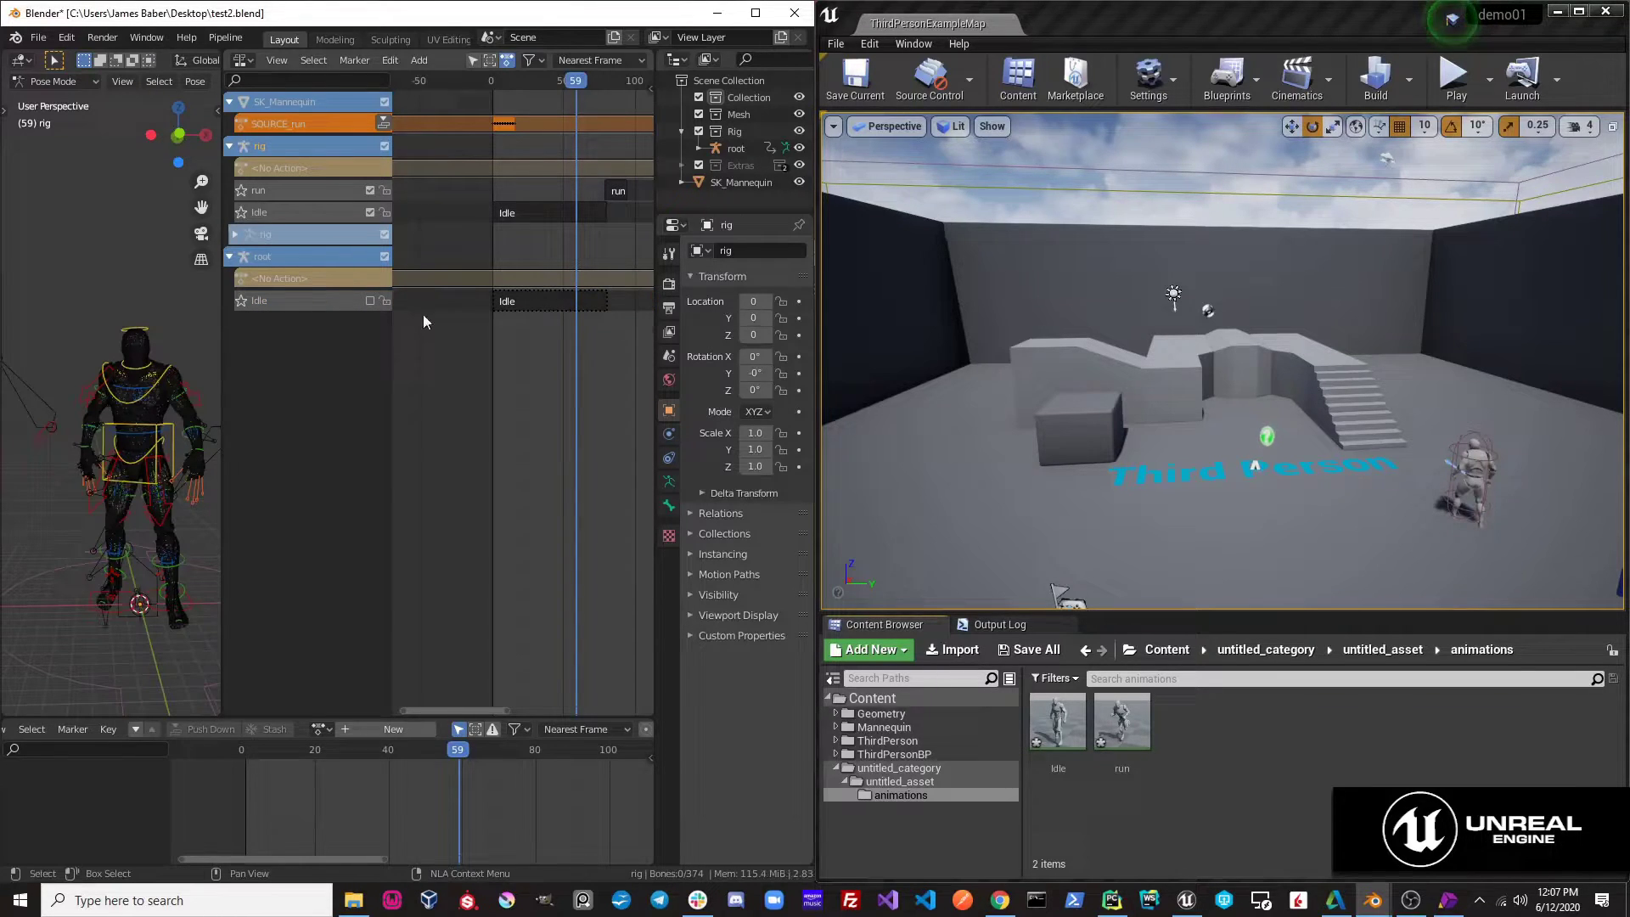
{"action": "left_click", "coordinate": [519, 304]}
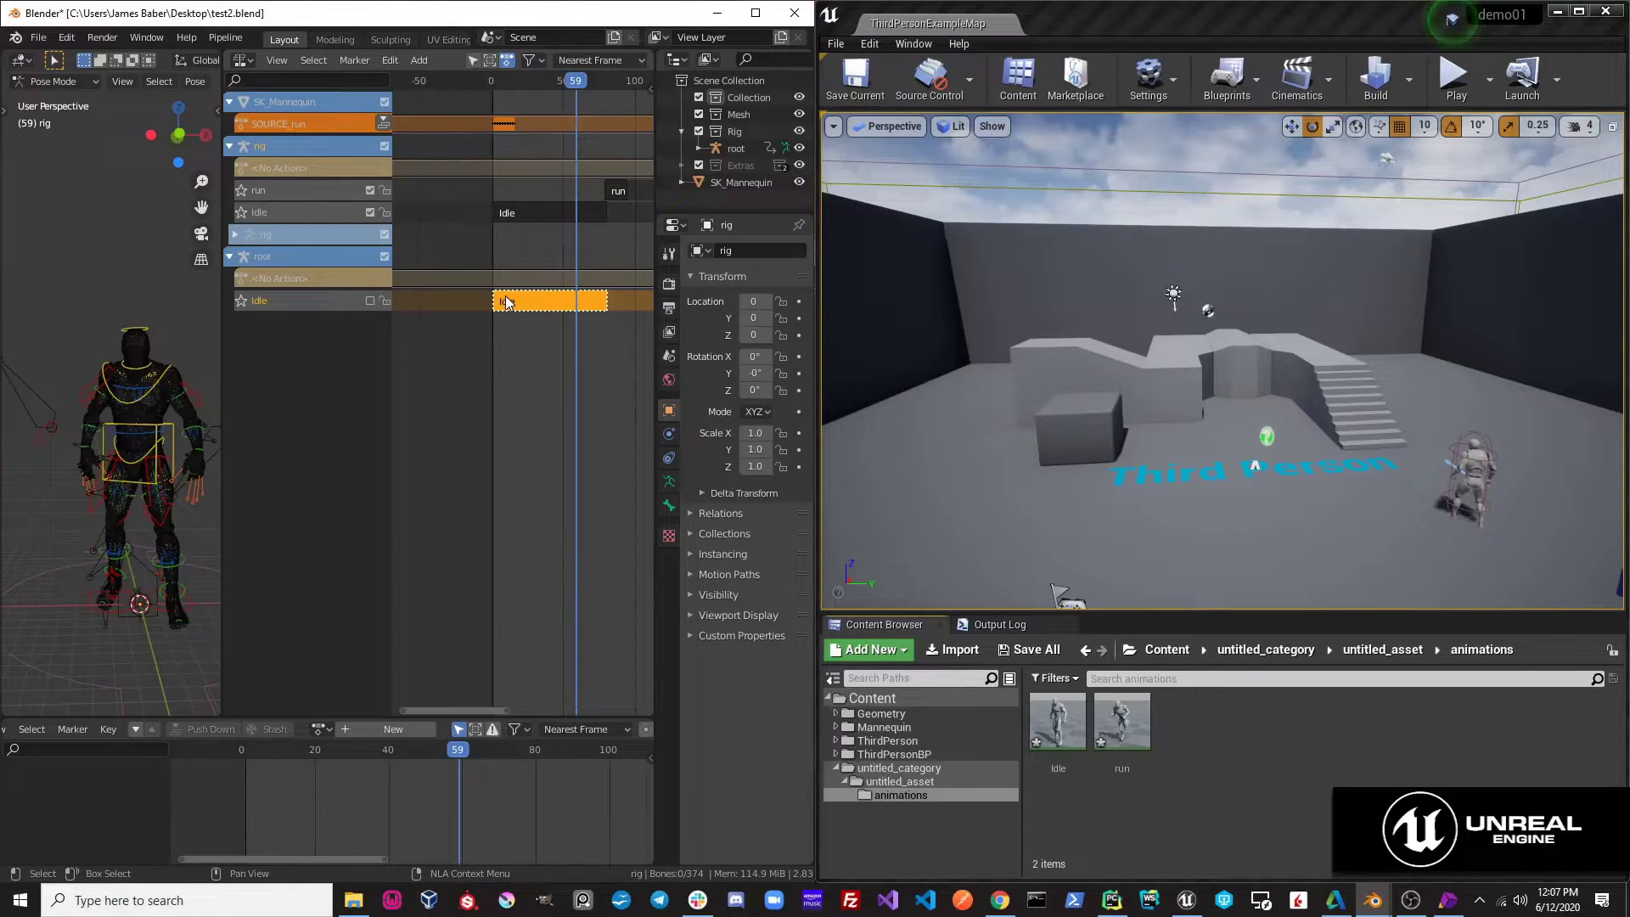
{"action": "key", "text": "ctrl+space"}
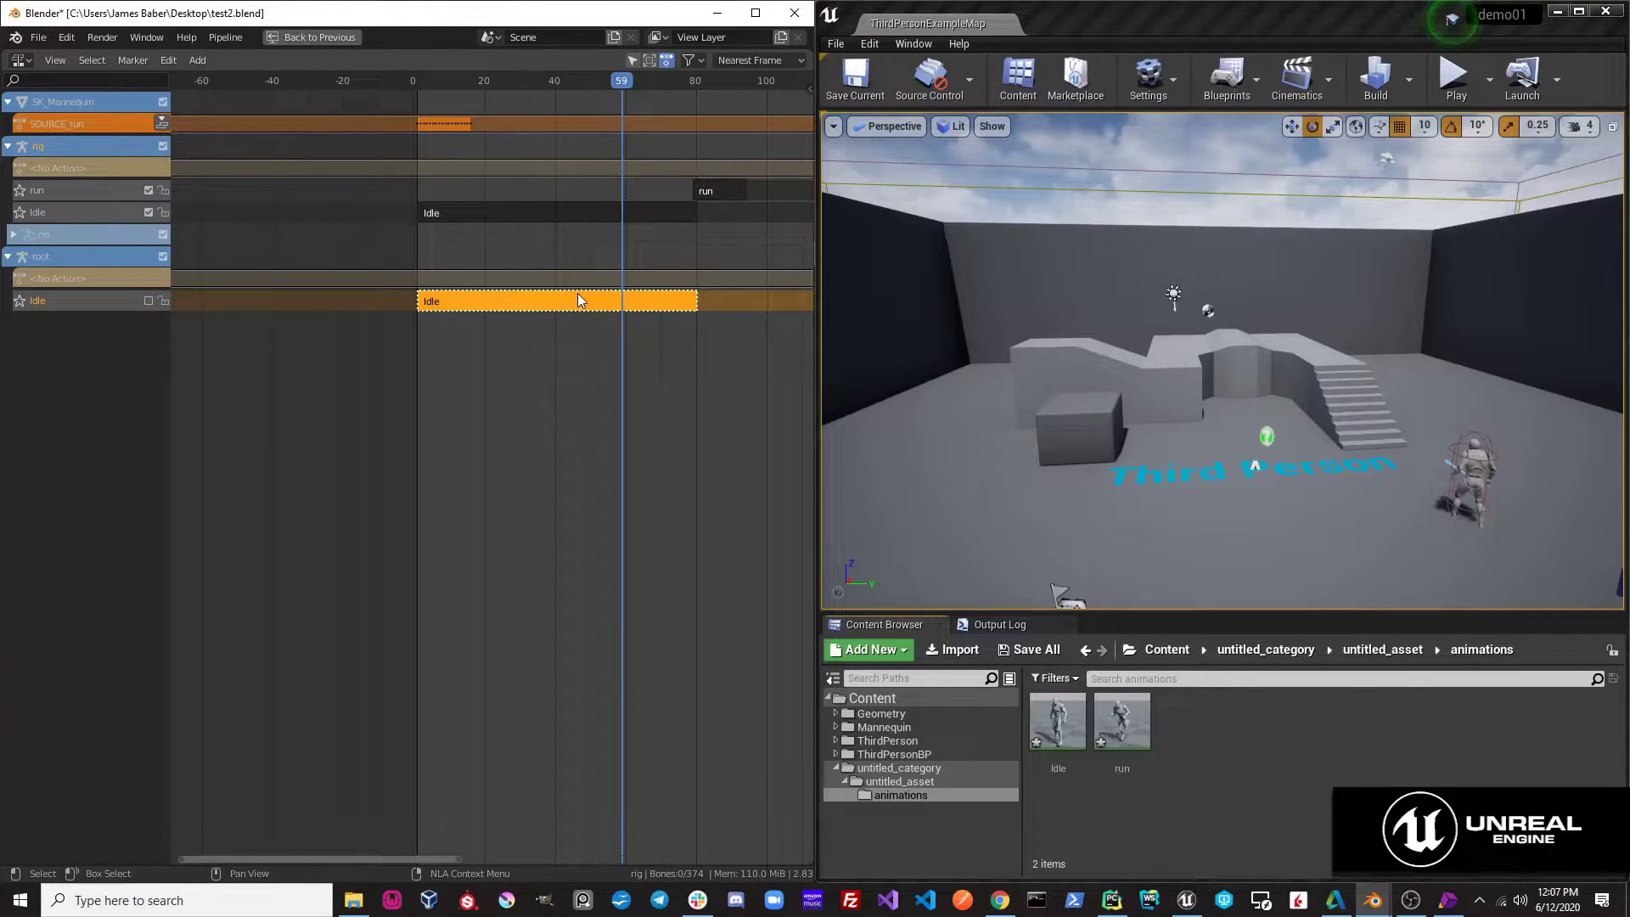
{"action": "key", "text": "n"}
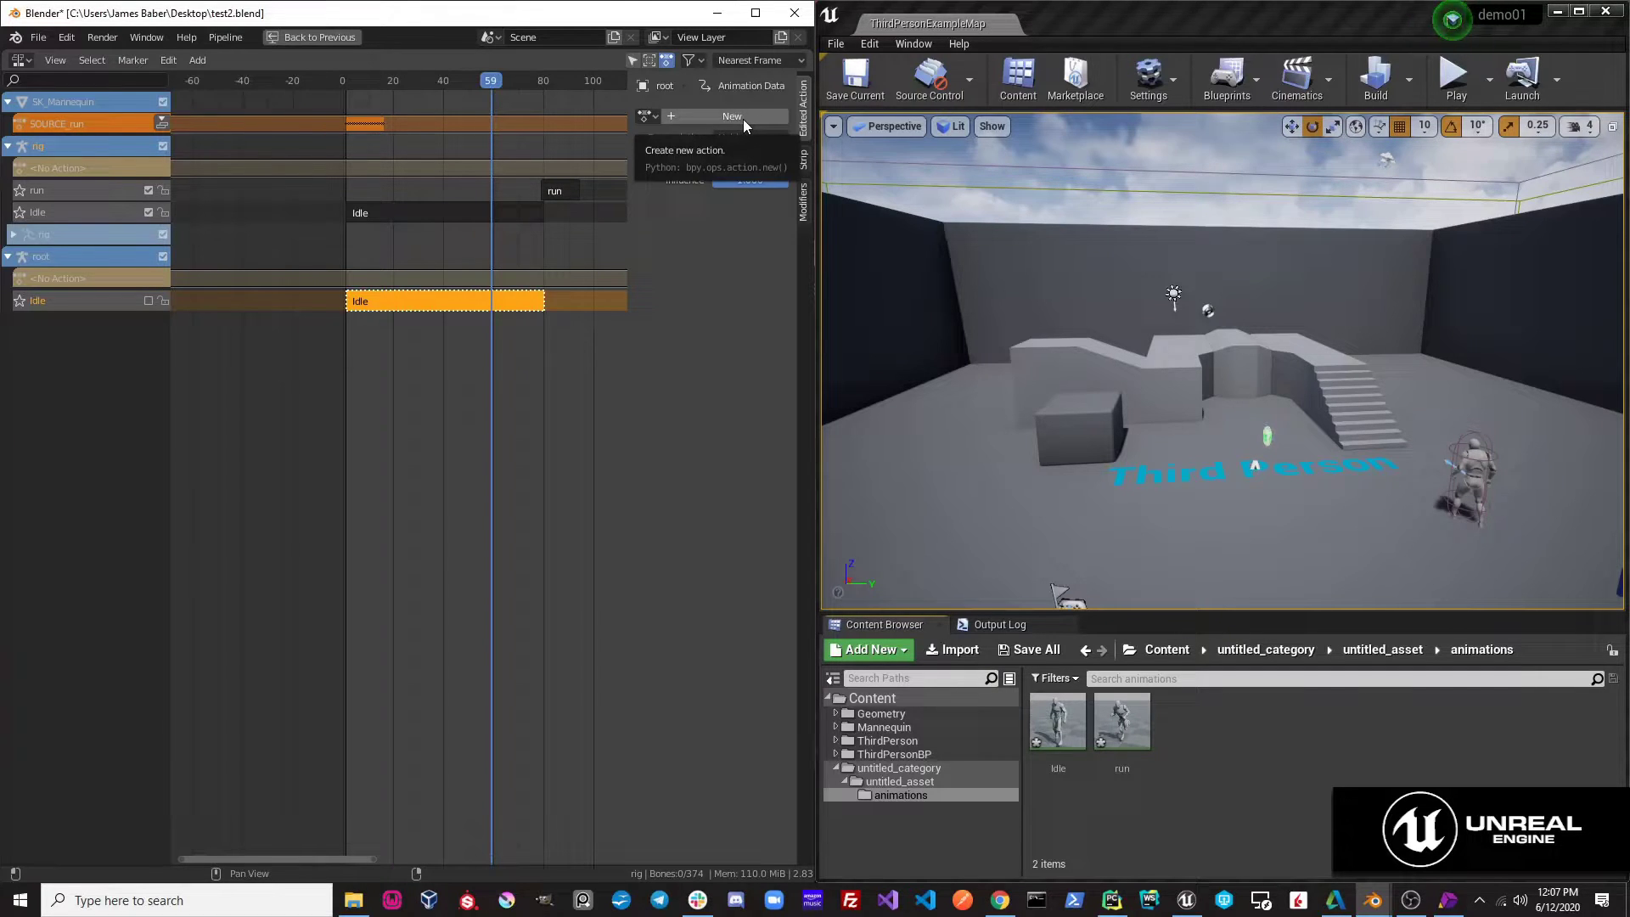
Create a new action on the root source rig and name it Combined
{"action": "left_click", "coordinate": [742, 119]}
{"action": "double_click", "coordinate": [701, 117]}
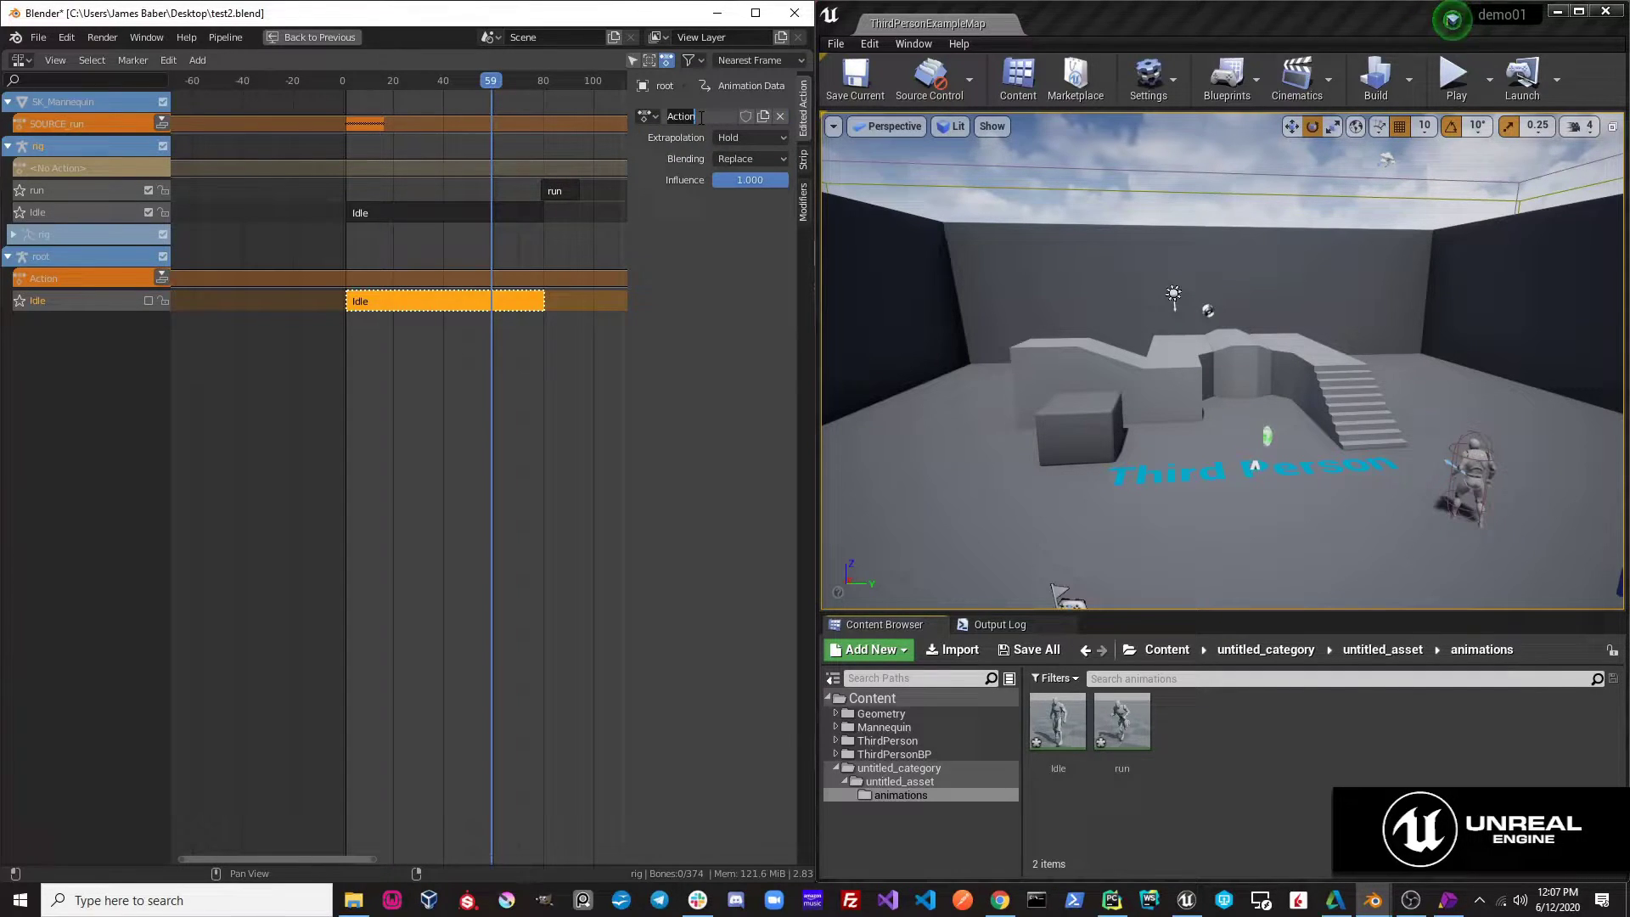
{"action": "type", "text": "Combind"}
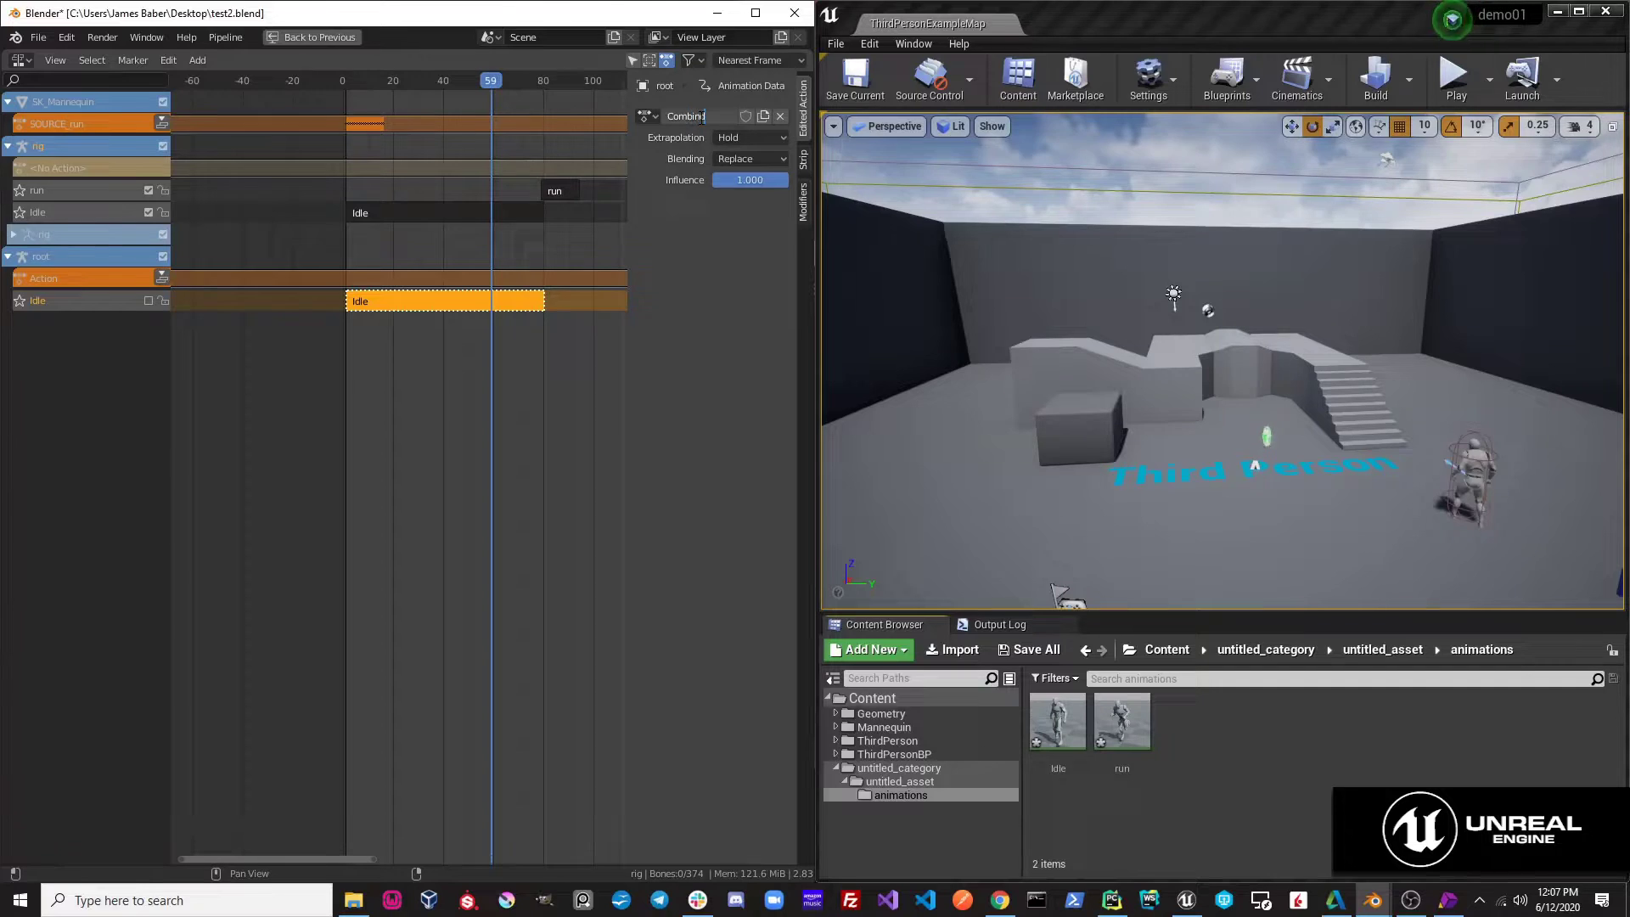
{"action": "key", "text": "Return"}
{"action": "double_click", "coordinate": [728, 114]}
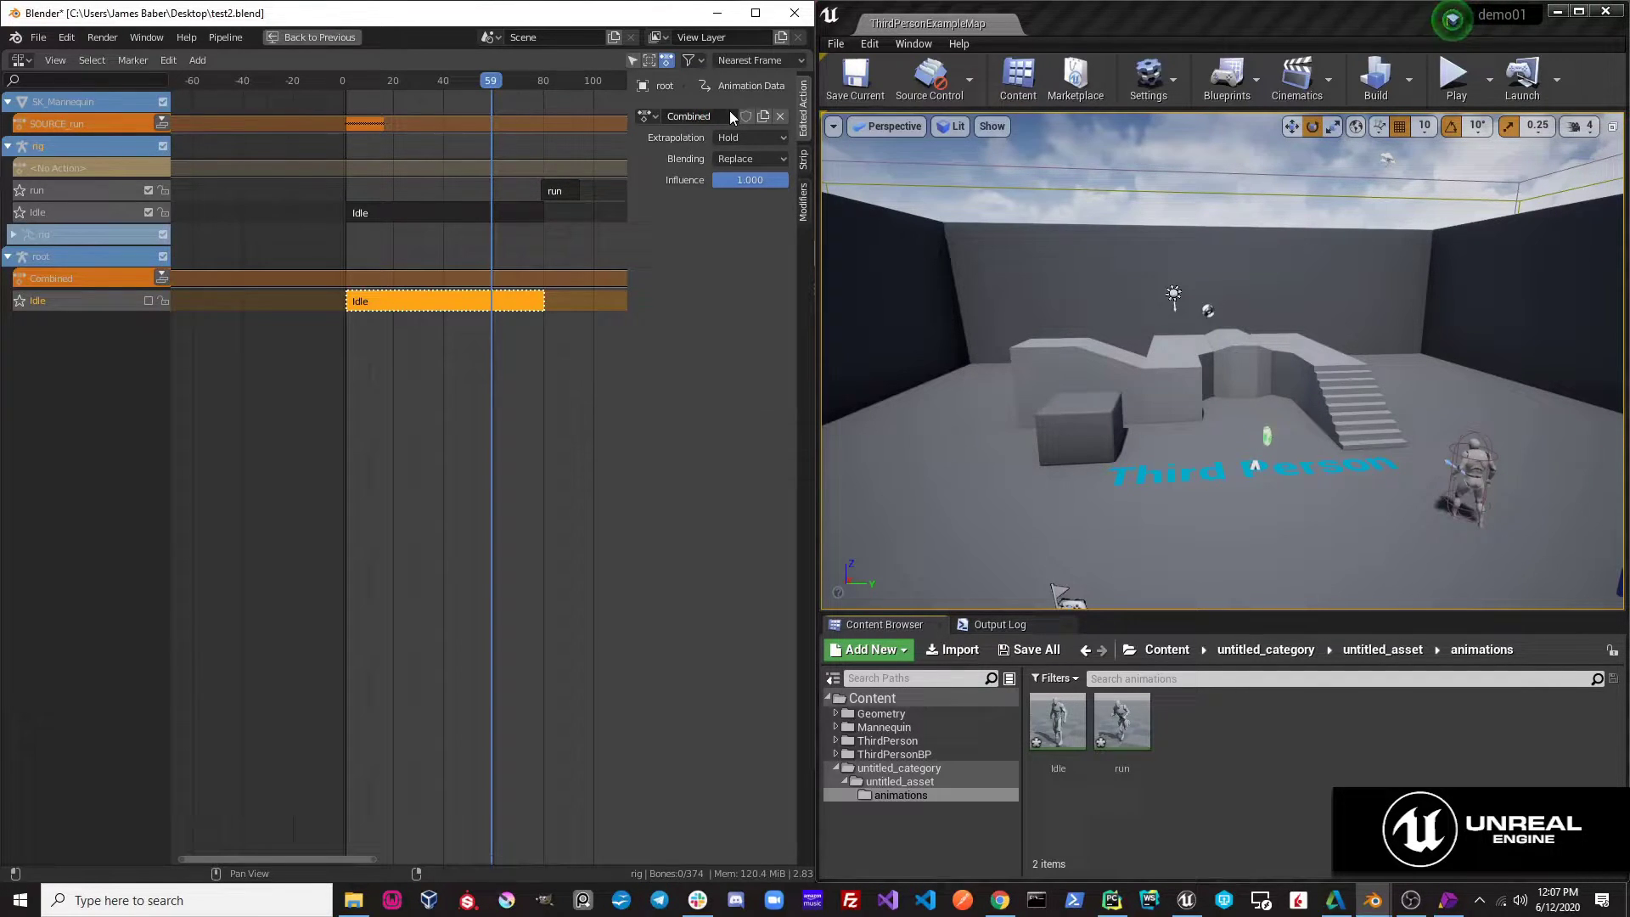
{"action": "type", "text": "e"}
{"action": "key", "text": "Return"}
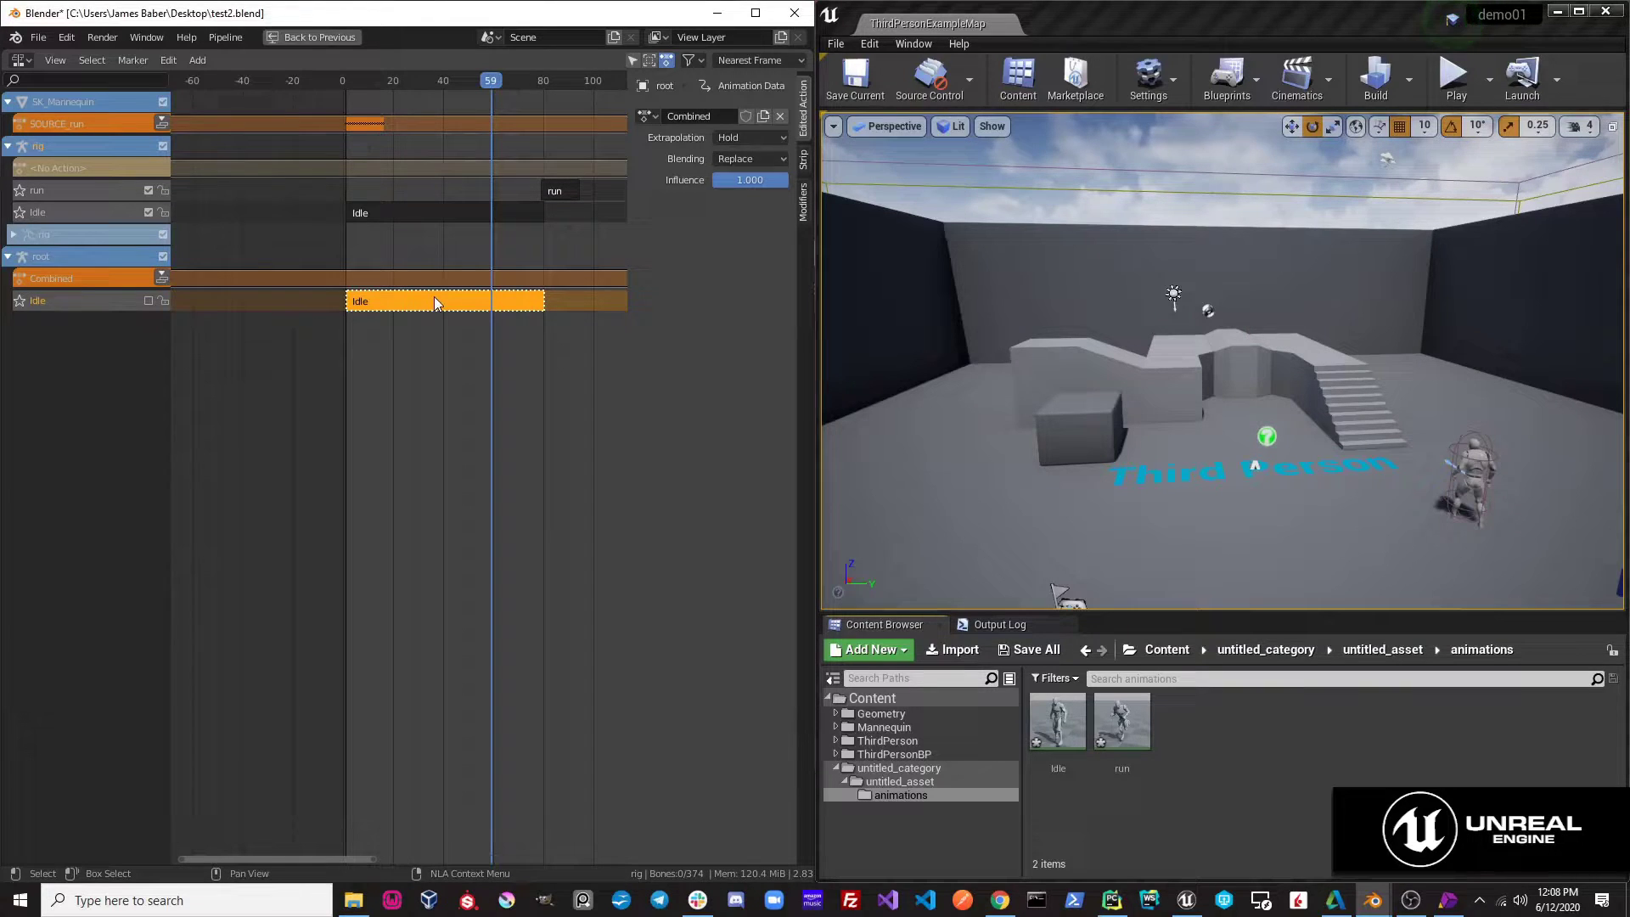
Assign the Combined action to the root's Idle strip as its action clip, and restore the normal editor layout
{"action": "left_click", "coordinate": [803, 193]}
{"action": "left_click", "coordinate": [804, 160]}
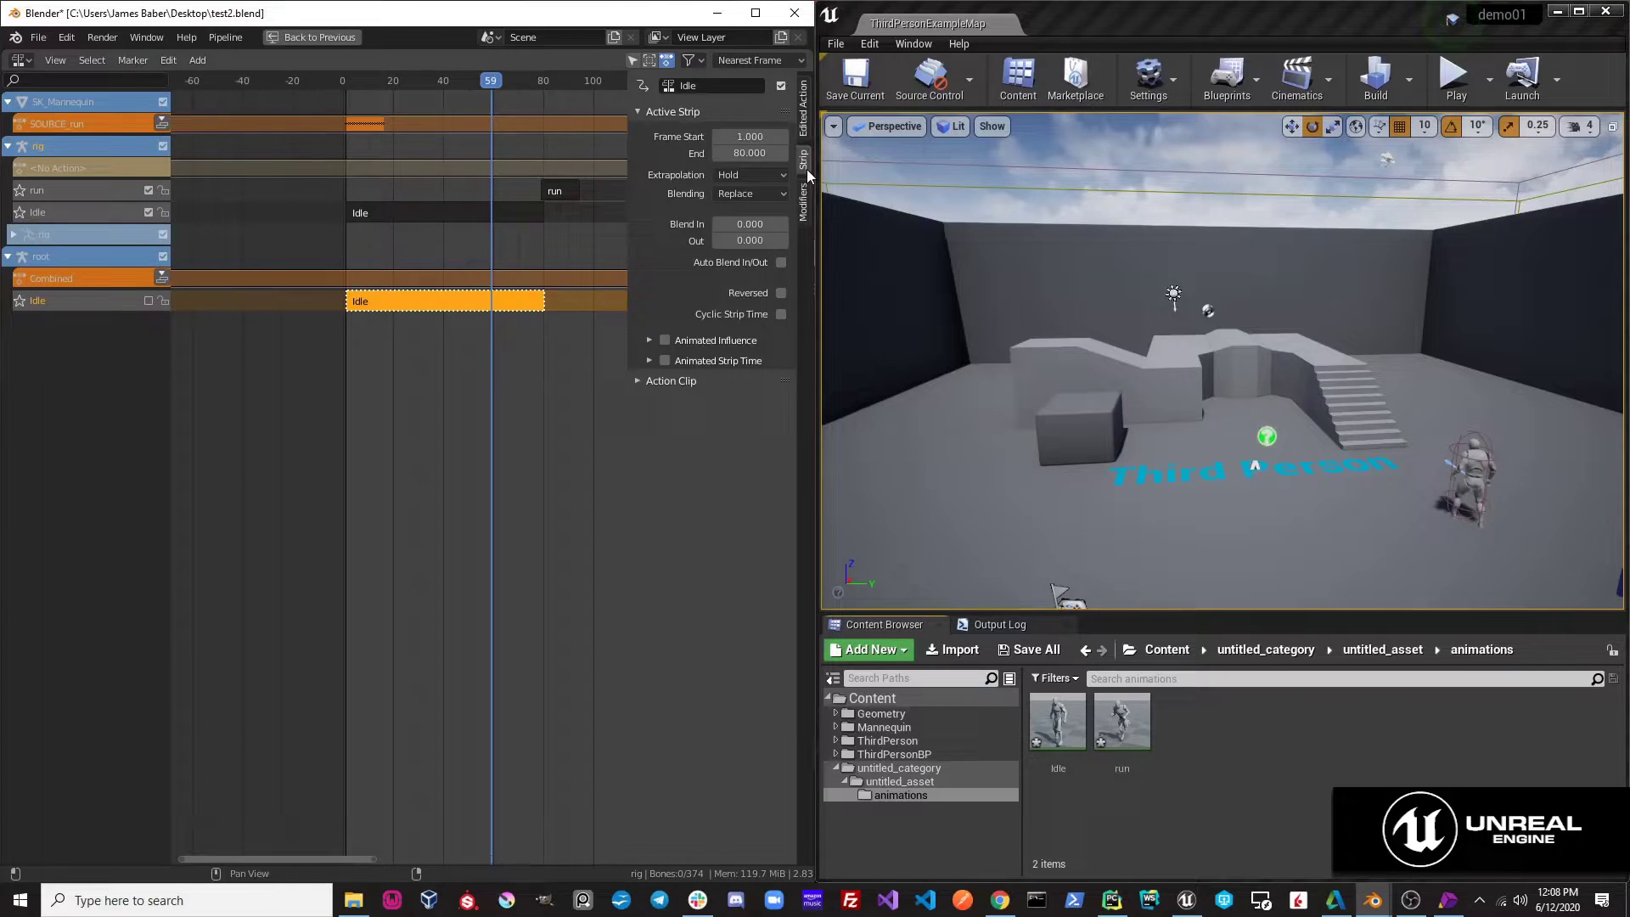
{"action": "left_click", "coordinate": [708, 86]}
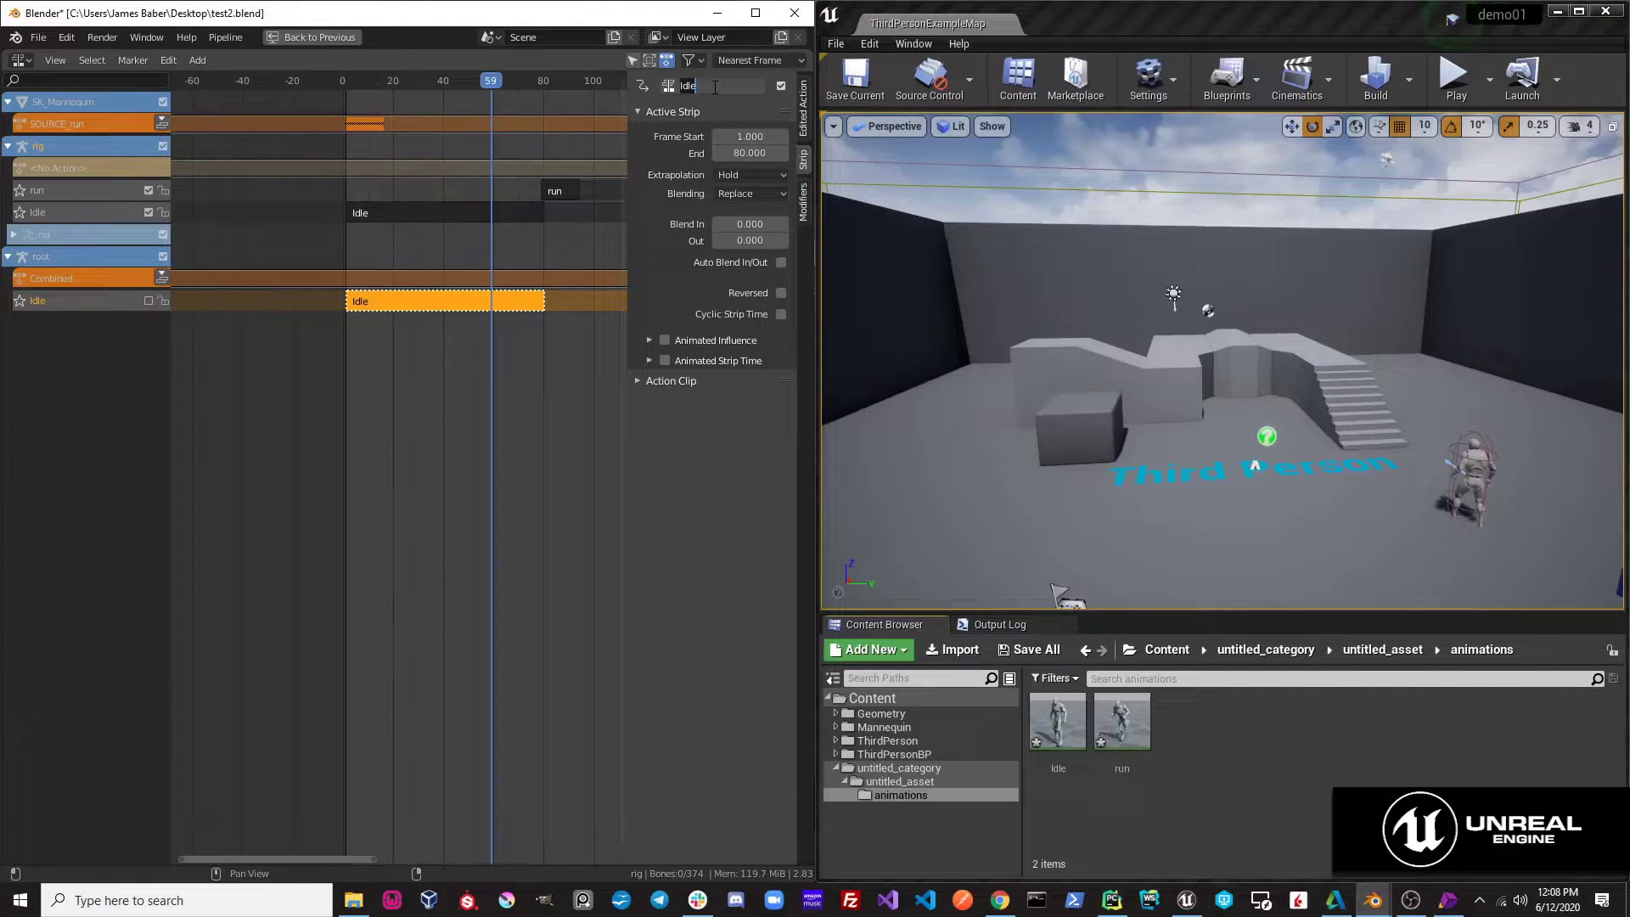
{"action": "left_click", "coordinate": [640, 381]}
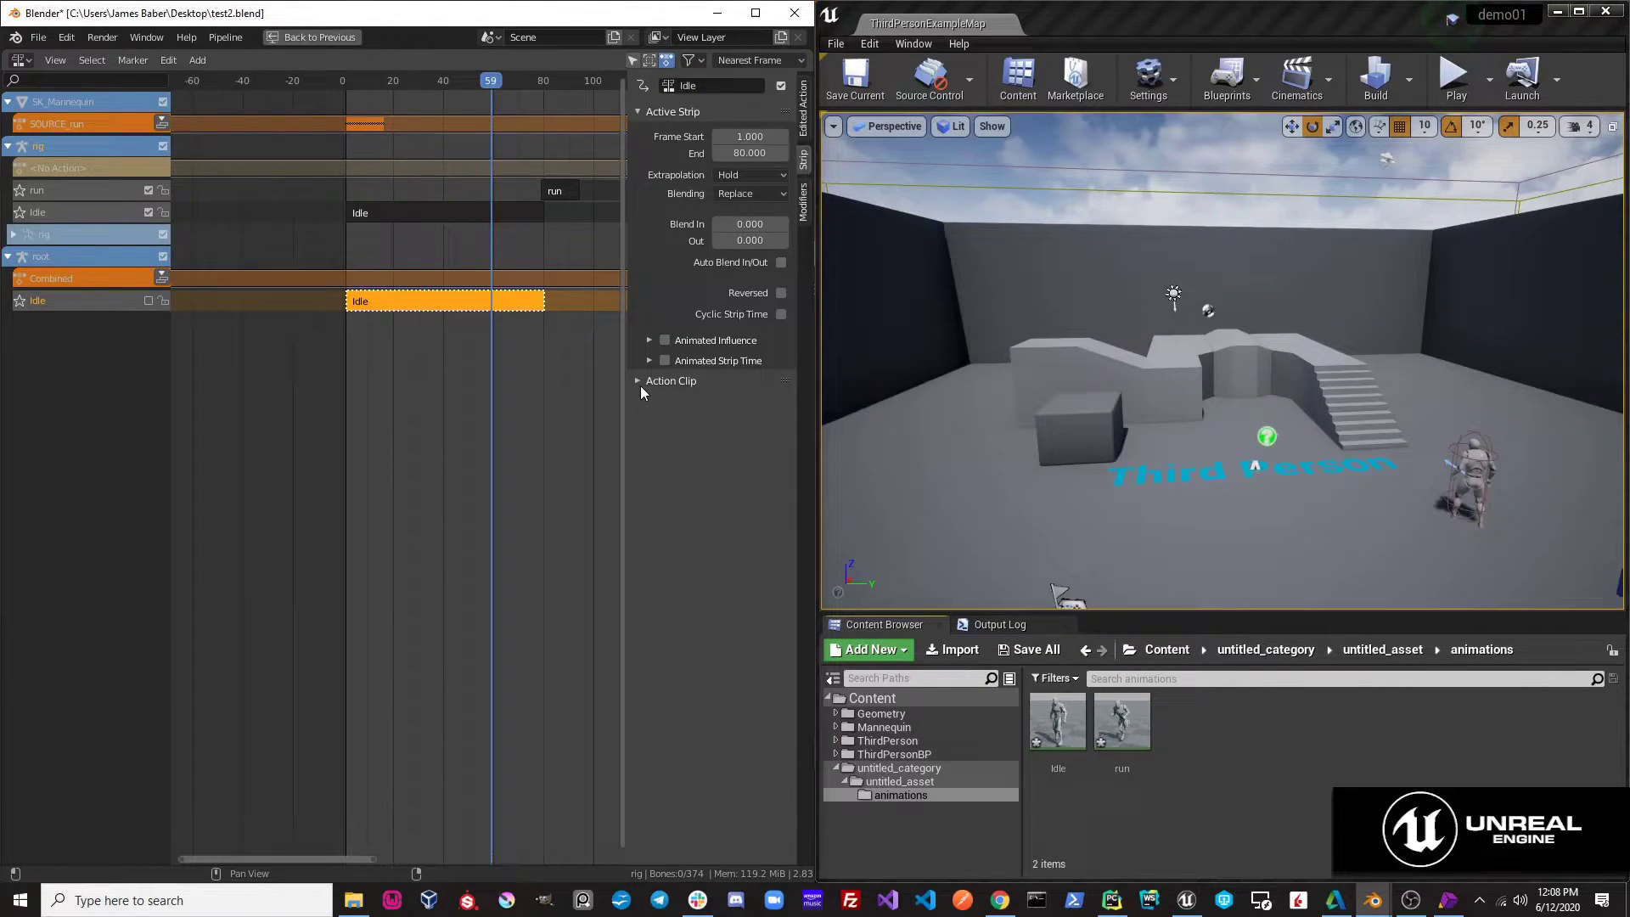
{"action": "left_click", "coordinate": [743, 406]}
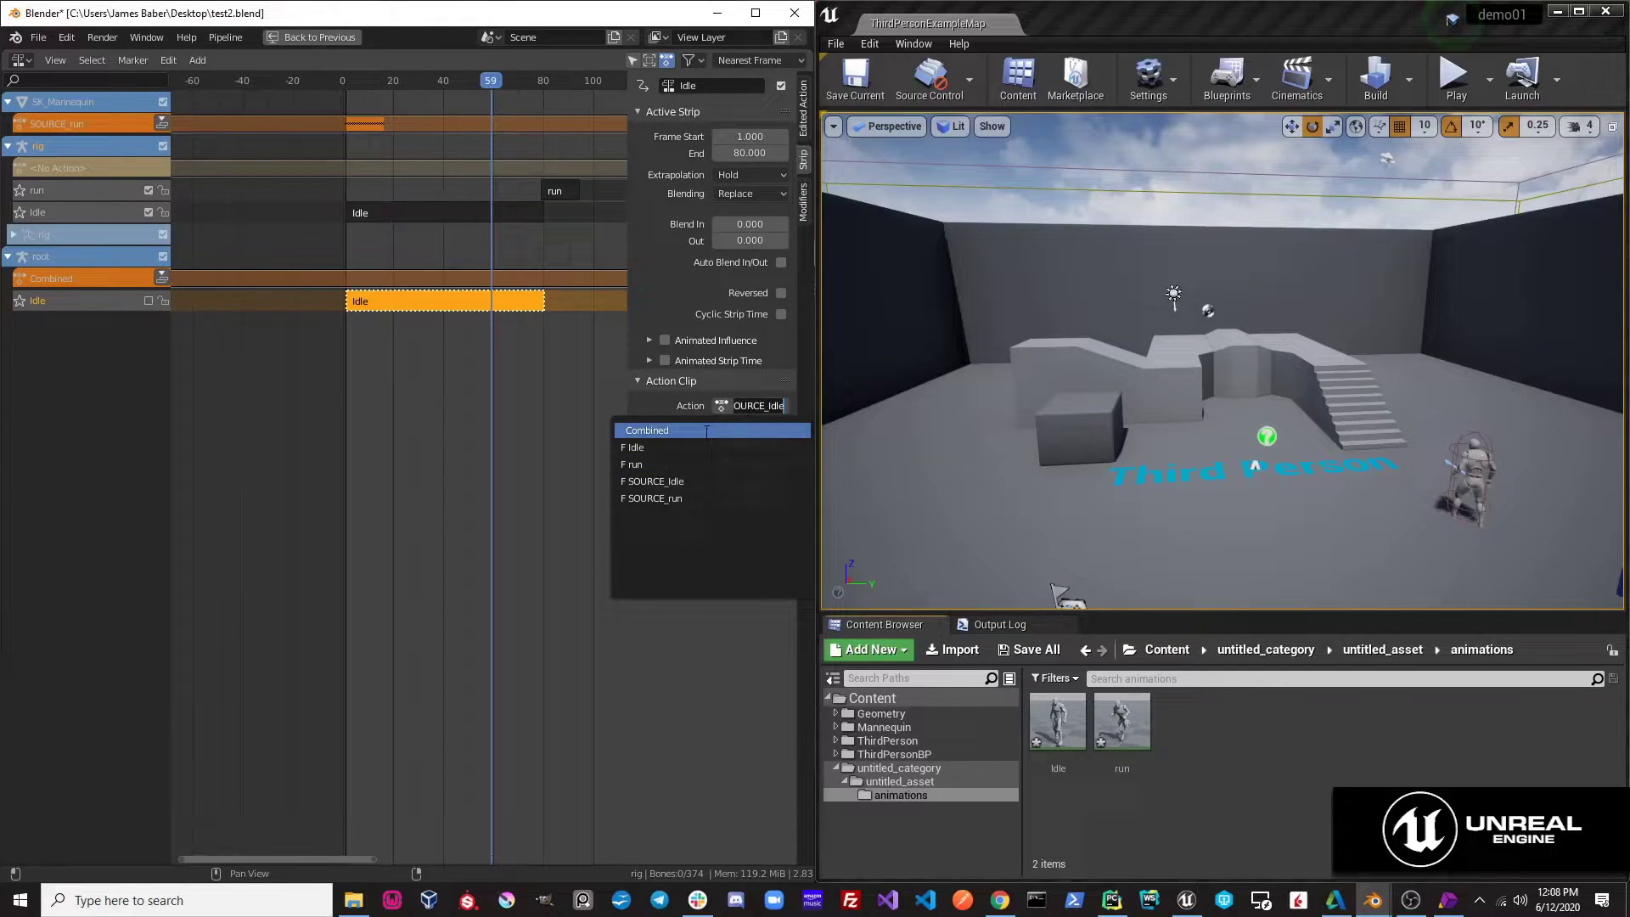
{"action": "left_click", "coordinate": [647, 430]}
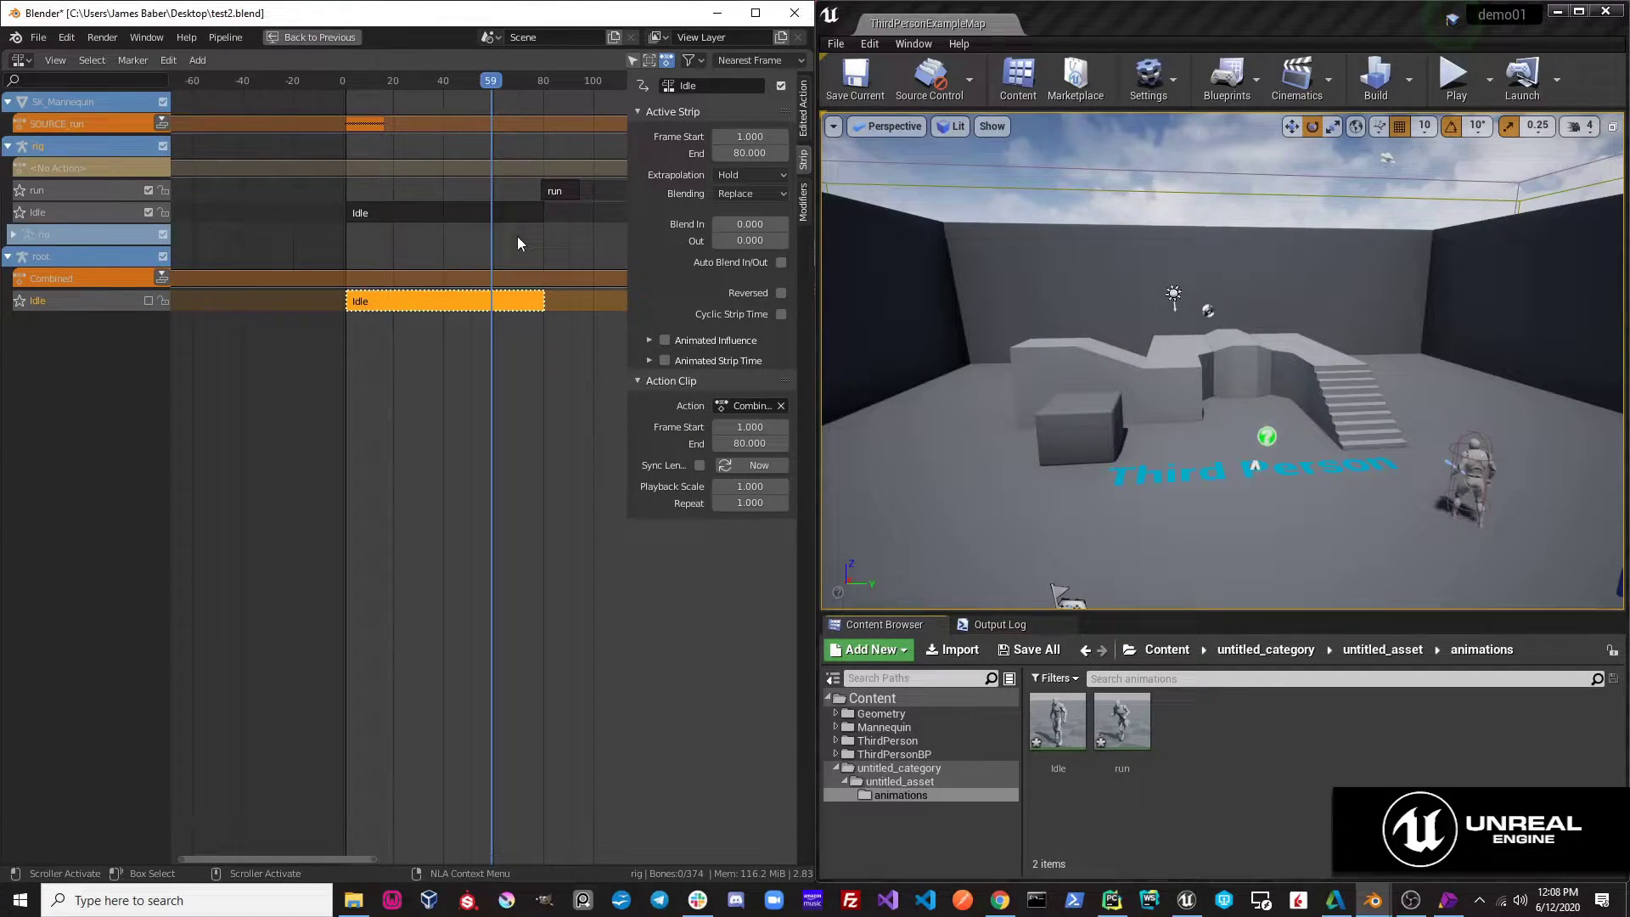
{"action": "key", "text": "ctrl+space"}
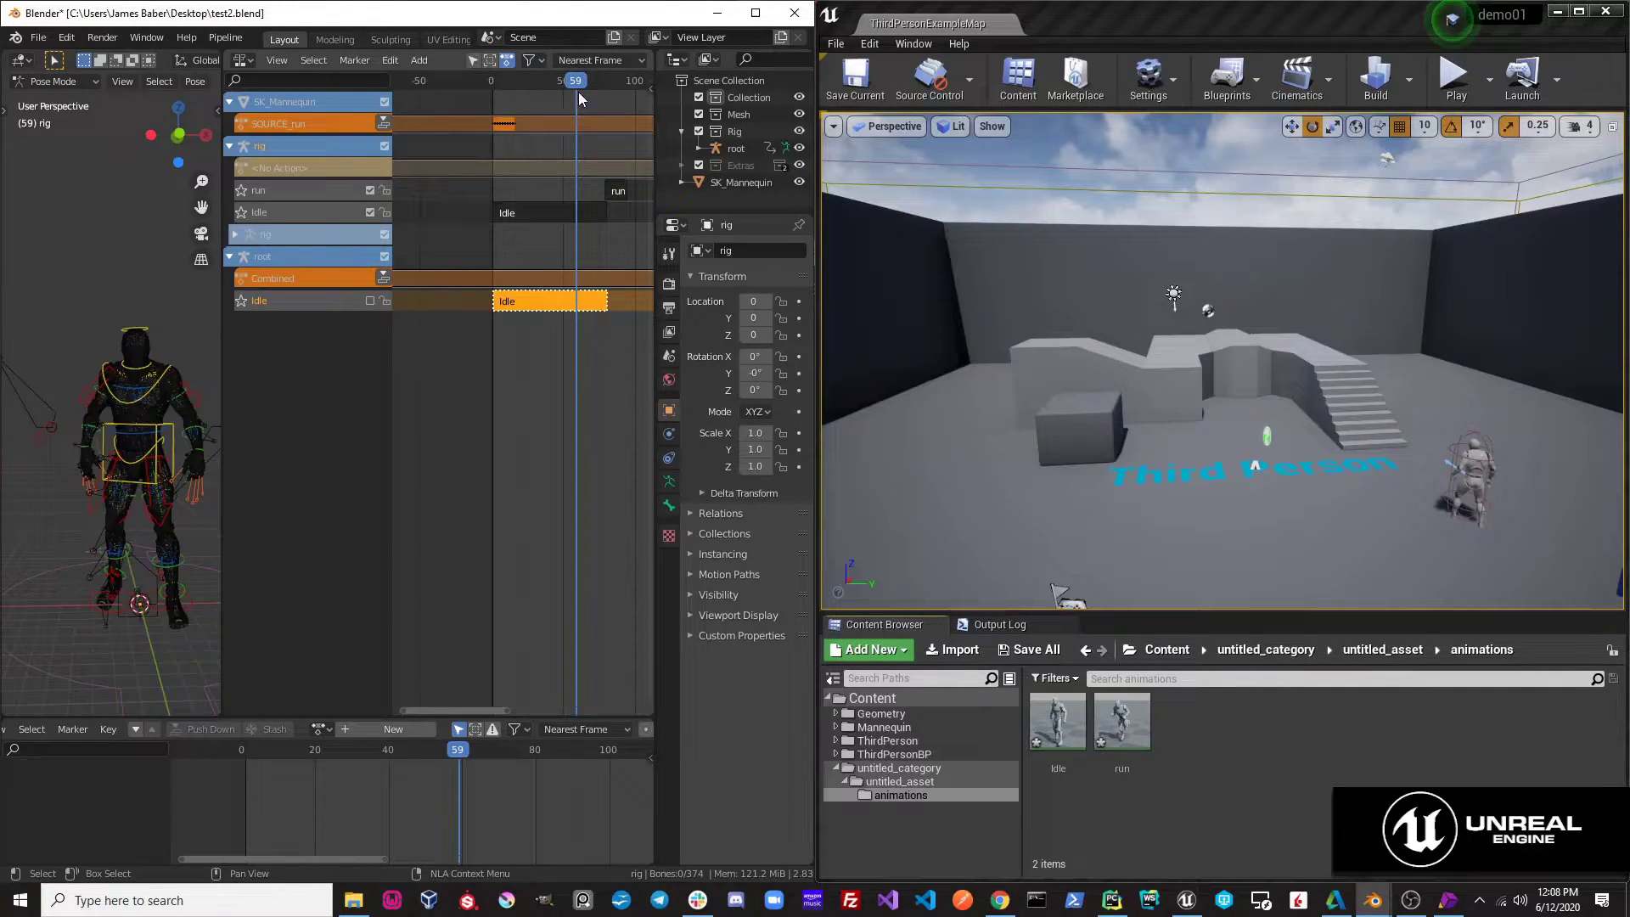
Extend the root's Idle strip to end at frame 94.4 so it spans the control rig's Idle and run strips, and restore the editor layout
{"action": "mouse_move", "coordinate": [578, 91]}
{"action": "left_mouse_down"}
{"action": "mouse_move", "coordinate": [505, 93]}
{"action": "mouse_move", "coordinate": [615, 99]}
{"action": "mouse_move", "coordinate": [594, 99]}
{"action": "left_mouse_up"}
{"action": "key", "text": "ctrl+space"}
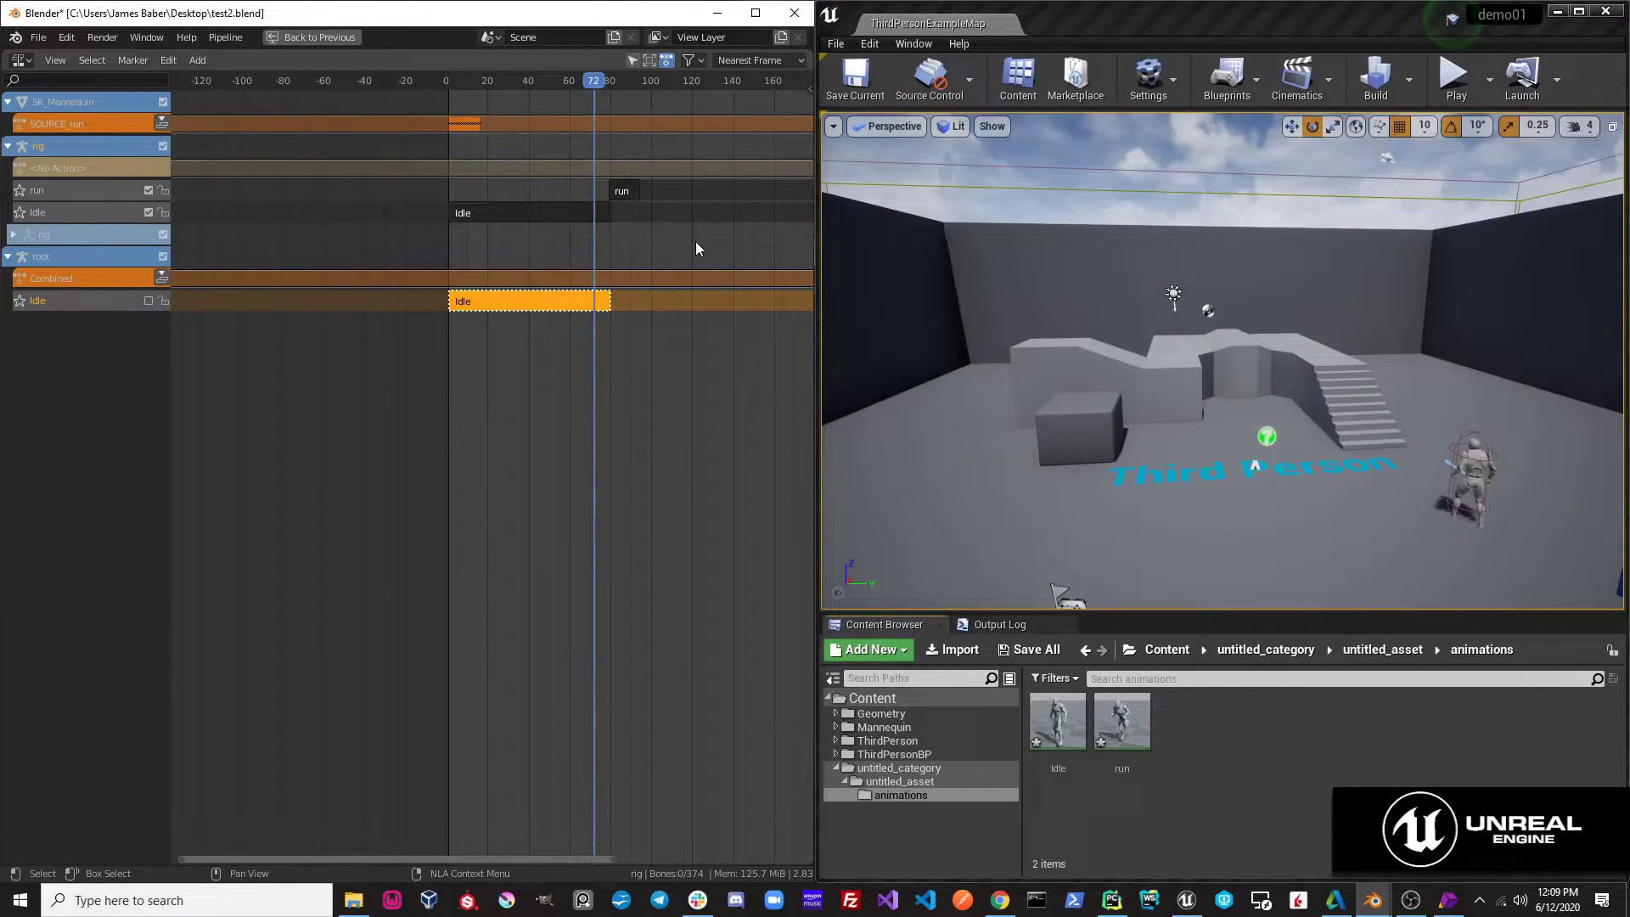
{"action": "key", "text": "n"}
{"action": "left_click_drag", "start_coordinate": [749, 153], "coordinate": [761, 153]}
{"action": "left_click_drag", "start_coordinate": [469, 86], "coordinate": [502, 88]}
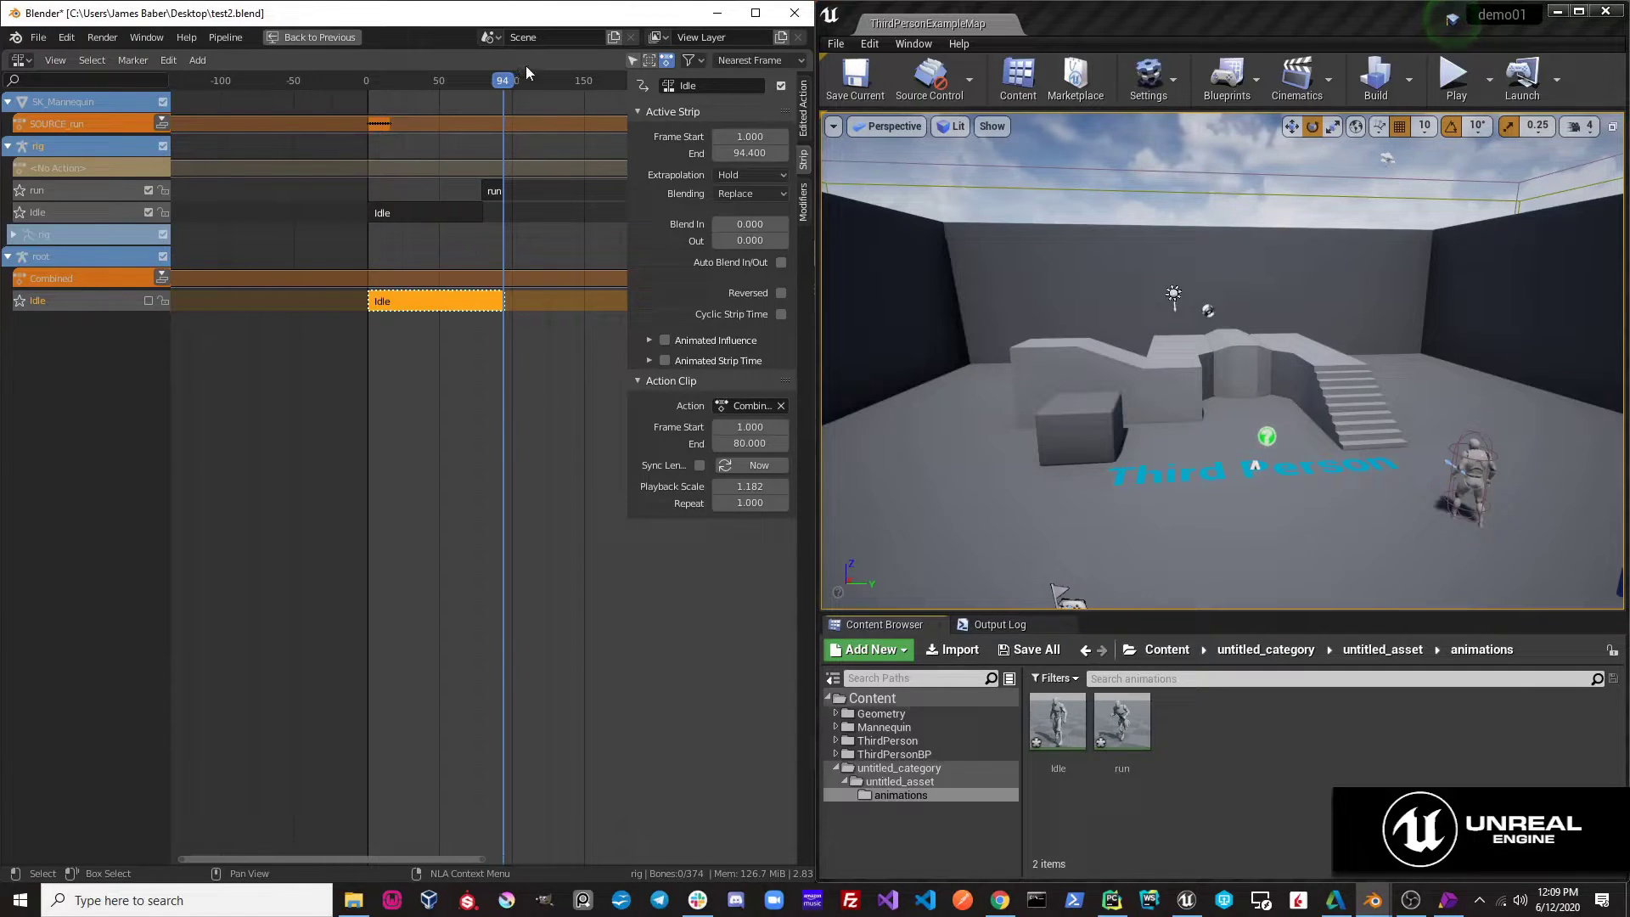
{"action": "mouse_move", "coordinate": [509, 85]}
{"action": "left_mouse_down"}
{"action": "mouse_move", "coordinate": [370, 88]}
{"action": "mouse_move", "coordinate": [501, 81]}
{"action": "left_mouse_up"}
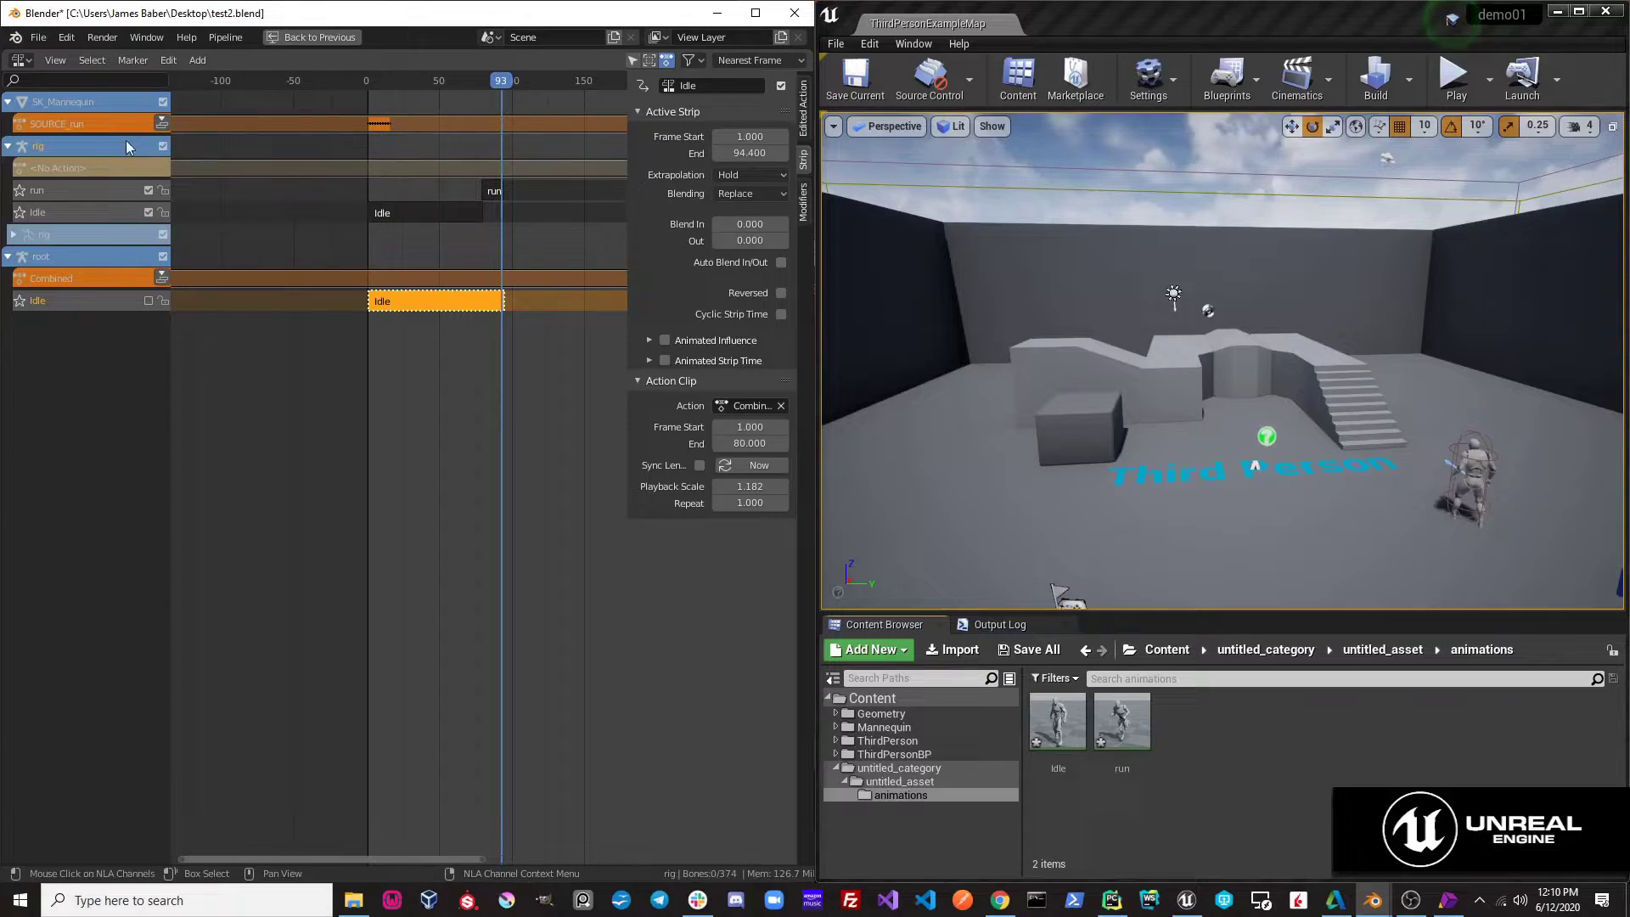
{"action": "key", "text": "ctrl+space"}
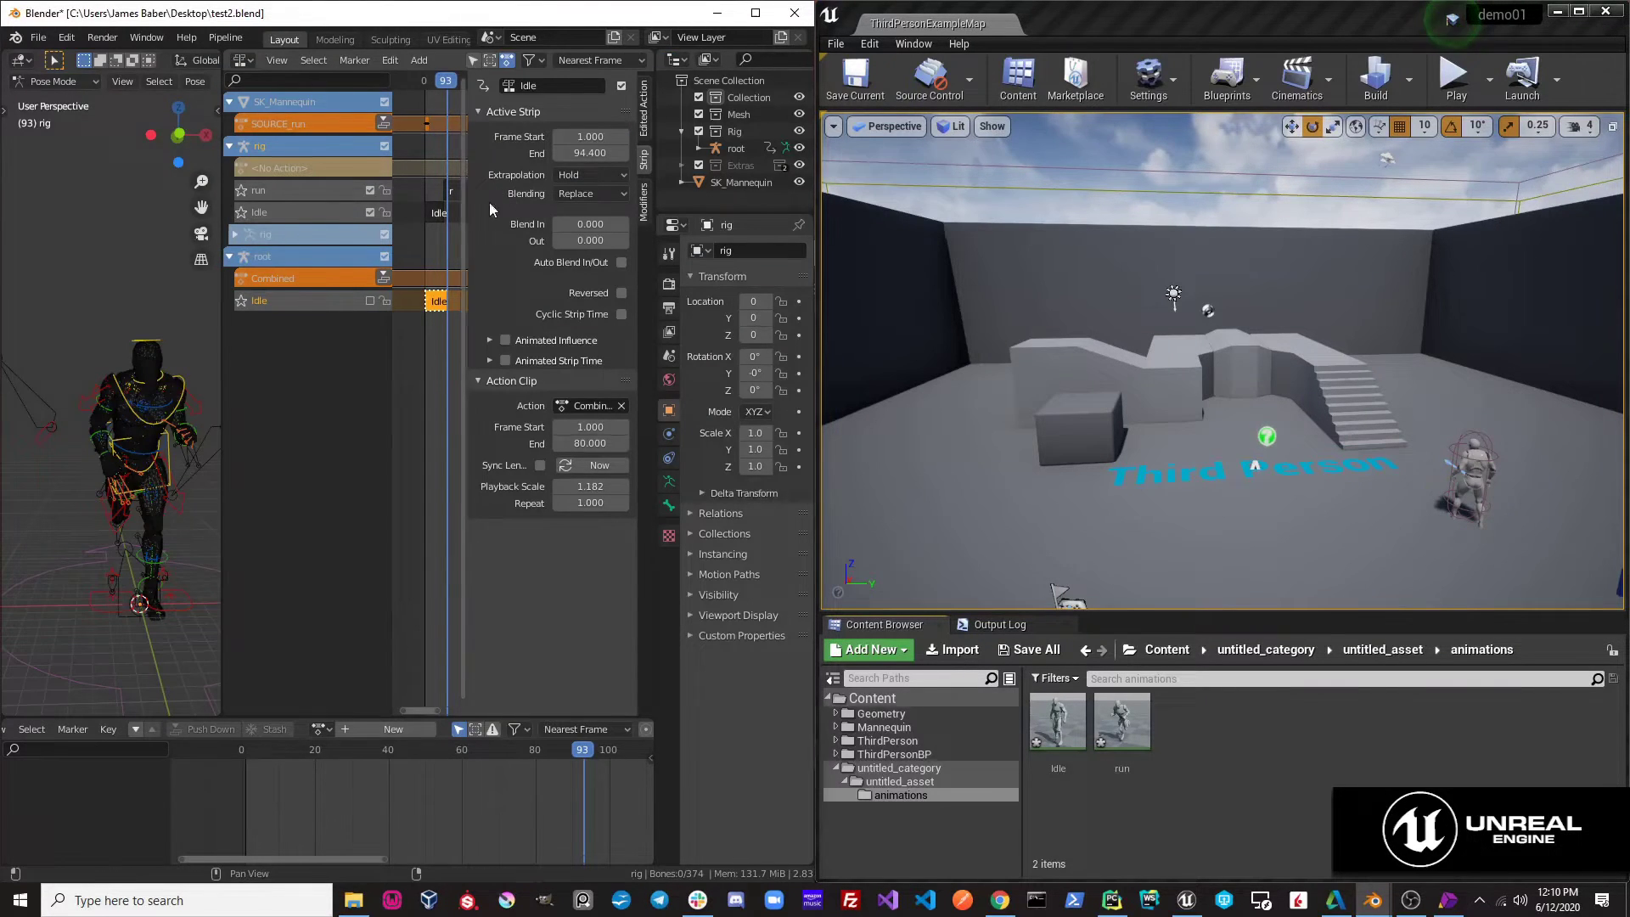
{"action": "key", "text": "n"}
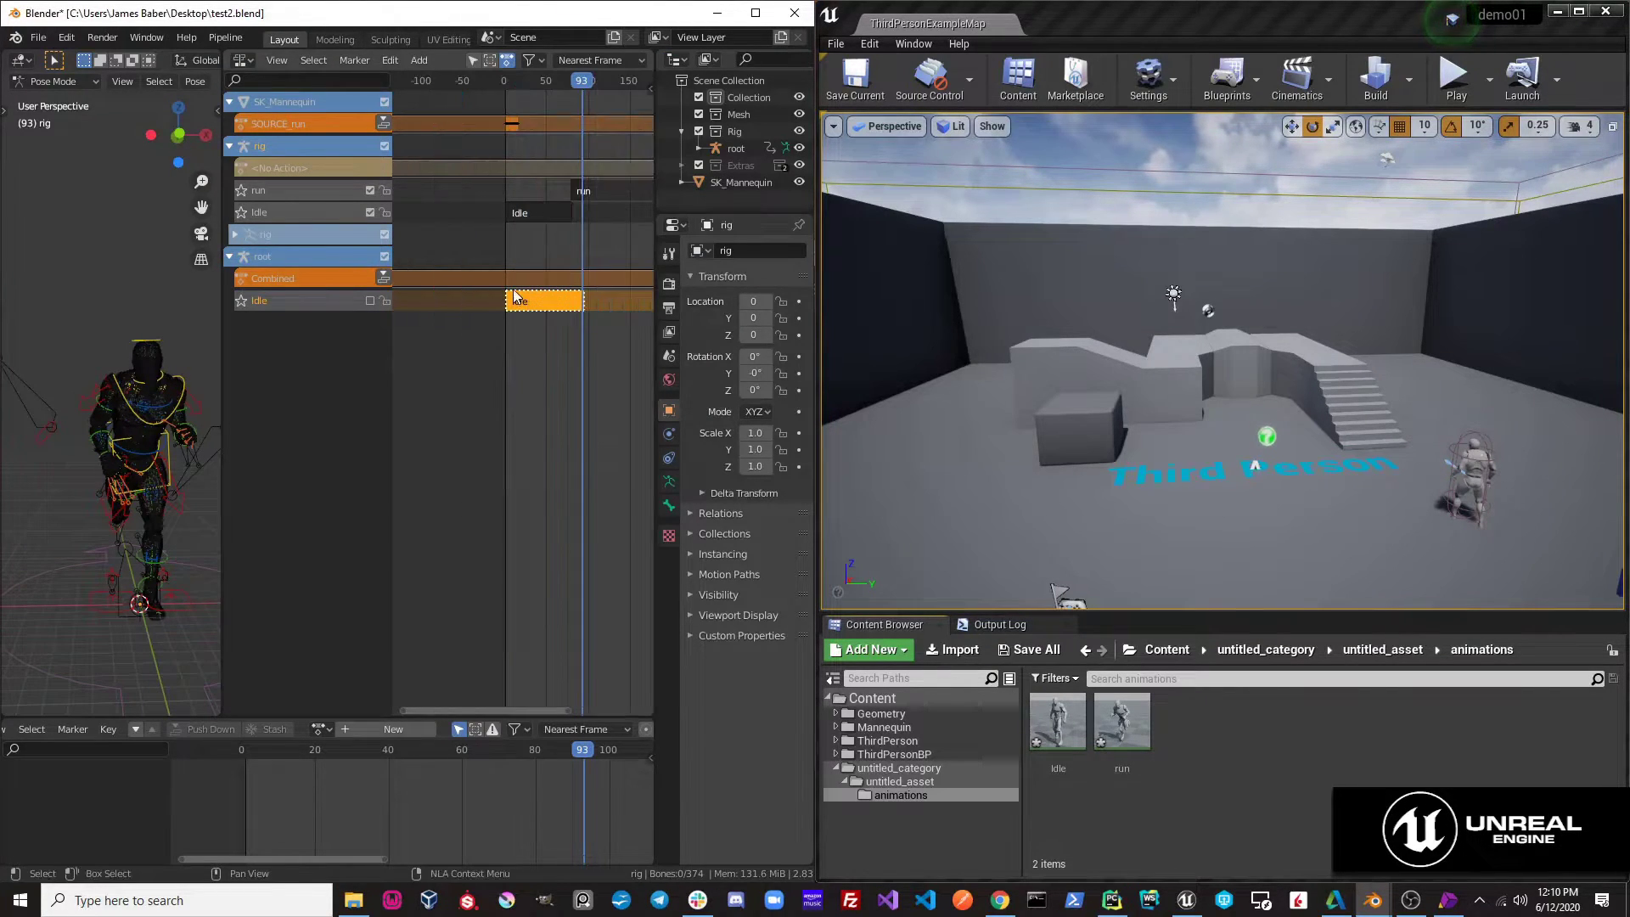
Send the Combined animation to Unreal, and preview the imported asset in the animation editor before closing it
{"action": "left_click", "coordinate": [225, 38]}
{"action": "mouse_move", "coordinate": [246, 75]}
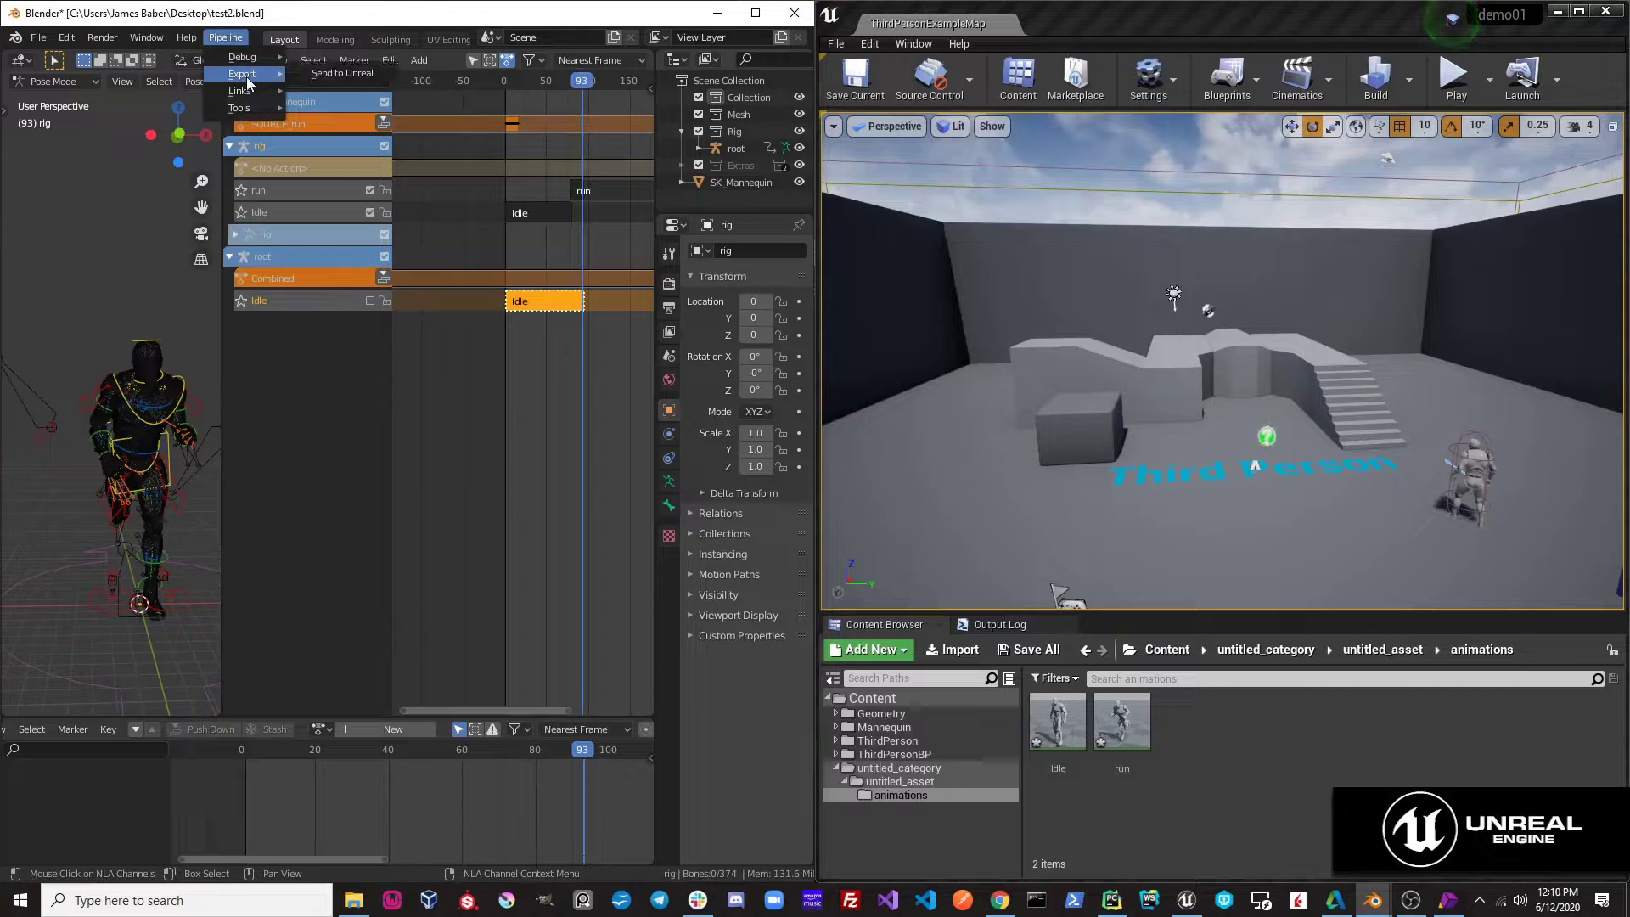
{"action": "left_click", "coordinate": [333, 74]}
{"action": "double_click", "coordinate": [1057, 726]}
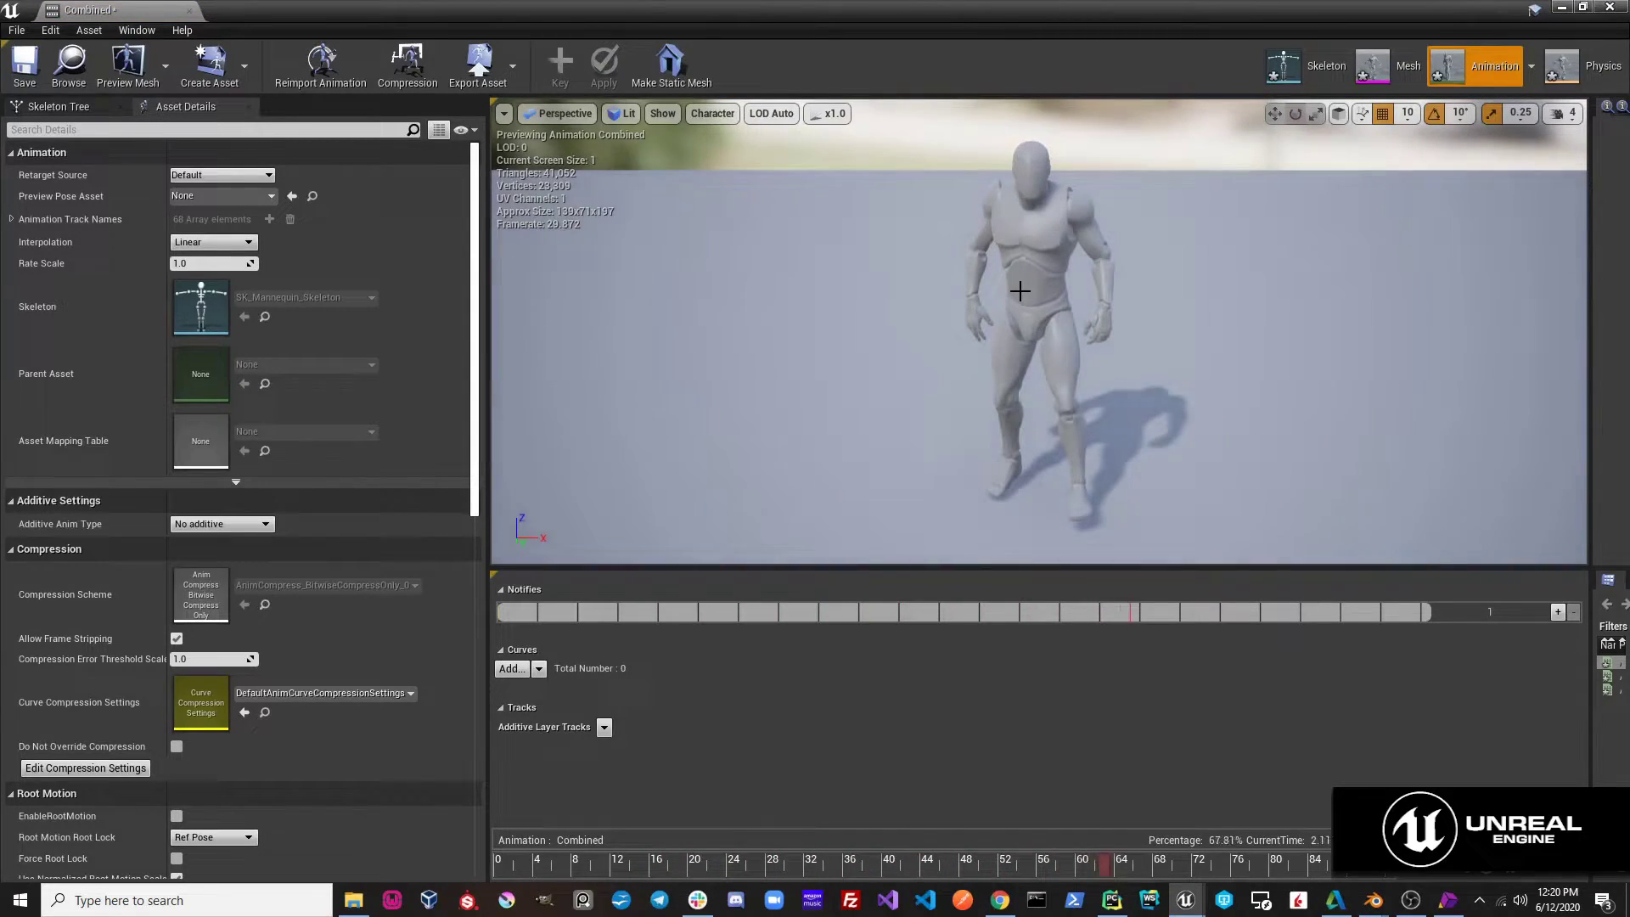
{"action": "left_click", "coordinate": [1609, 7]}
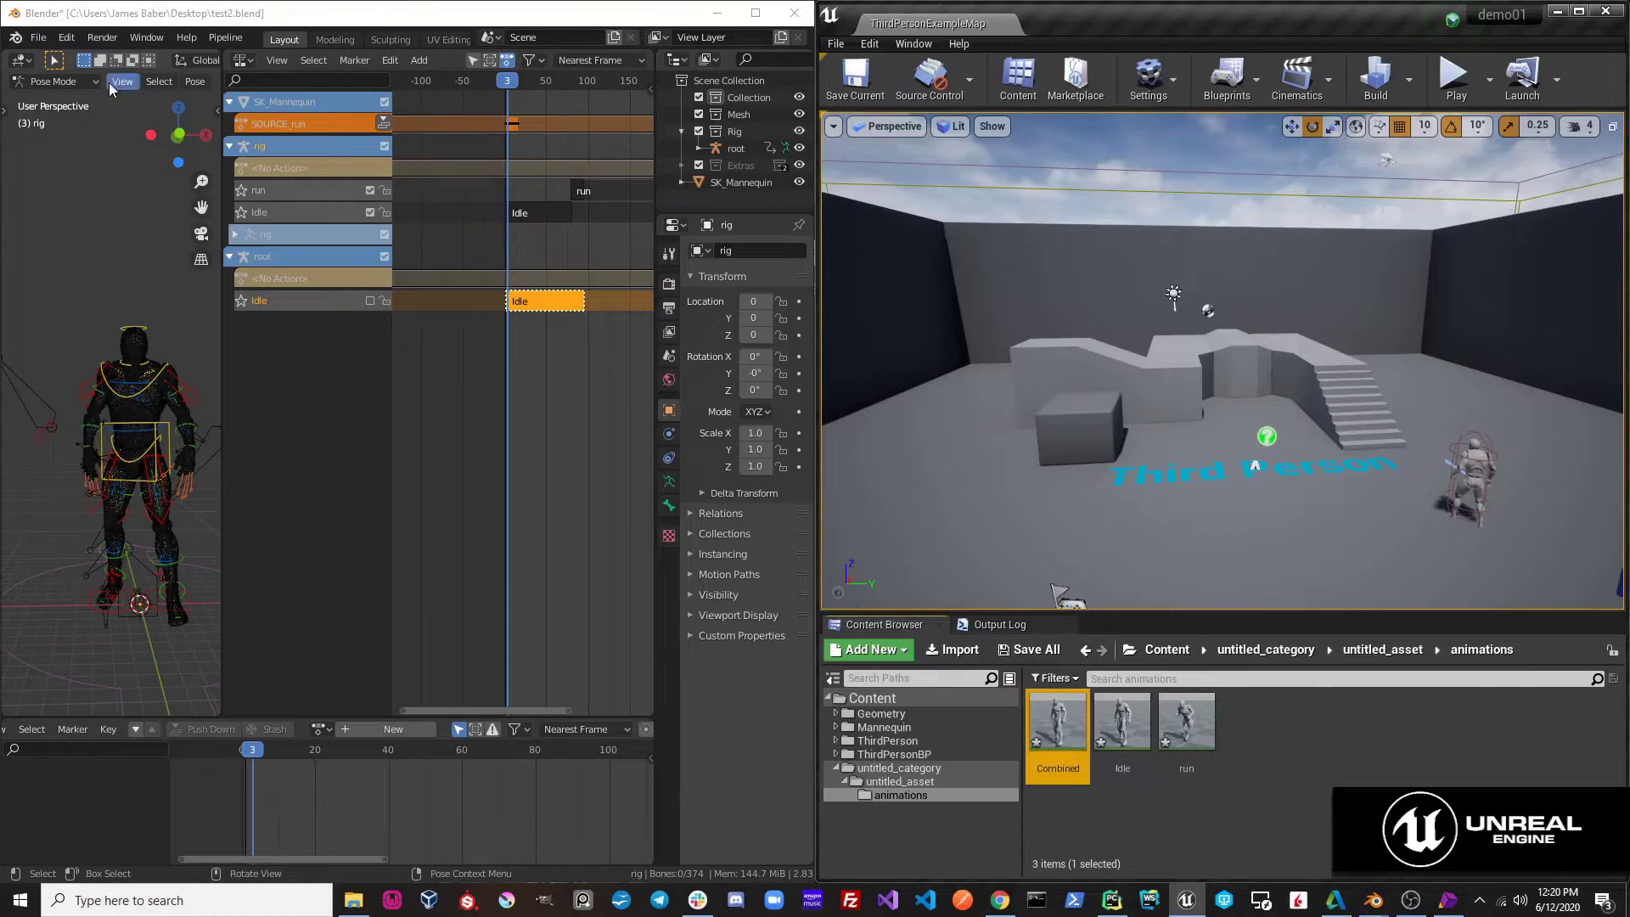
Bring up Send to Unreal's export preferences and move the window clear of the NLA editor to review the options
{"action": "left_click", "coordinate": [66, 37]}
{"action": "left_click", "coordinate": [103, 288]}
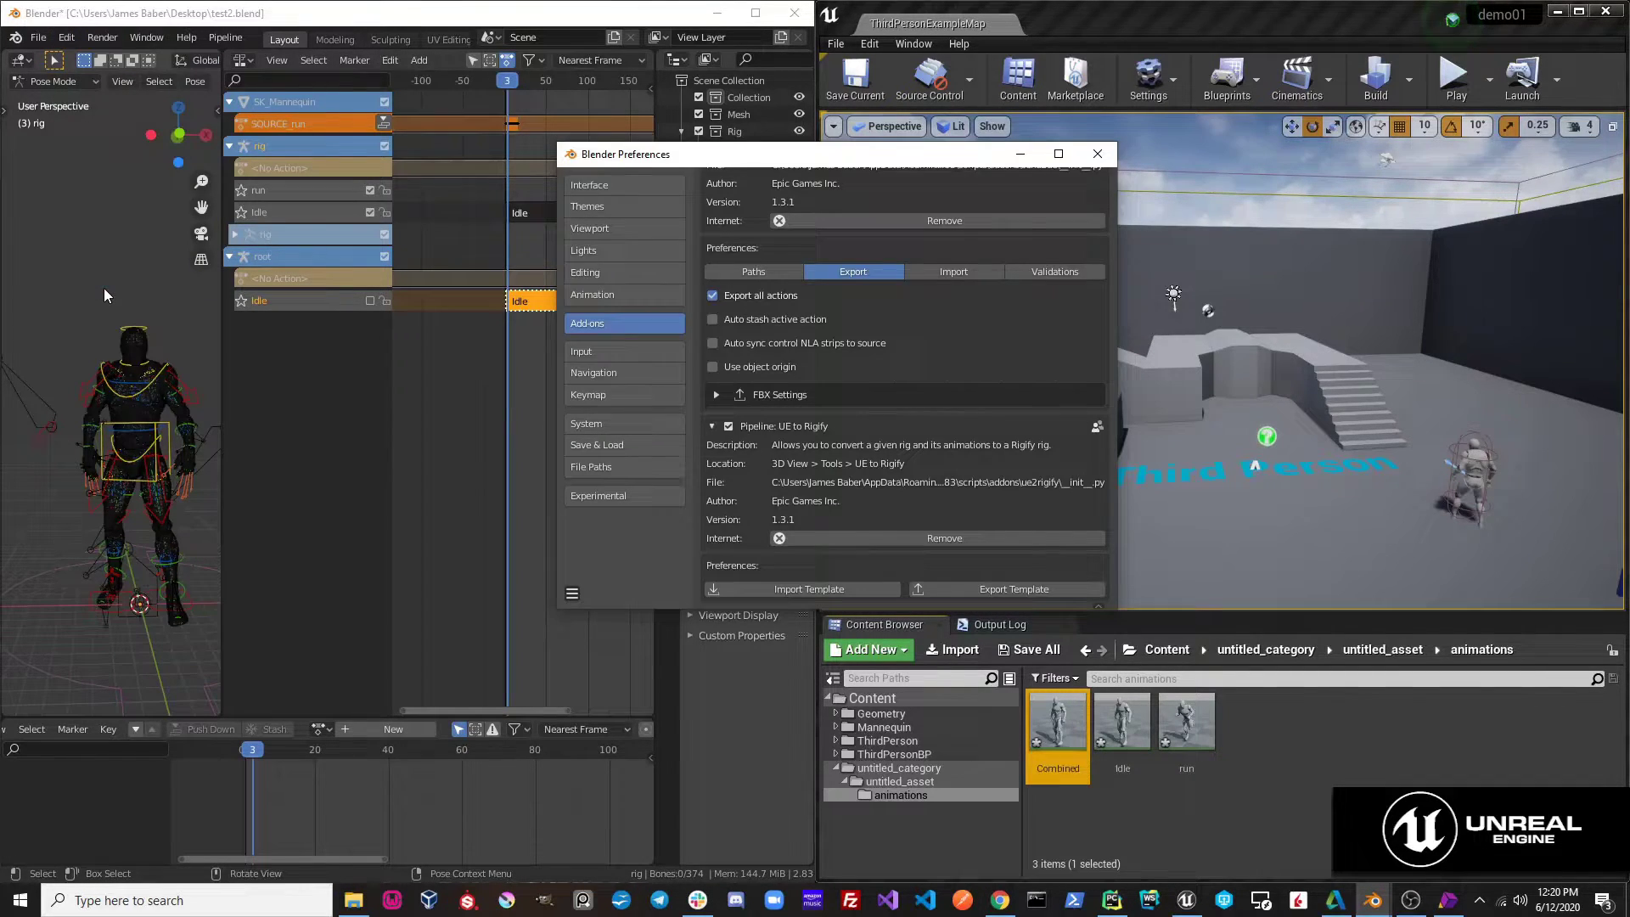
{"action": "left_click_drag", "start_coordinate": [764, 154], "coordinate": [873, 142]}
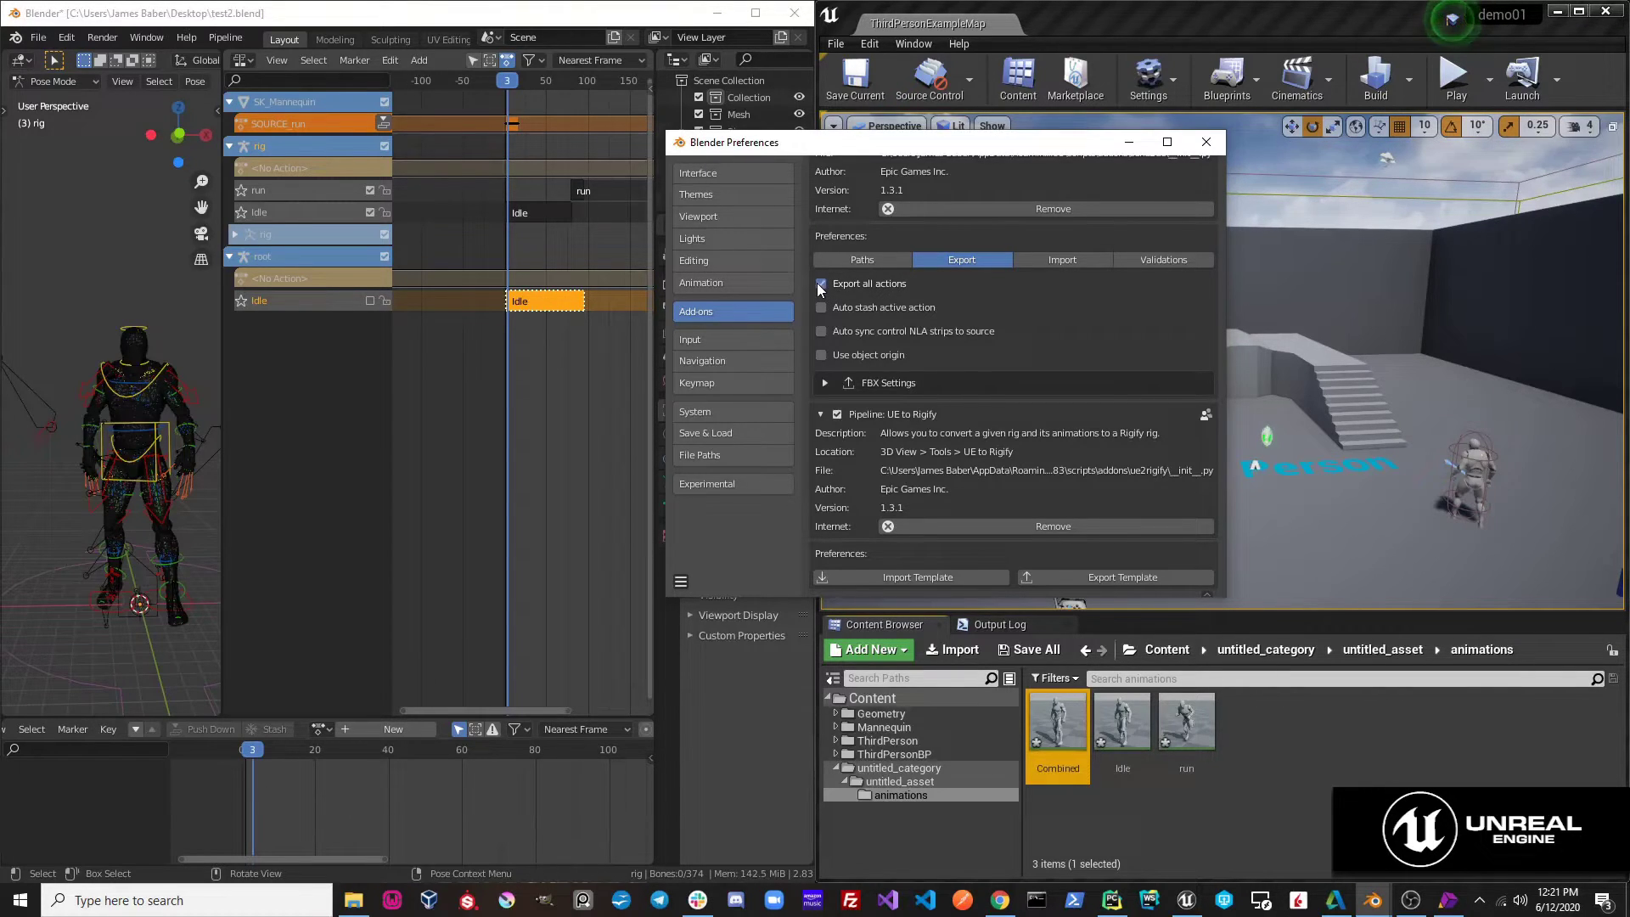
Enable the root's Idle track, send the animation to Unreal again and open the Combined asset
{"action": "left_click", "coordinate": [370, 300]}
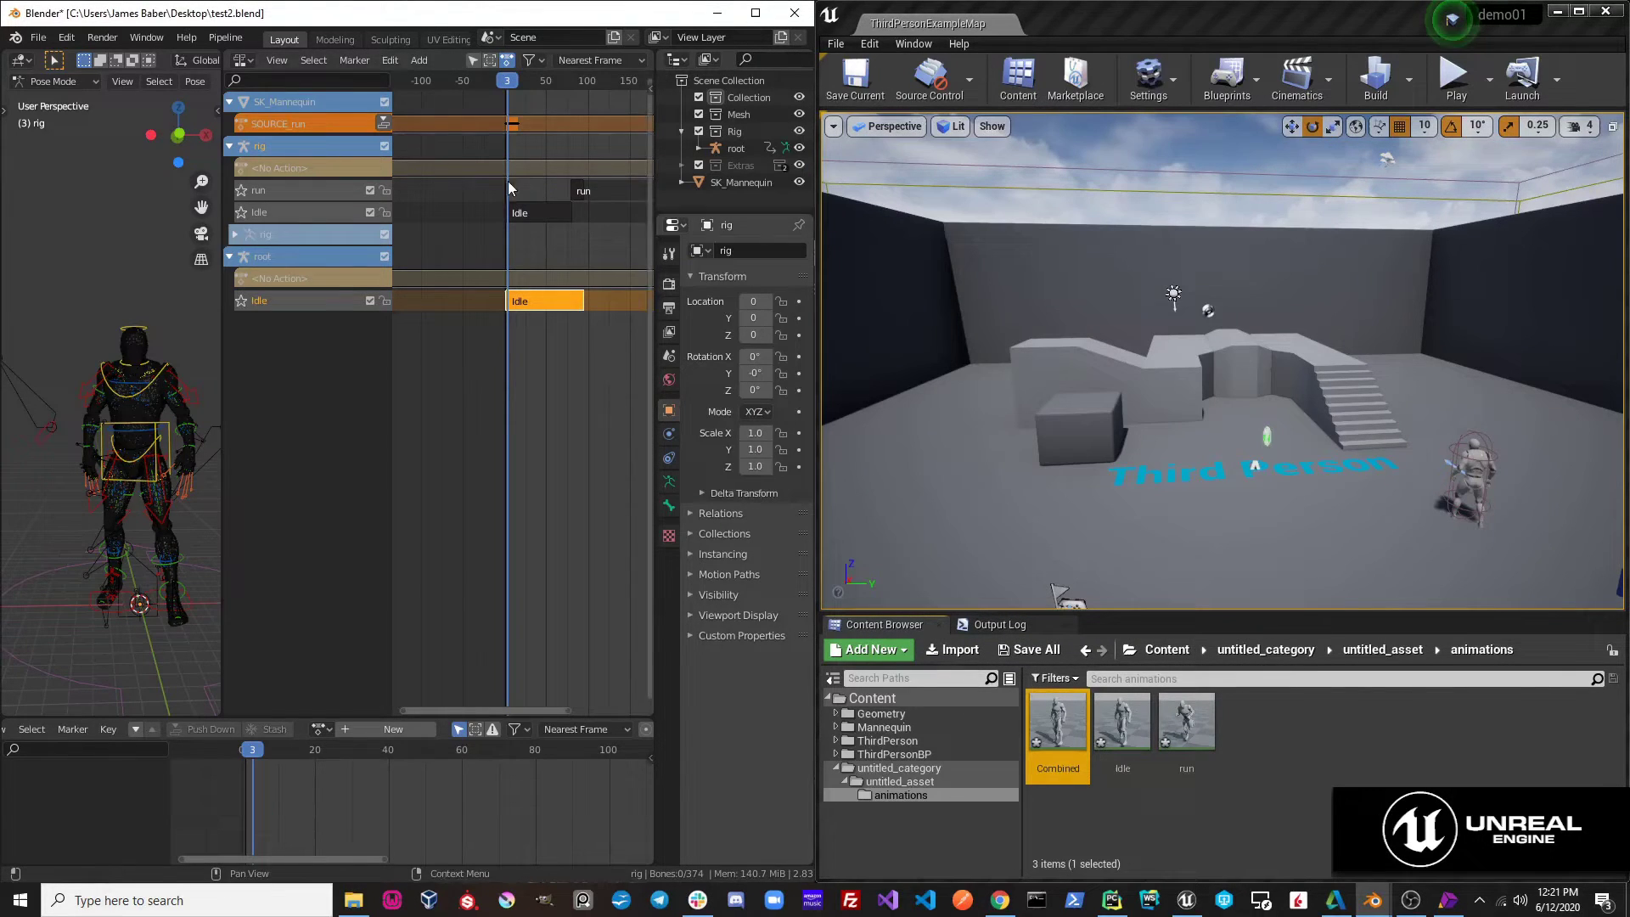
{"action": "left_click", "coordinate": [224, 38]}
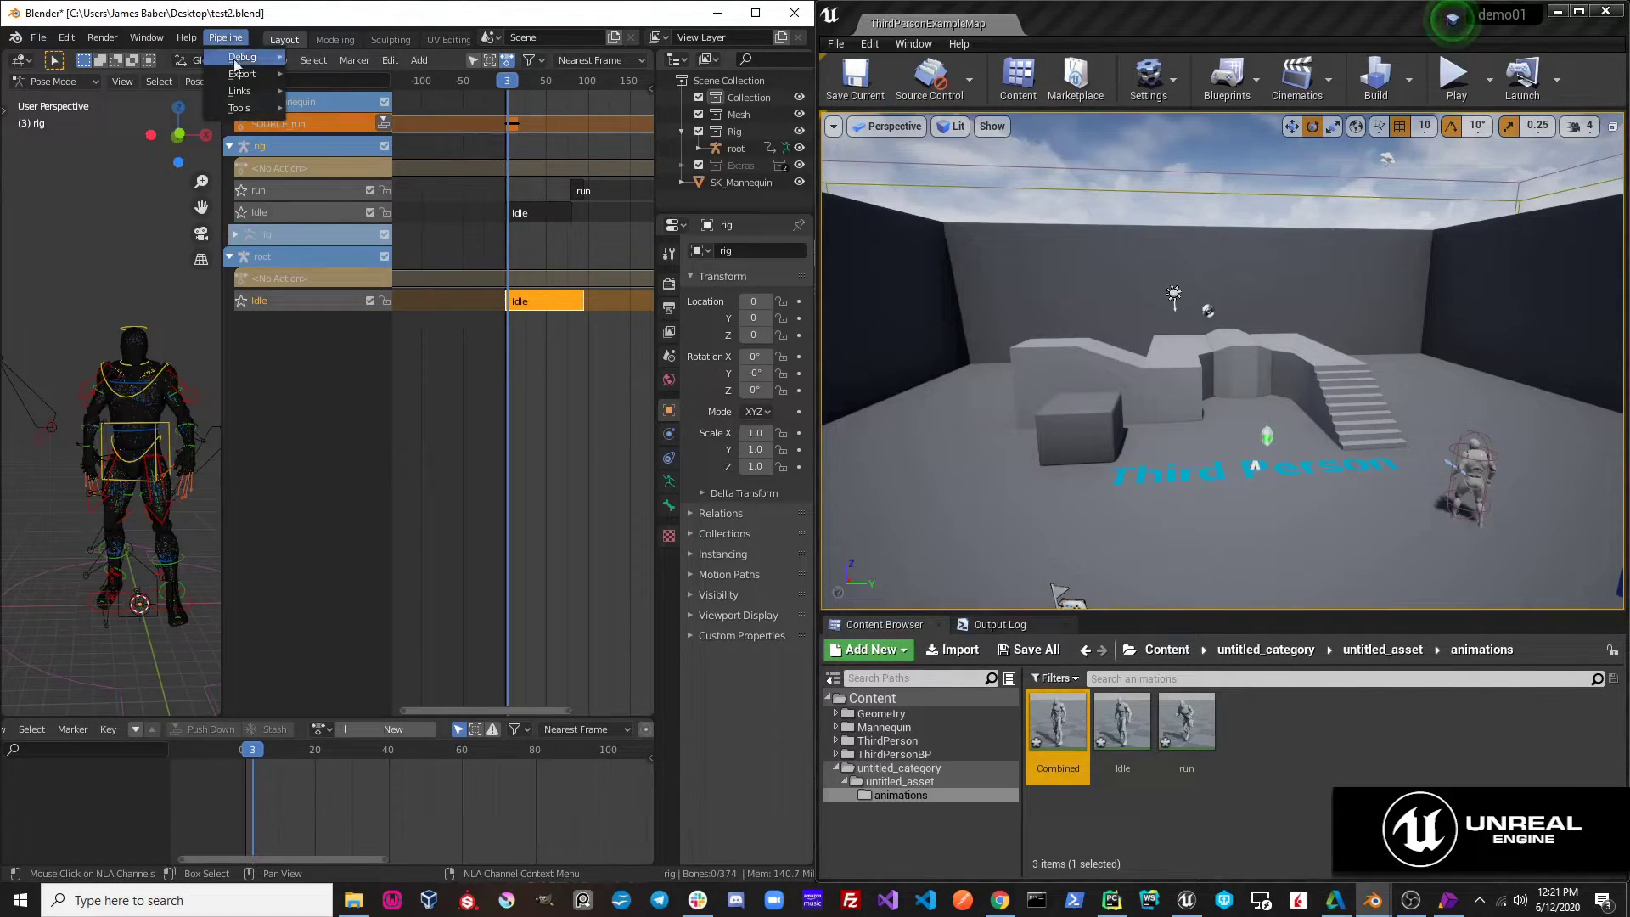
{"action": "mouse_move", "coordinate": [238, 77]}
{"action": "left_click", "coordinate": [339, 73]}
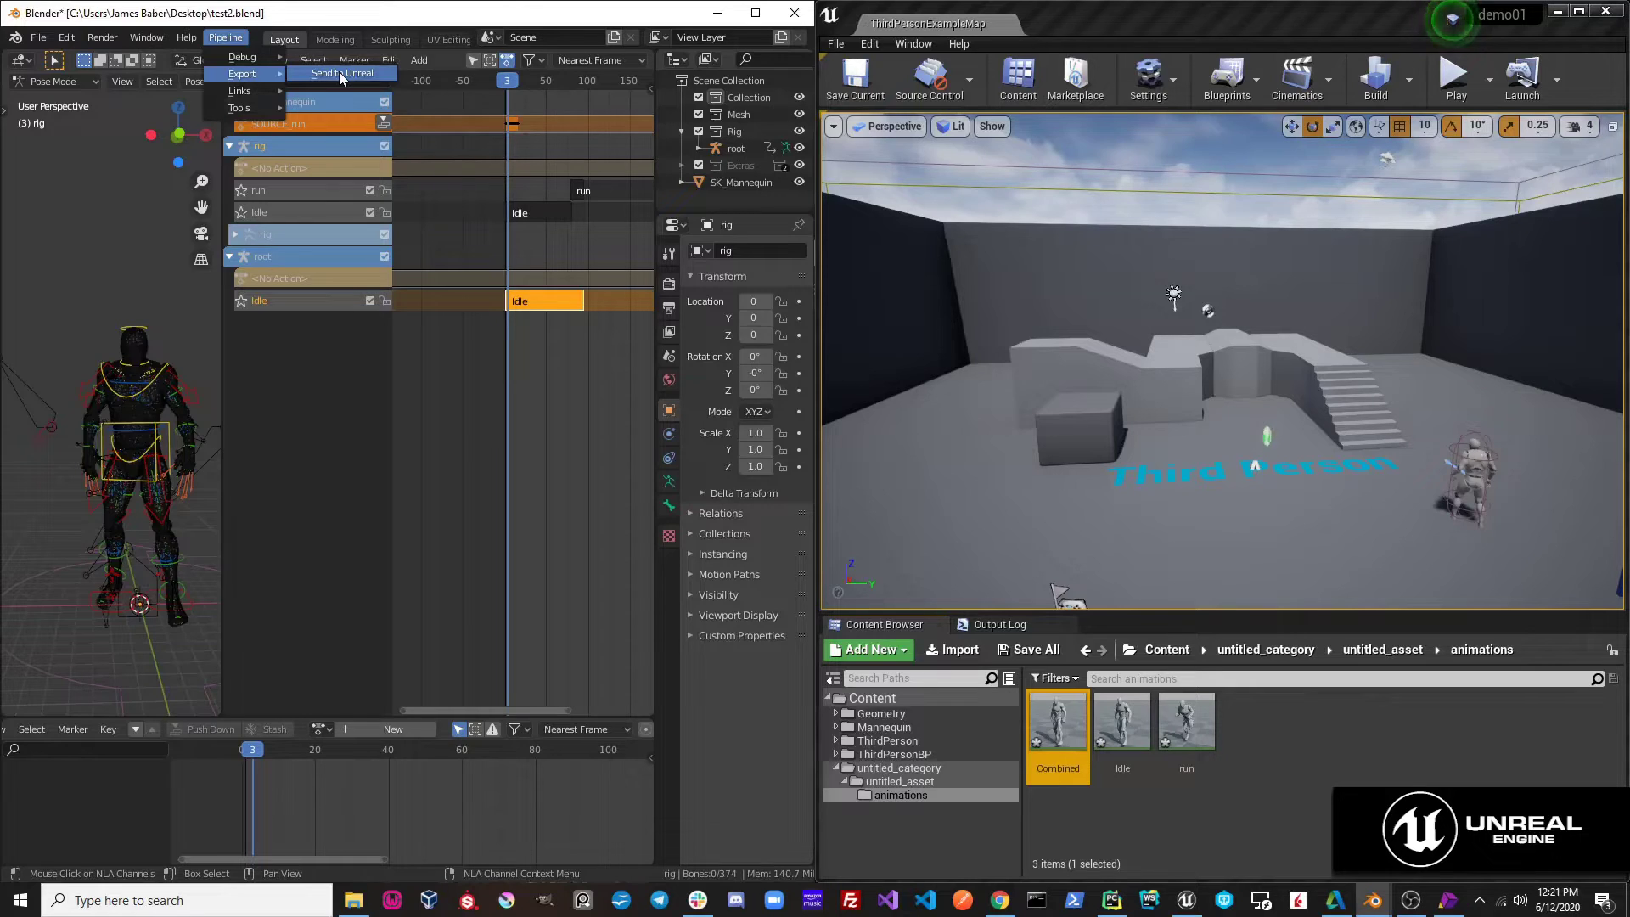
{"action": "double_click", "coordinate": [1053, 721]}
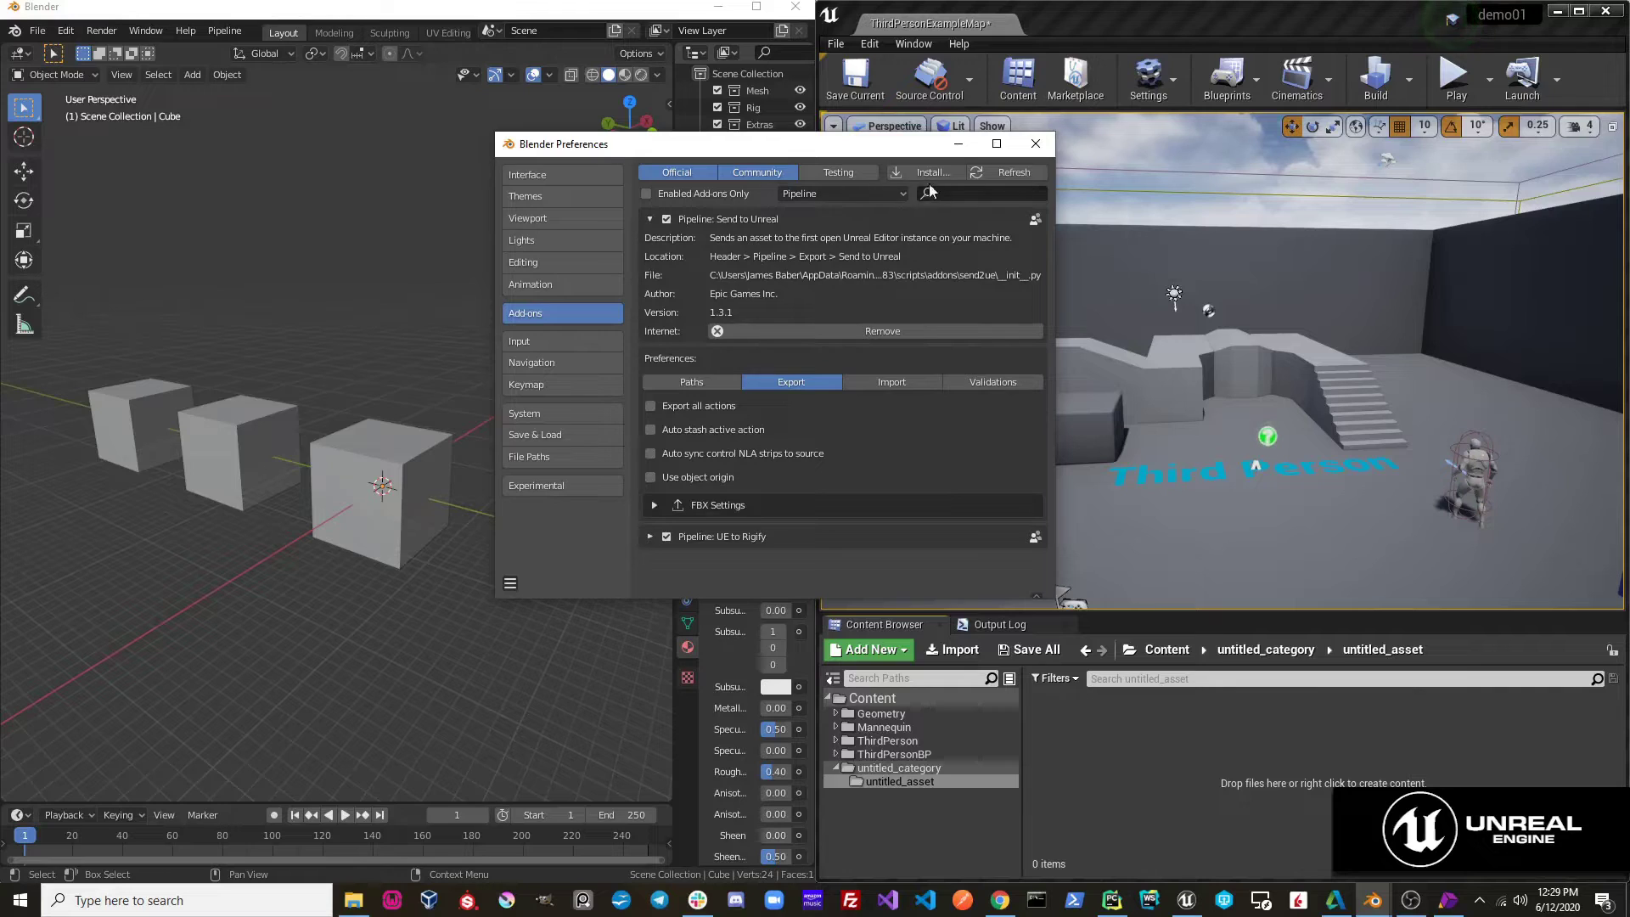
Dismiss the preferences, select all three cubes and move them to the Mesh collection
{"action": "left_click", "coordinate": [955, 146]}
{"action": "left_click", "coordinate": [318, 459]}
{"action": "left_click", "coordinate": [191, 416], "text": "shift"}
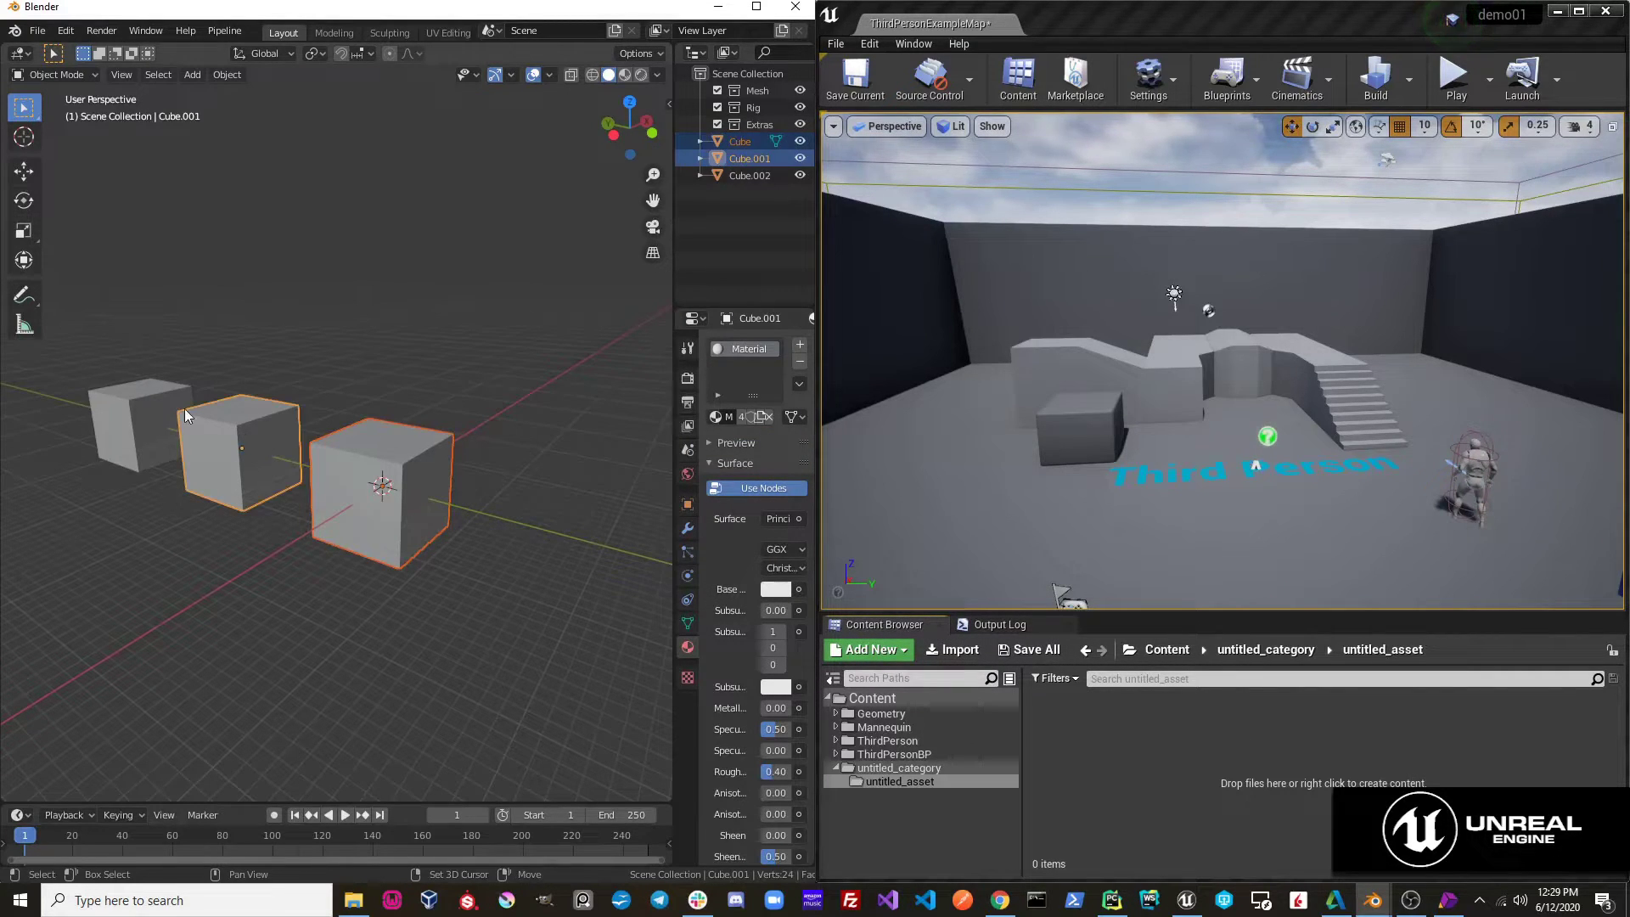
{"action": "left_click", "coordinate": [136, 425], "text": "shift"}
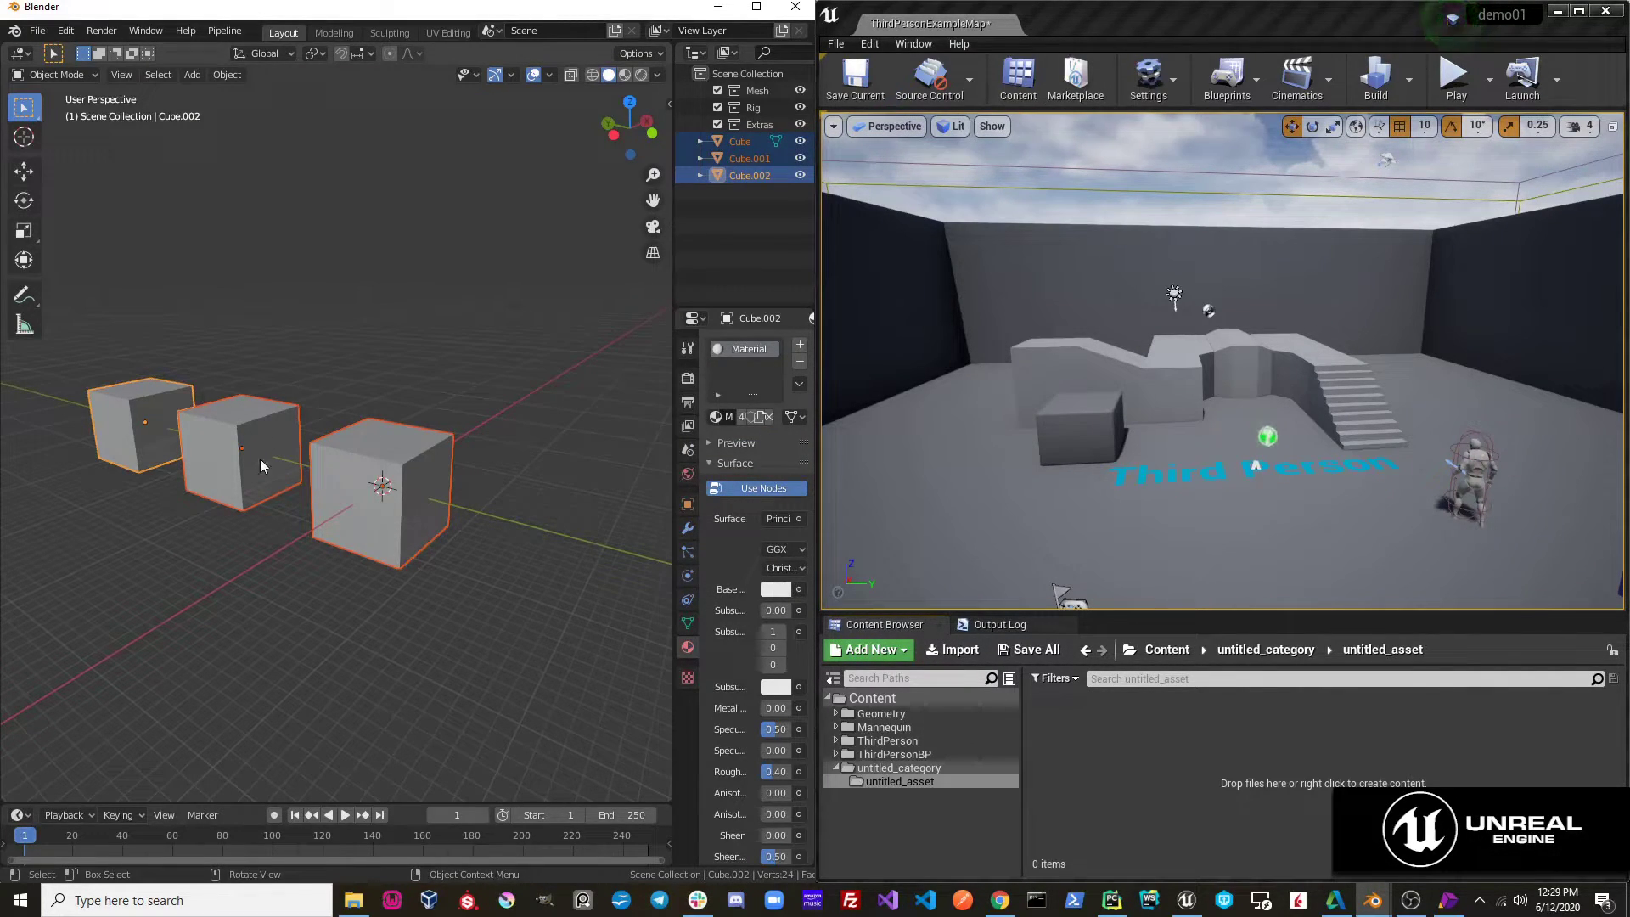
{"action": "key", "text": "m"}
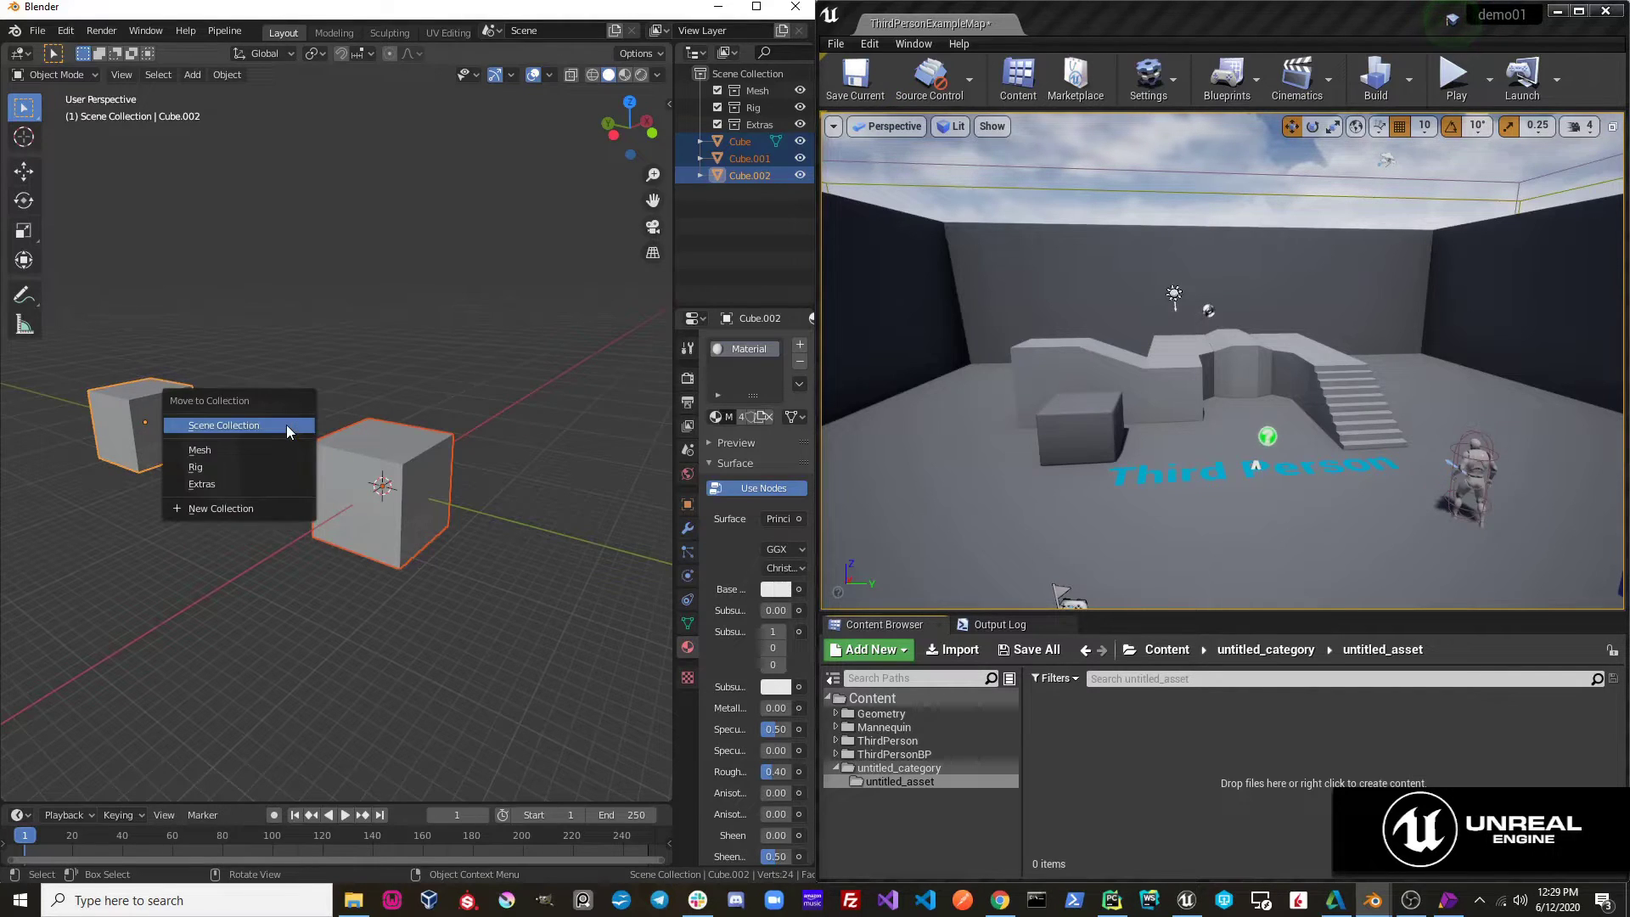
{"action": "left_click", "coordinate": [282, 449]}
Send the three cubes in the Mesh collection to Unreal
{"action": "left_click", "coordinate": [224, 31]}
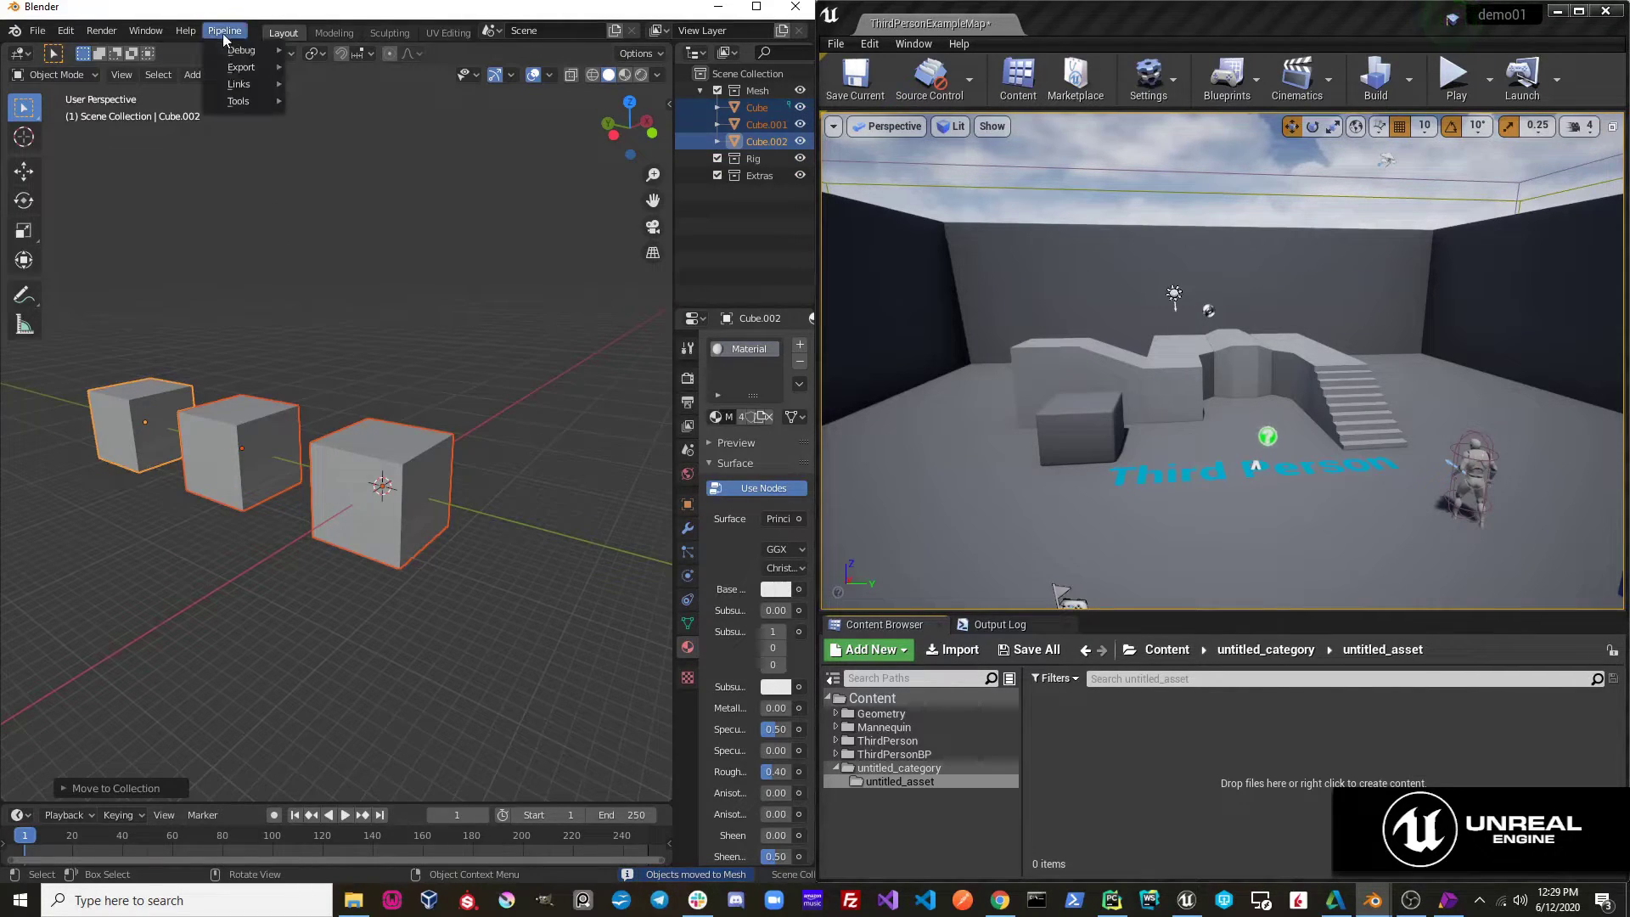
{"action": "mouse_move", "coordinate": [231, 66]}
{"action": "left_click", "coordinate": [348, 68]}
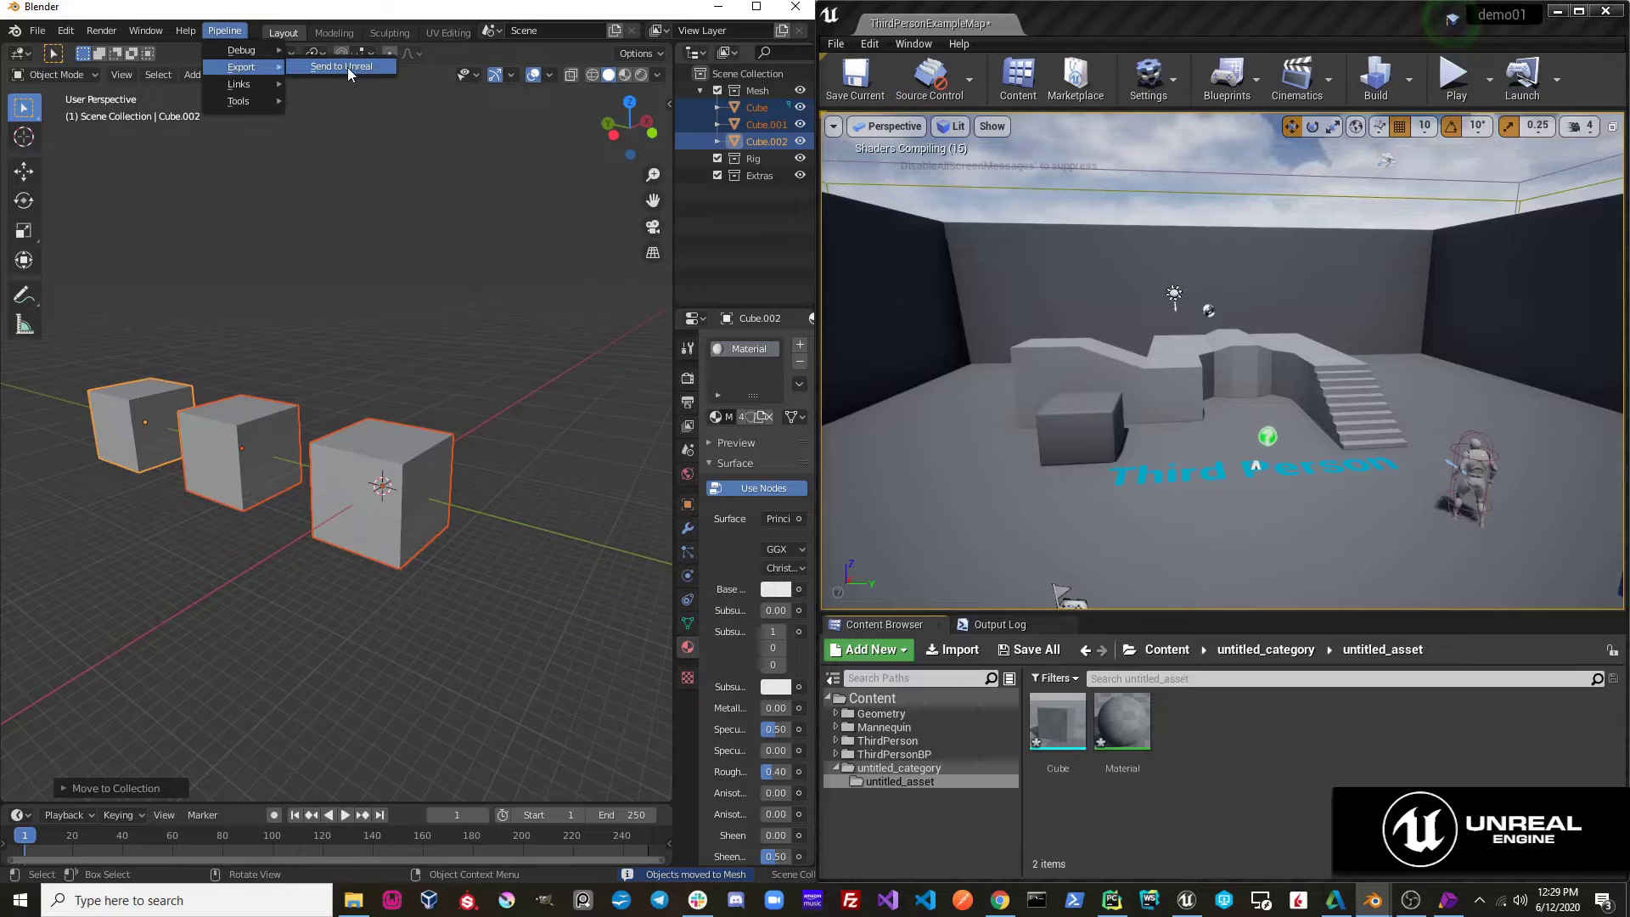
Place the three imported cubes together in the Unreal level and select them individually to check their pivot points
{"action": "left_click", "coordinate": [1285, 802]}
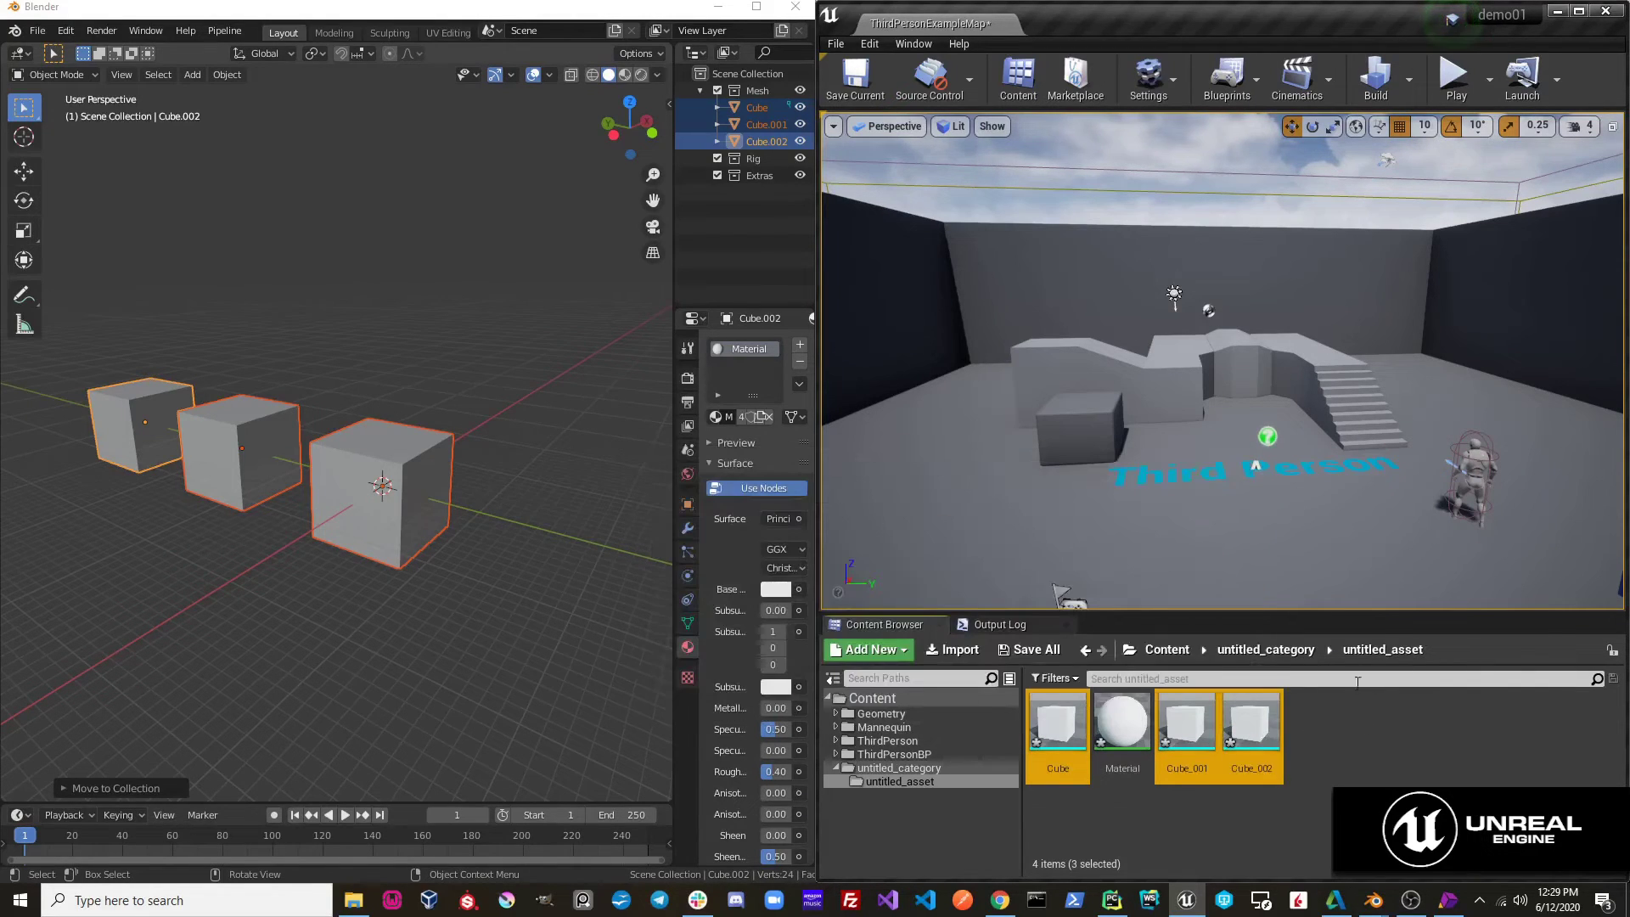
{"action": "left_click_drag", "start_coordinate": [1193, 730], "coordinate": [1260, 386]}
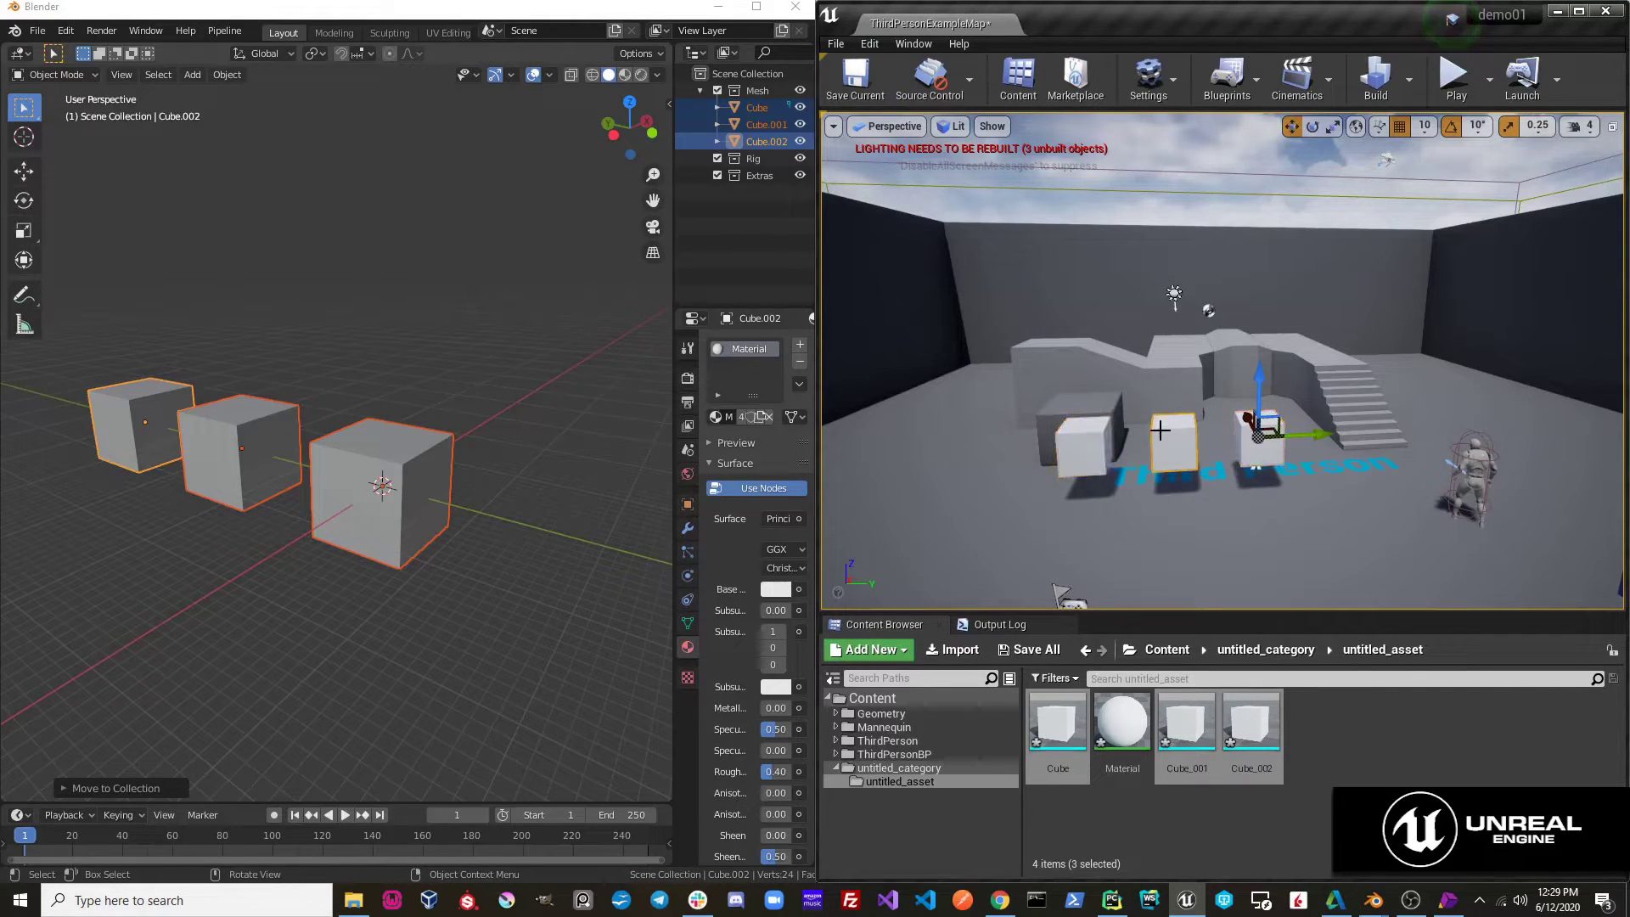
{"action": "left_click", "coordinate": [1095, 445]}
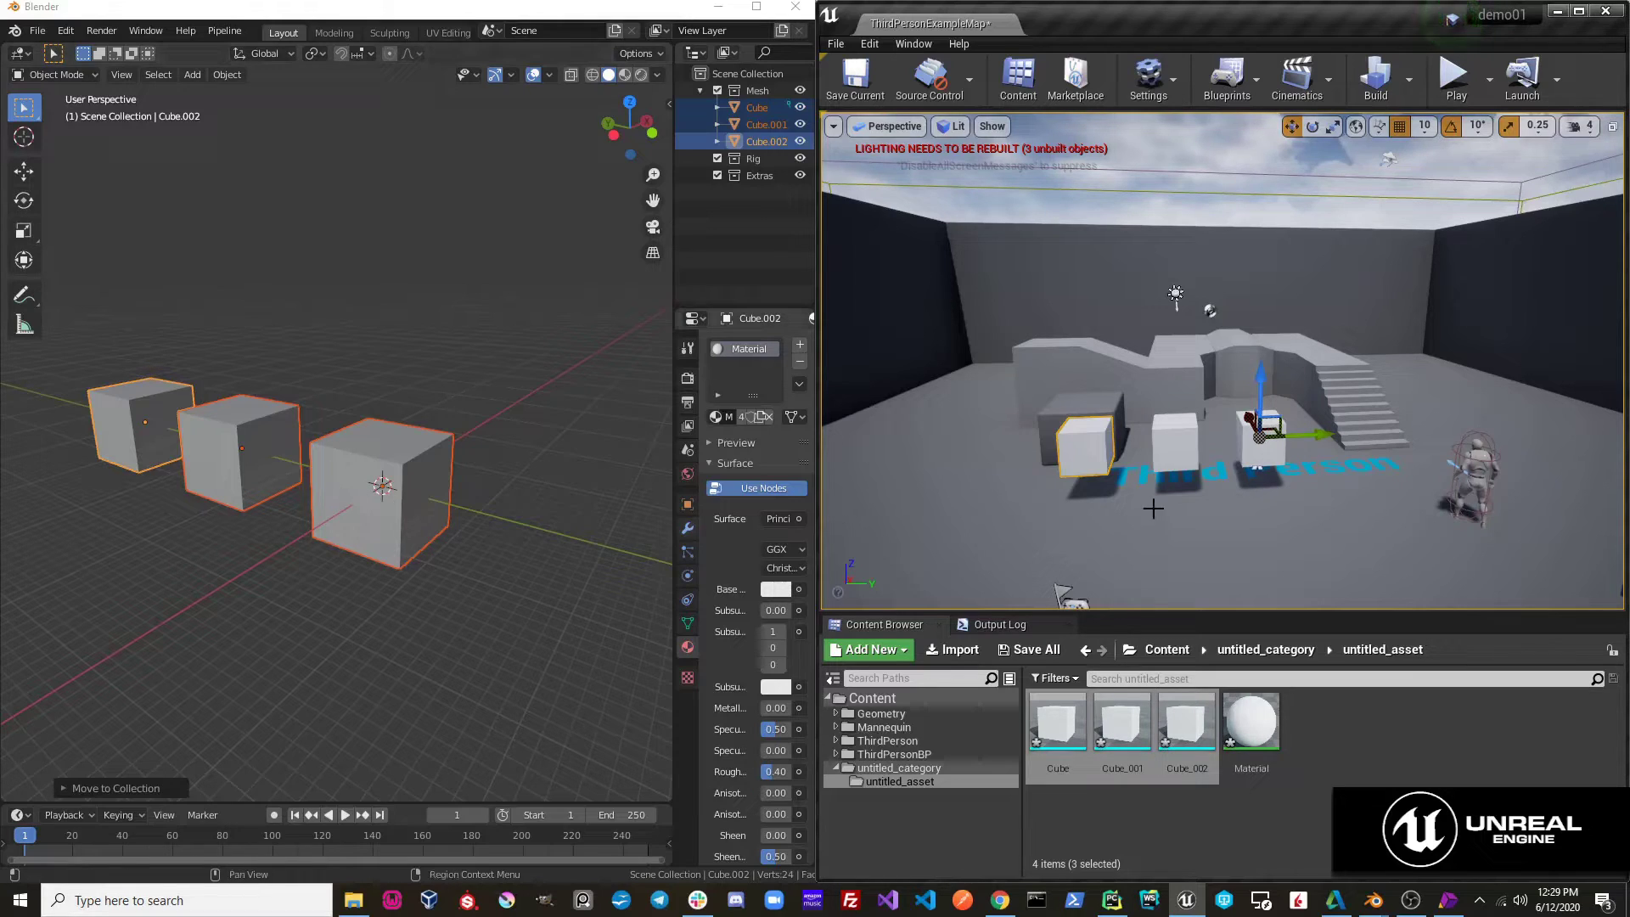
{"action": "left_click", "coordinate": [1180, 435]}
{"action": "left_click", "coordinate": [1082, 446]}
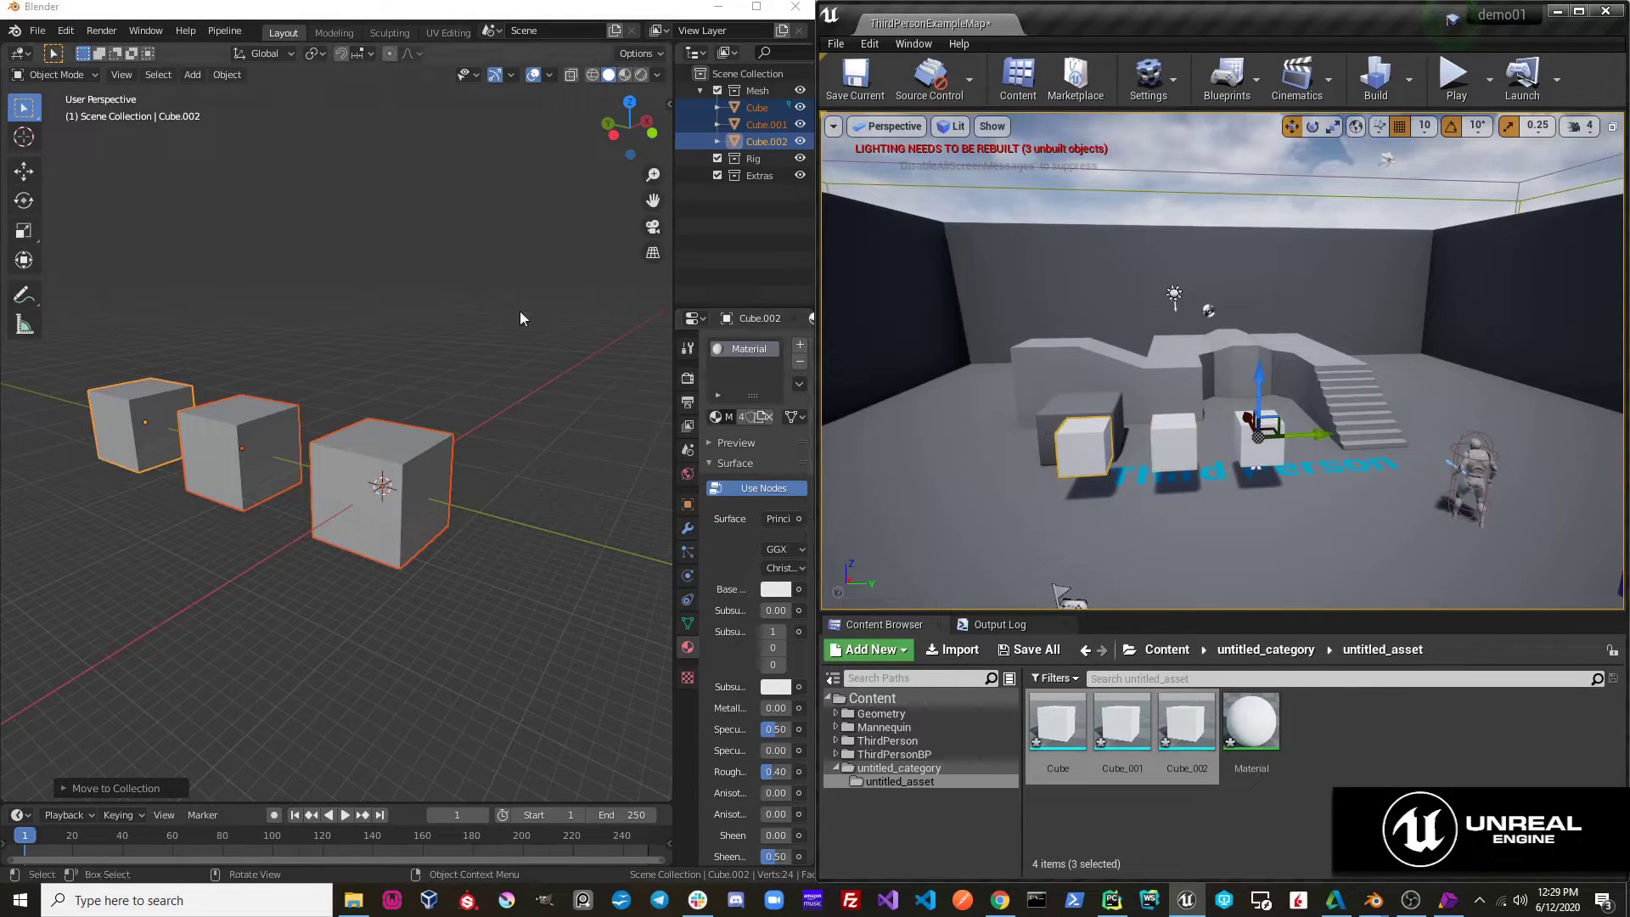
Turn on Use object origin in Send to Unreal's export preferences and close the preferences
{"action": "left_click", "coordinate": [65, 30]}
{"action": "left_click", "coordinate": [117, 272]}
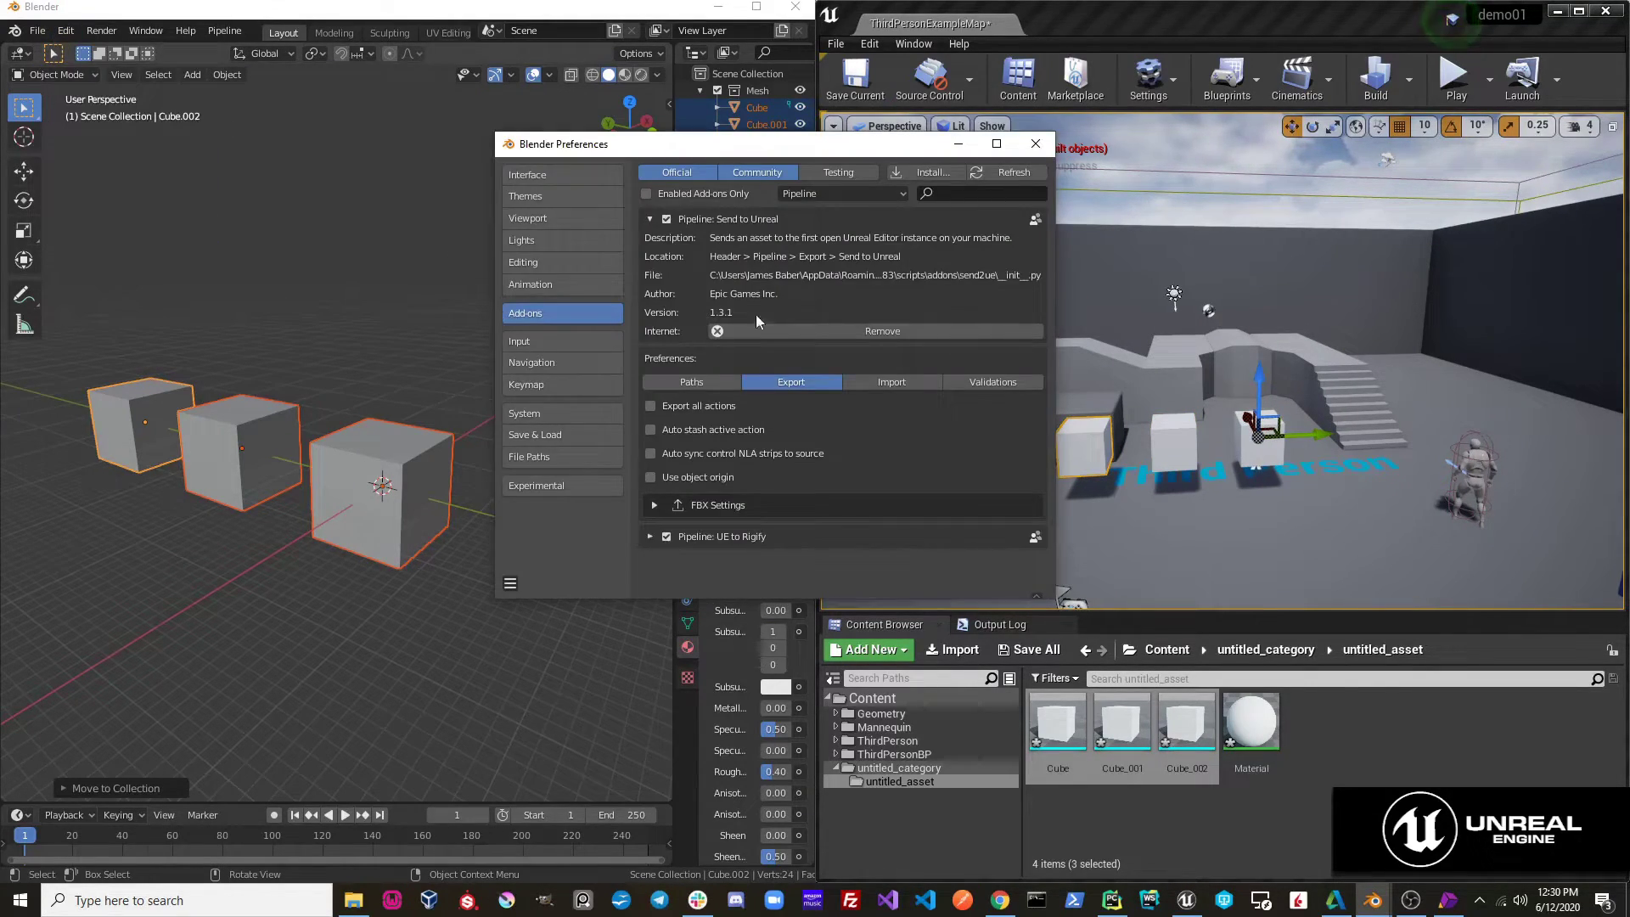
{"action": "left_click", "coordinate": [650, 477]}
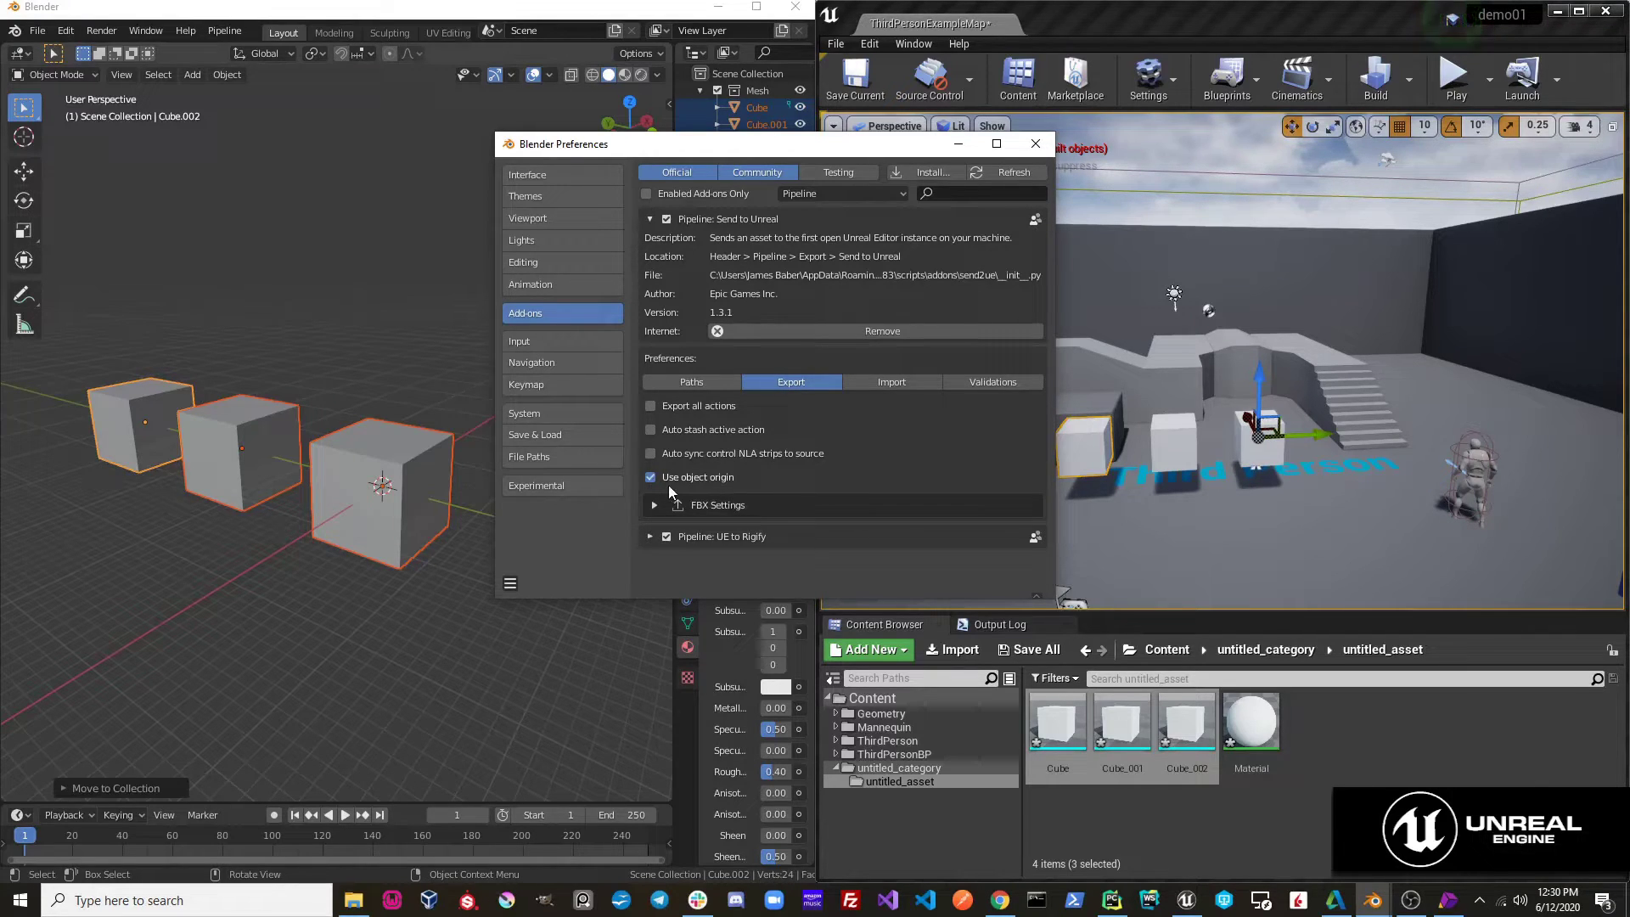
{"action": "left_click", "coordinate": [1035, 144]}
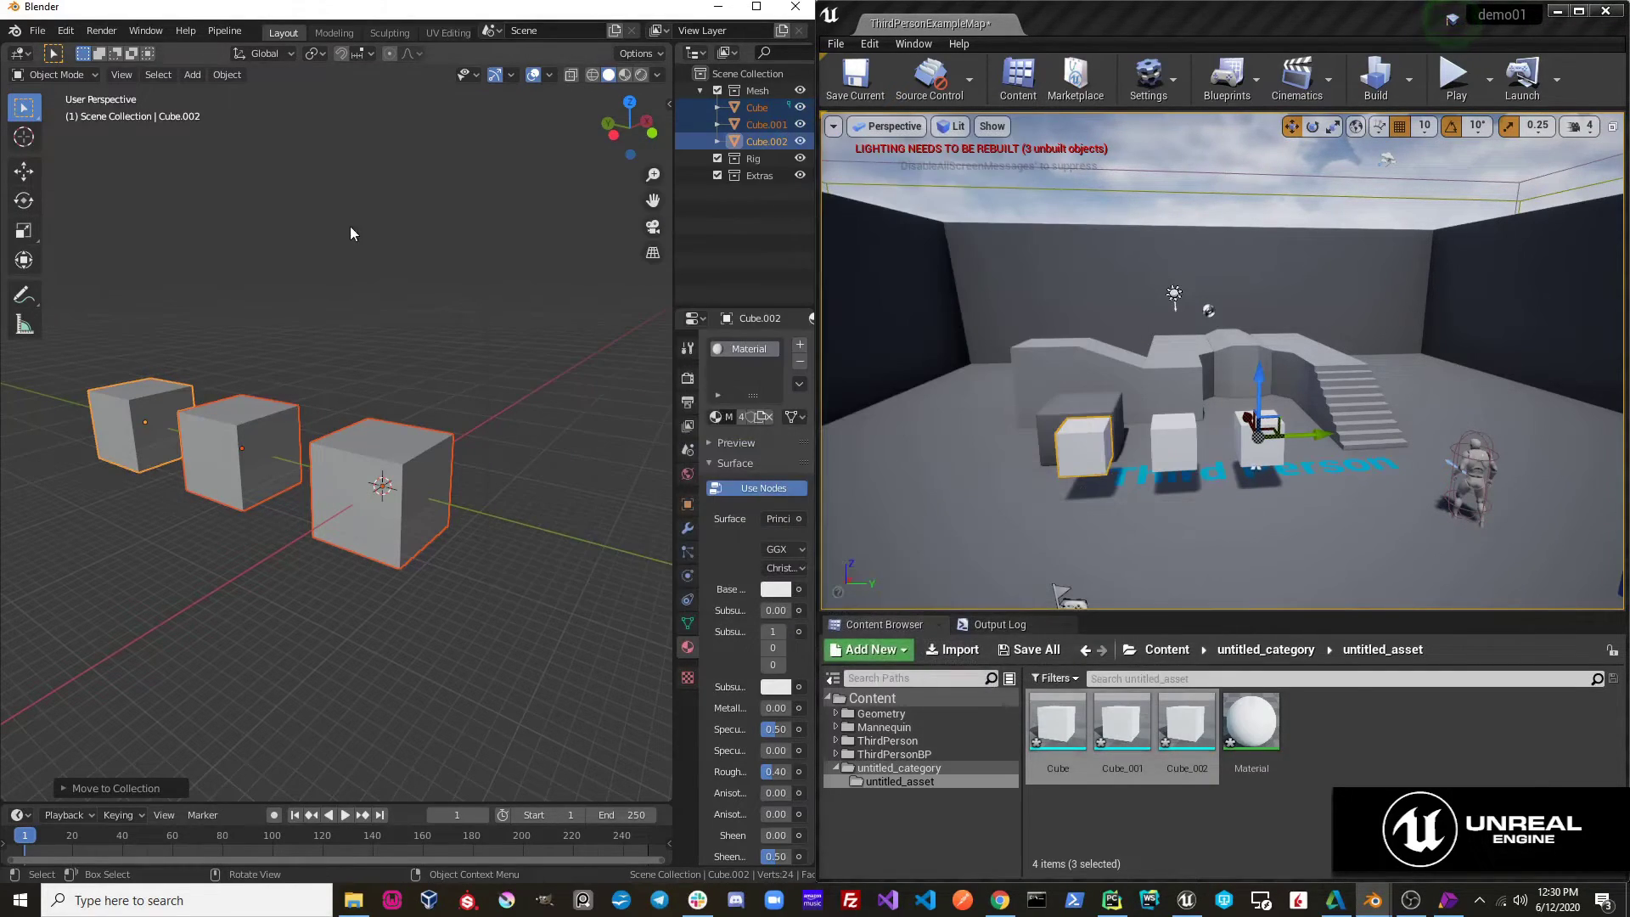
Export the three cubes to Unreal again using their object origins
{"action": "left_click", "coordinate": [225, 32]}
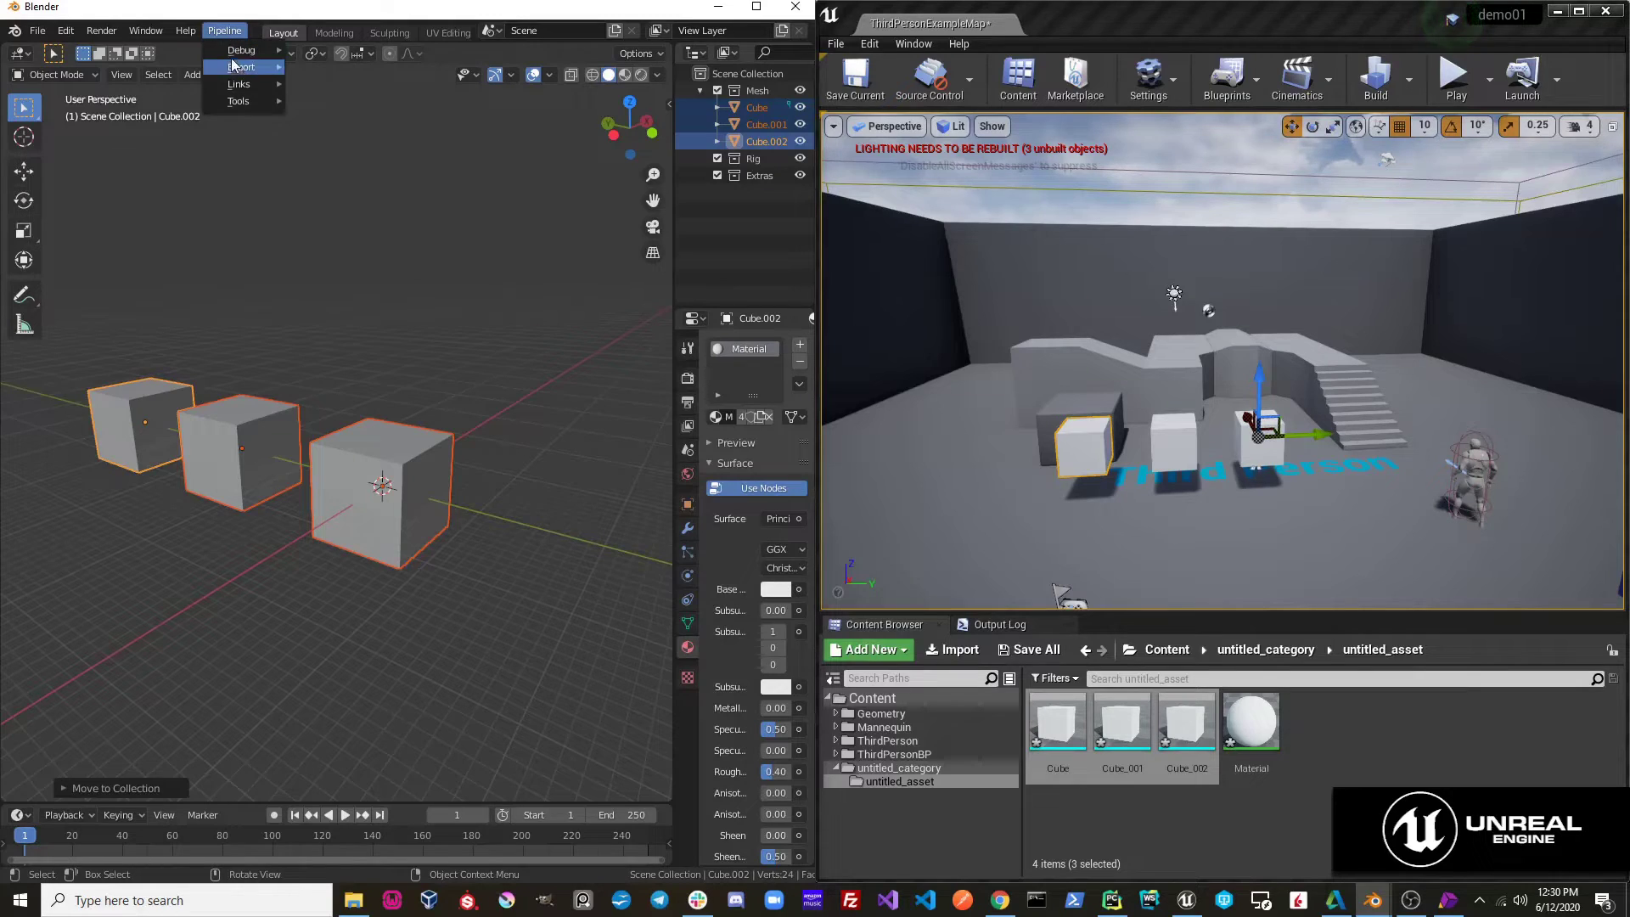
{"action": "mouse_move", "coordinate": [248, 71]}
{"action": "left_click", "coordinate": [304, 69]}
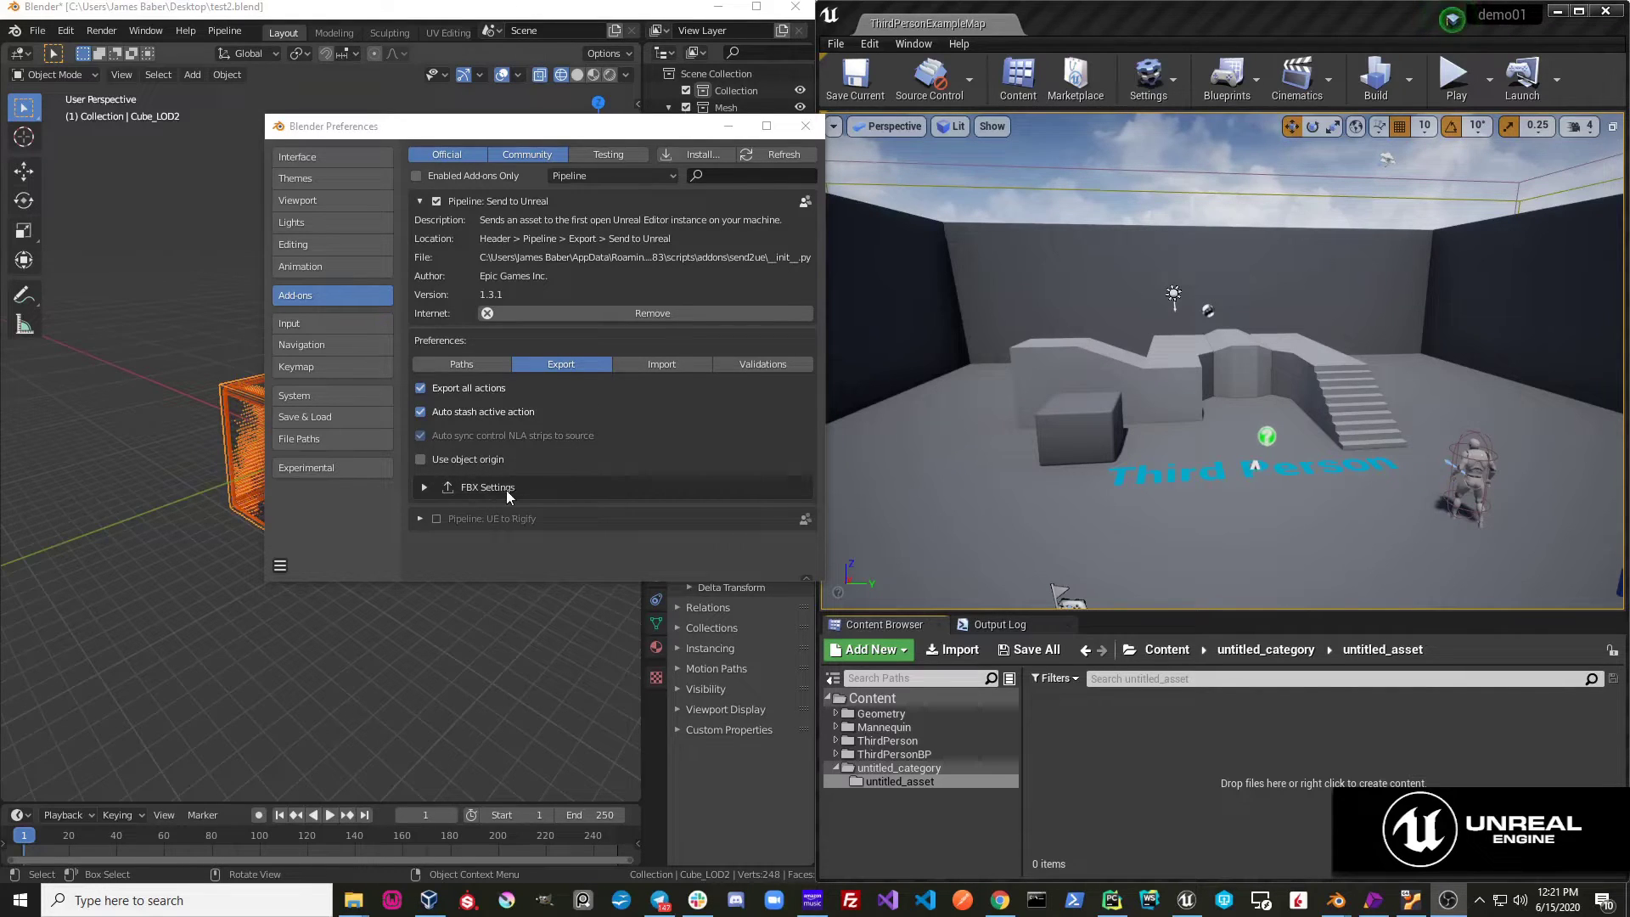
Examine the include, transform, geometry, armature, animation and extras options in Send to Unreal's FBX settings, and collapse the section
{"action": "left_click", "coordinate": [422, 486]}
{"action": "scroll", "coordinate": [509, 458], "scroll_direction": "down", "scroll_amount": 4}
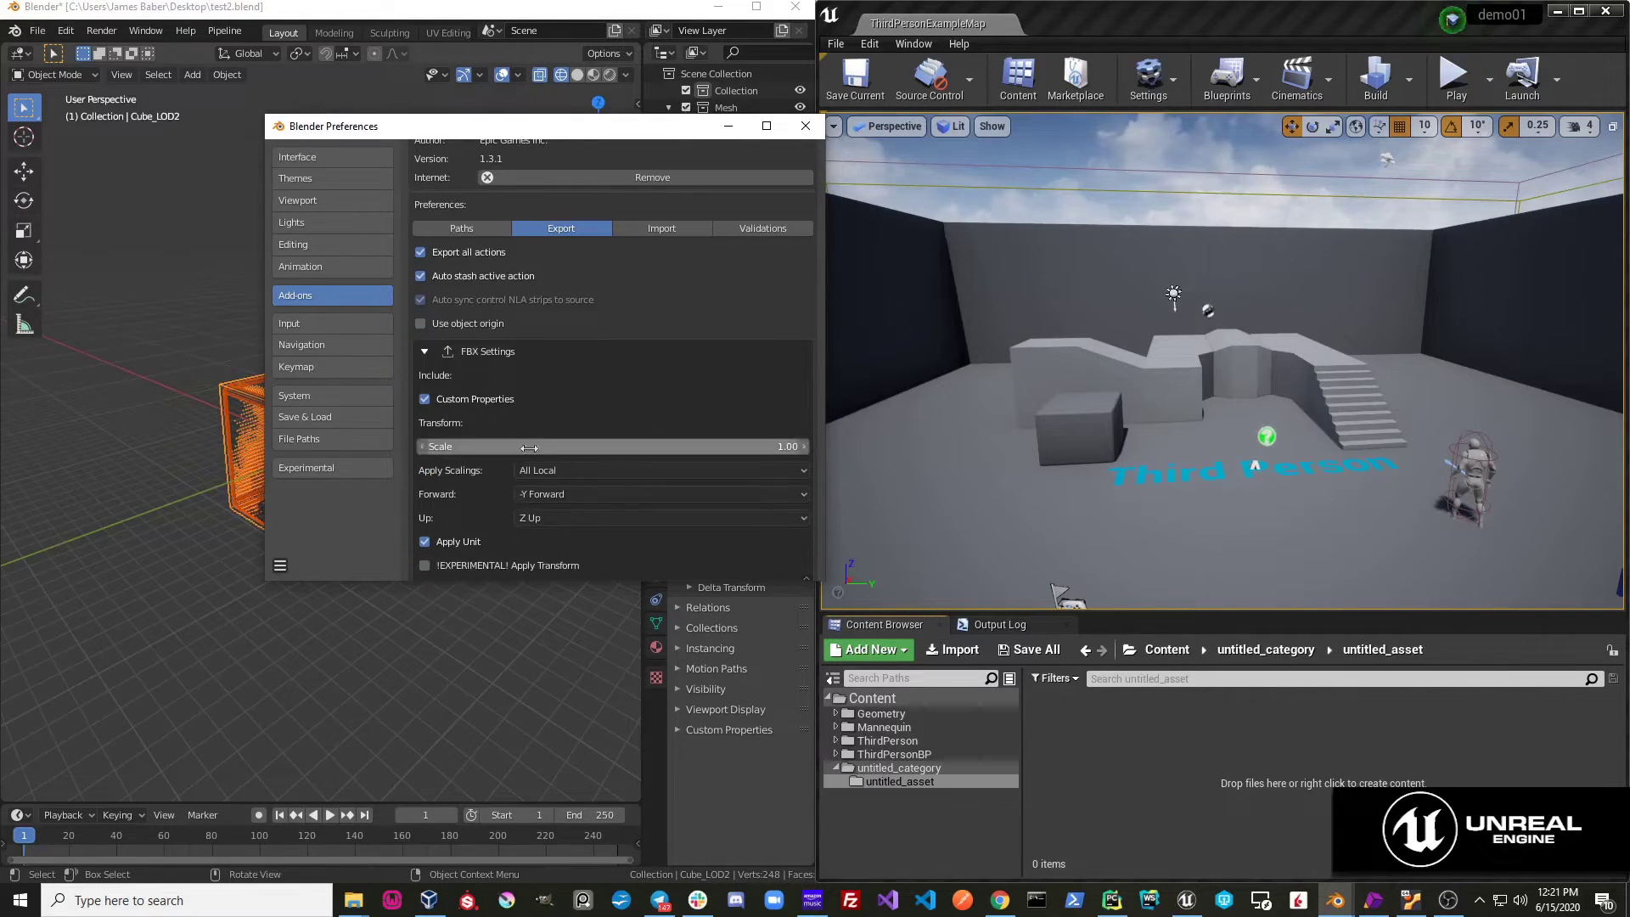
{"action": "scroll", "coordinate": [613, 415], "scroll_direction": "down", "scroll_amount": 6}
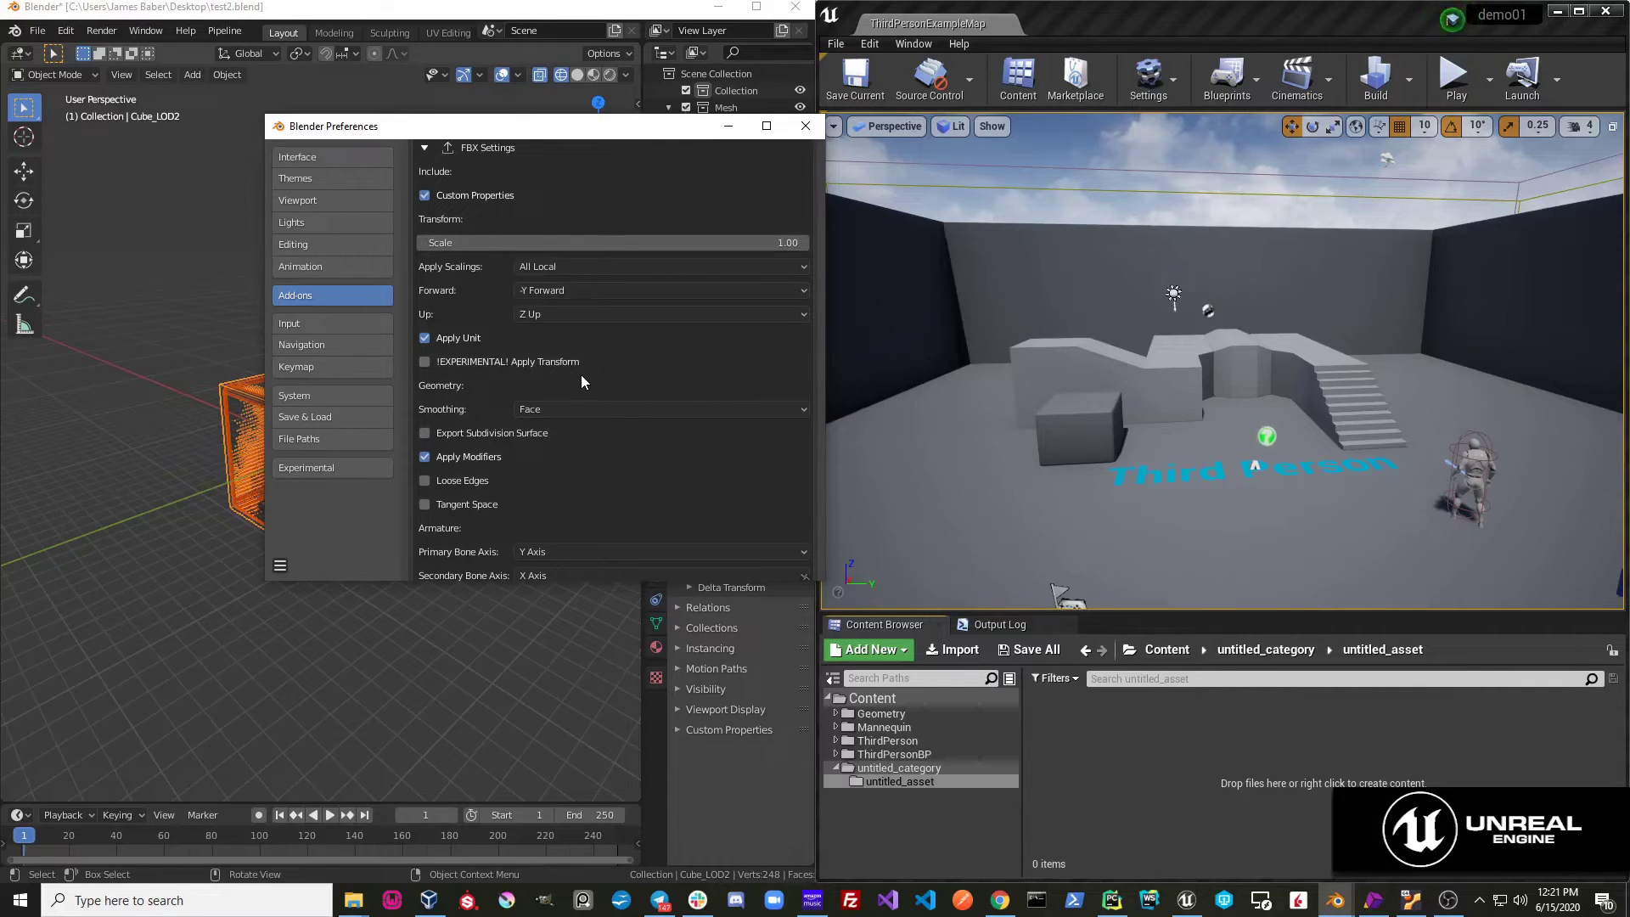
{"action": "scroll", "coordinate": [582, 376], "scroll_direction": "down", "scroll_amount": 9}
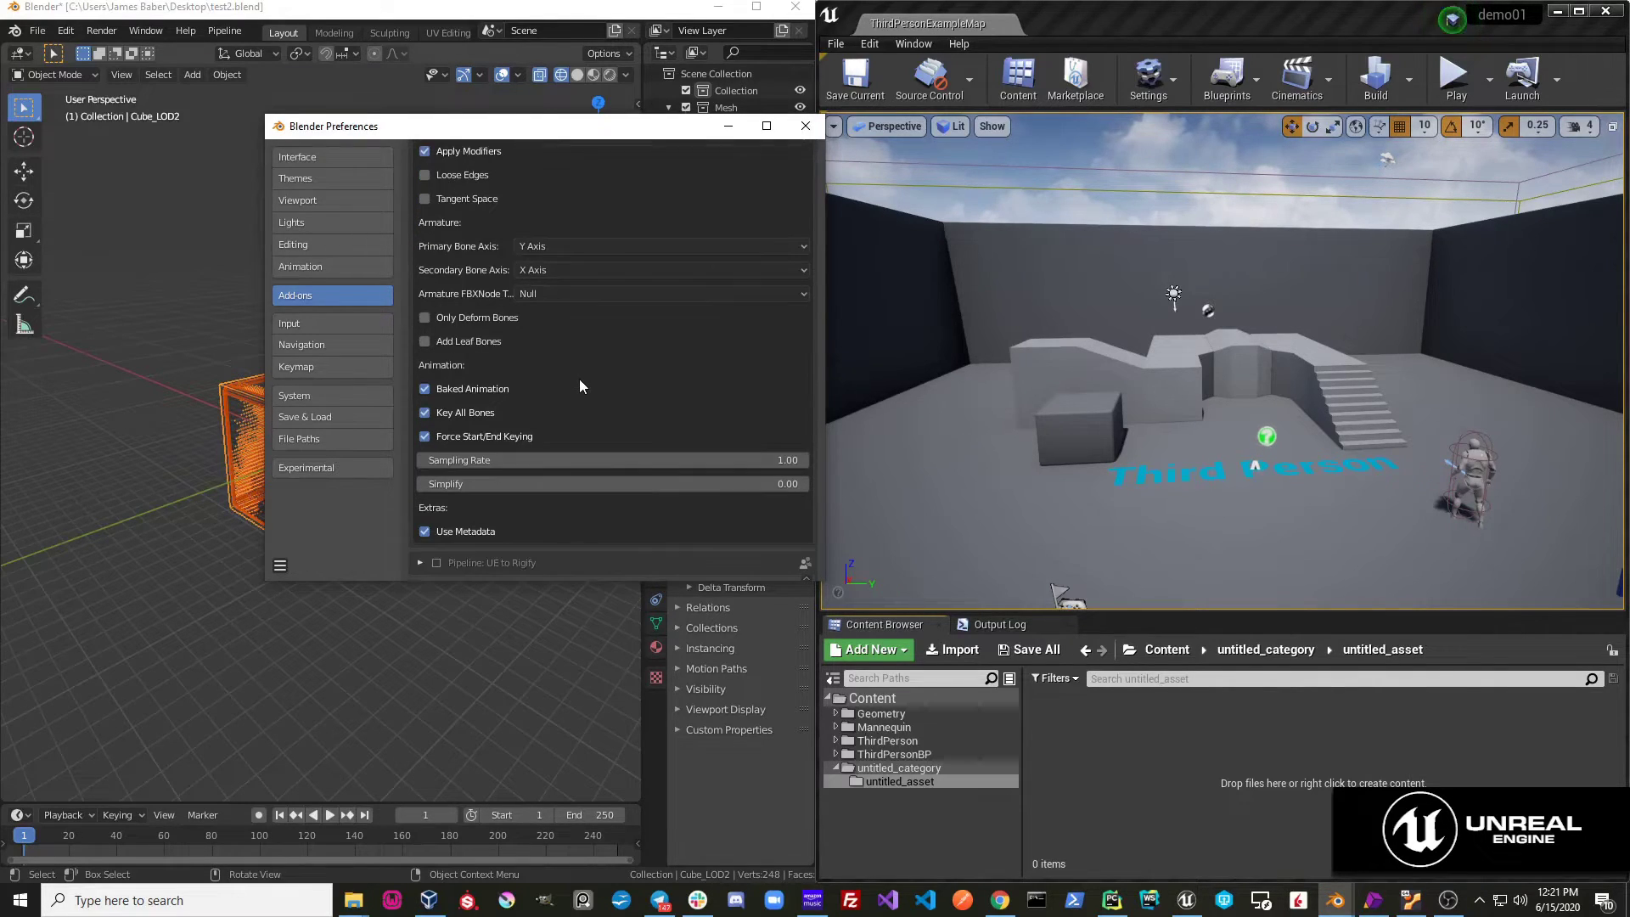
{"action": "scroll", "coordinate": [579, 378], "scroll_direction": "down", "scroll_amount": 1}
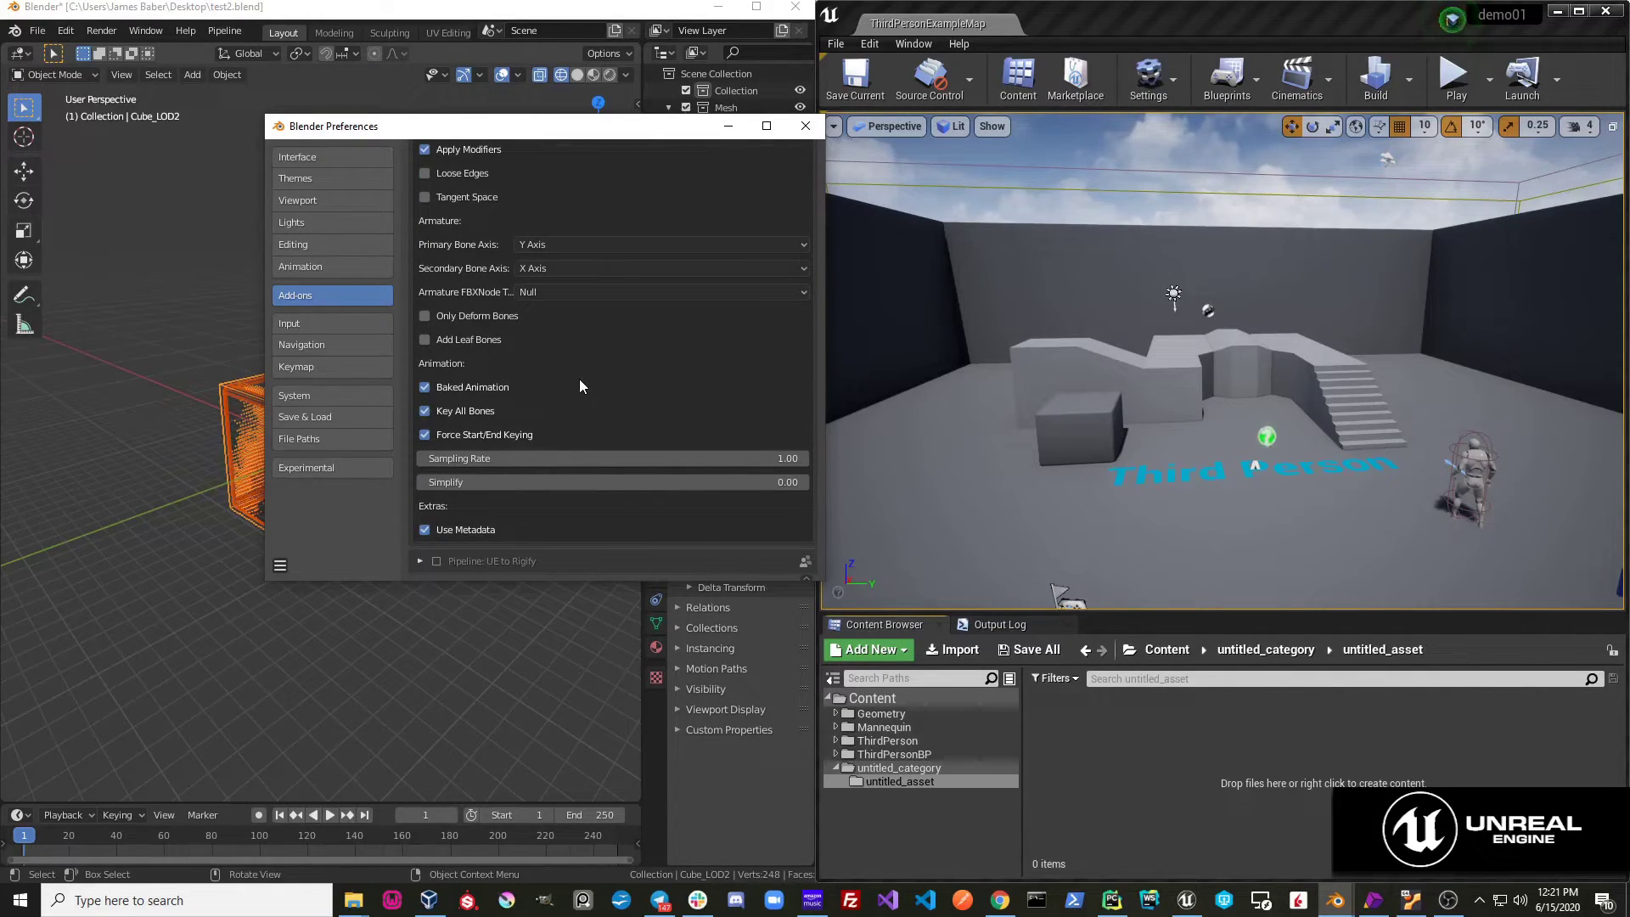
{"action": "scroll", "coordinate": [578, 378], "scroll_direction": "up", "scroll_amount": 7}
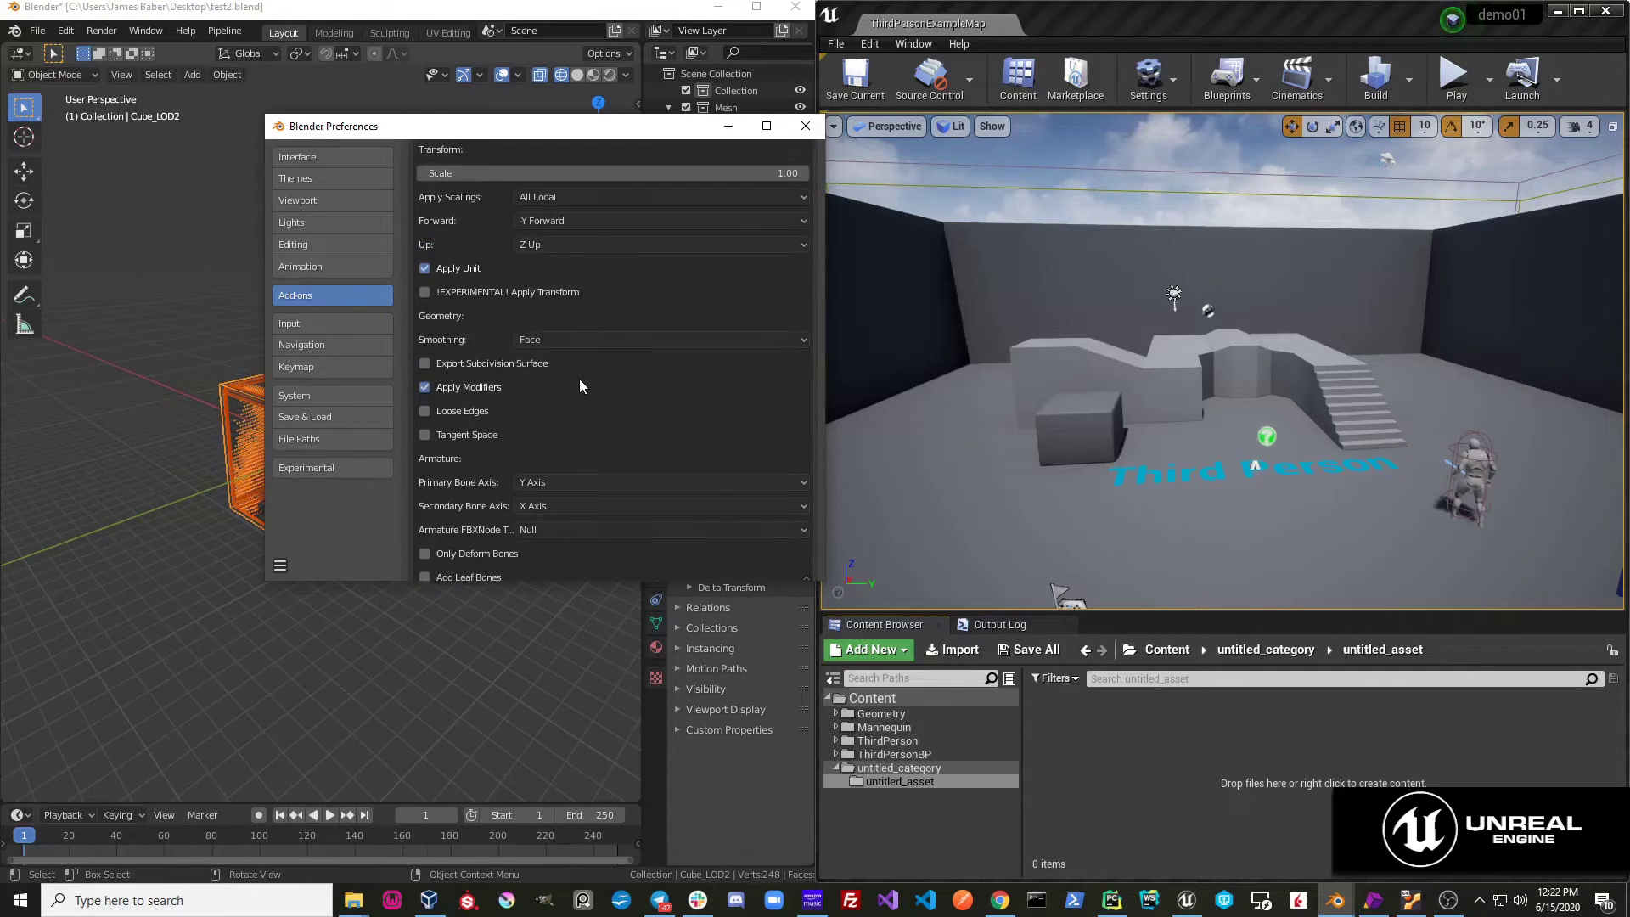
{"action": "scroll", "coordinate": [579, 379], "scroll_direction": "up", "scroll_amount": 4}
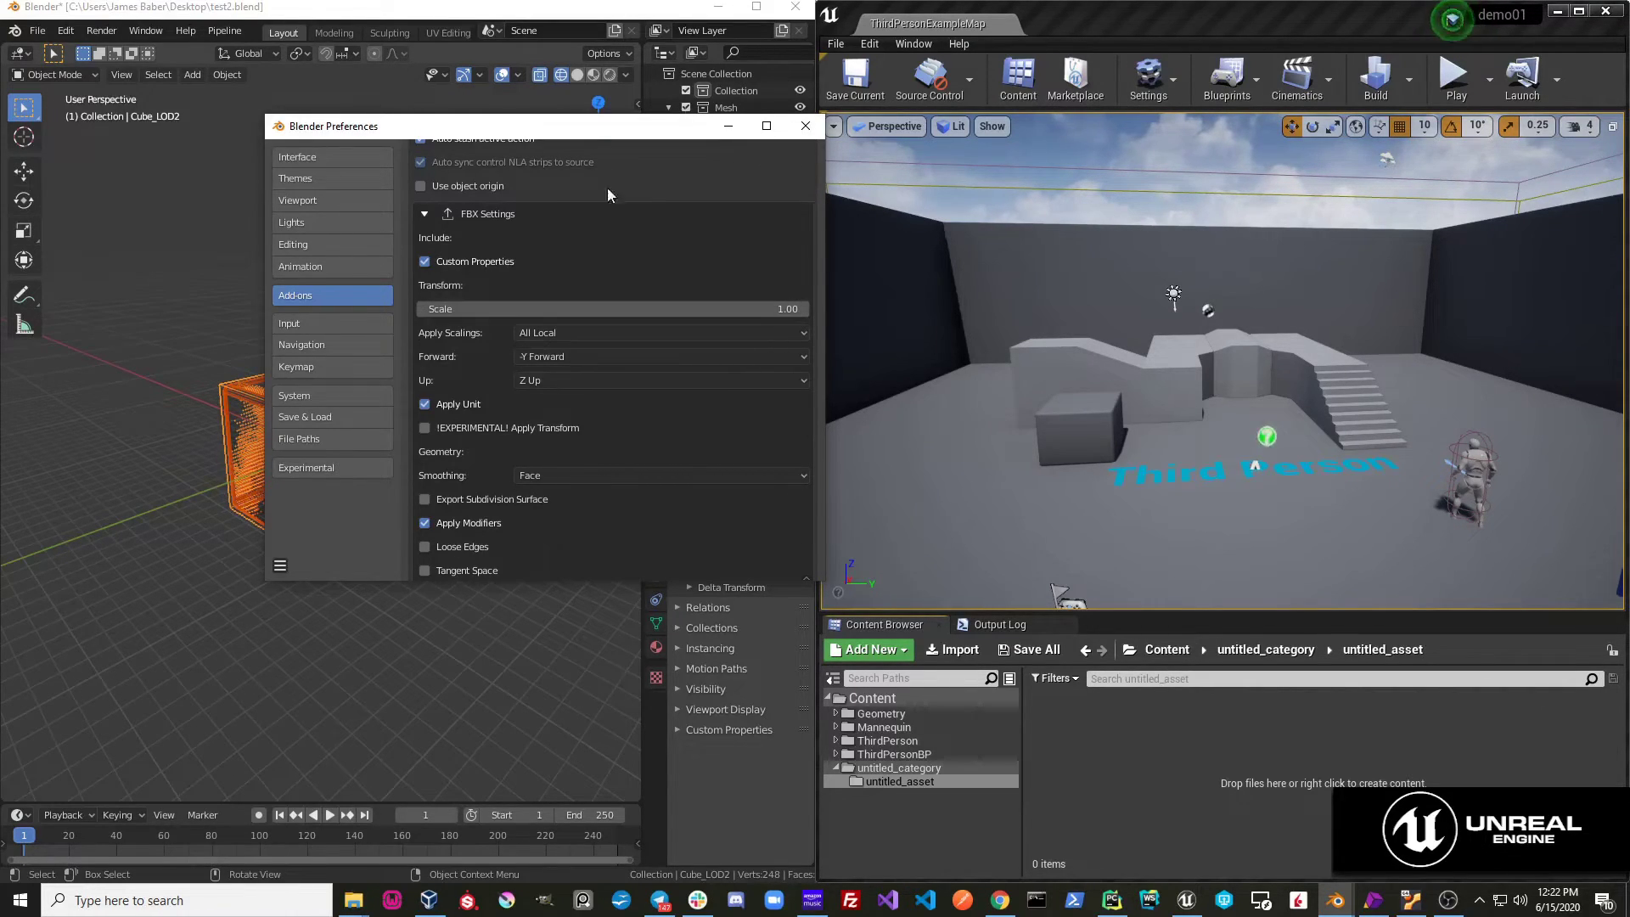
{"action": "left_click_drag", "start_coordinate": [567, 129], "coordinate": [539, 185]}
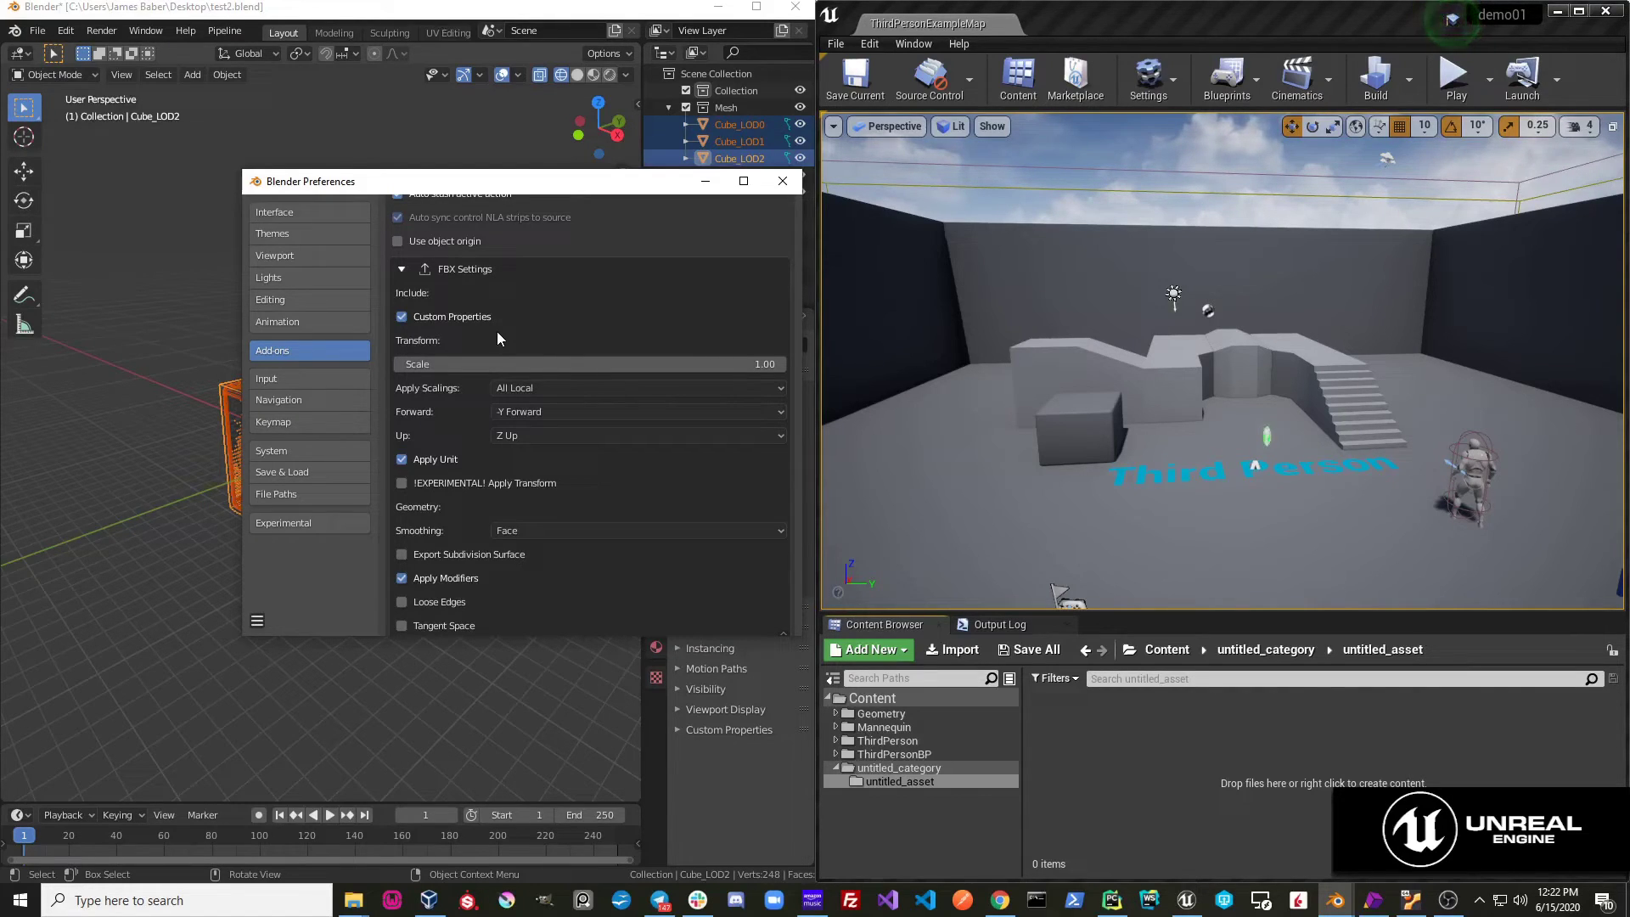
{"action": "left_click", "coordinate": [406, 268]}
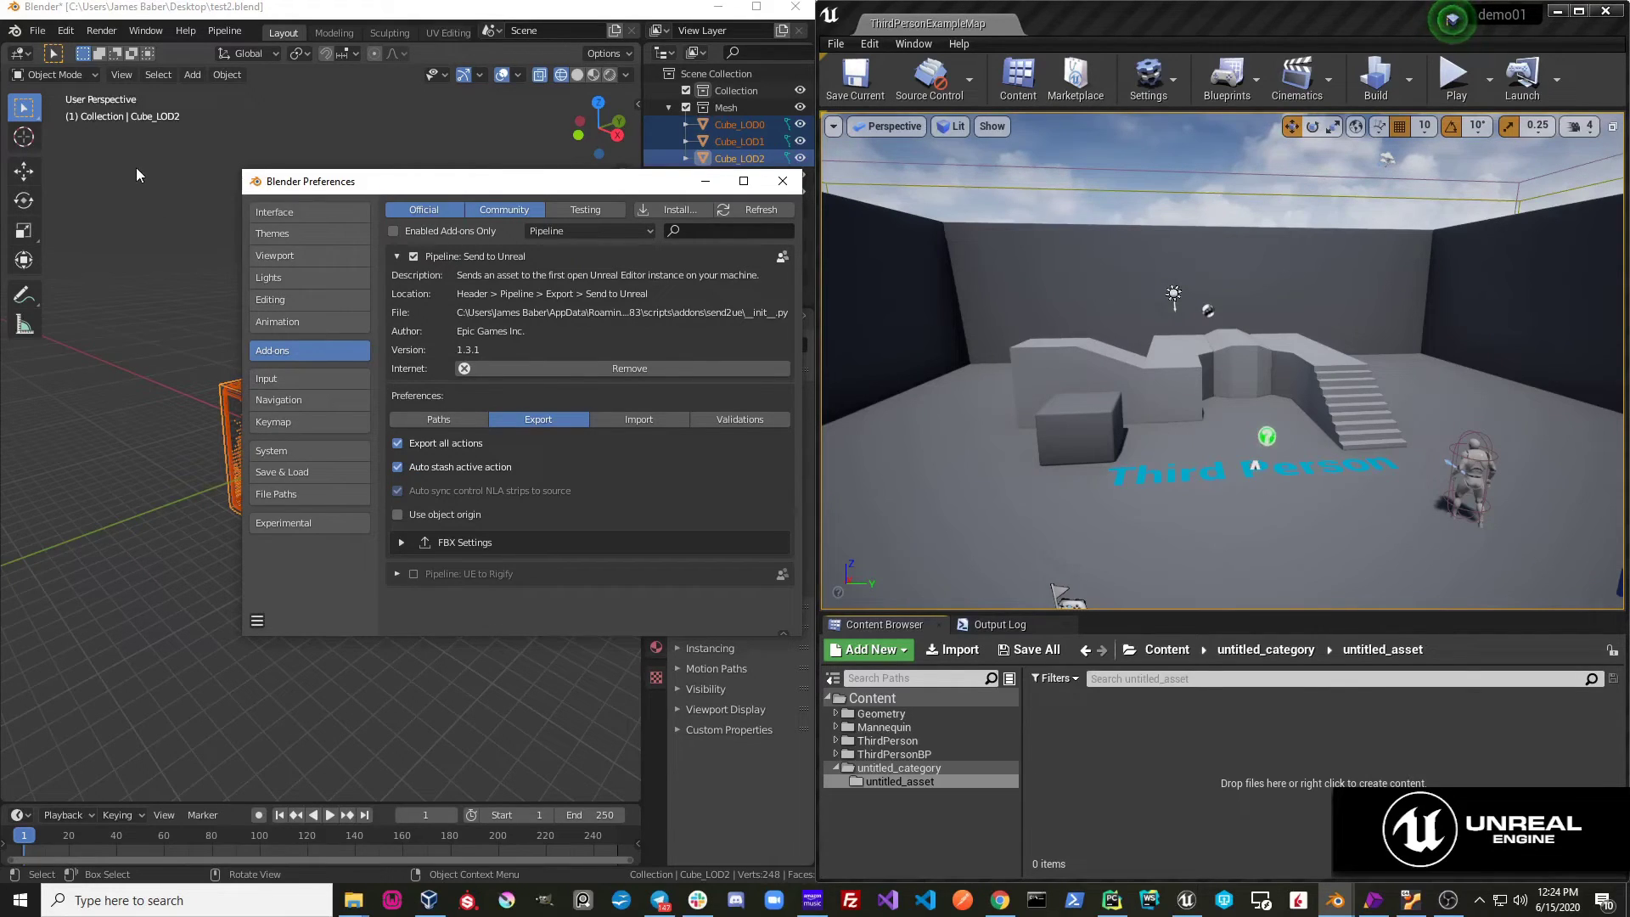
Turn off Export all actions and Auto stash active action, and restore the default export options by disabling and re-enabling the Send to Unreal add-on
{"action": "left_click", "coordinate": [397, 443]}
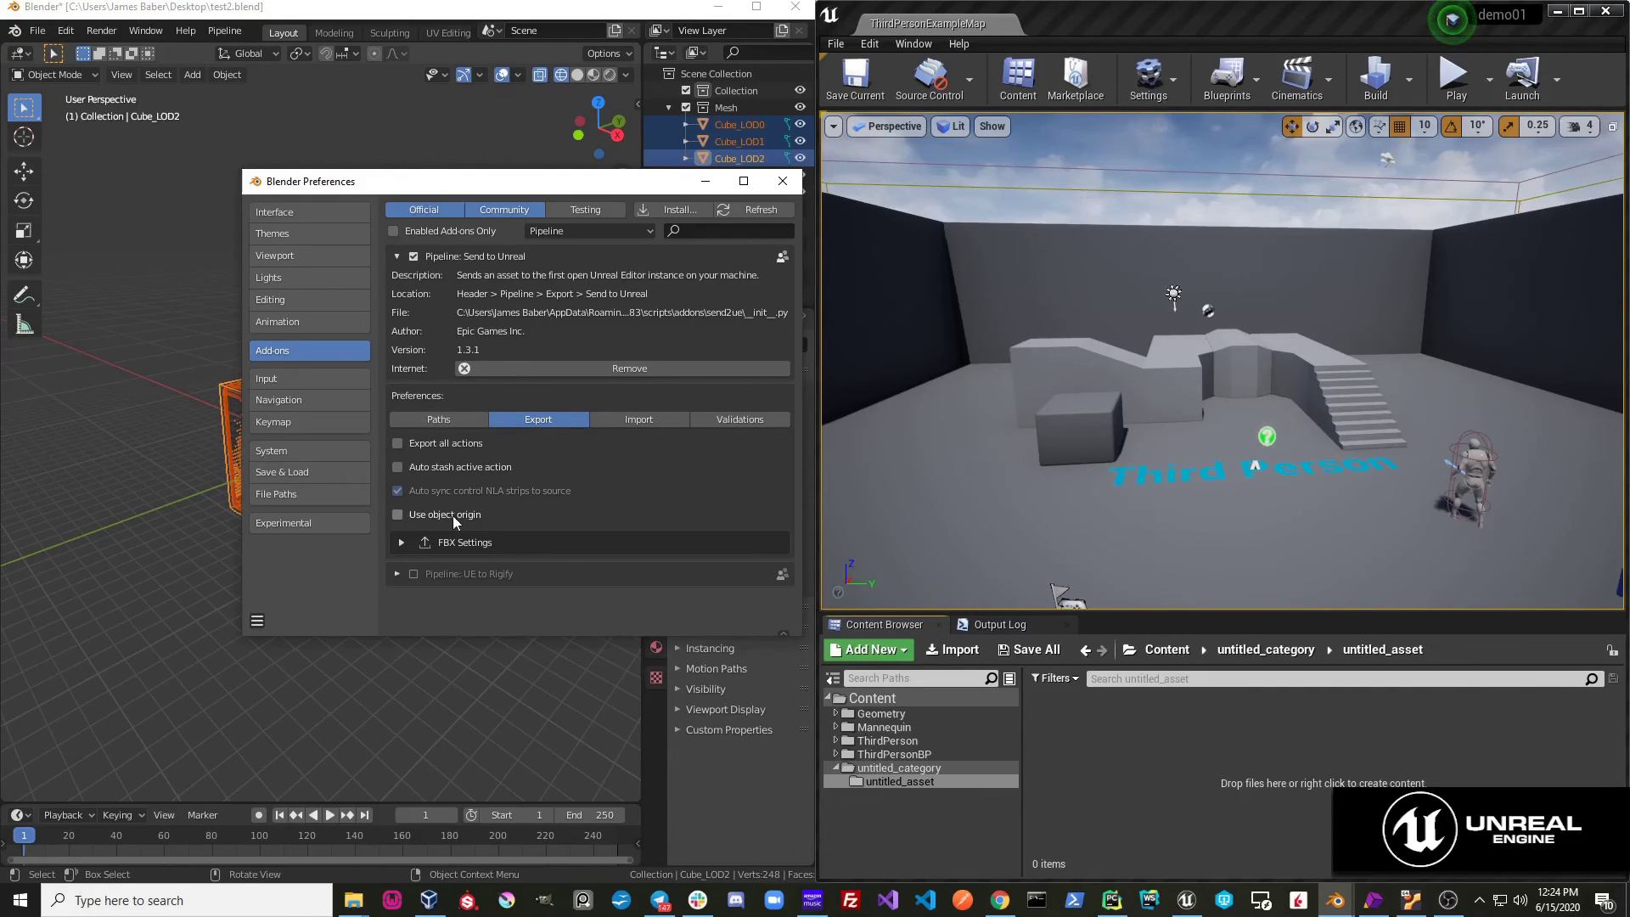
{"action": "left_click", "coordinate": [413, 256]}
{"action": "left_click", "coordinate": [414, 256]}
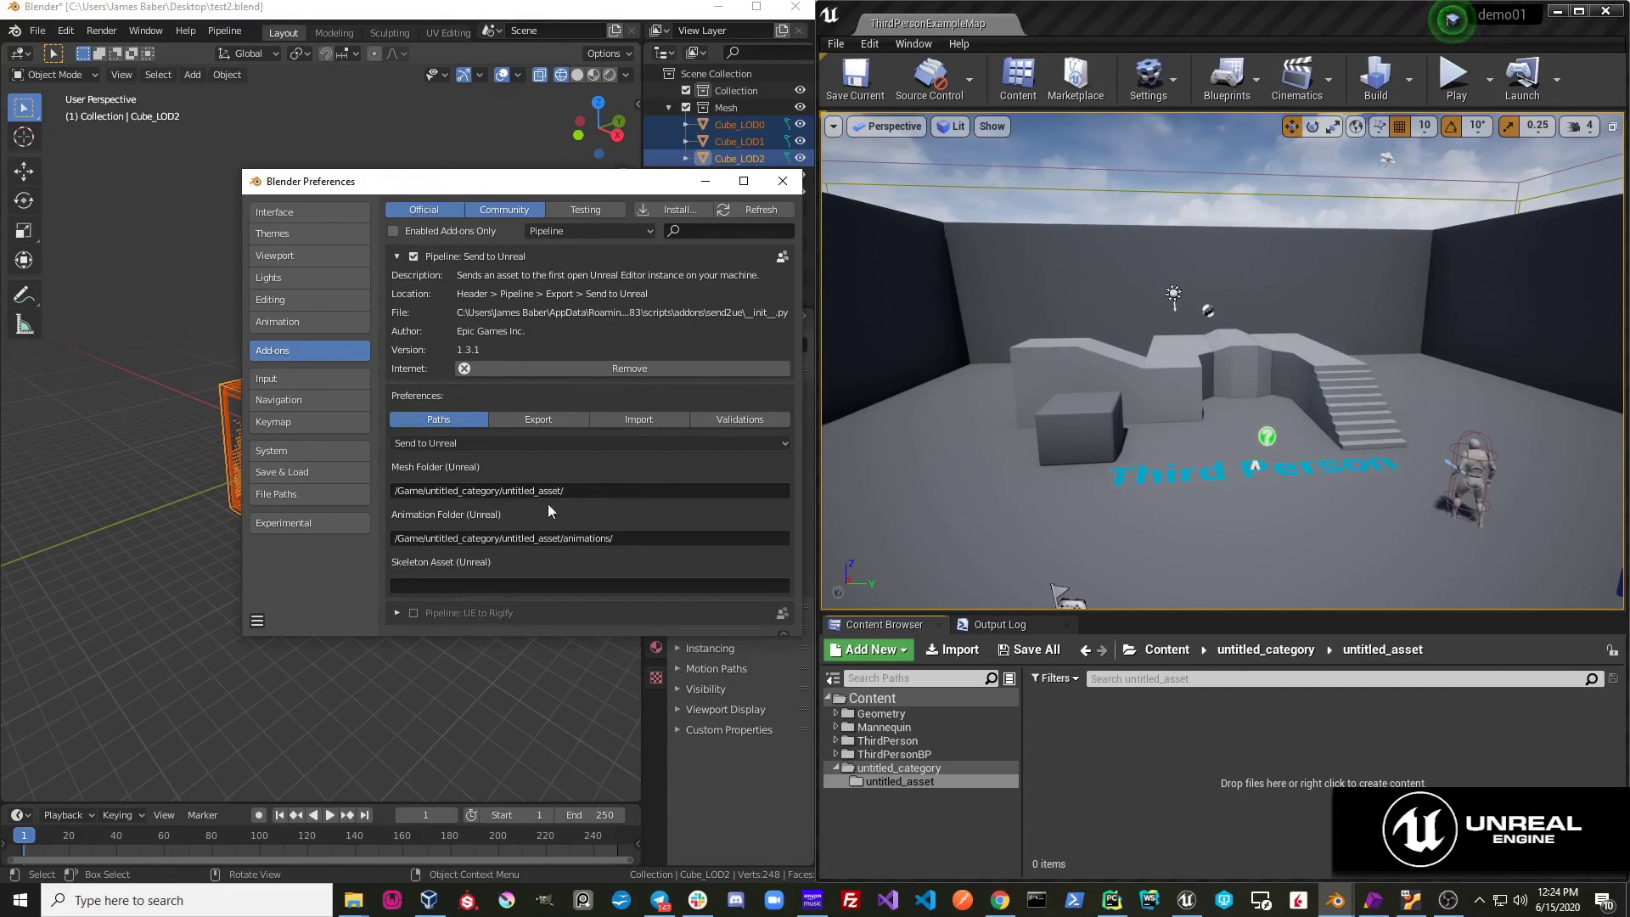
{"action": "left_click", "coordinate": [507, 421]}
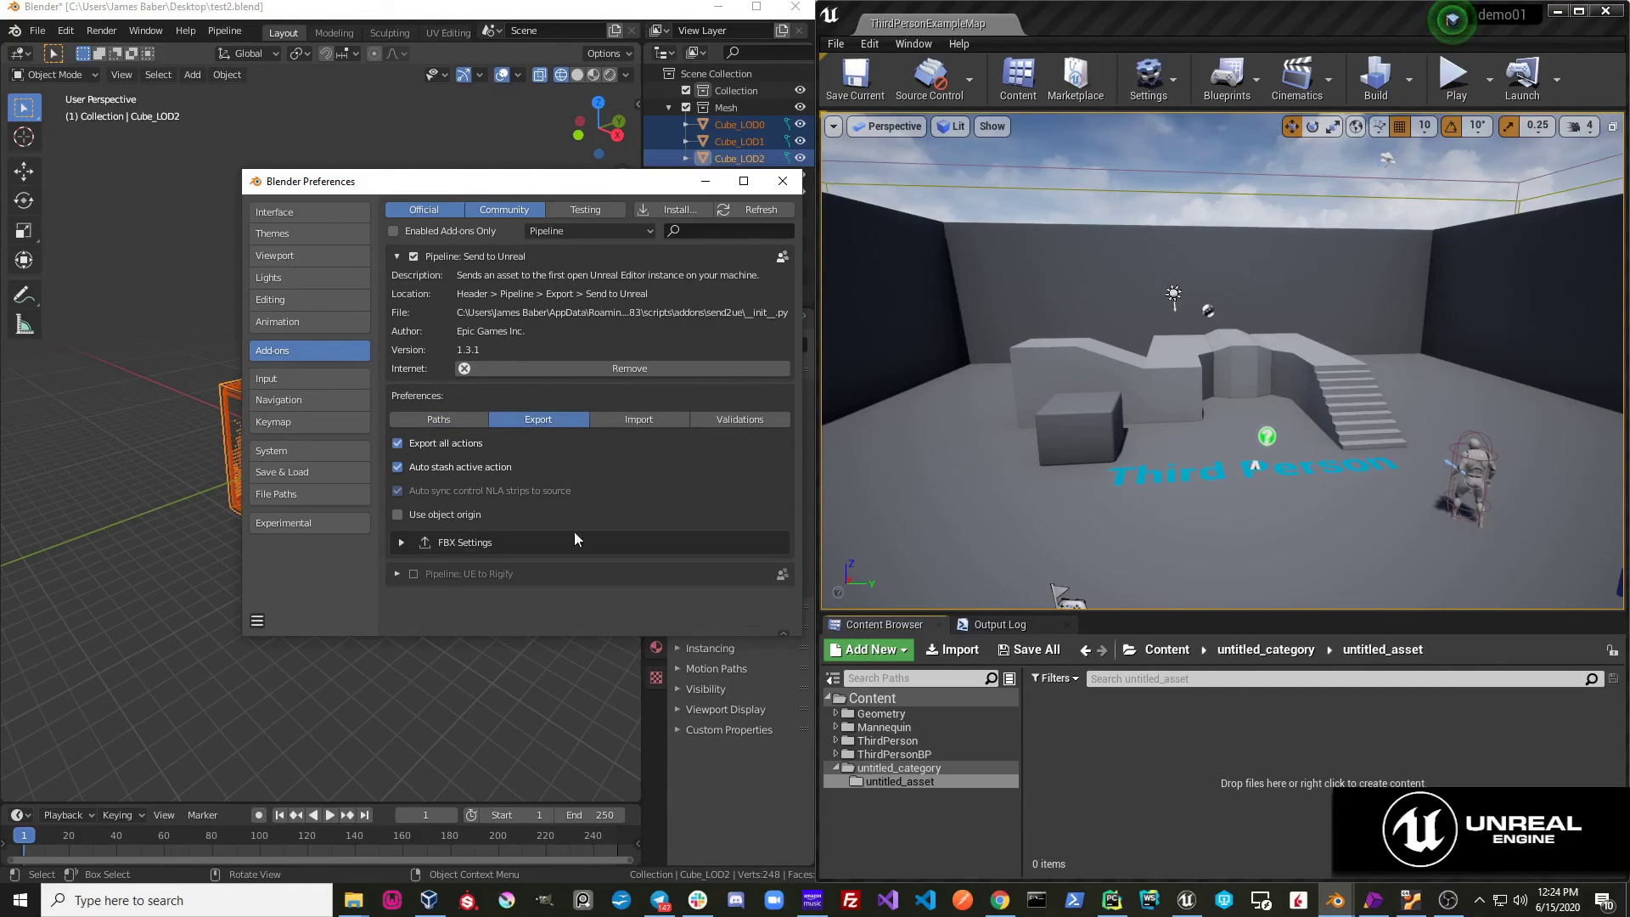
{"action": "left_click", "coordinate": [396, 443]}
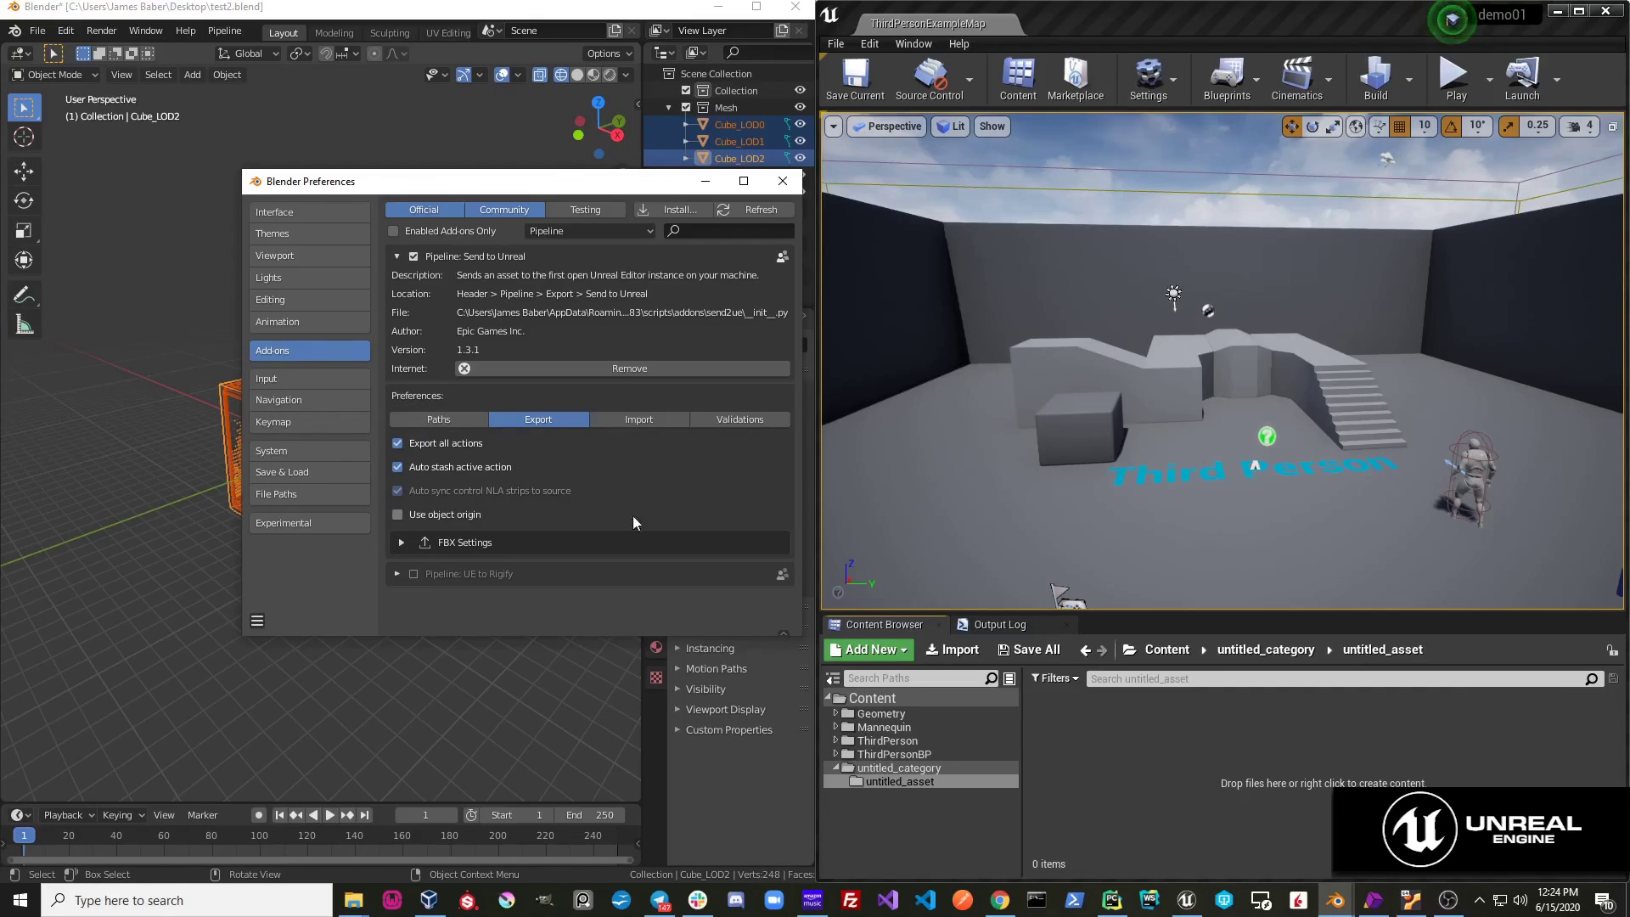